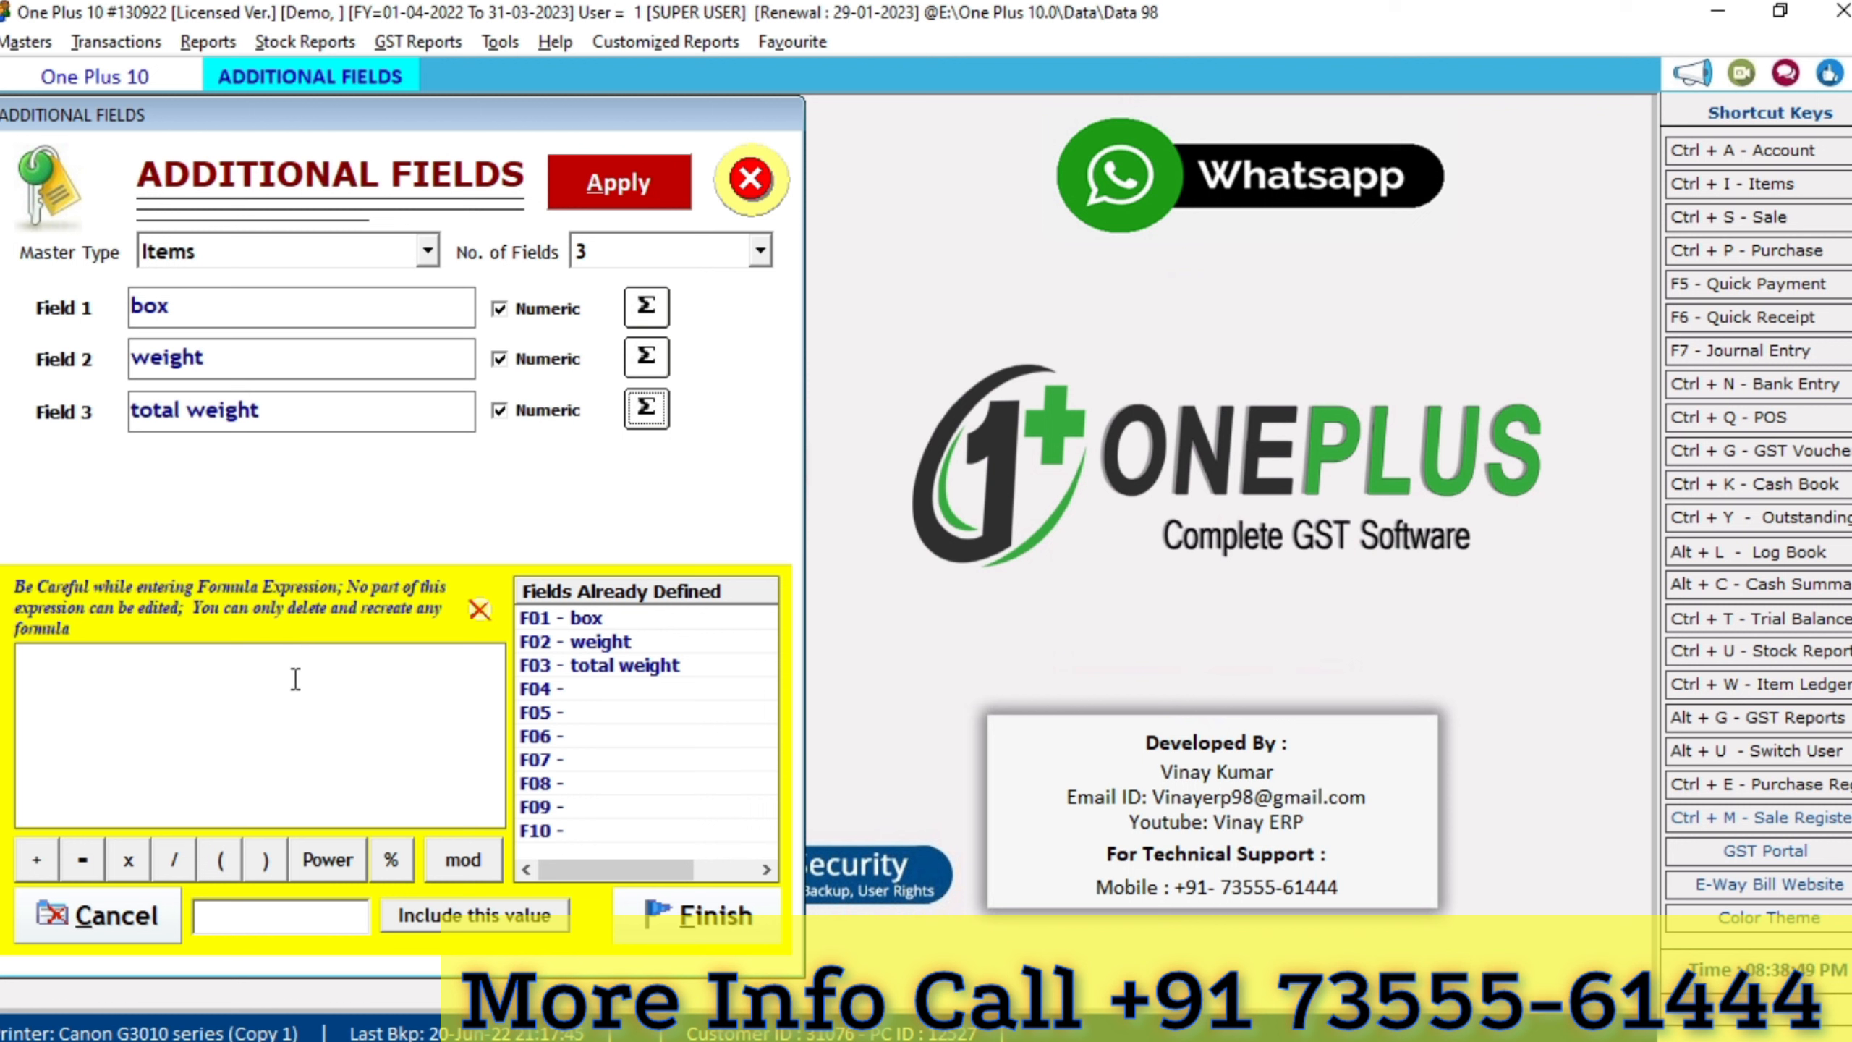
left_click(199, 756)
double_click(576, 620)
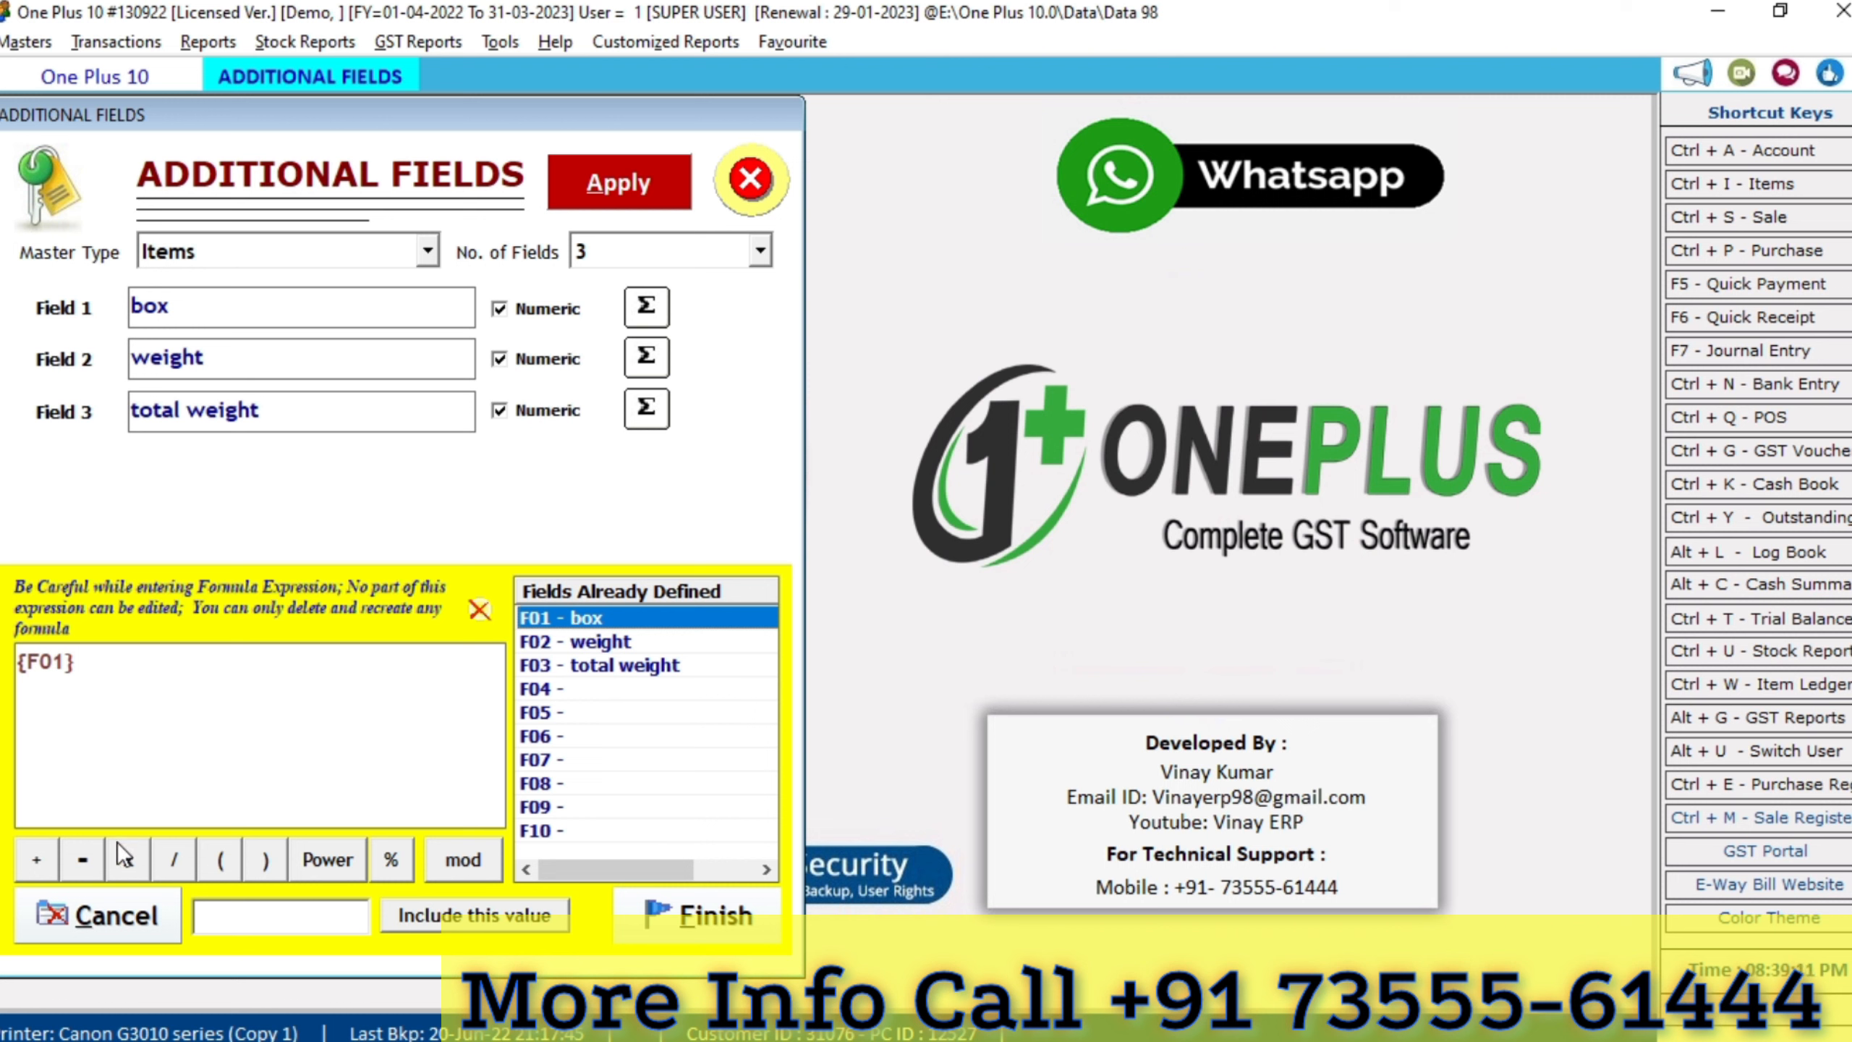
left_click(125, 861)
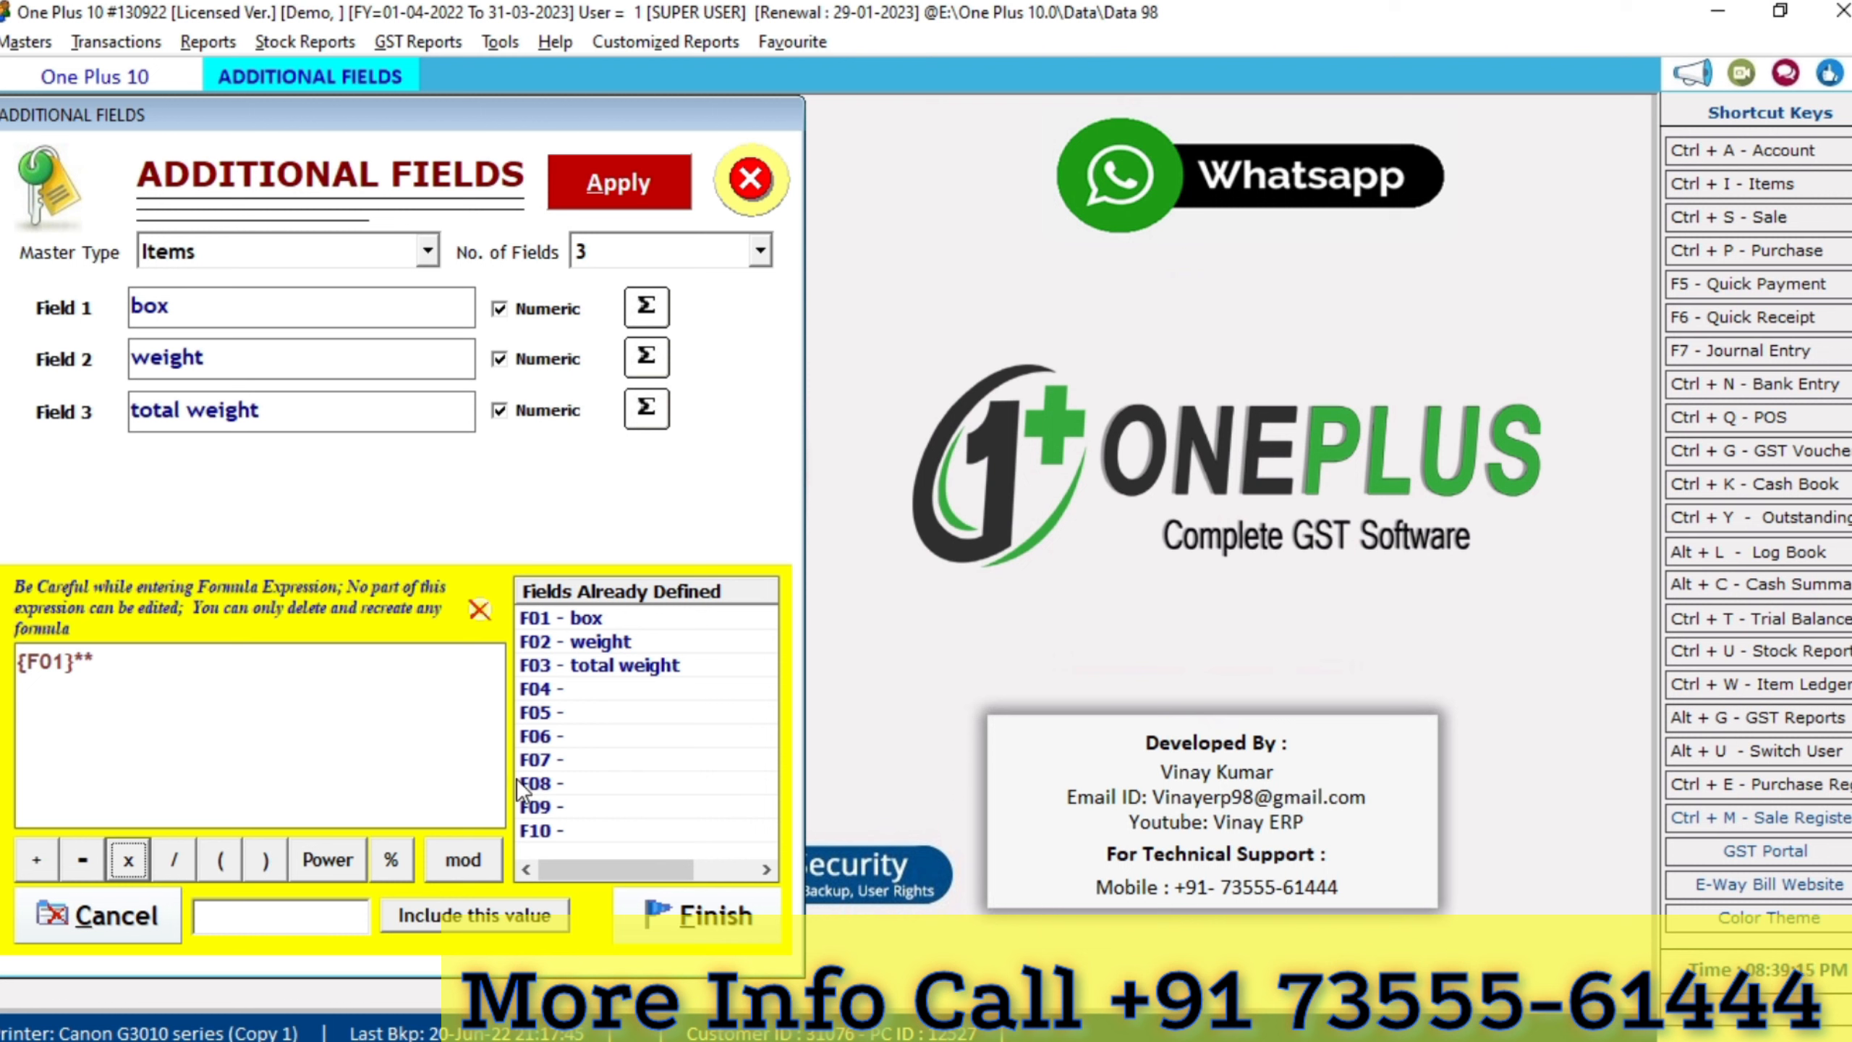
left_click(114, 665)
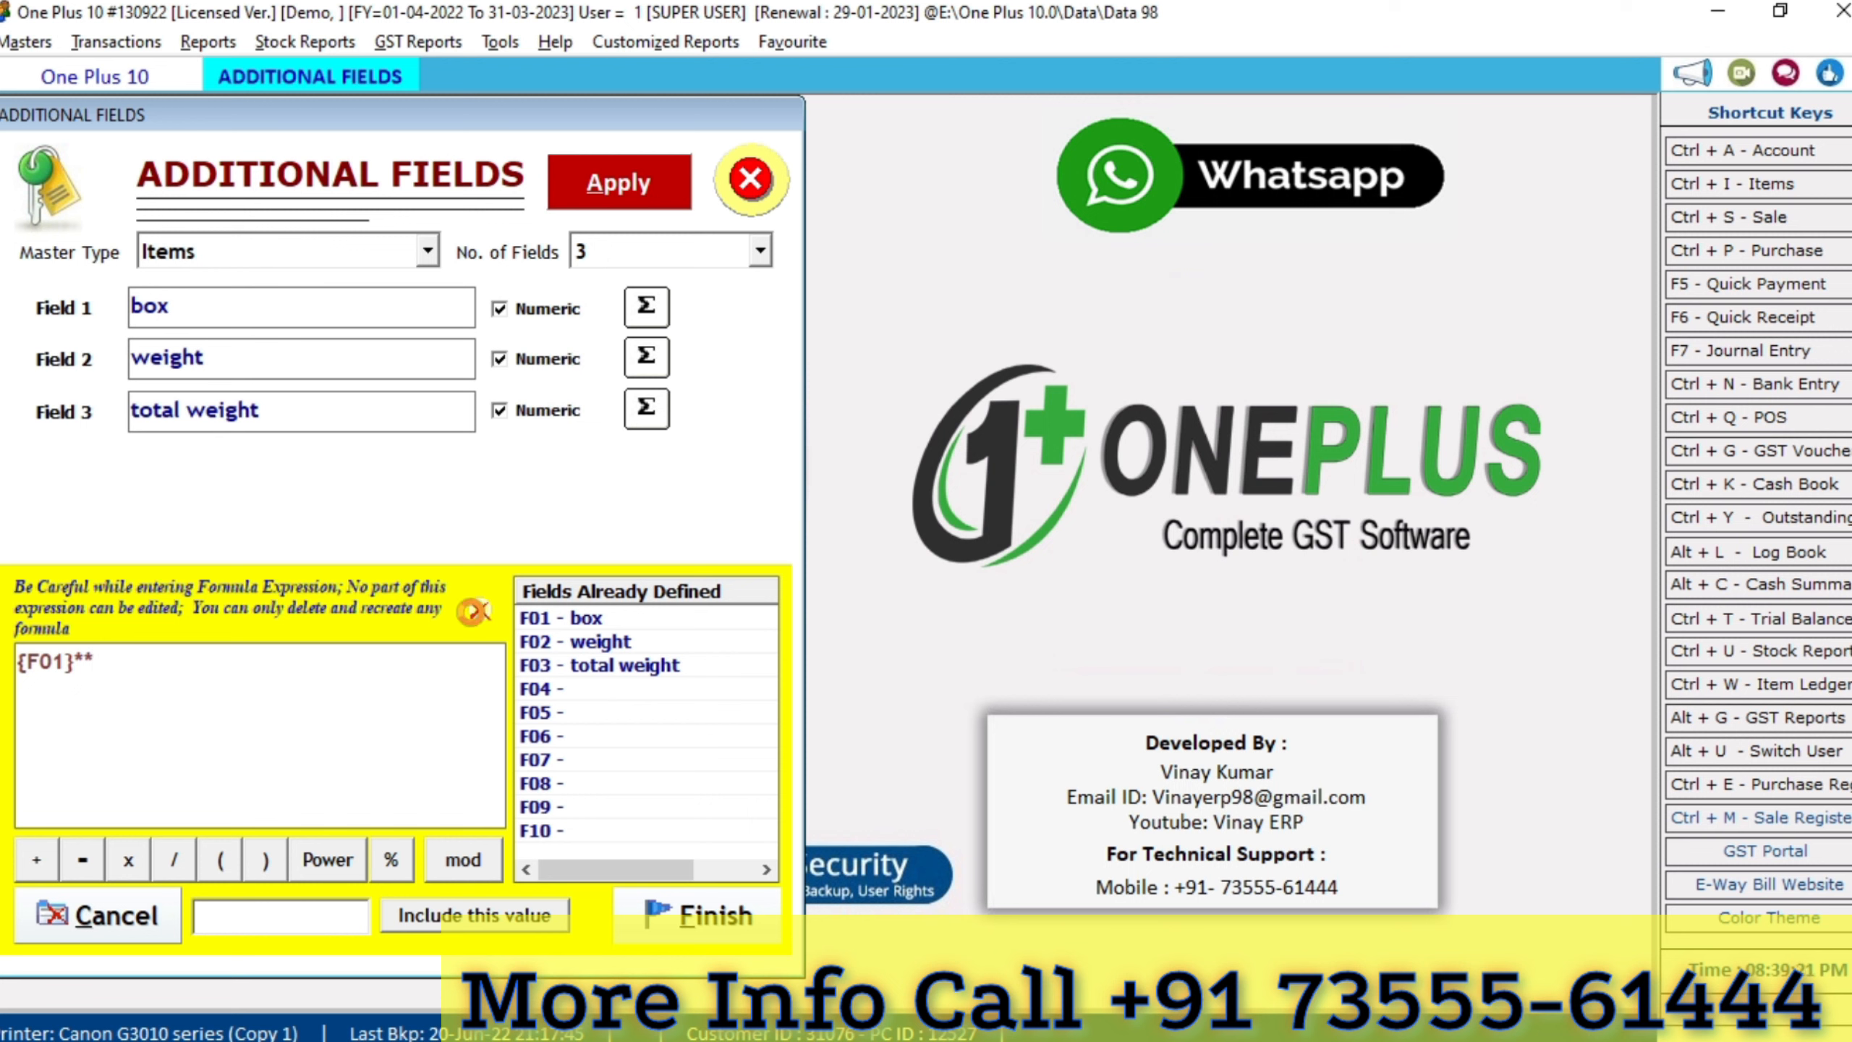
left_click(479, 609)
left_click(993, 642)
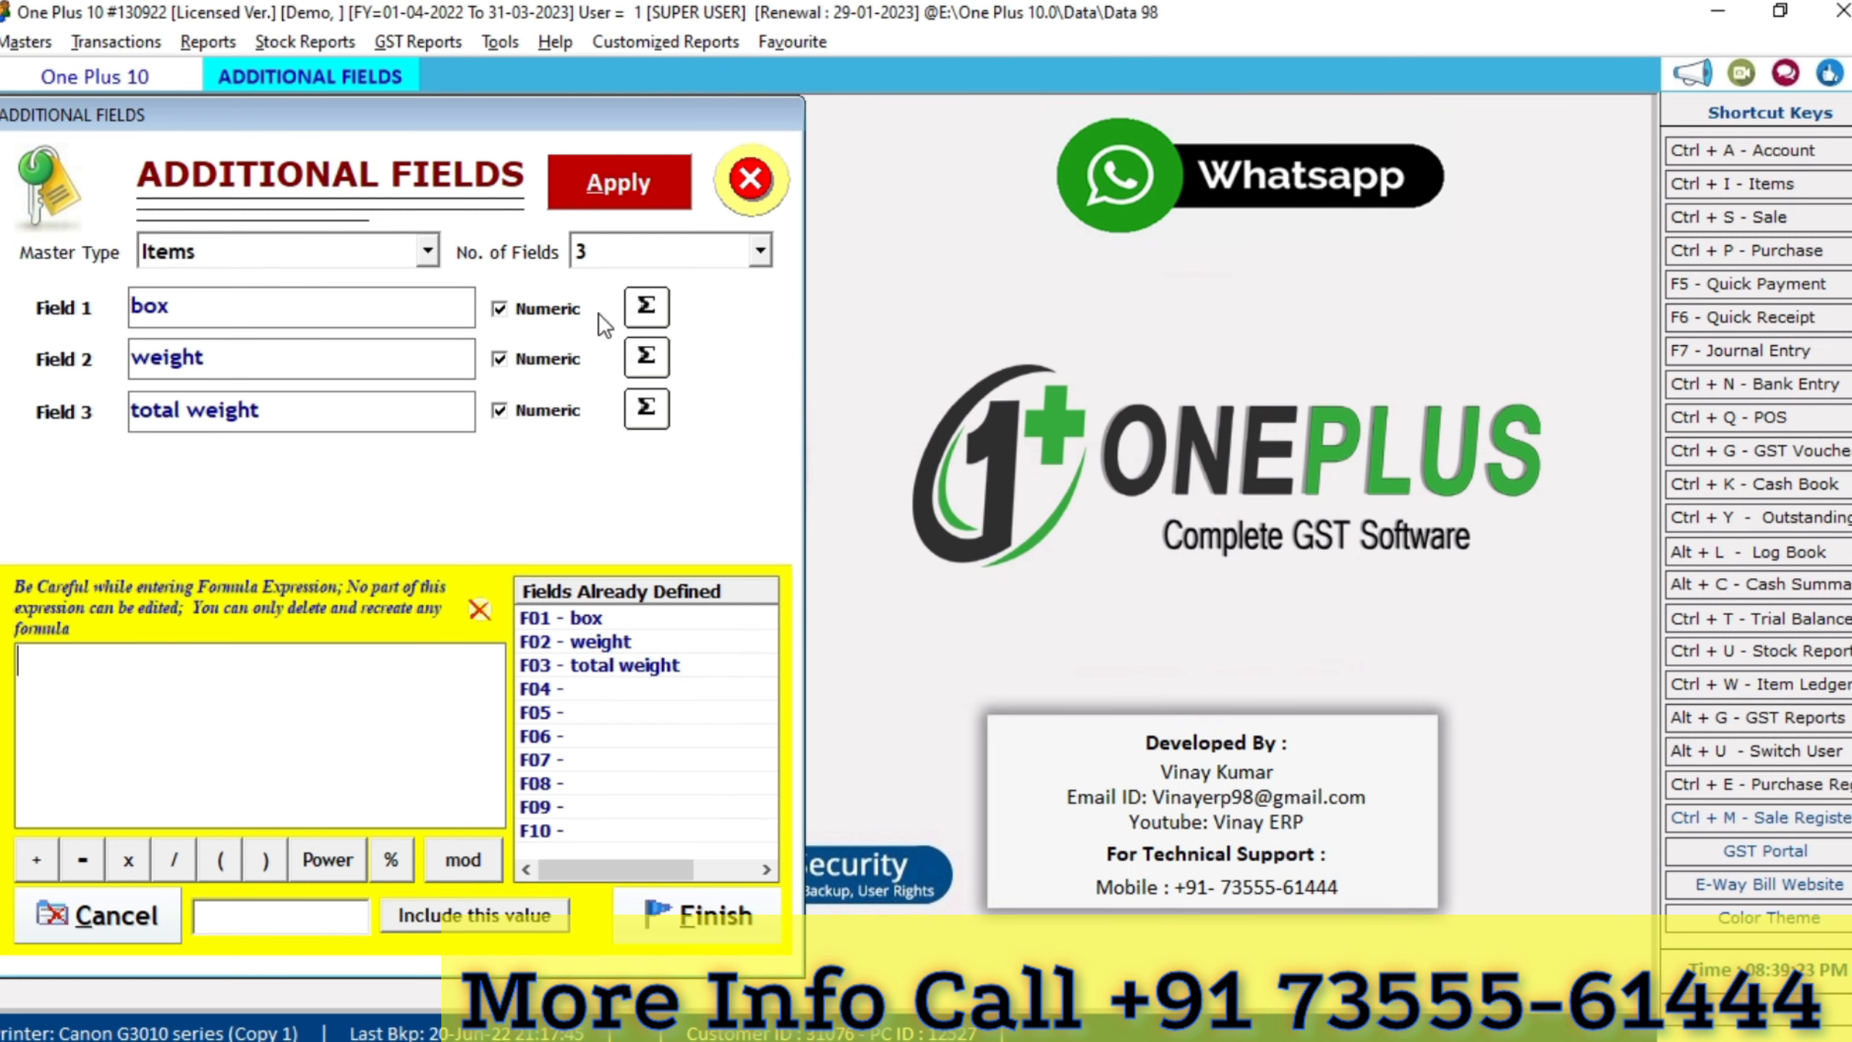
Define the total weight formula as {F01}*{F02}, multiplying box by weight, and apply the additional fields
double_click(603, 621)
left_click(127, 859)
double_click(601, 641)
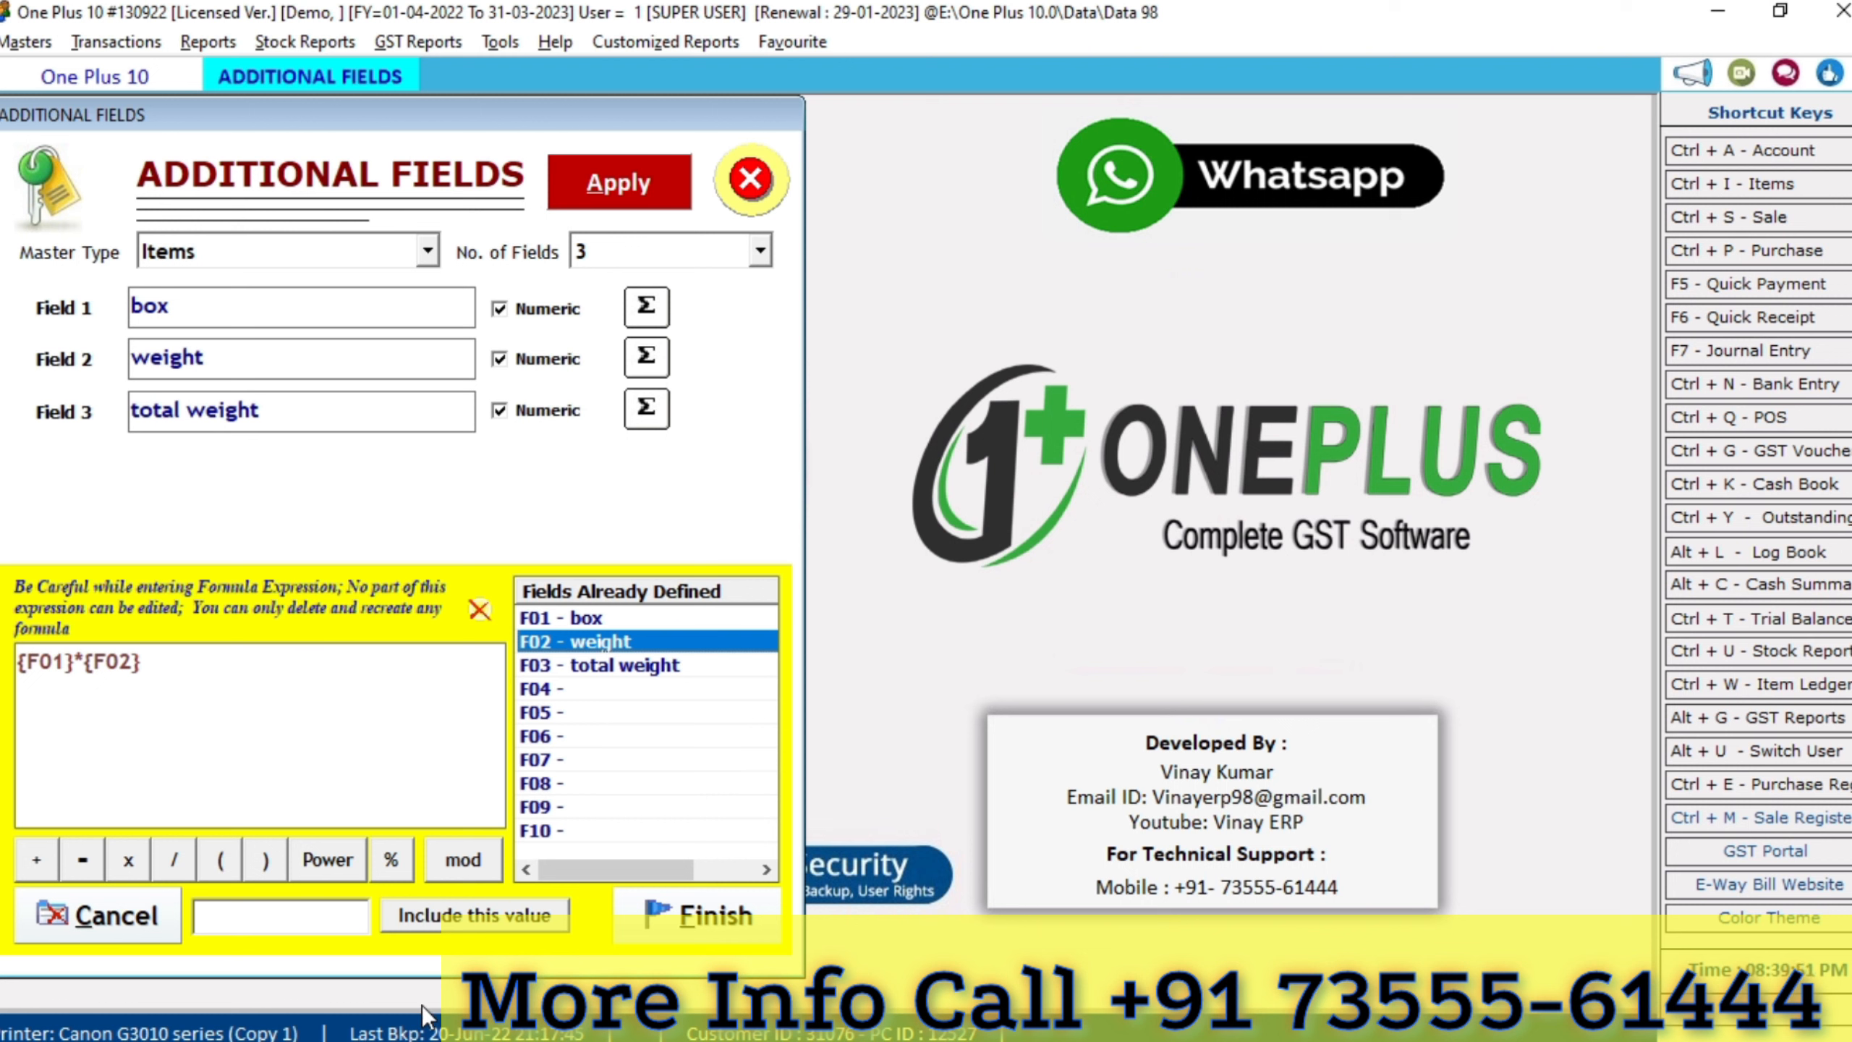
left_click(677, 915)
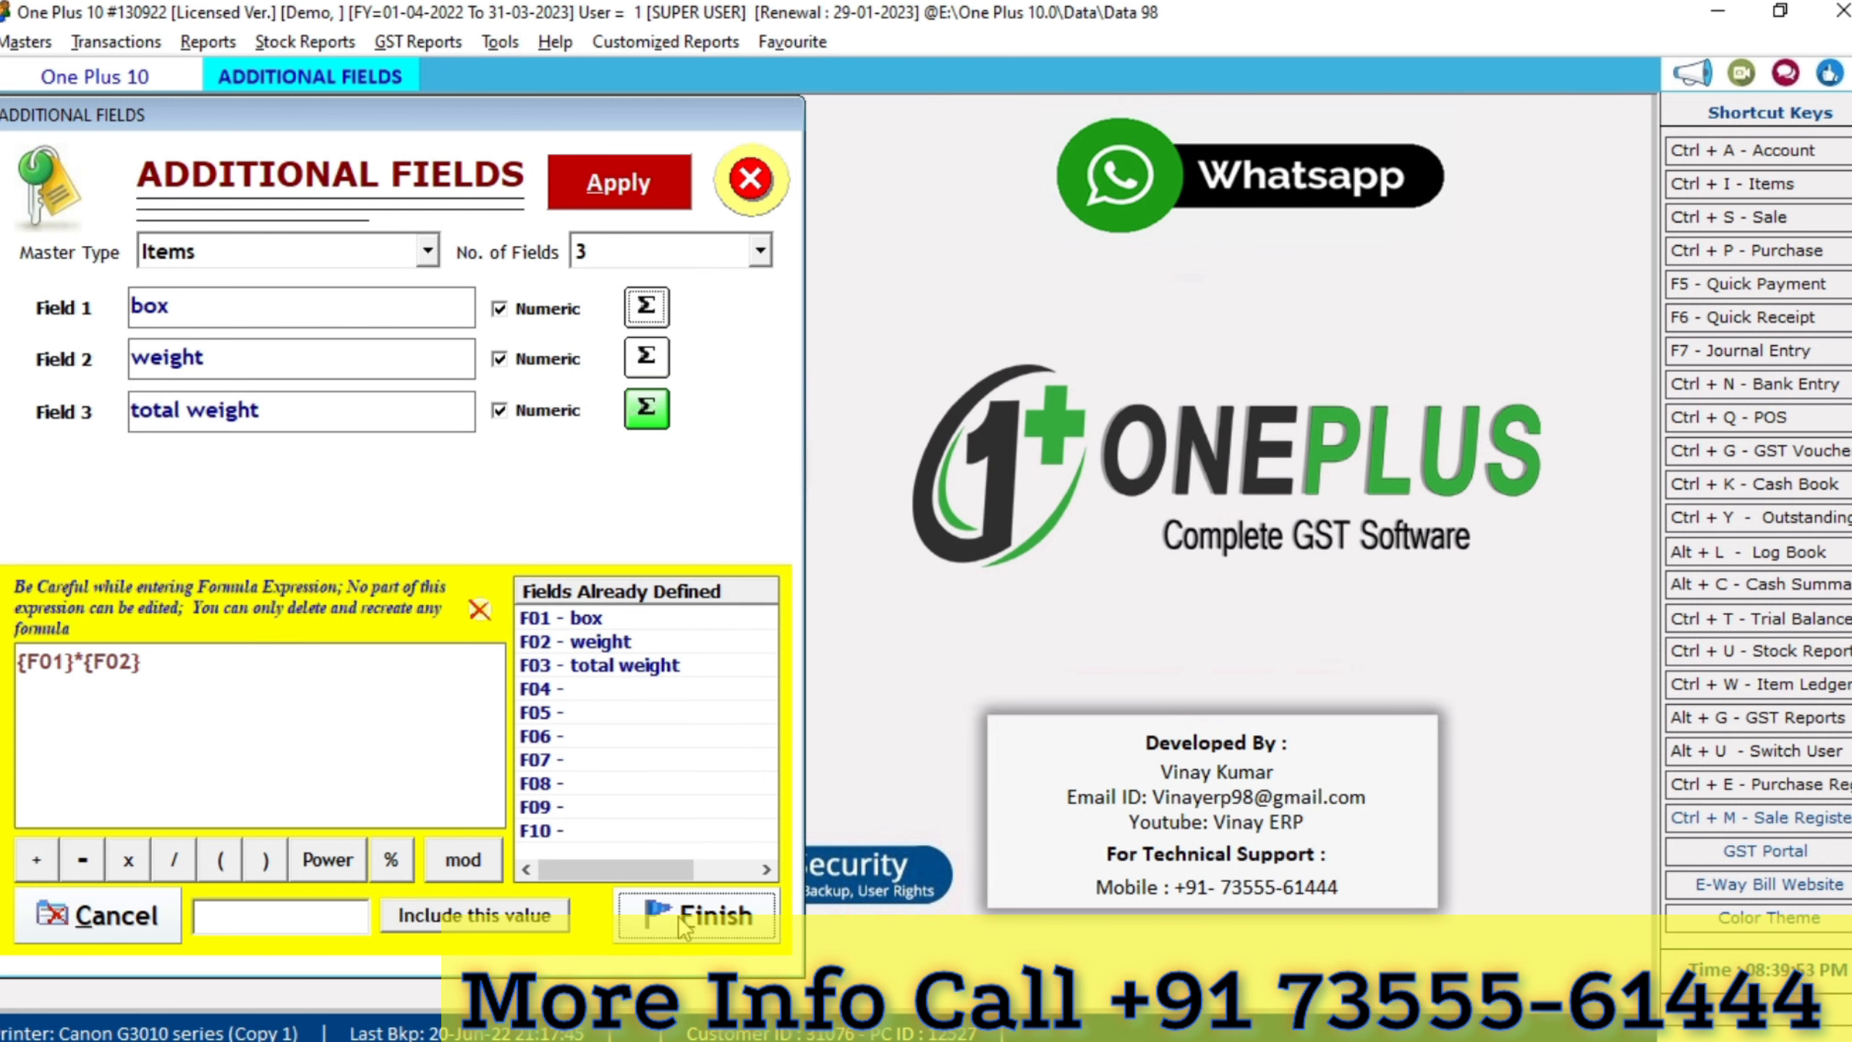
left_click(631, 164)
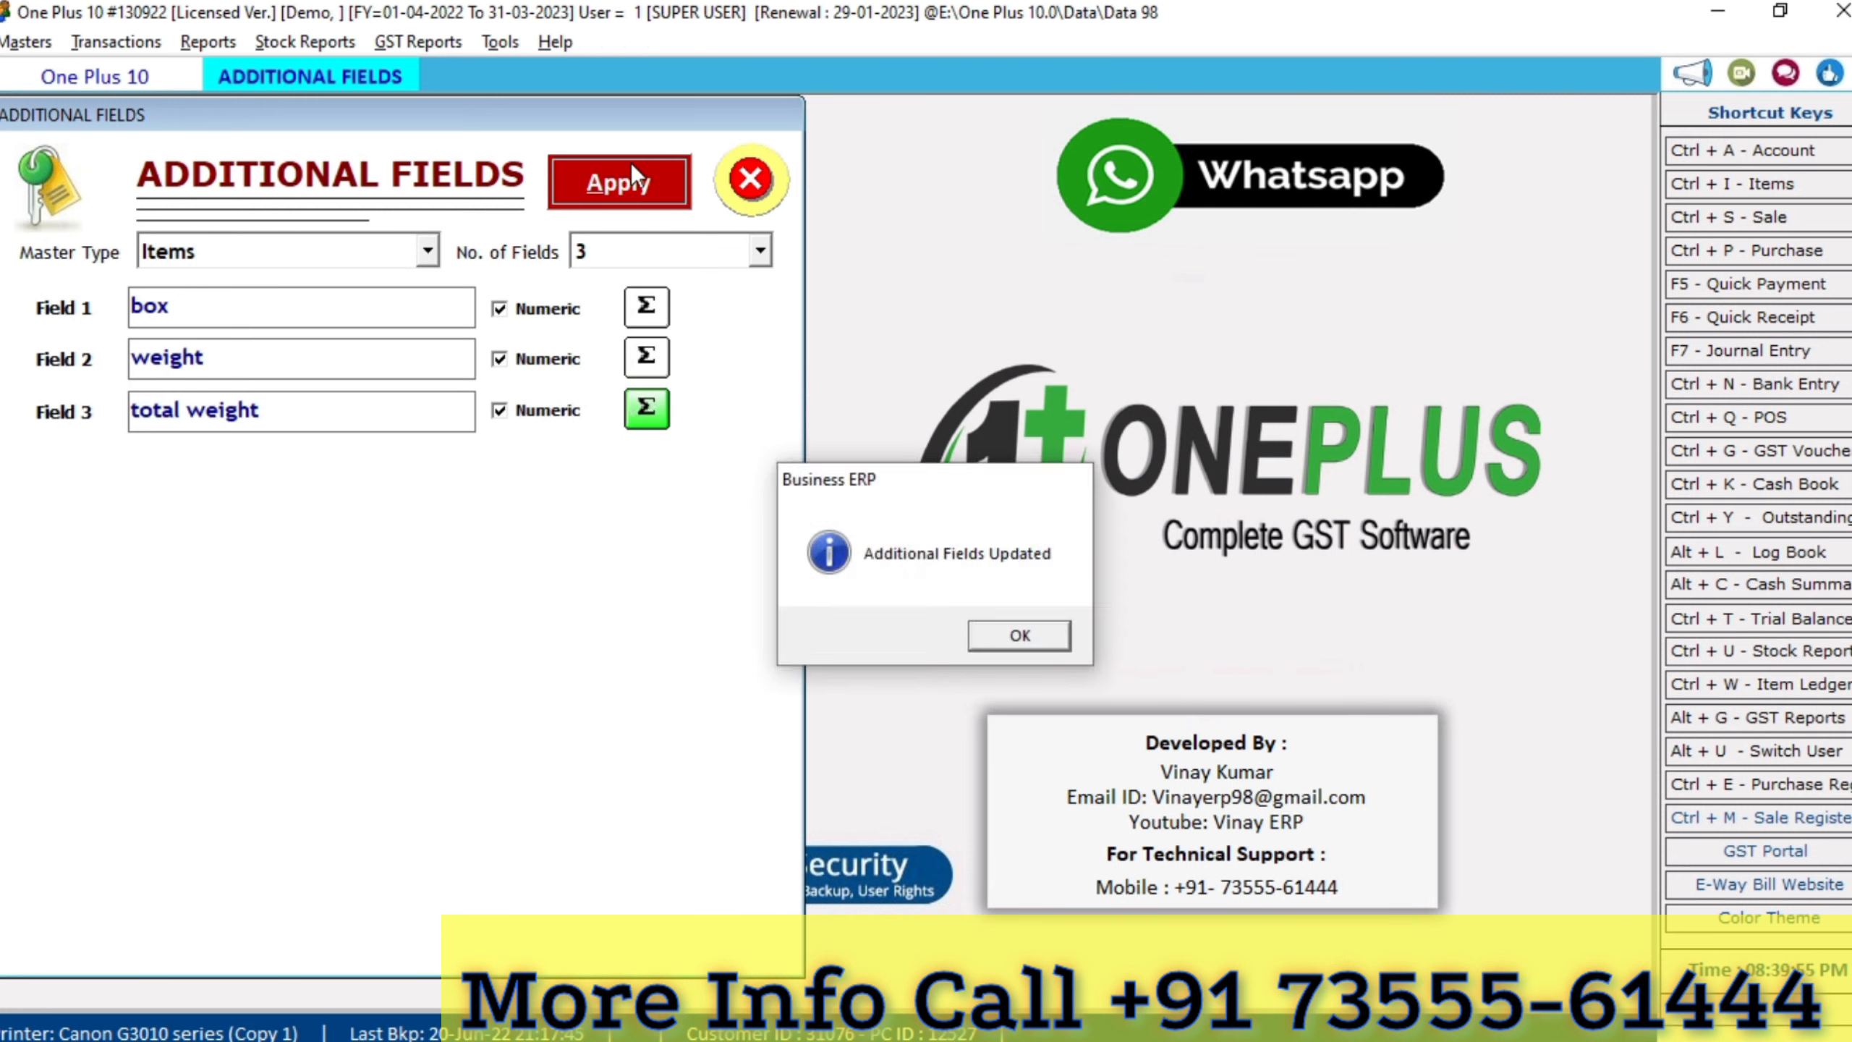
key("Return")
Start a new sale bill and change its terms to Cash, with Cash as the party
key("ctrl+s")
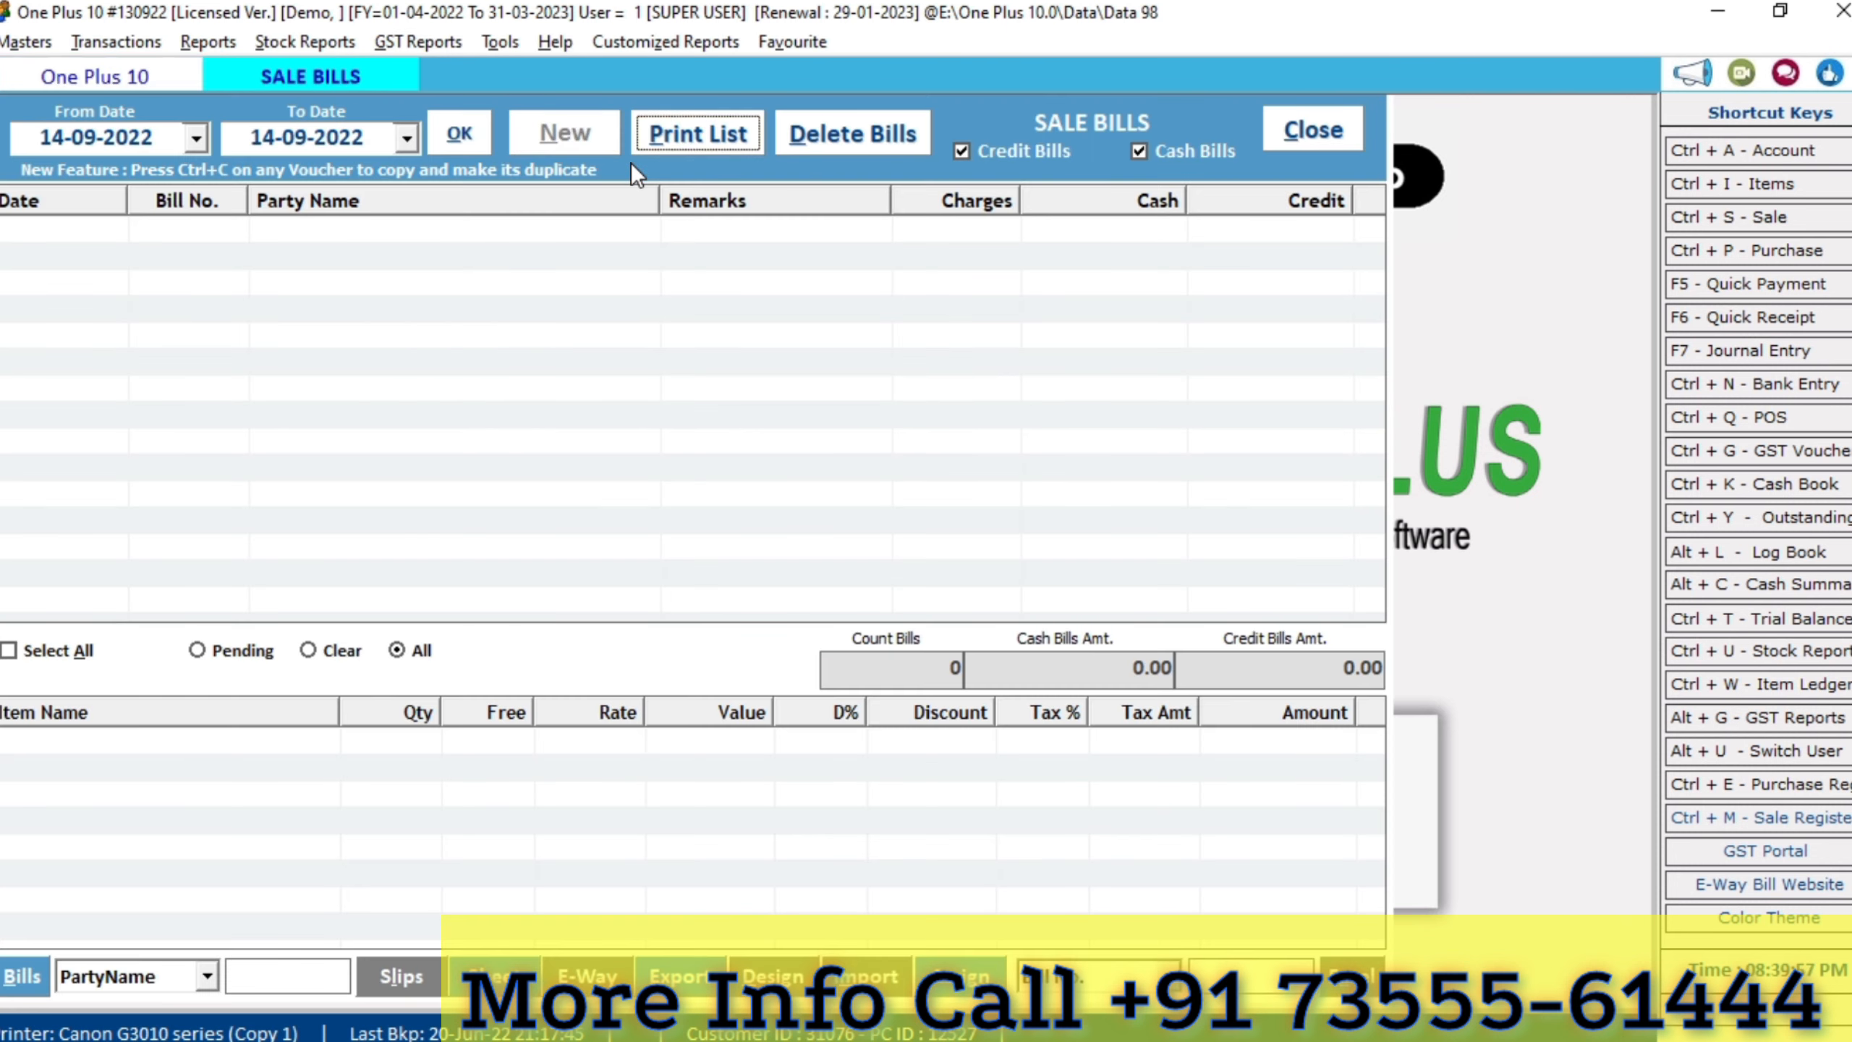
key("Return")
key("Return")
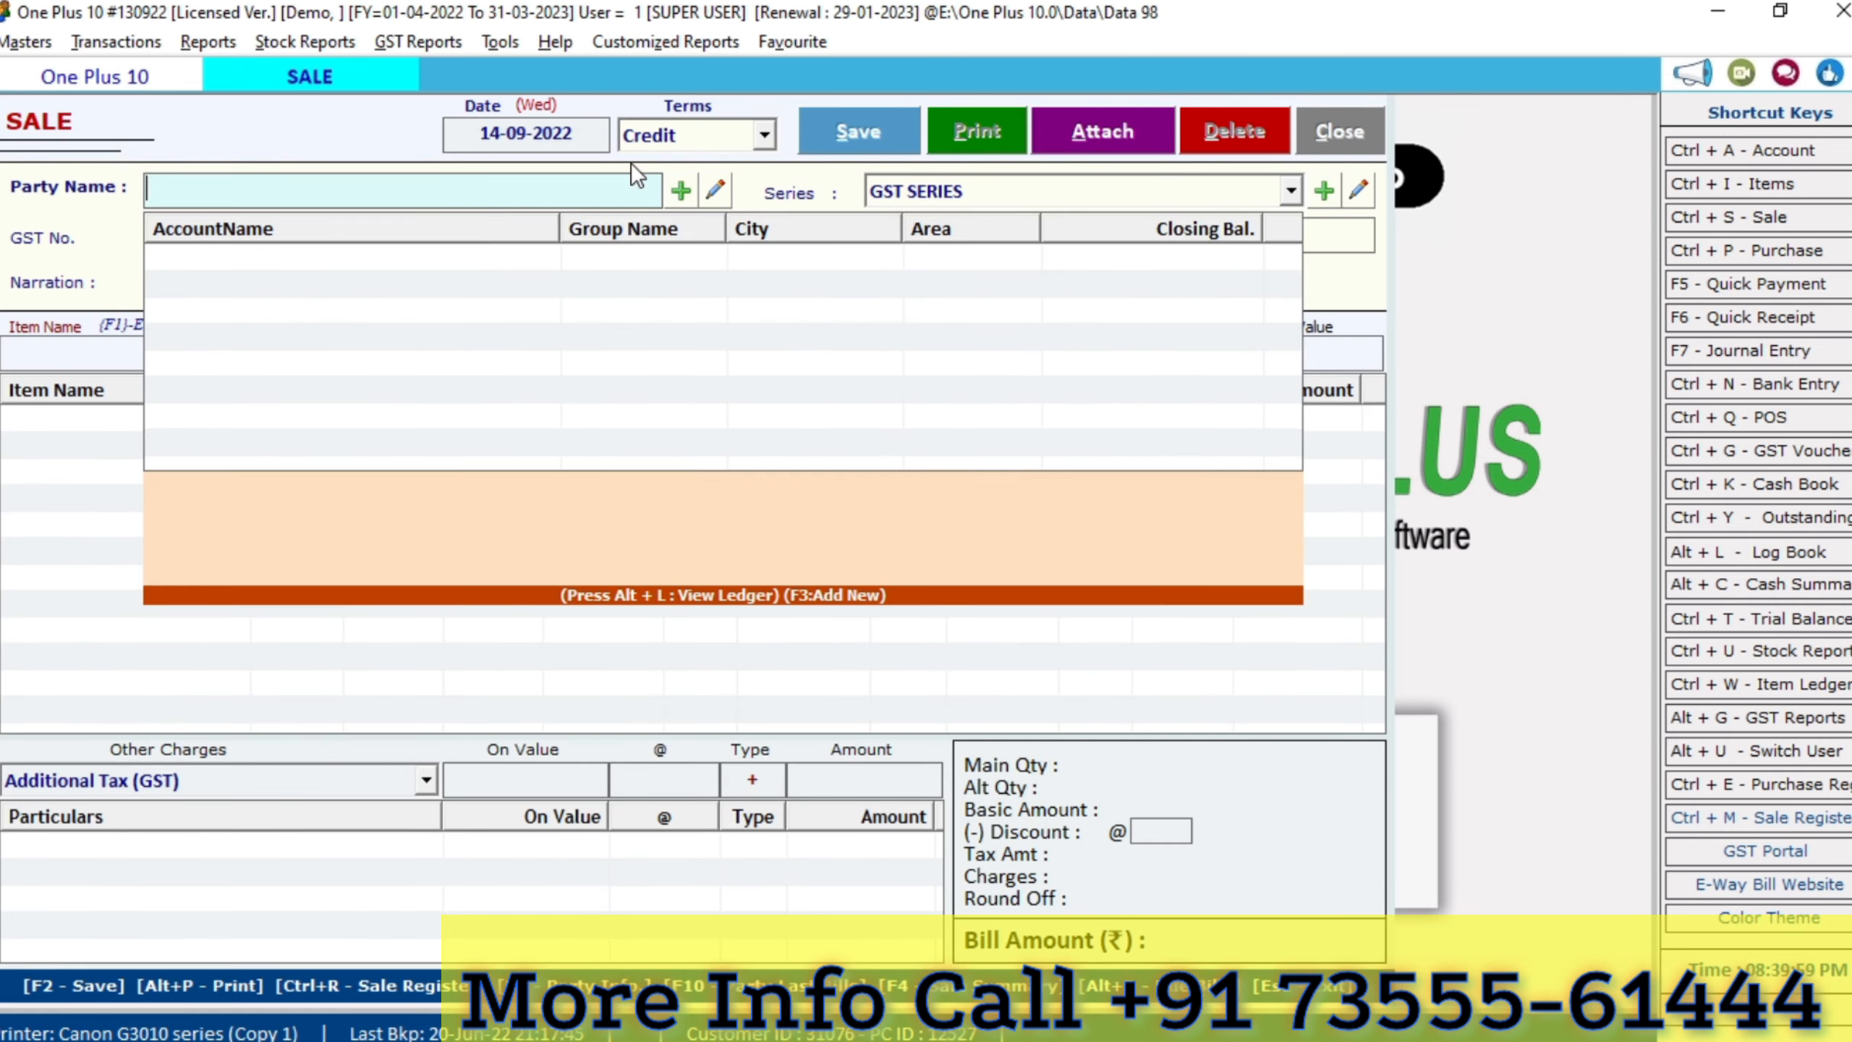
key("shift+Tab")
key("Up")
key("Return")
key("Return")
key("Return")
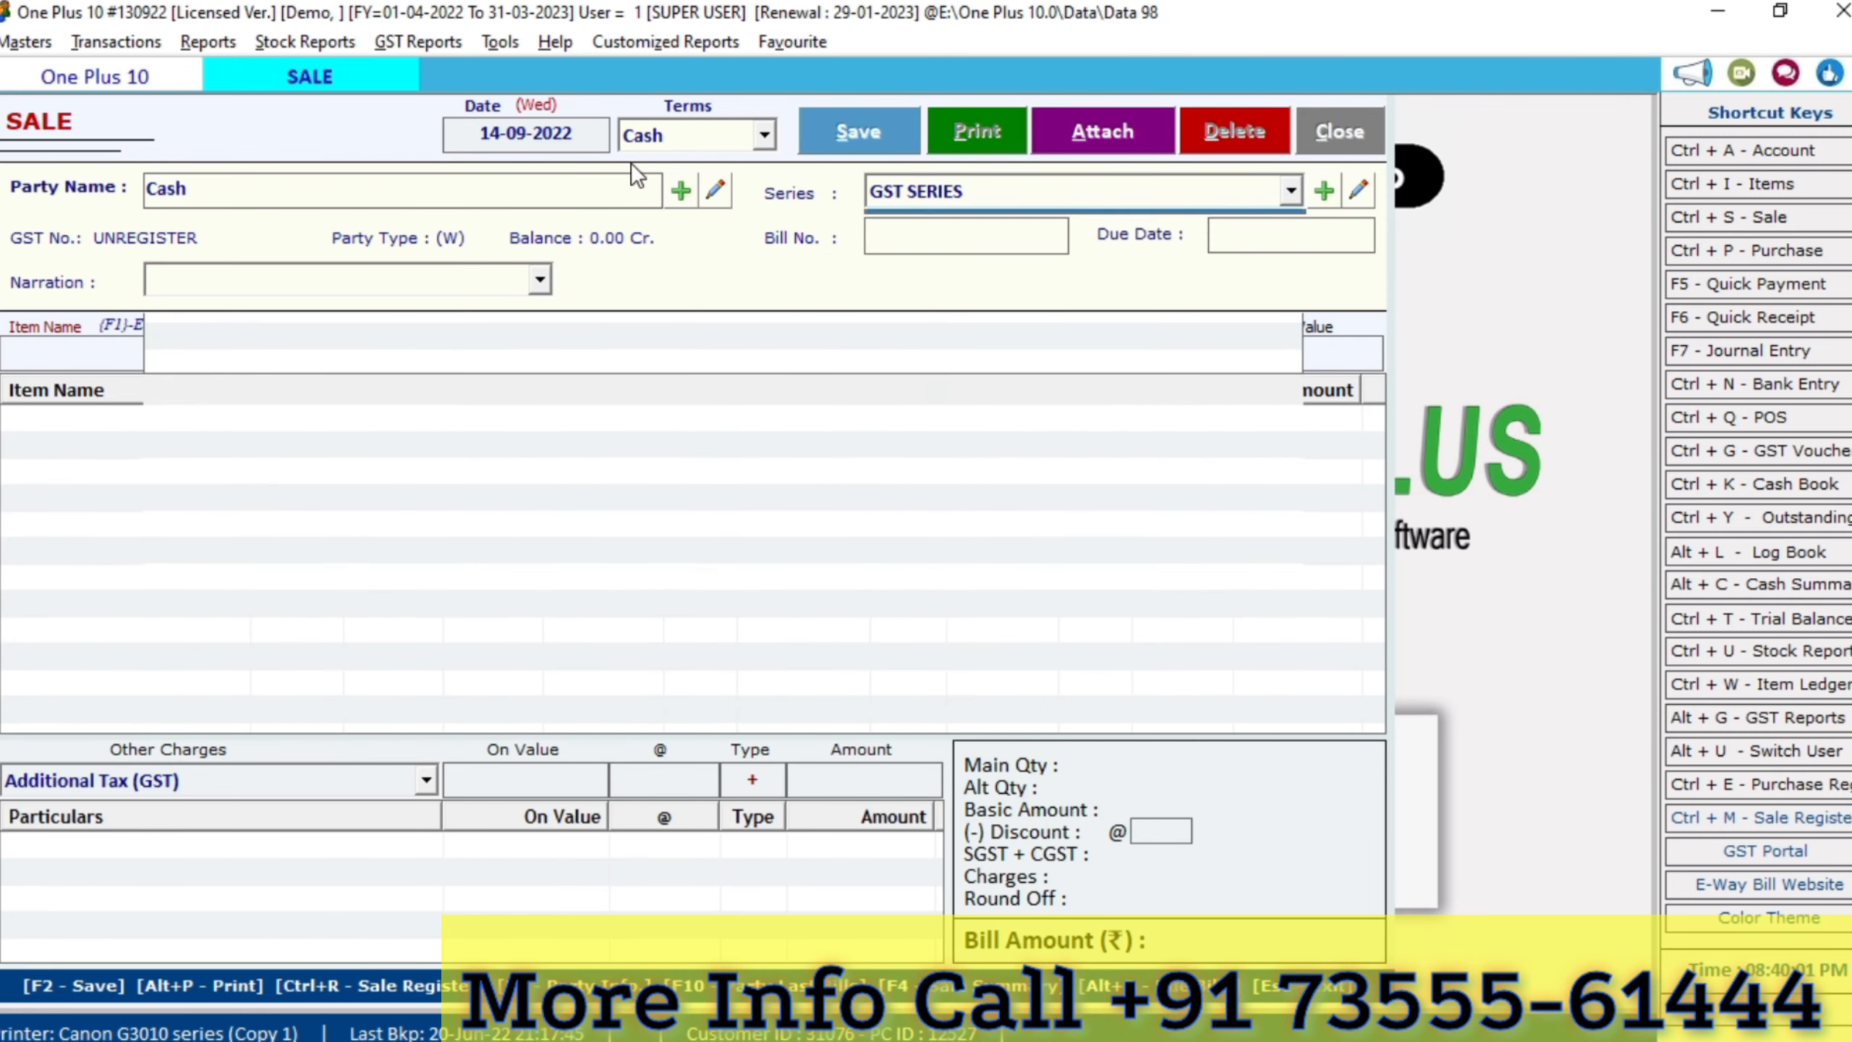
Accept the default bill details, leave the customer details blank and choose the item Abc
key("Return")
key("Return")
key("Return")
key("Return")
key("Return")
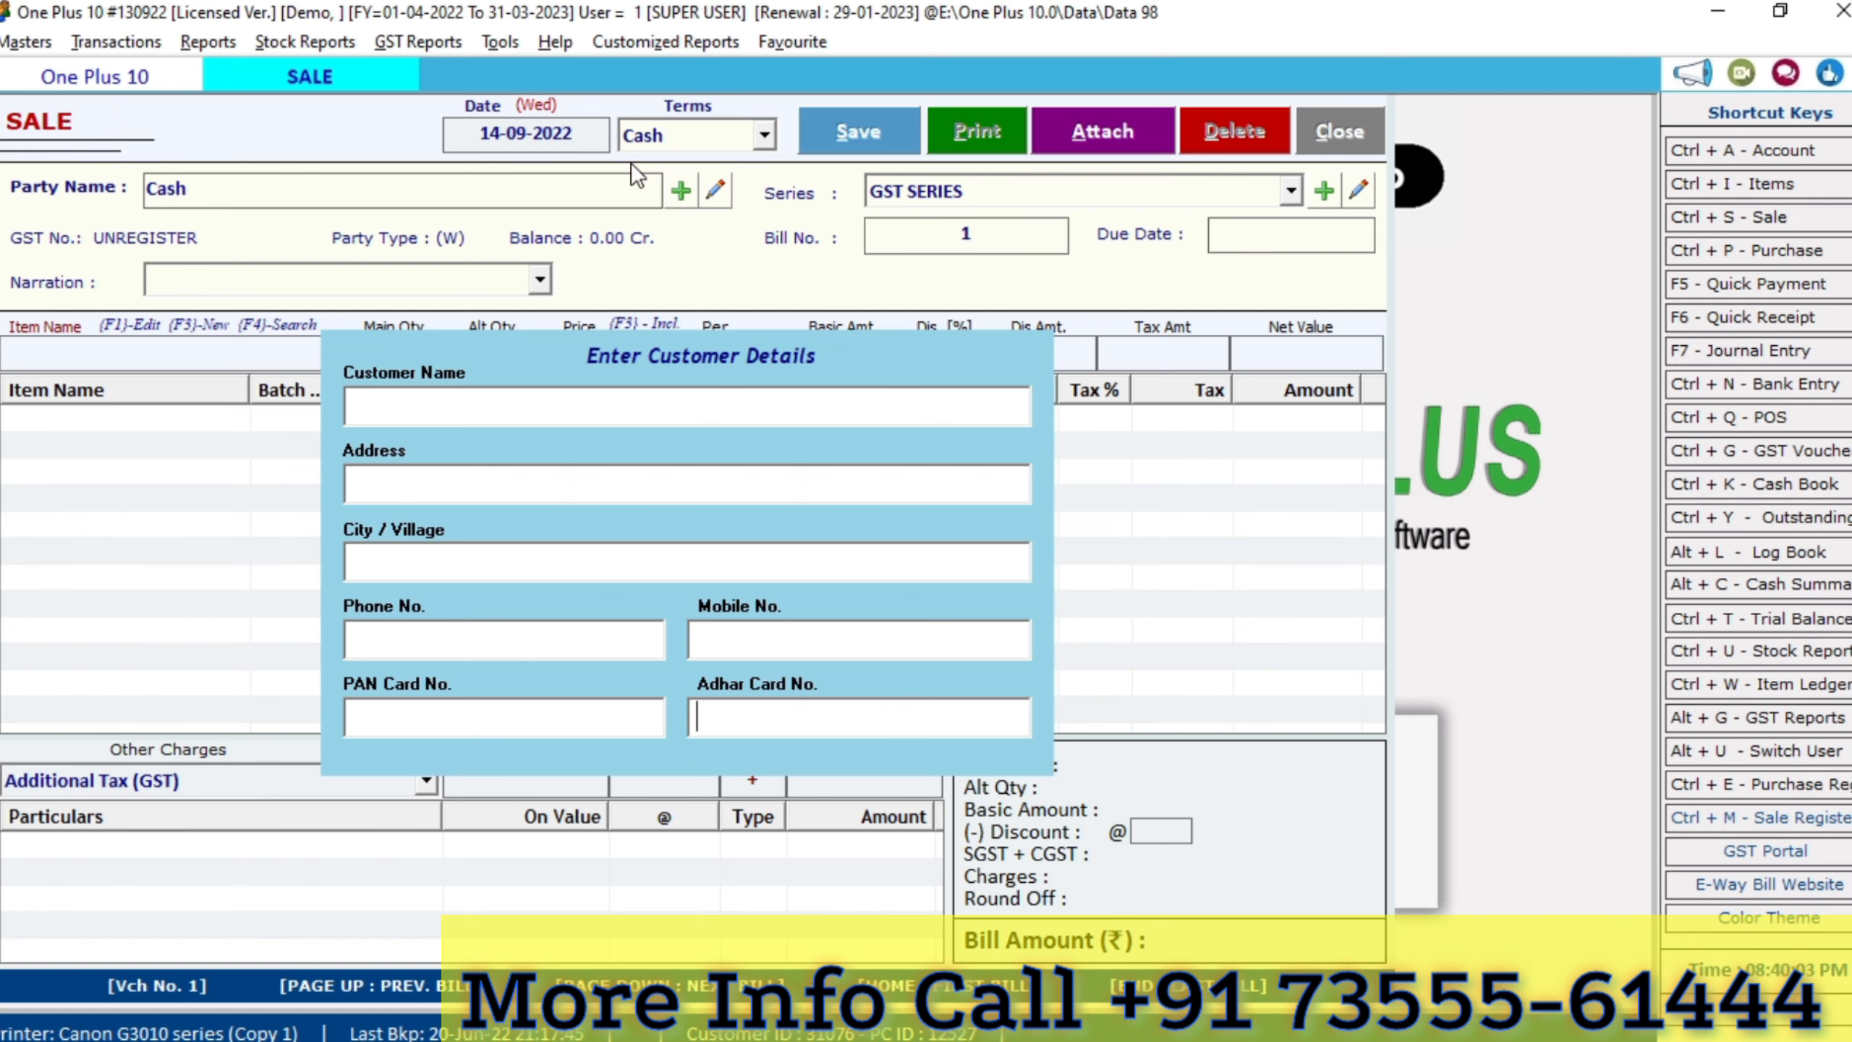
key("Return")
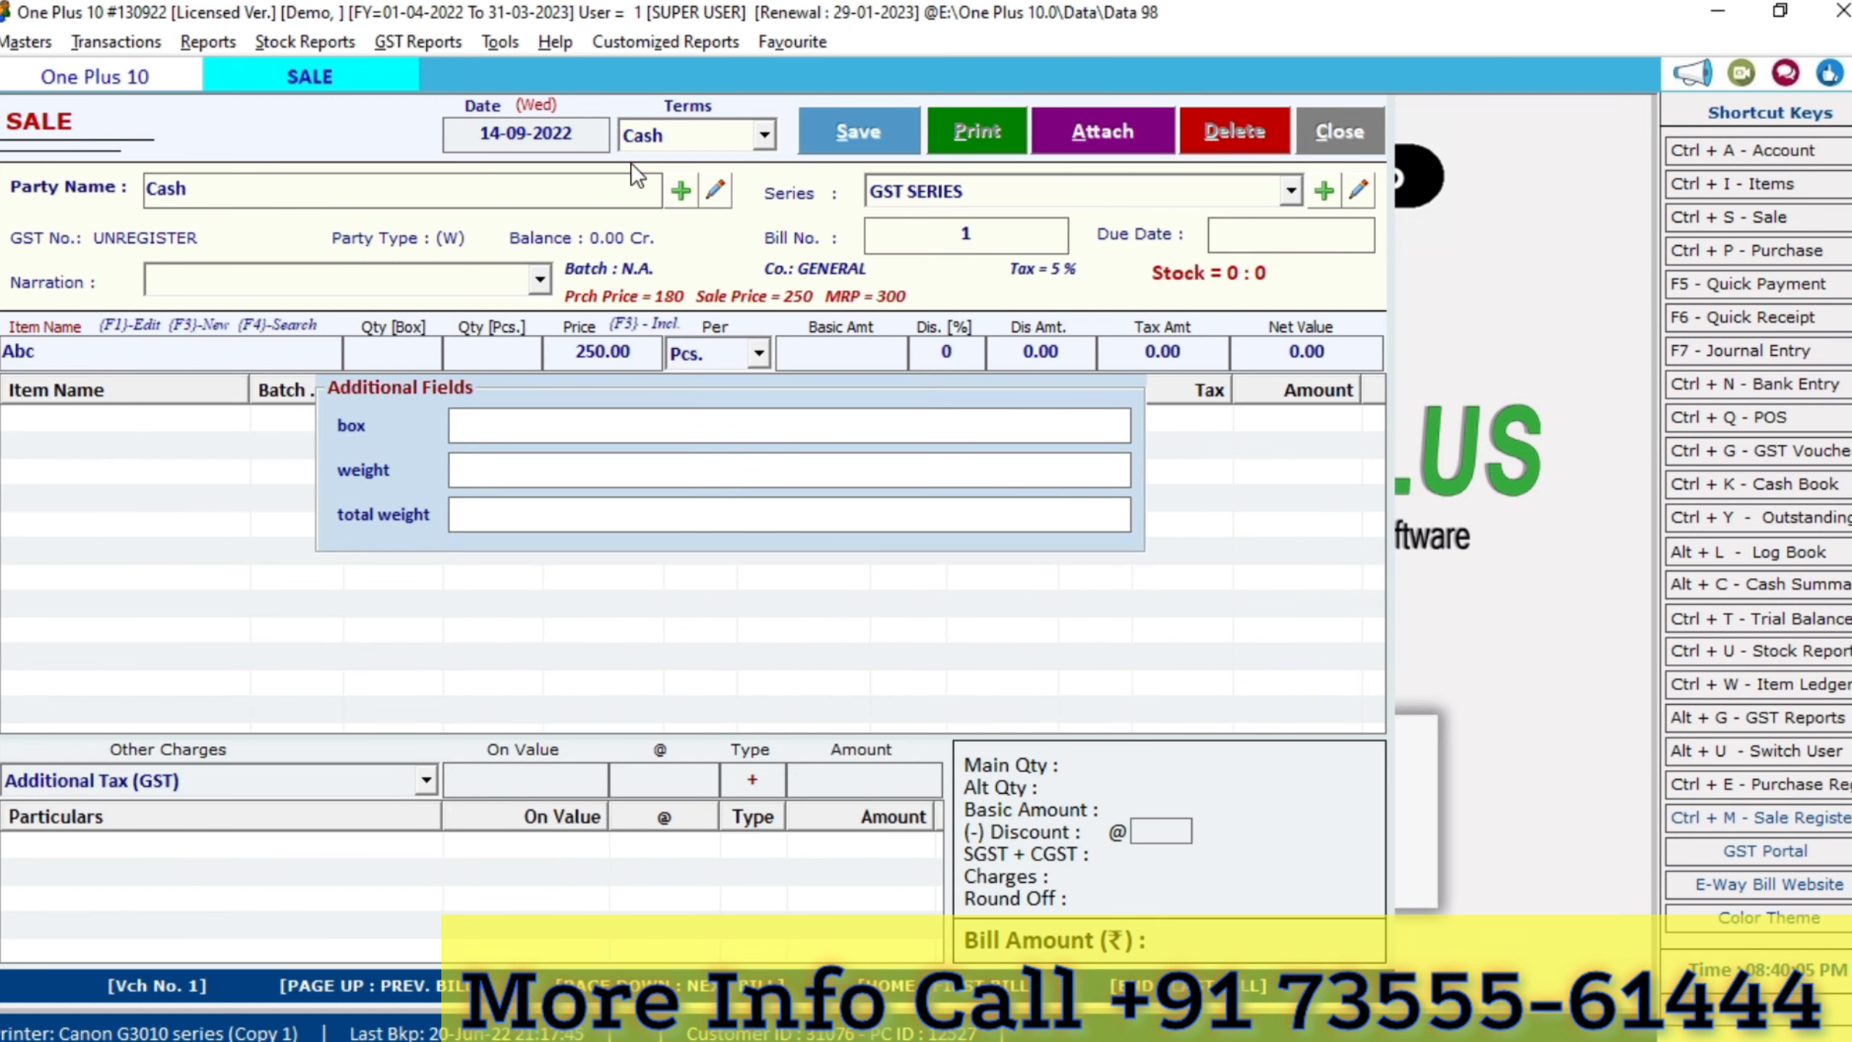
Fill in Abc's additional fields with box 50 and weight 28, and accept the calculated total weight
type("1")
key("Return")
left_click(844, 428)
type("50")
key("Return")
type("28")
key("Return")
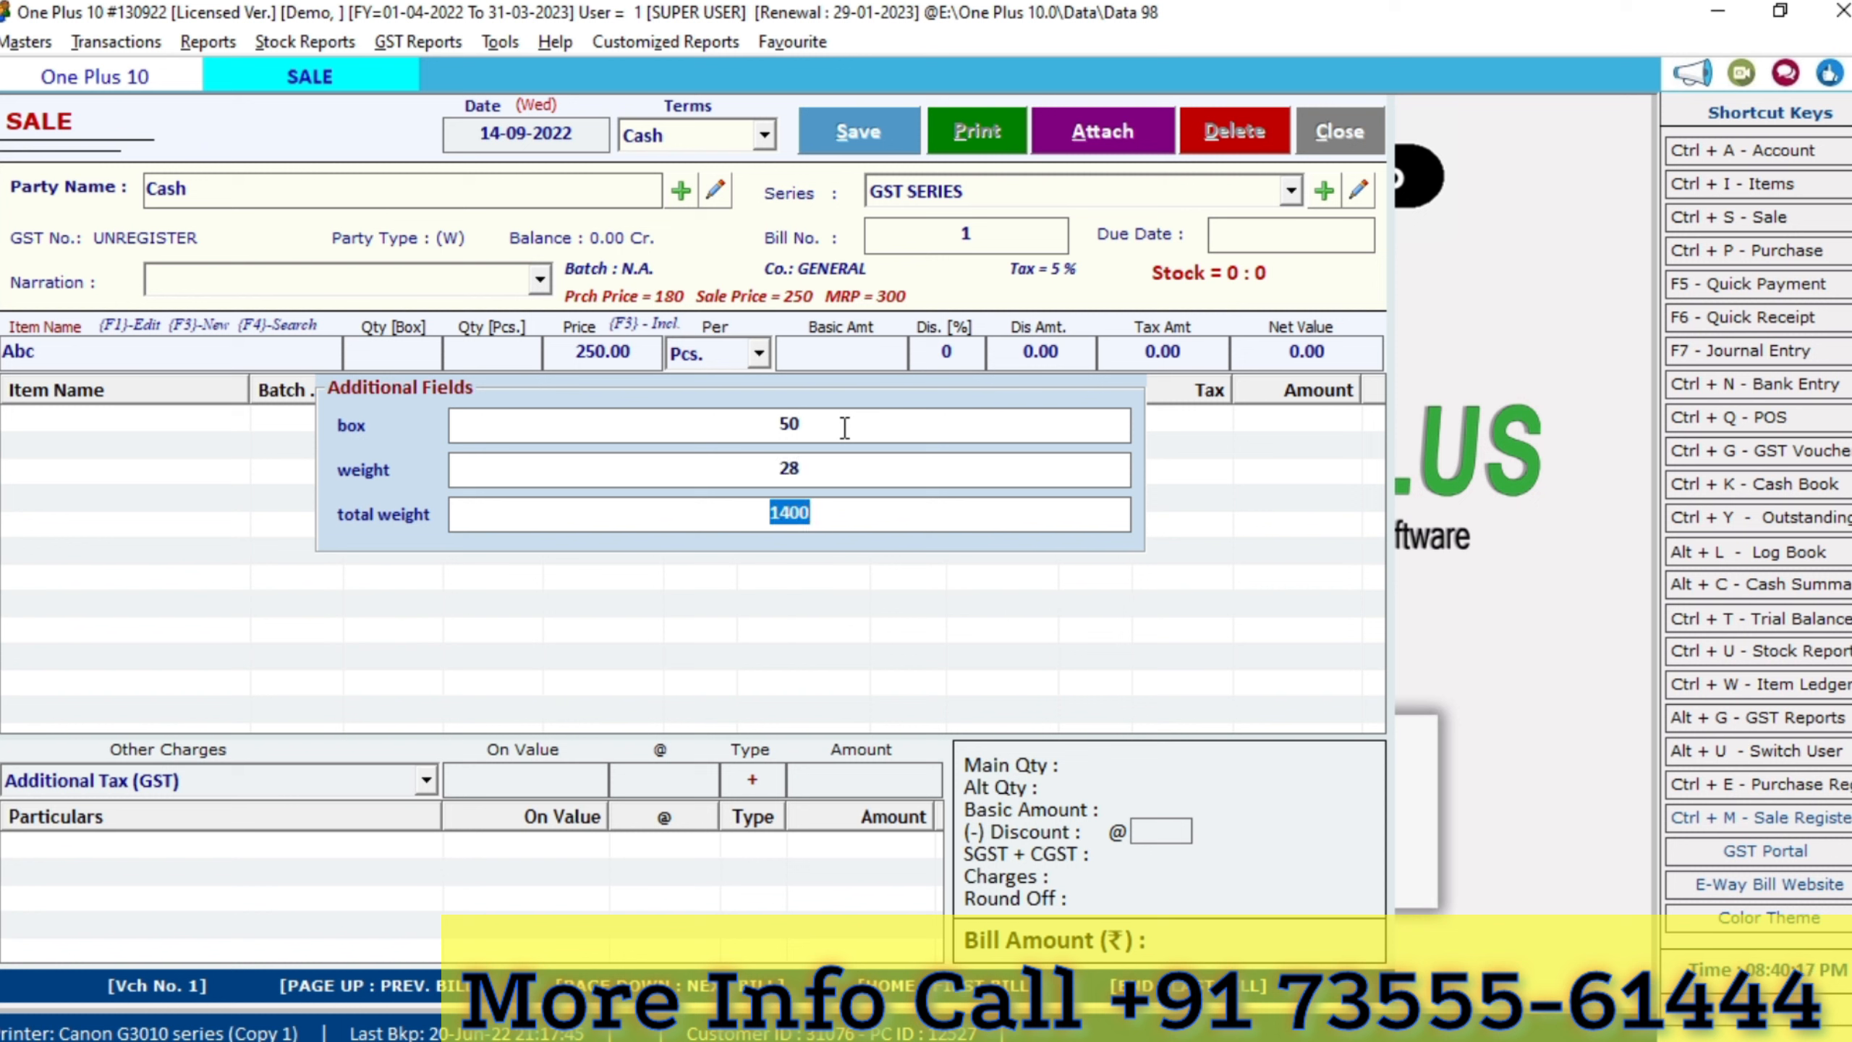
key("Return")
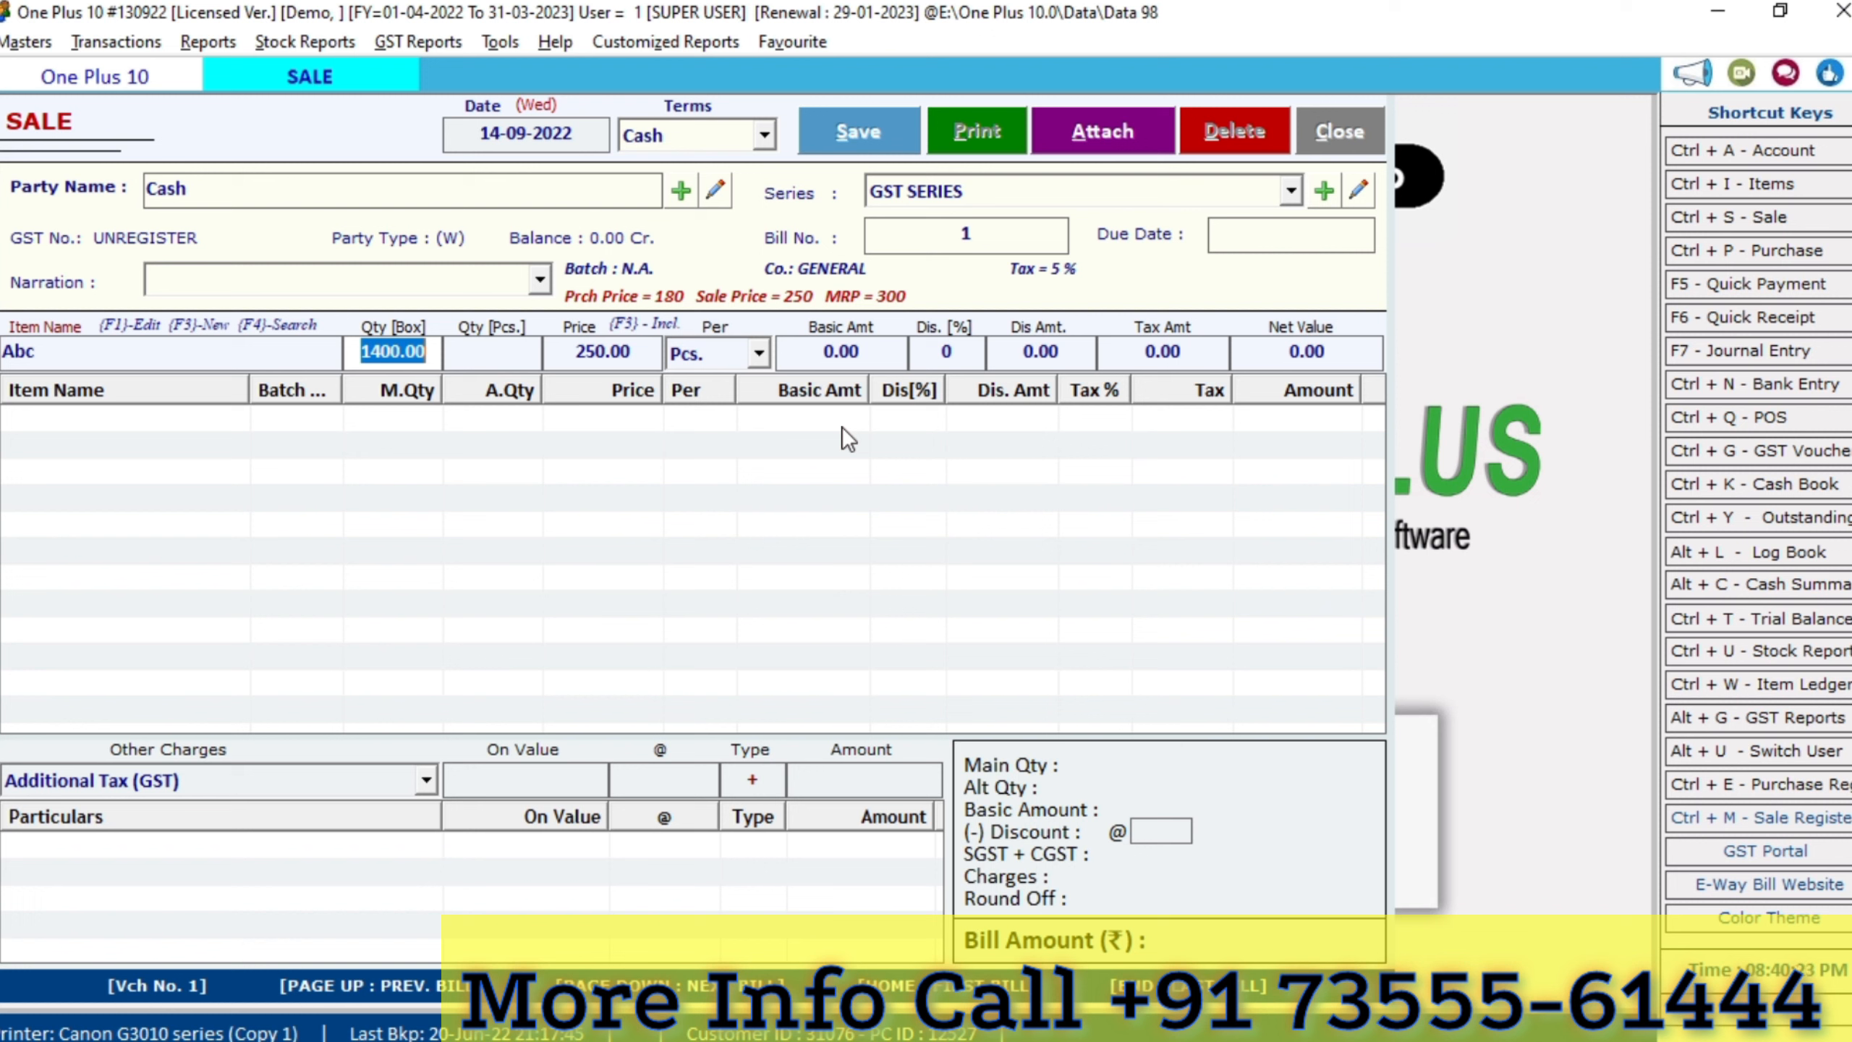
Set Abc's box quantity to 10 and close the sale bill without saving it
type("10")
key("Return")
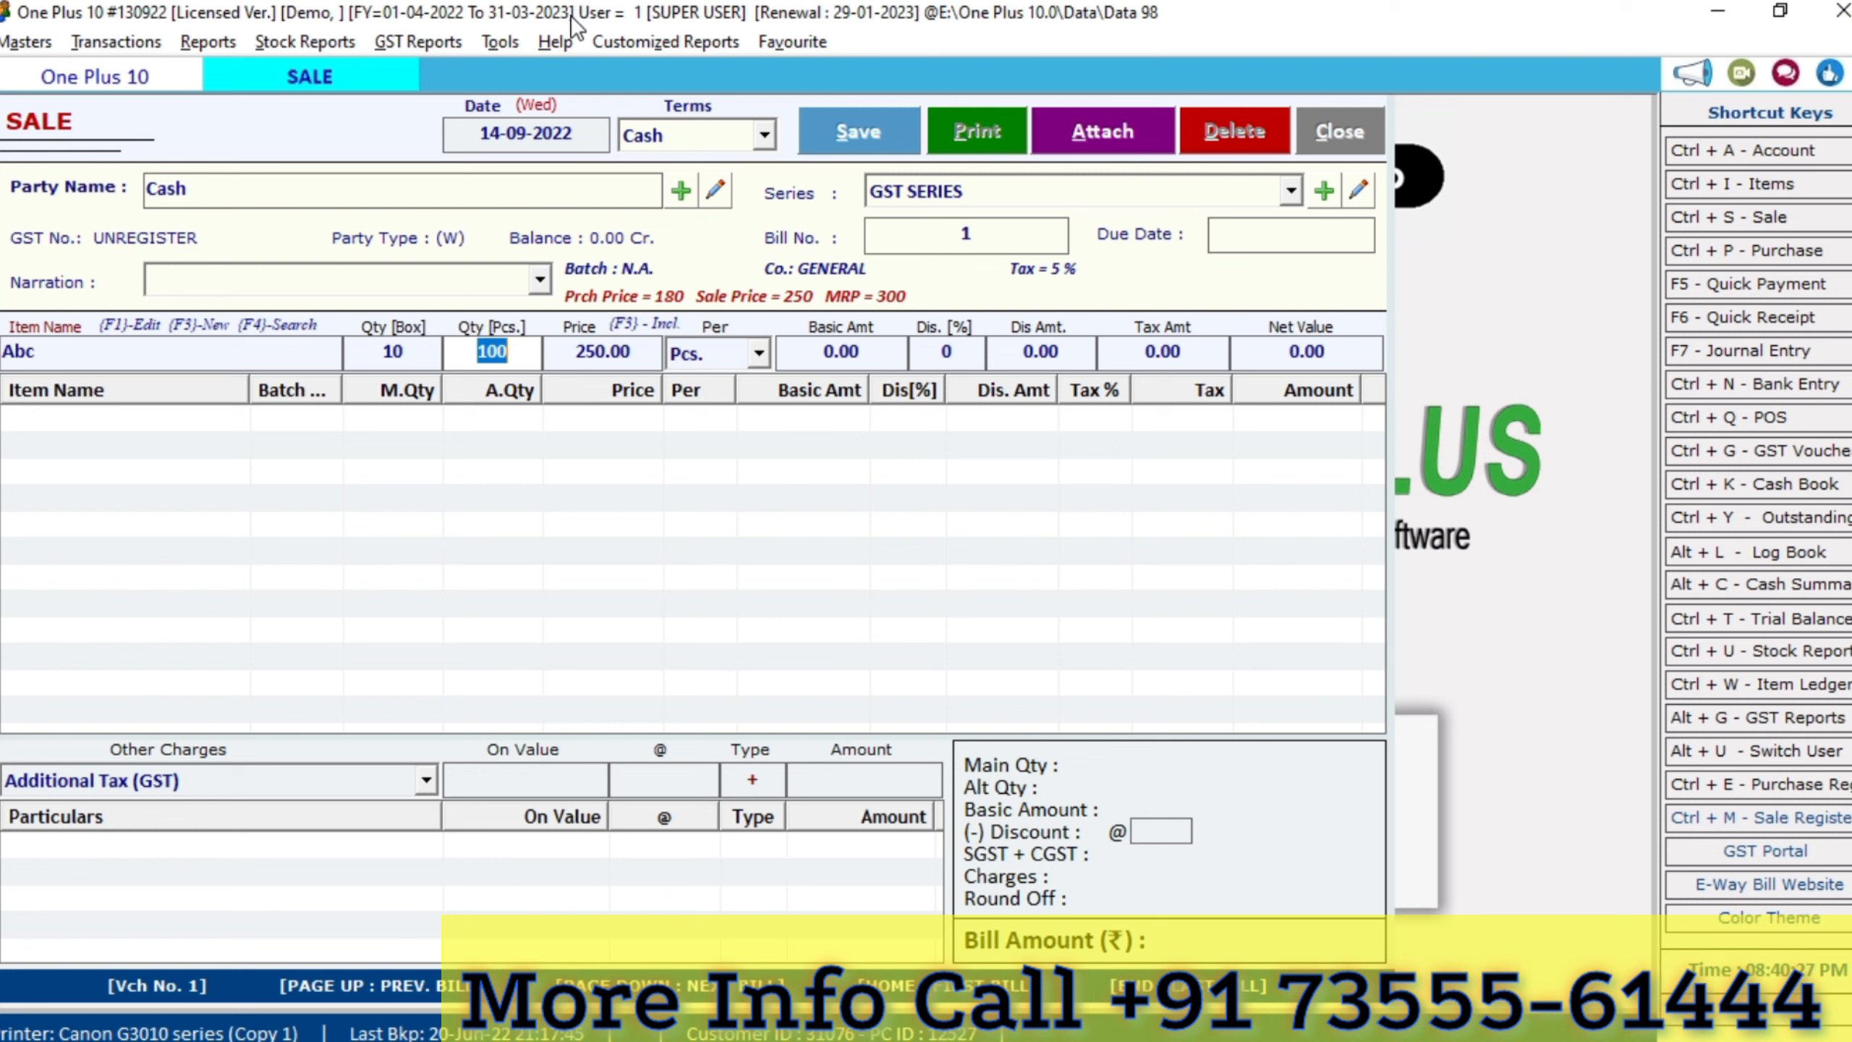
left_click(499, 41)
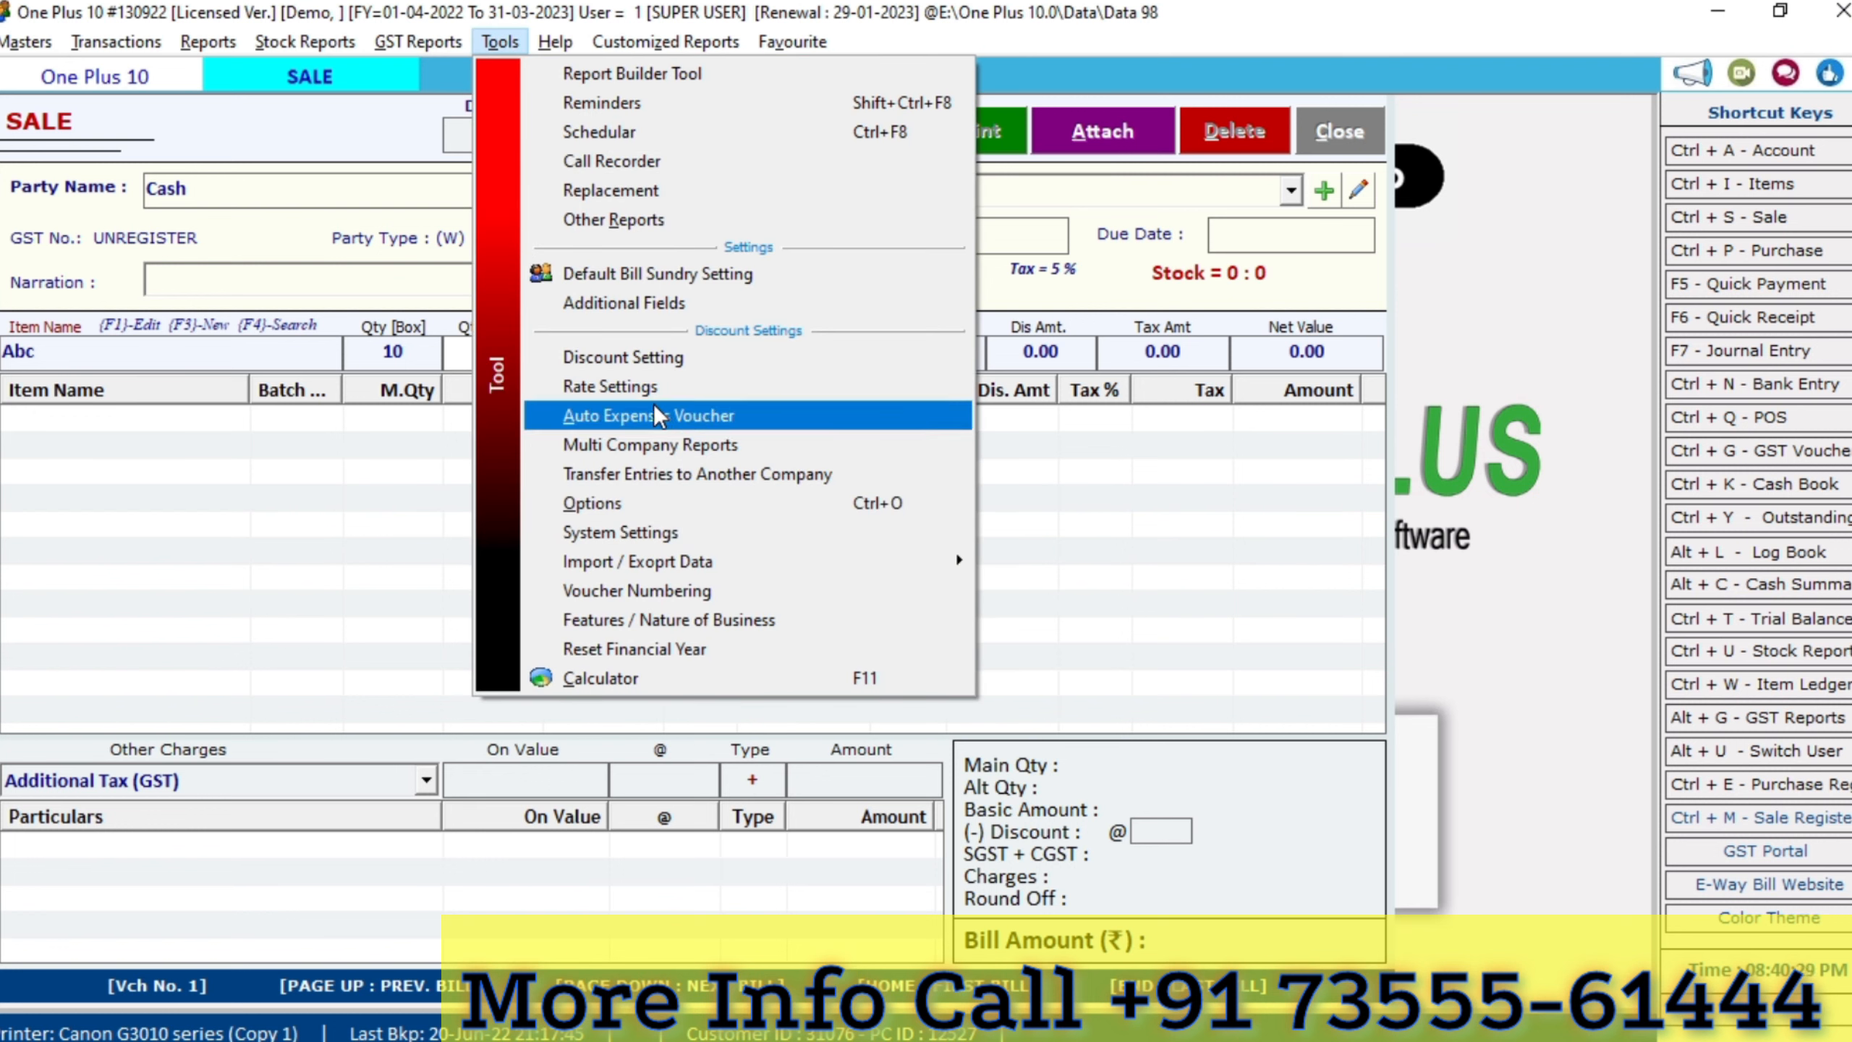
key("Escape")
key("Escape")
Reopen the additional fields settings, set the number of item fields to 4 and make field 4 numeric
left_click(490, 53)
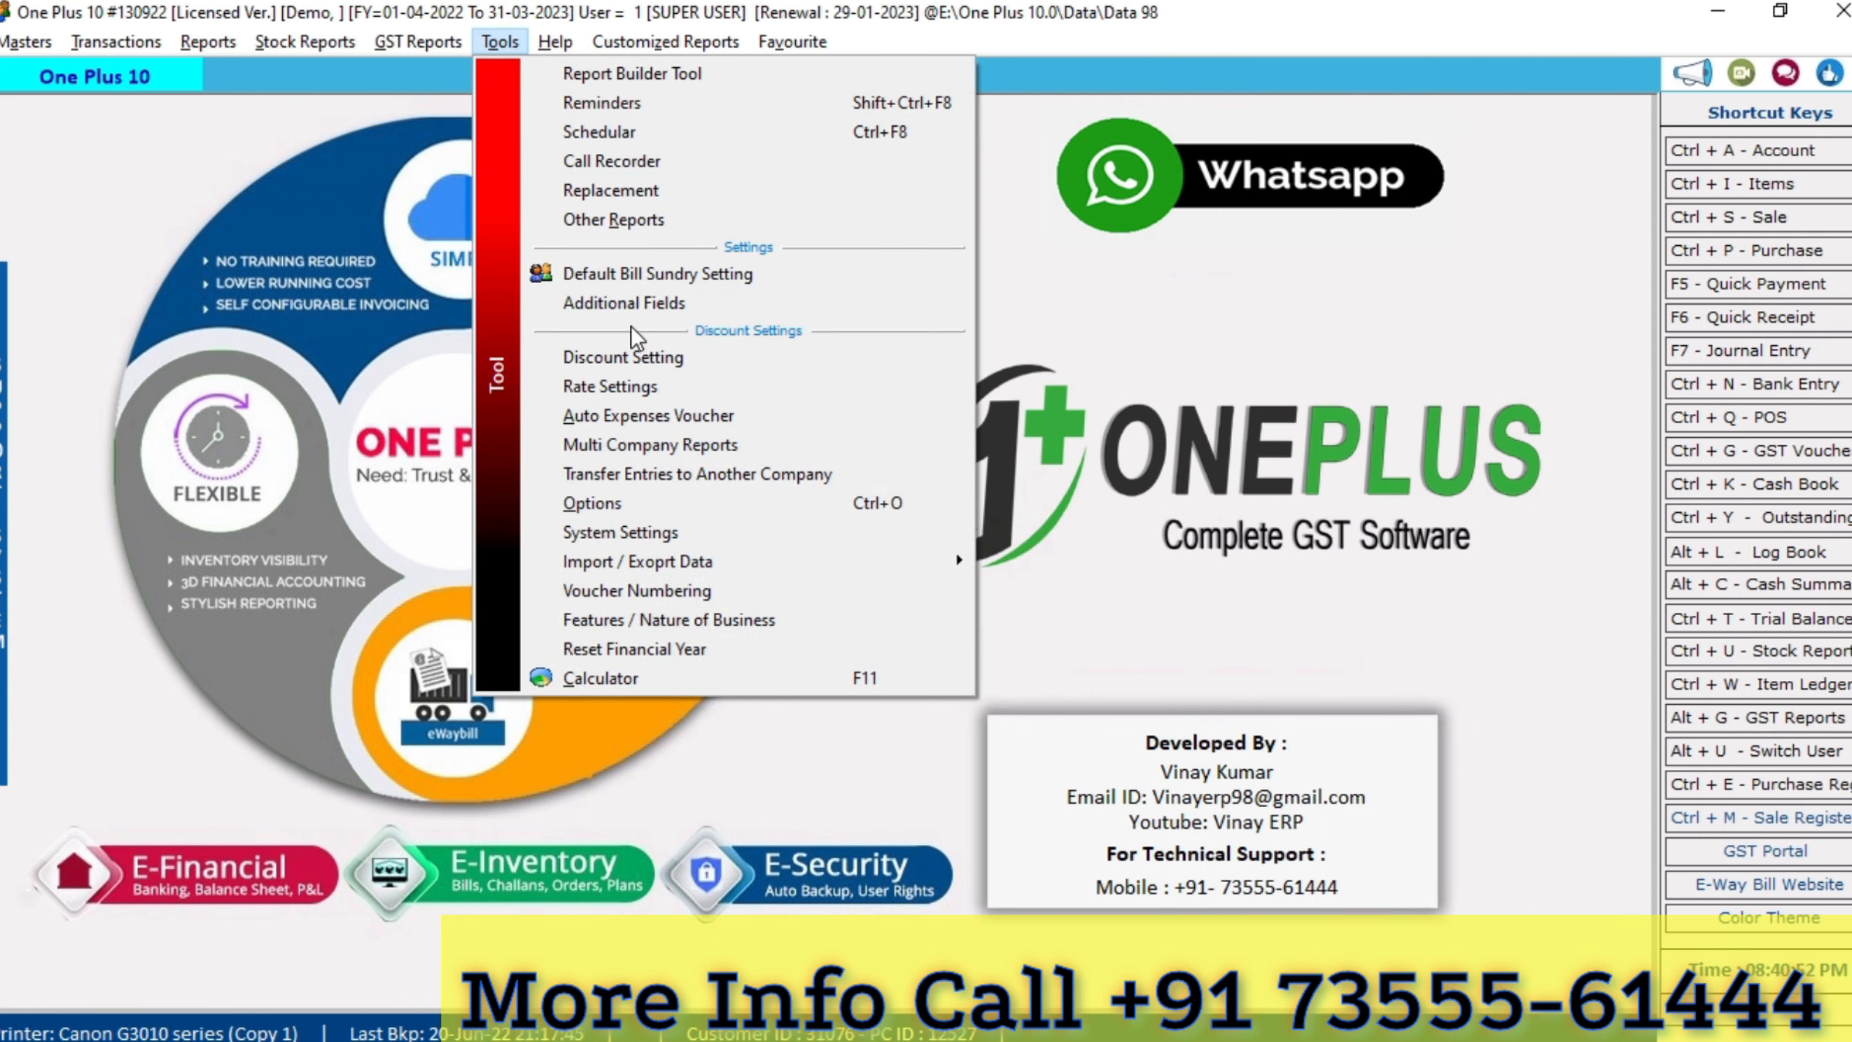
left_click(624, 303)
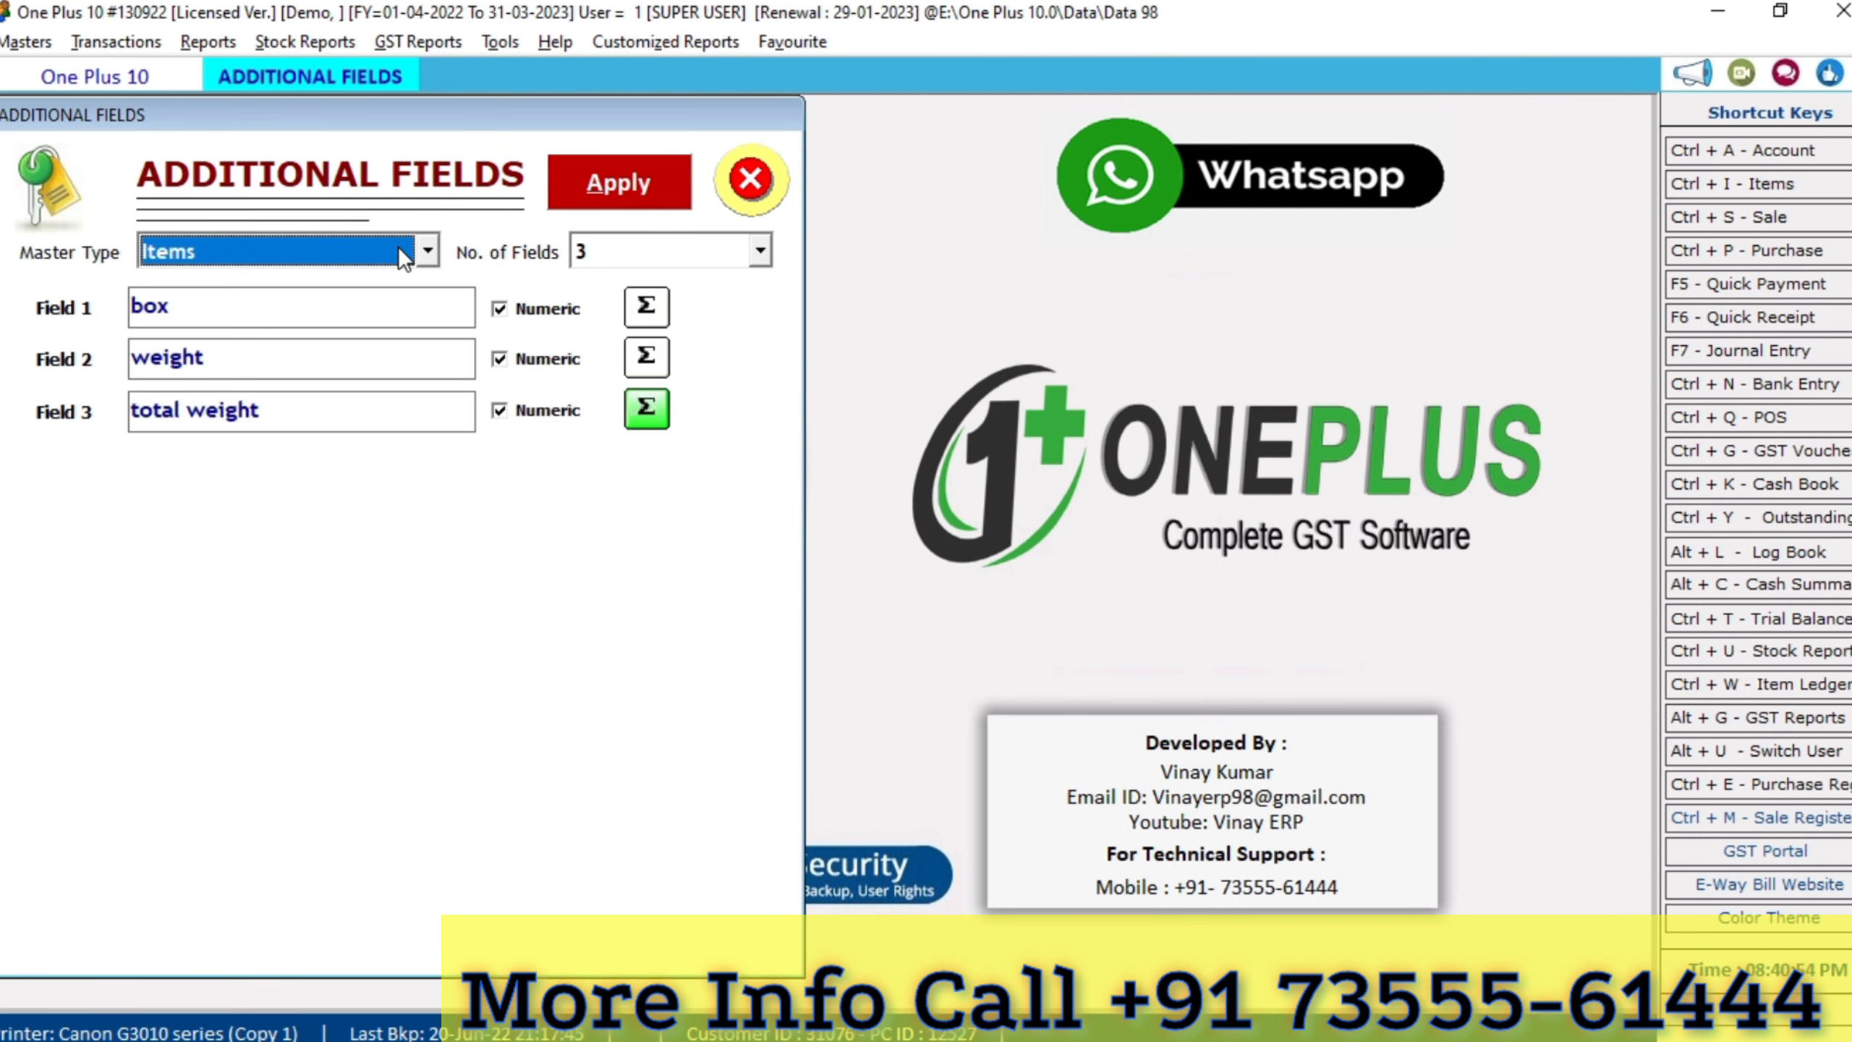
left_click(593, 254)
key("Down")
key("Return")
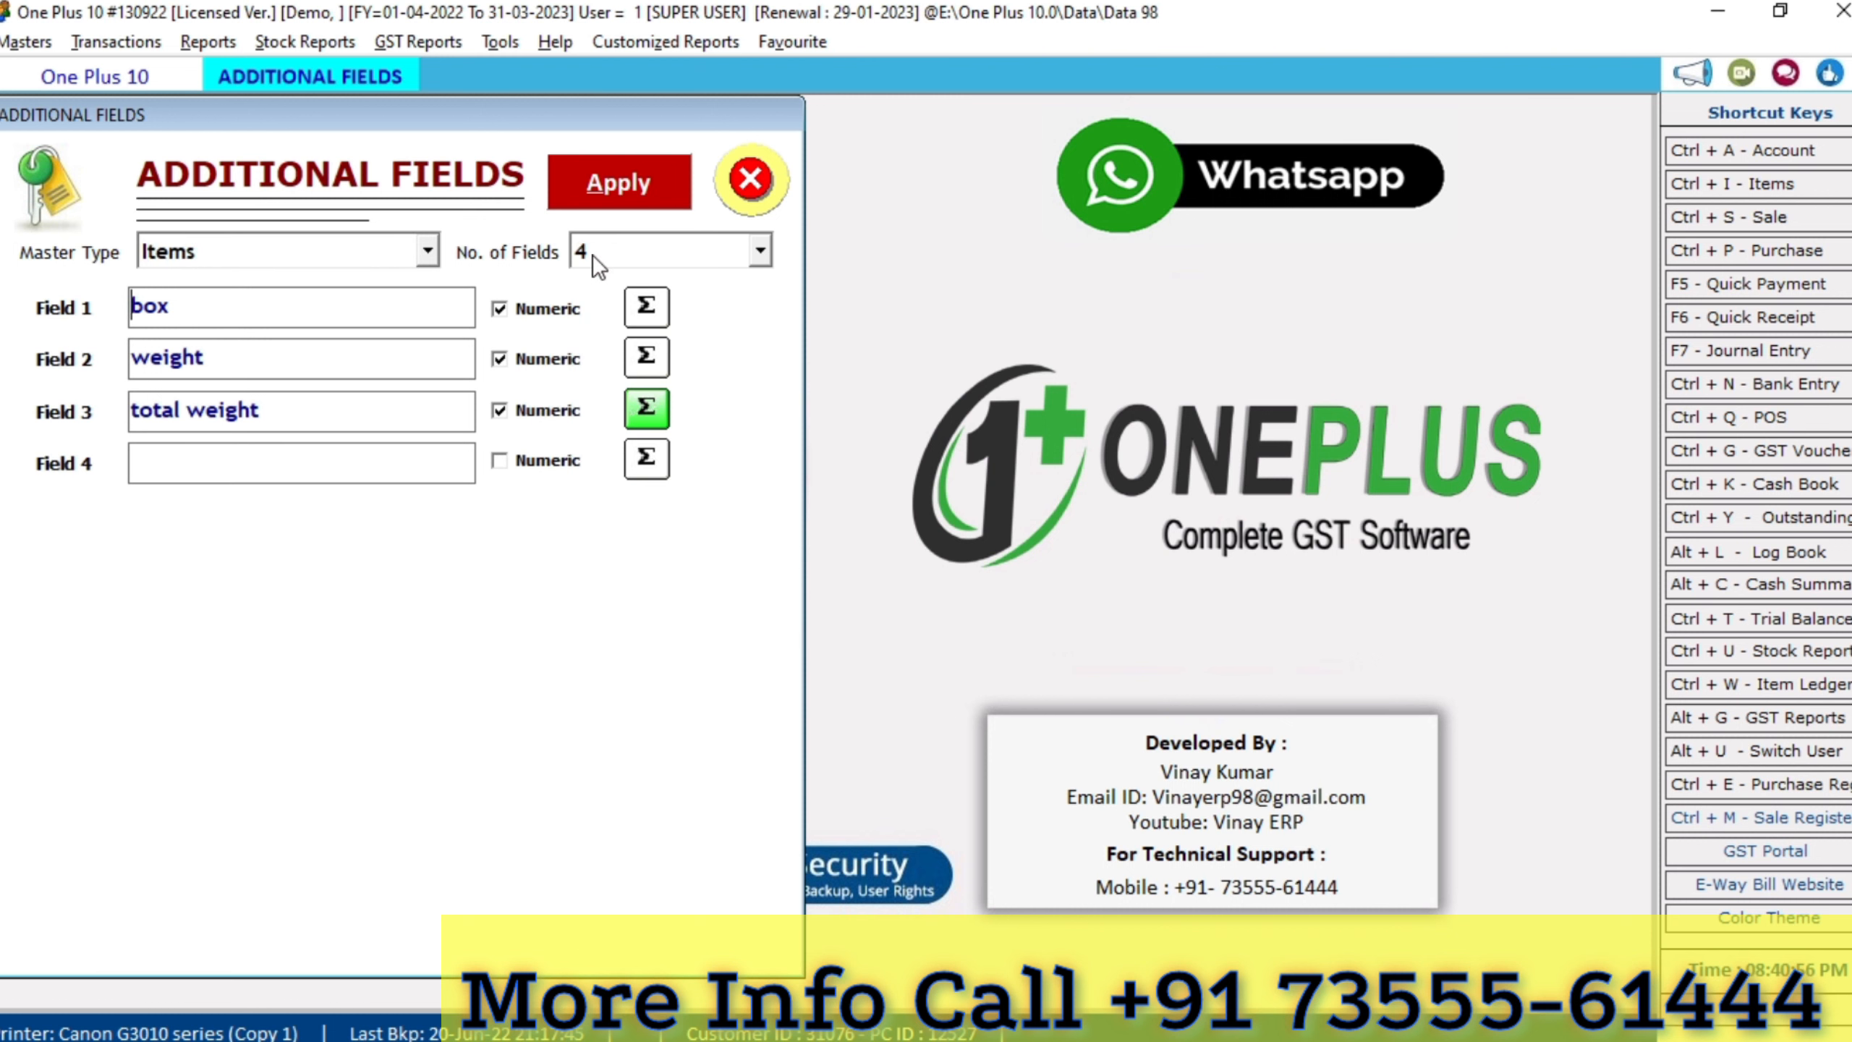
left_click(502, 459)
left_click(647, 460)
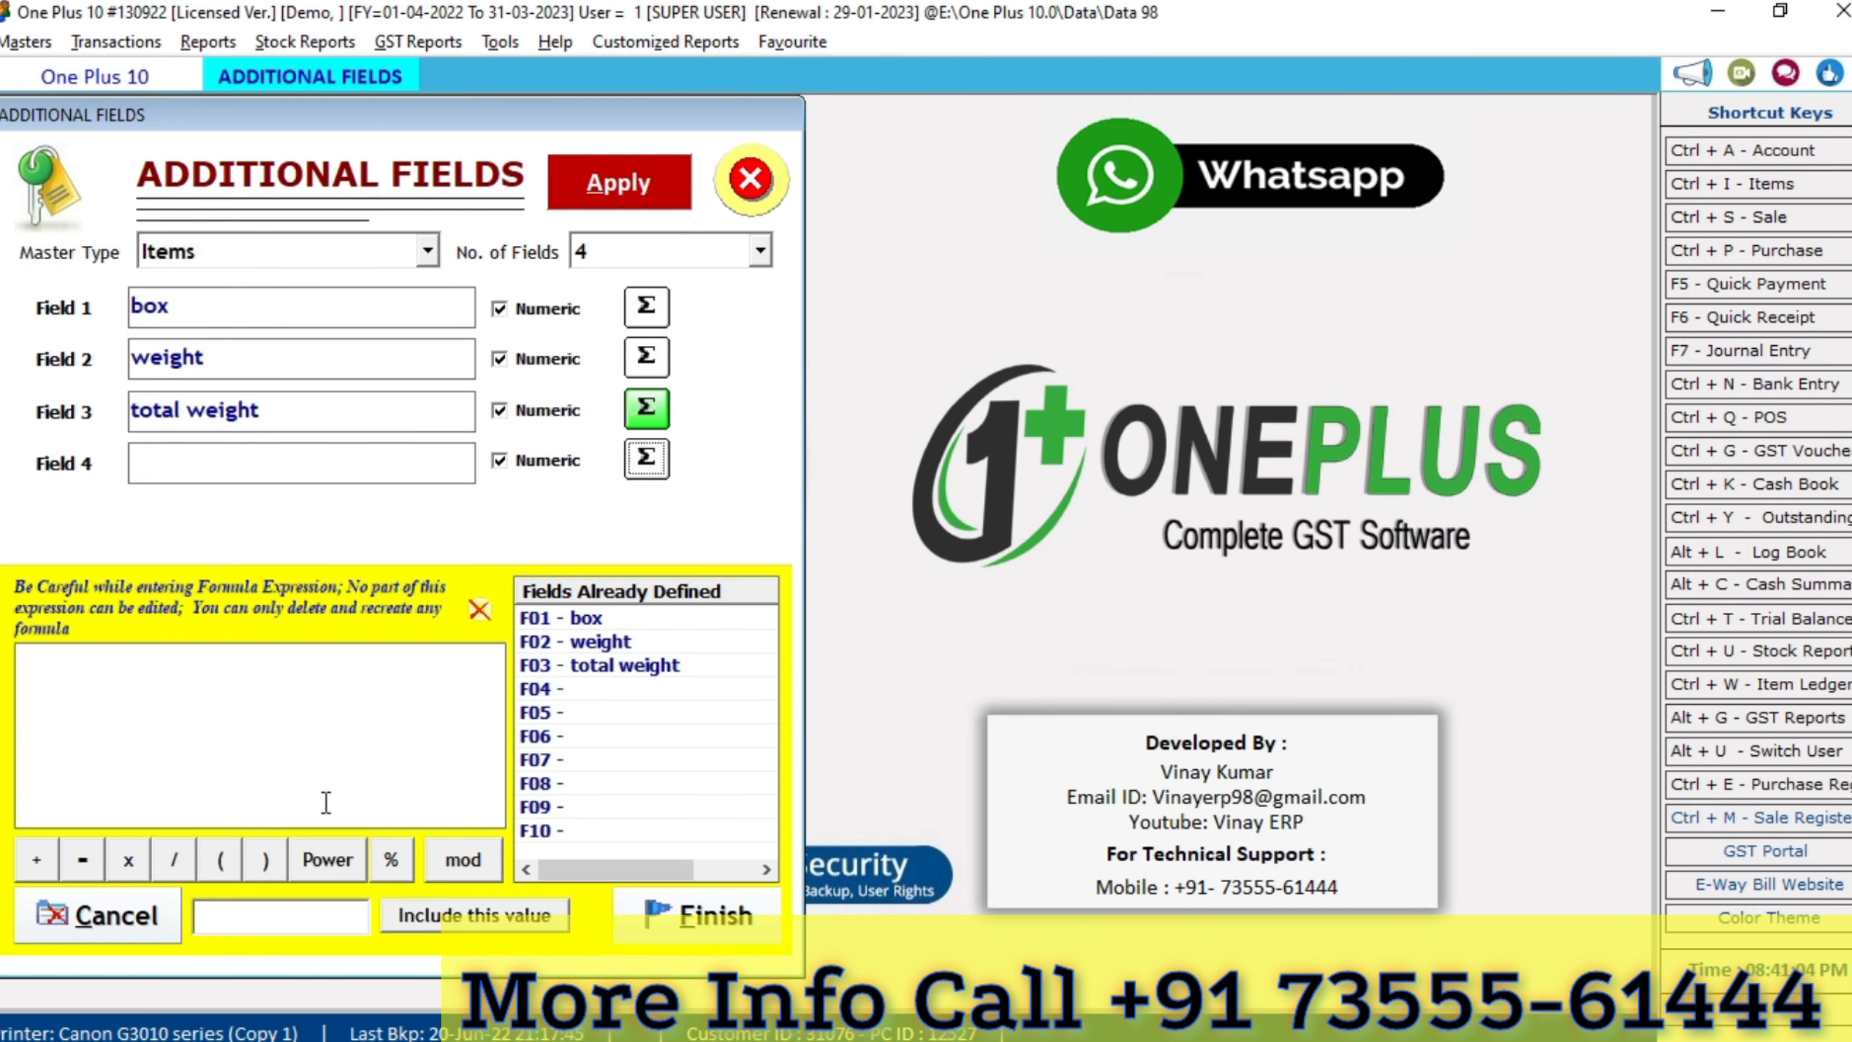
left_click(274, 717)
left_click(481, 610)
left_click(998, 629)
left_click(657, 940)
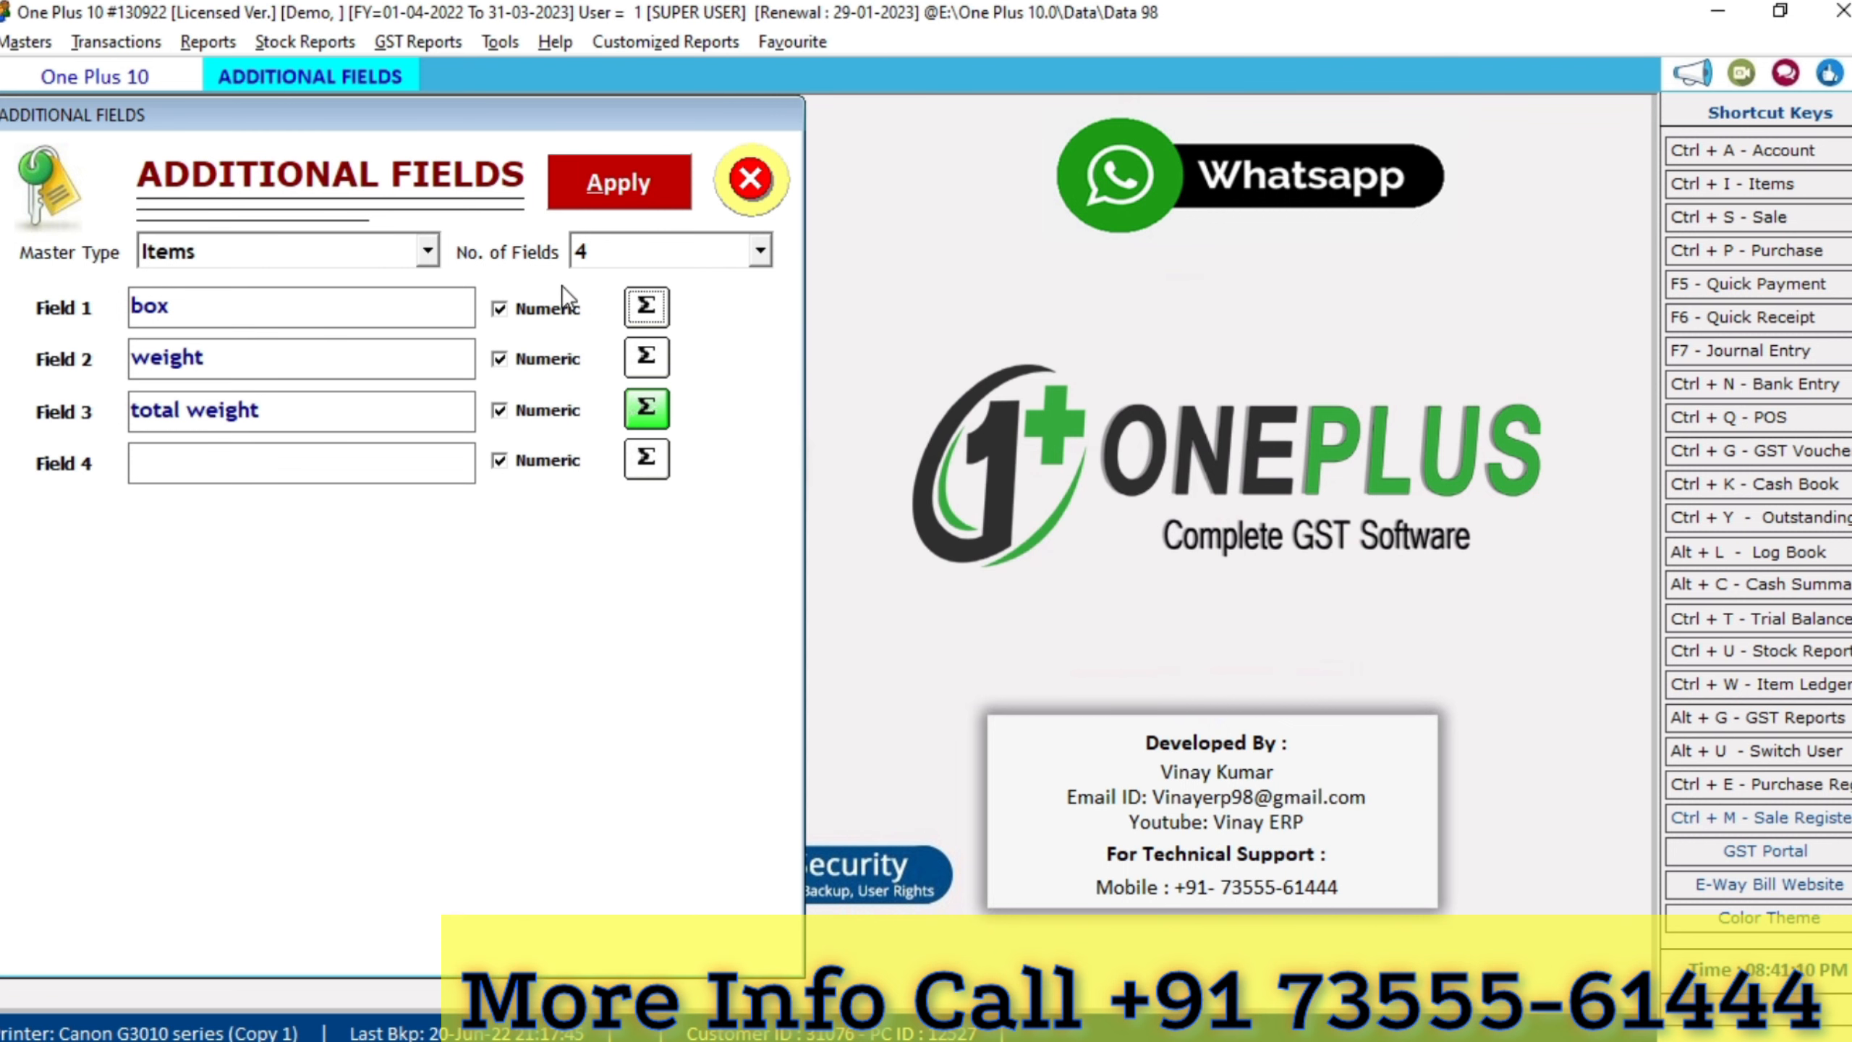
Increase the number of item fields to 5, naming field 4 "qty" and field 5 "total qty"
left_click(606, 242)
key("Down")
key("Return")
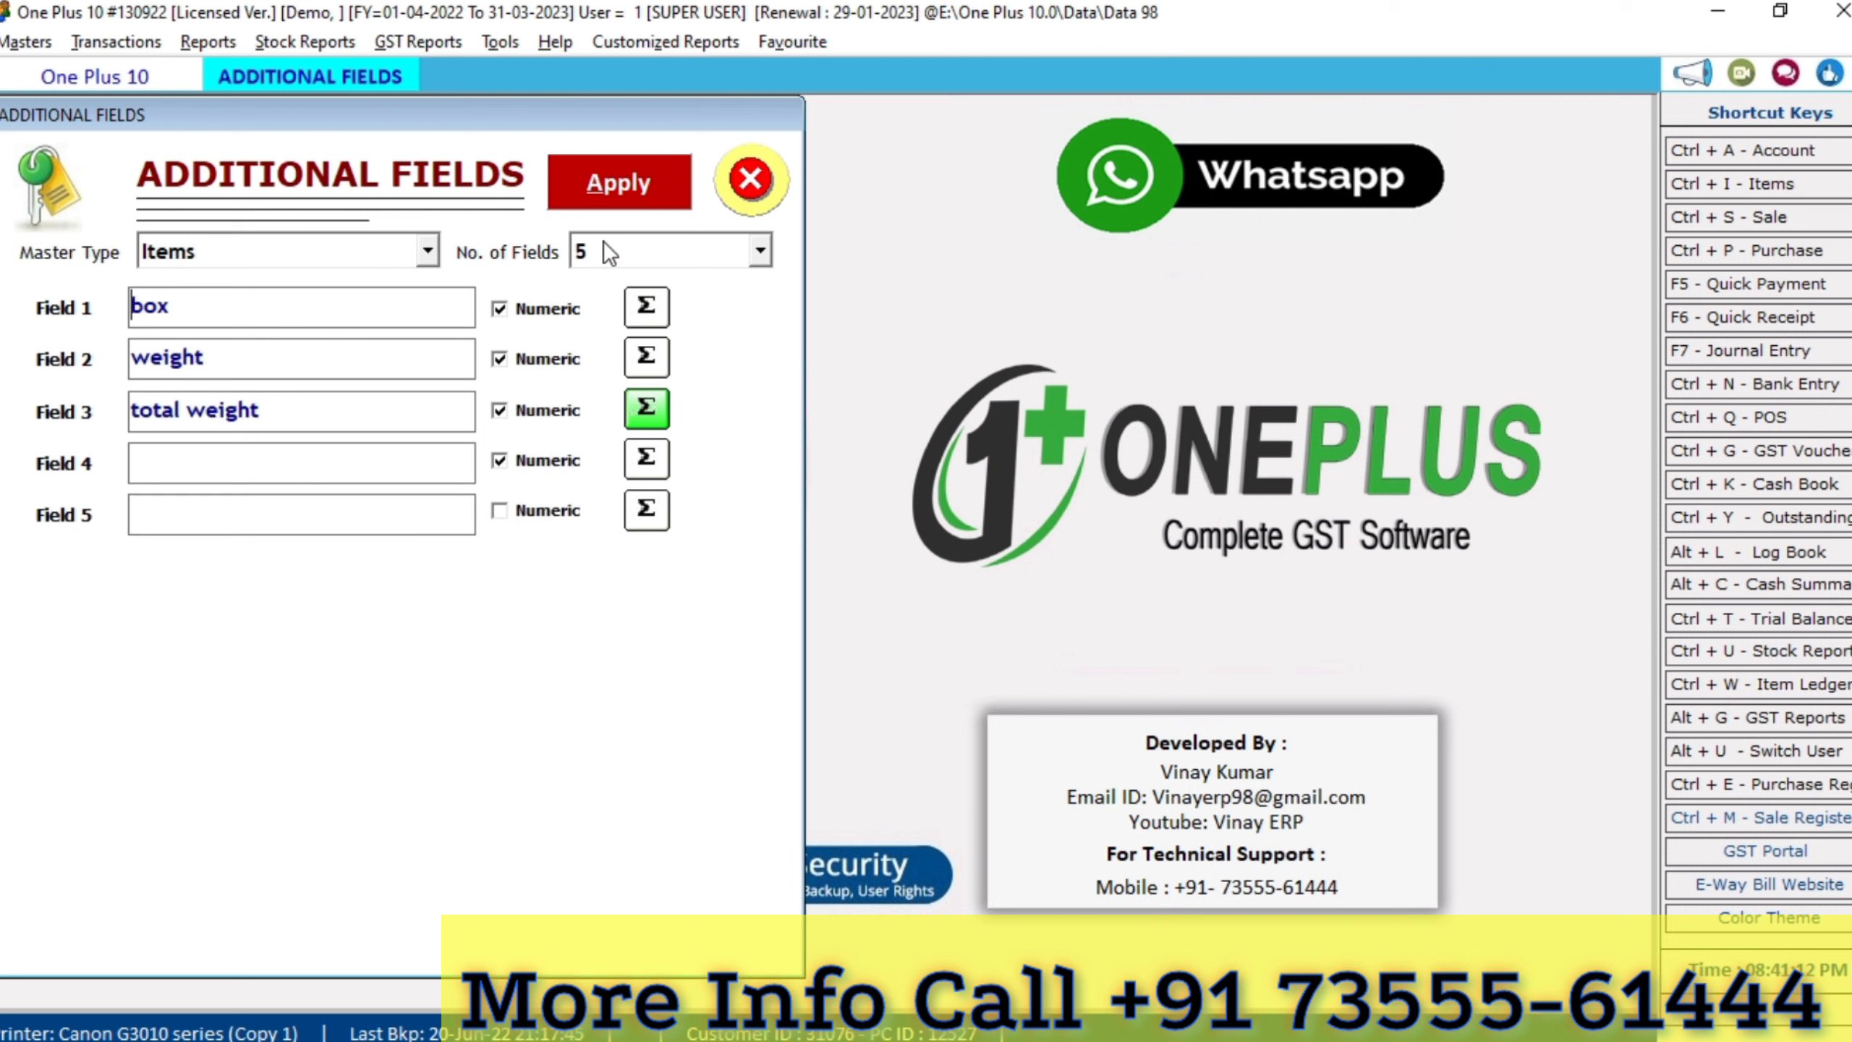
type("qty")
key("BackSpace")
key("BackSpace")
key("BackSpace")
left_click(258, 480)
type("qty")
left_click(237, 527)
type("total qty")
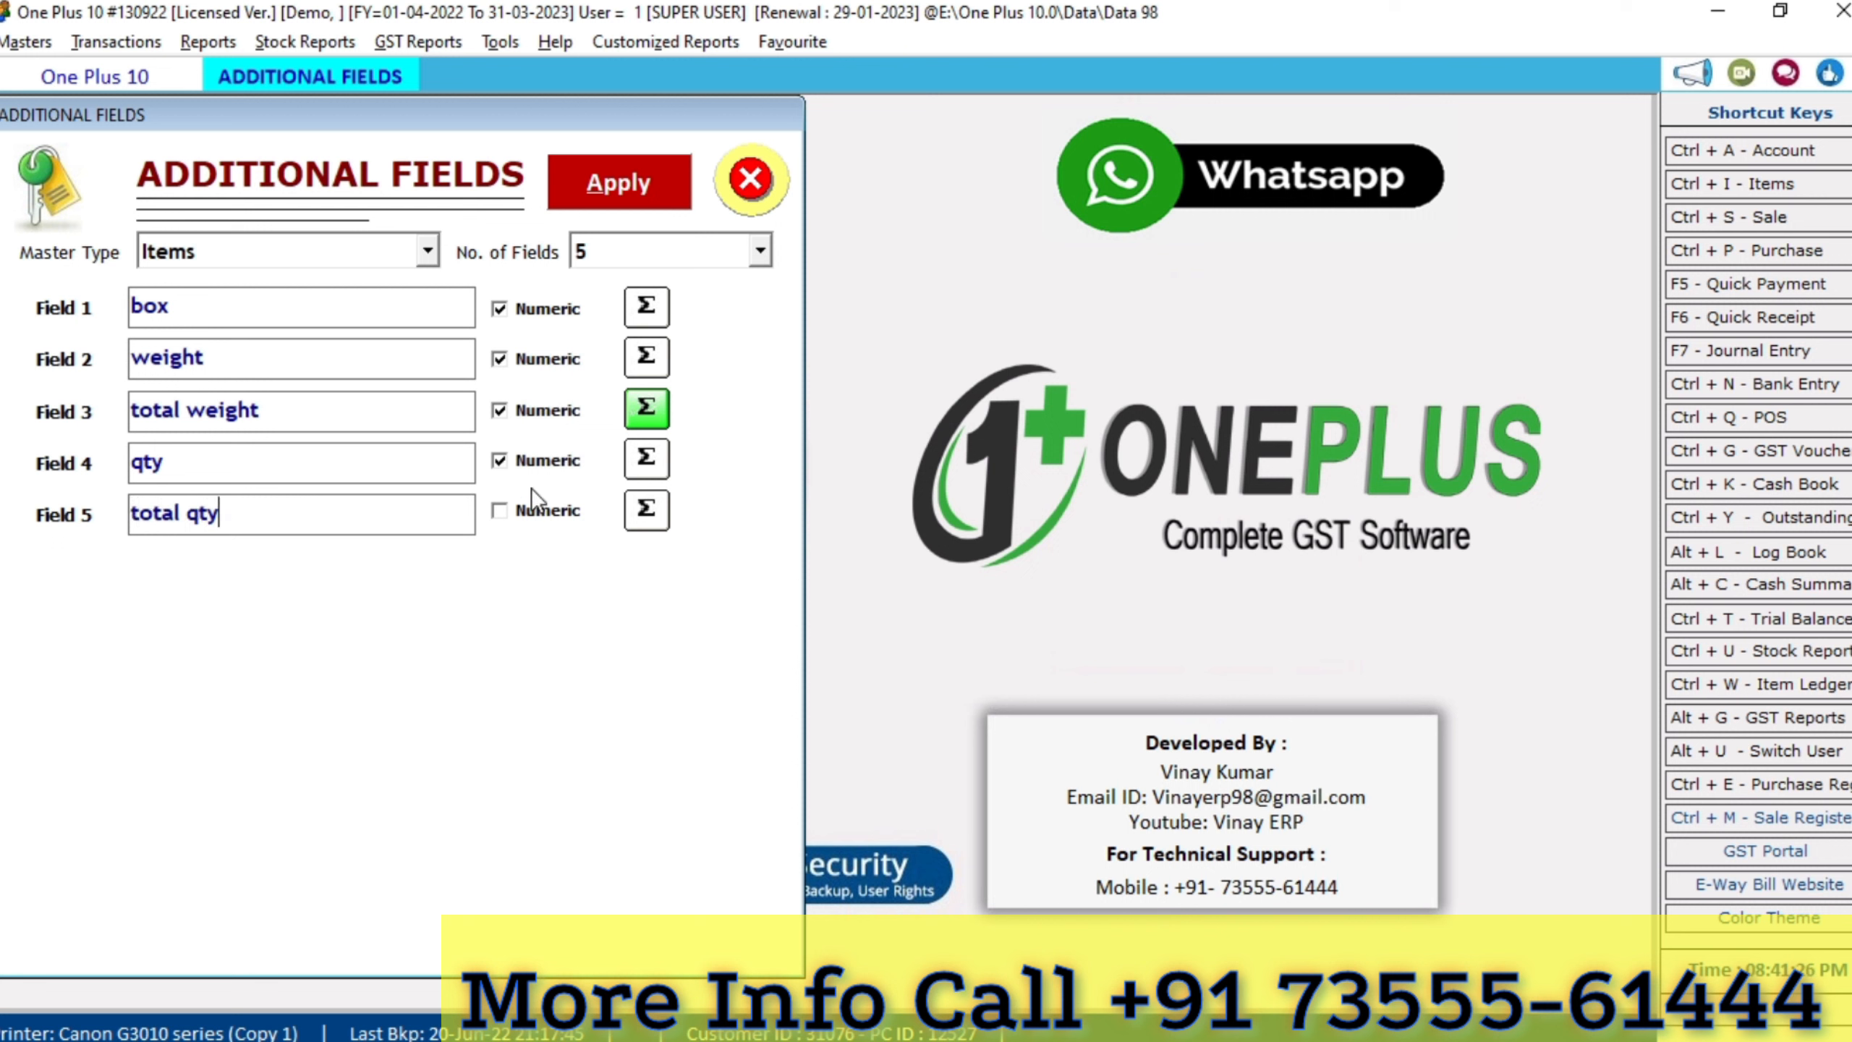
Make total qty numeric, define its formula as {F04}*1 and apply the additional fields
left_click(516, 509)
left_click(648, 509)
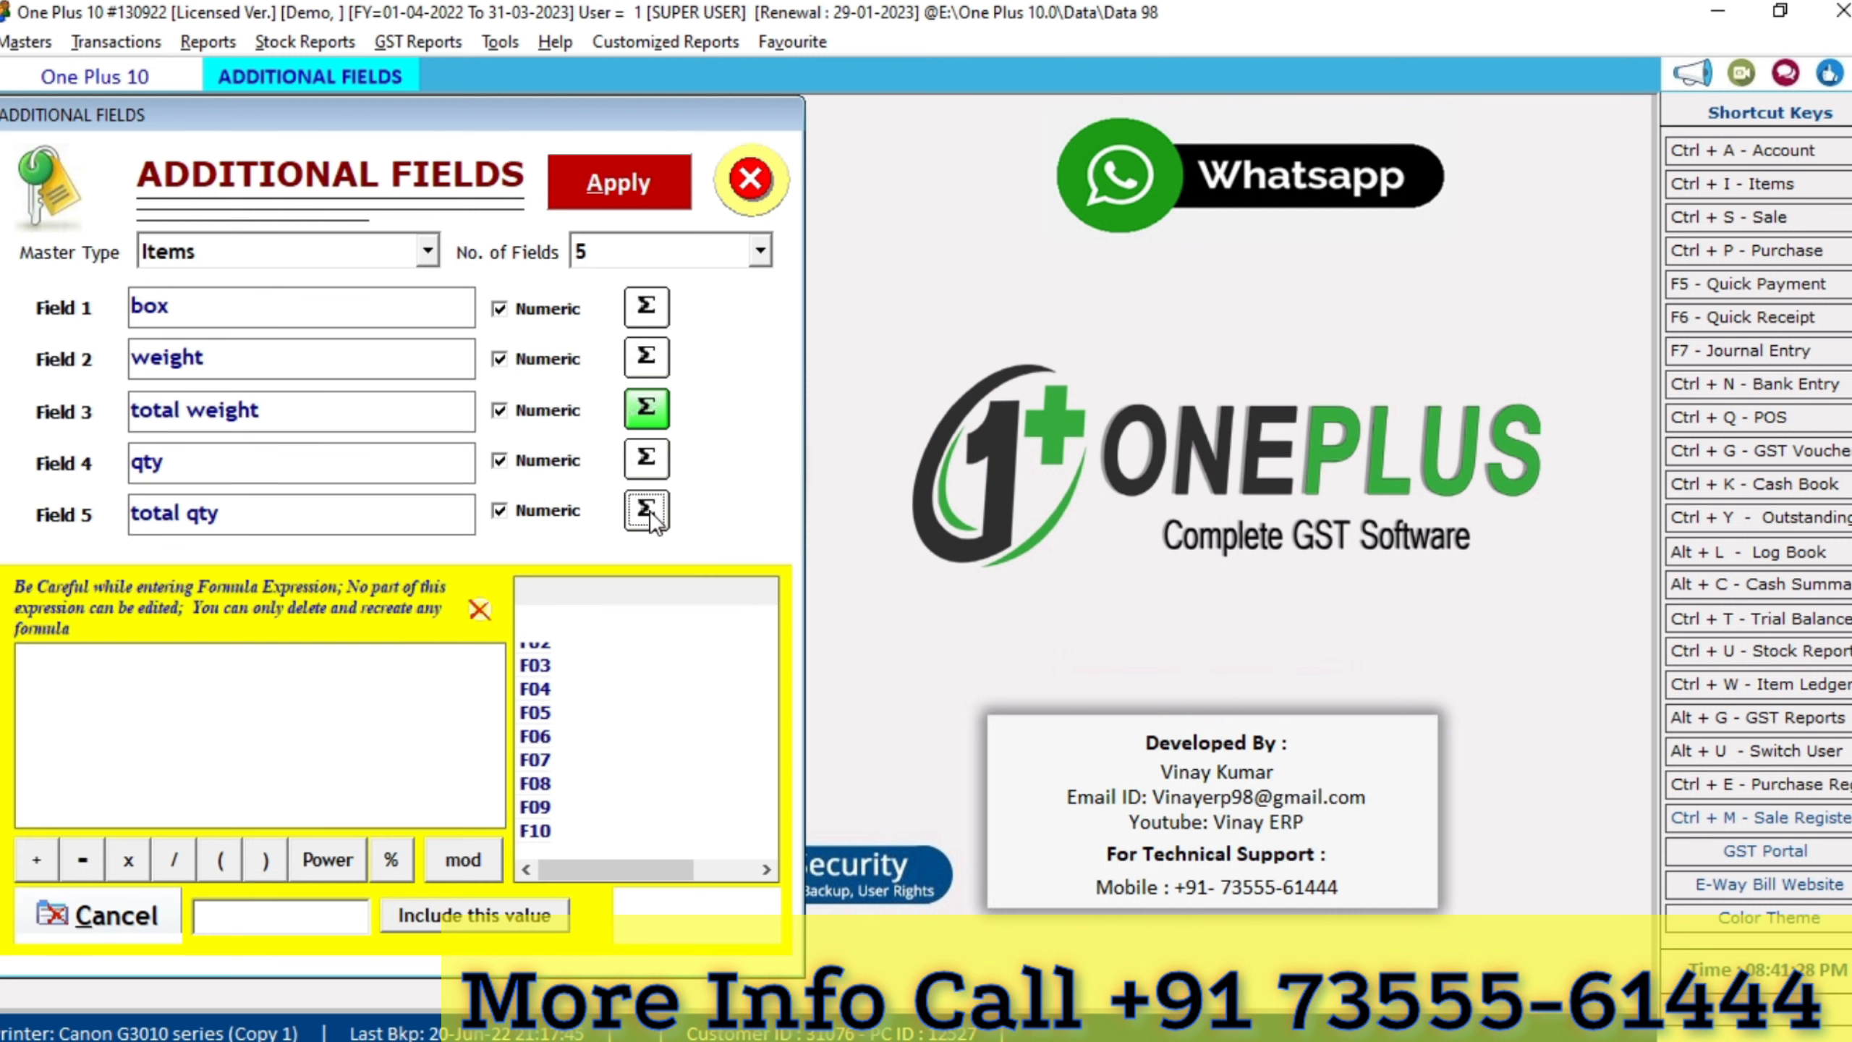
double_click(579, 692)
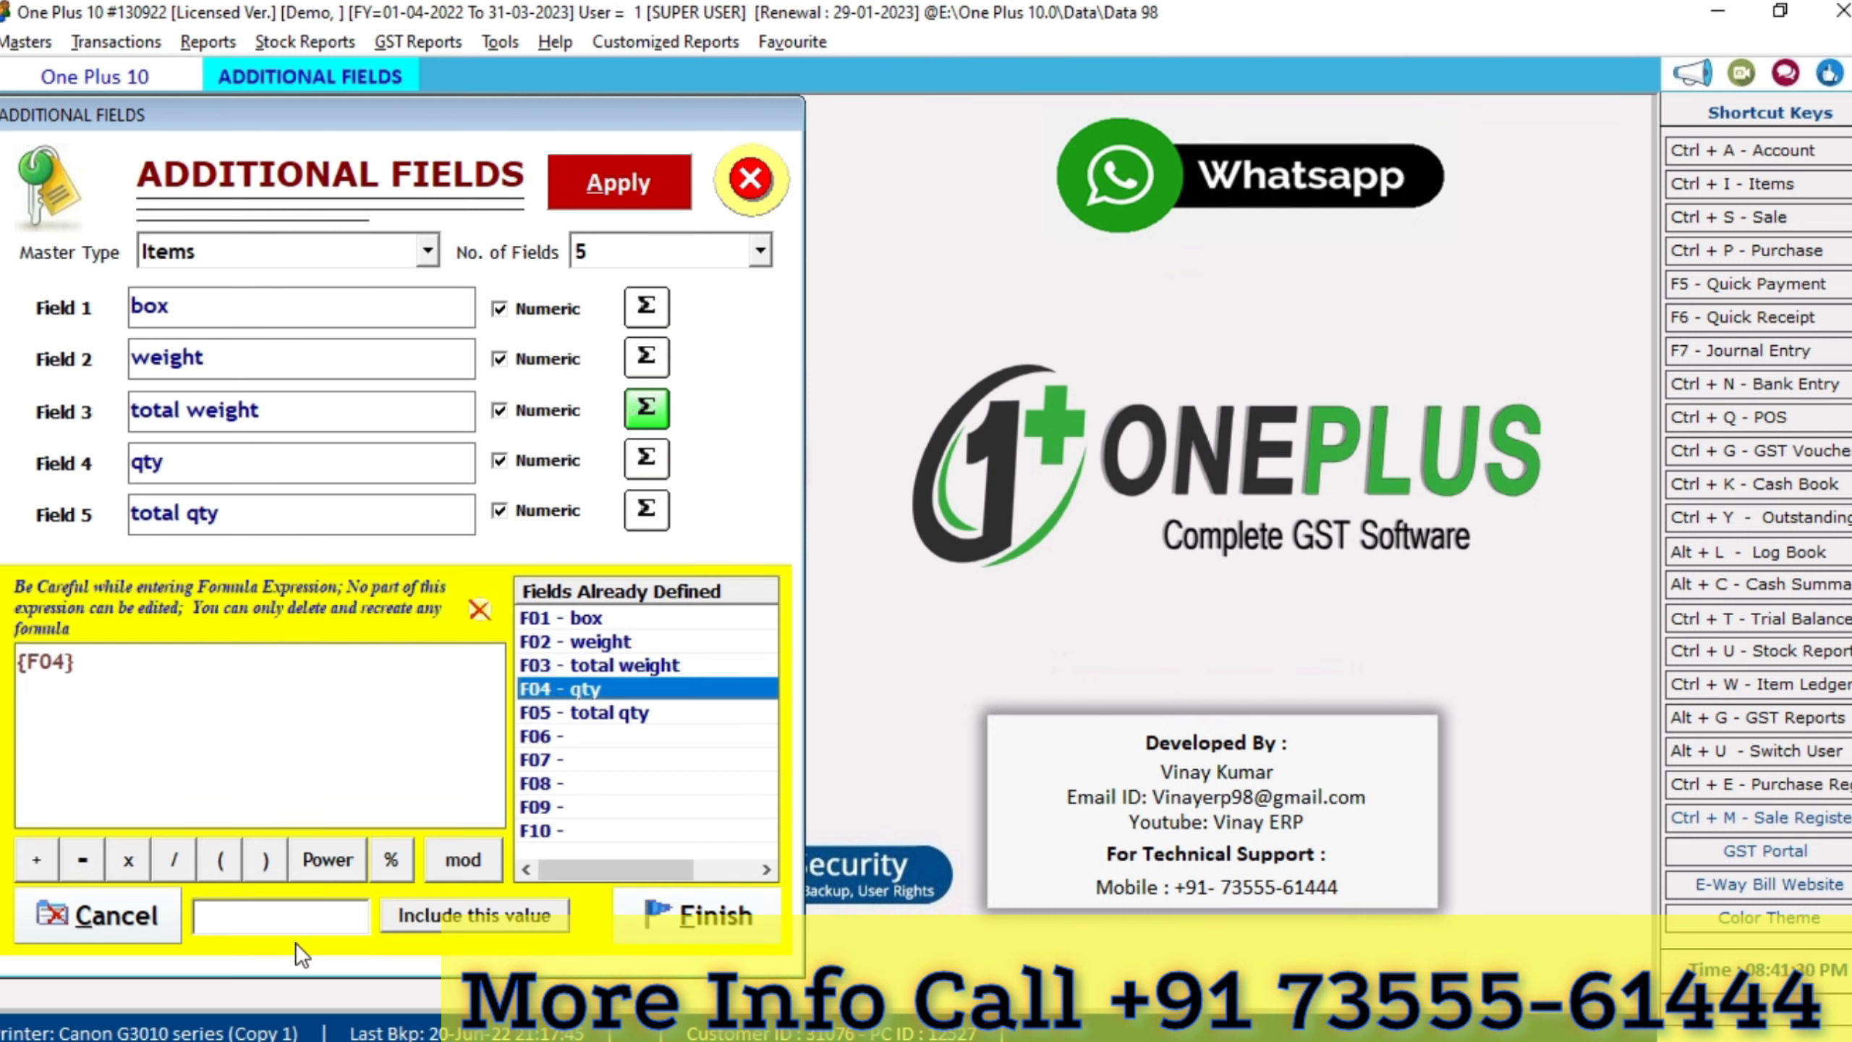
left_click(343, 916)
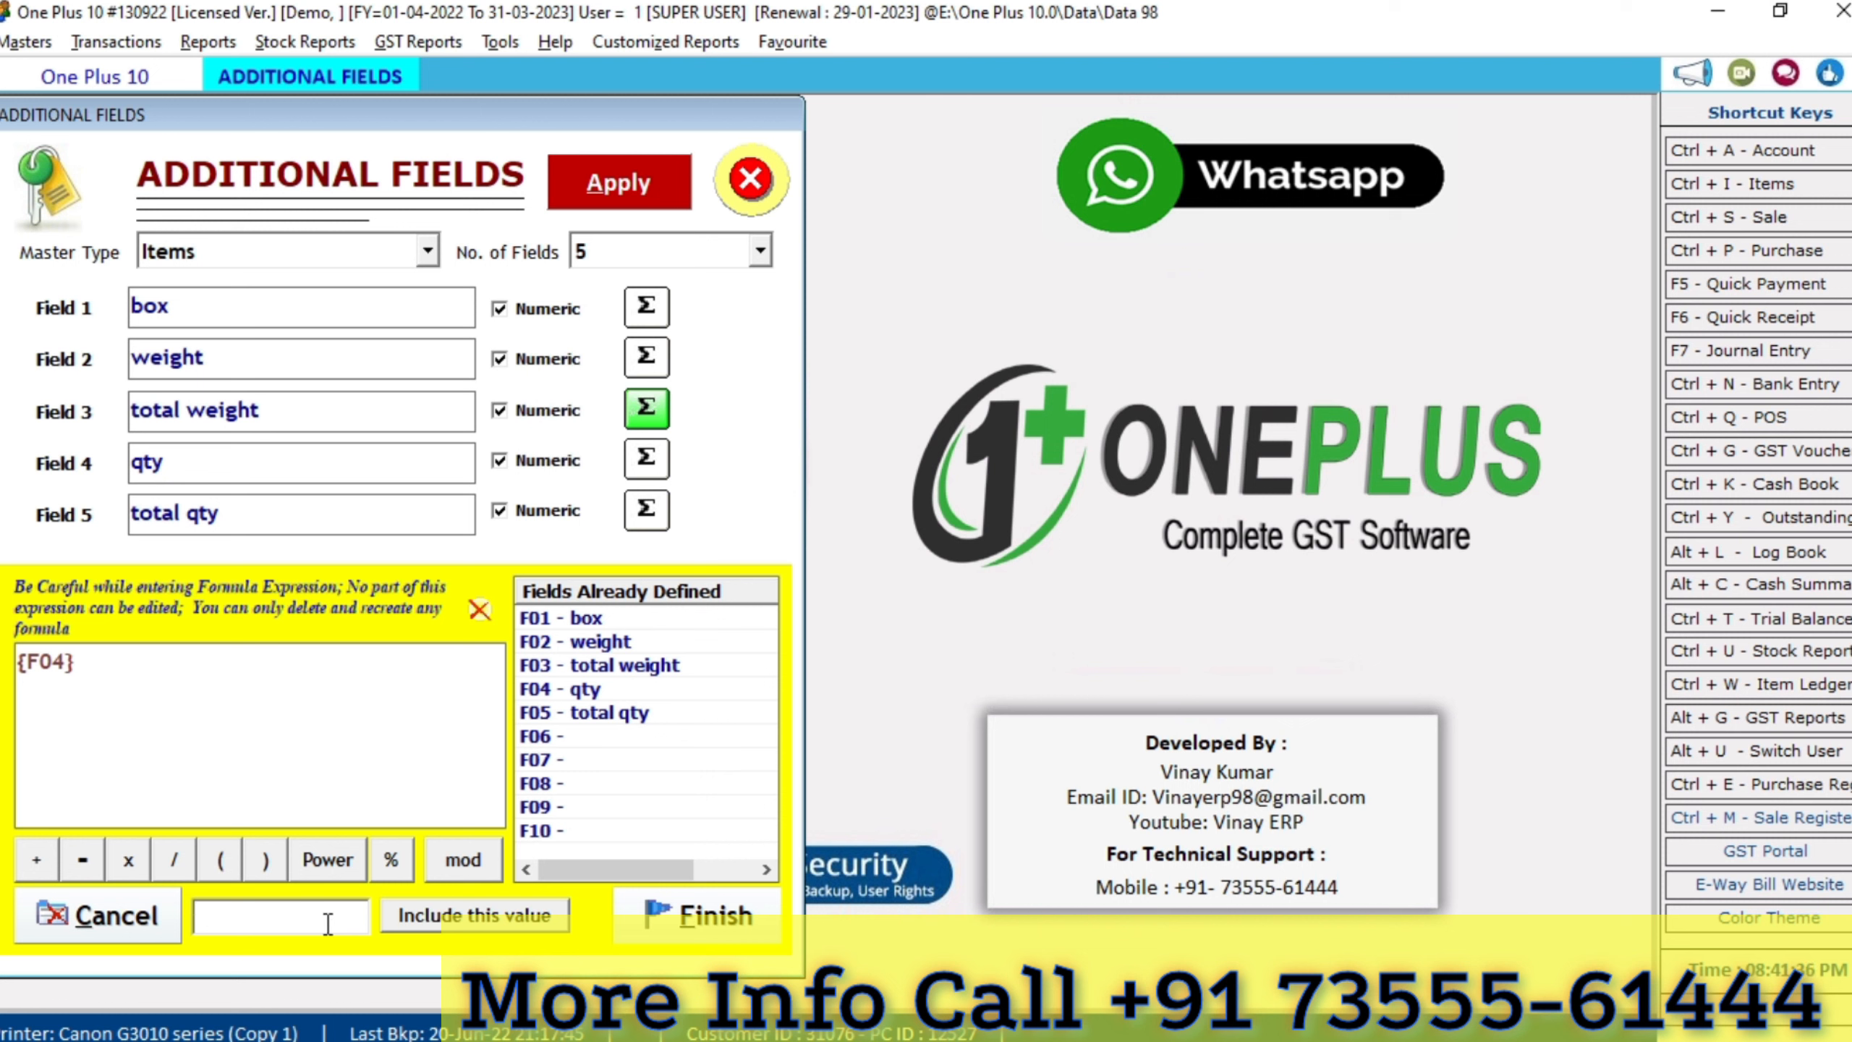
type("1")
left_click(131, 865)
left_click(460, 921)
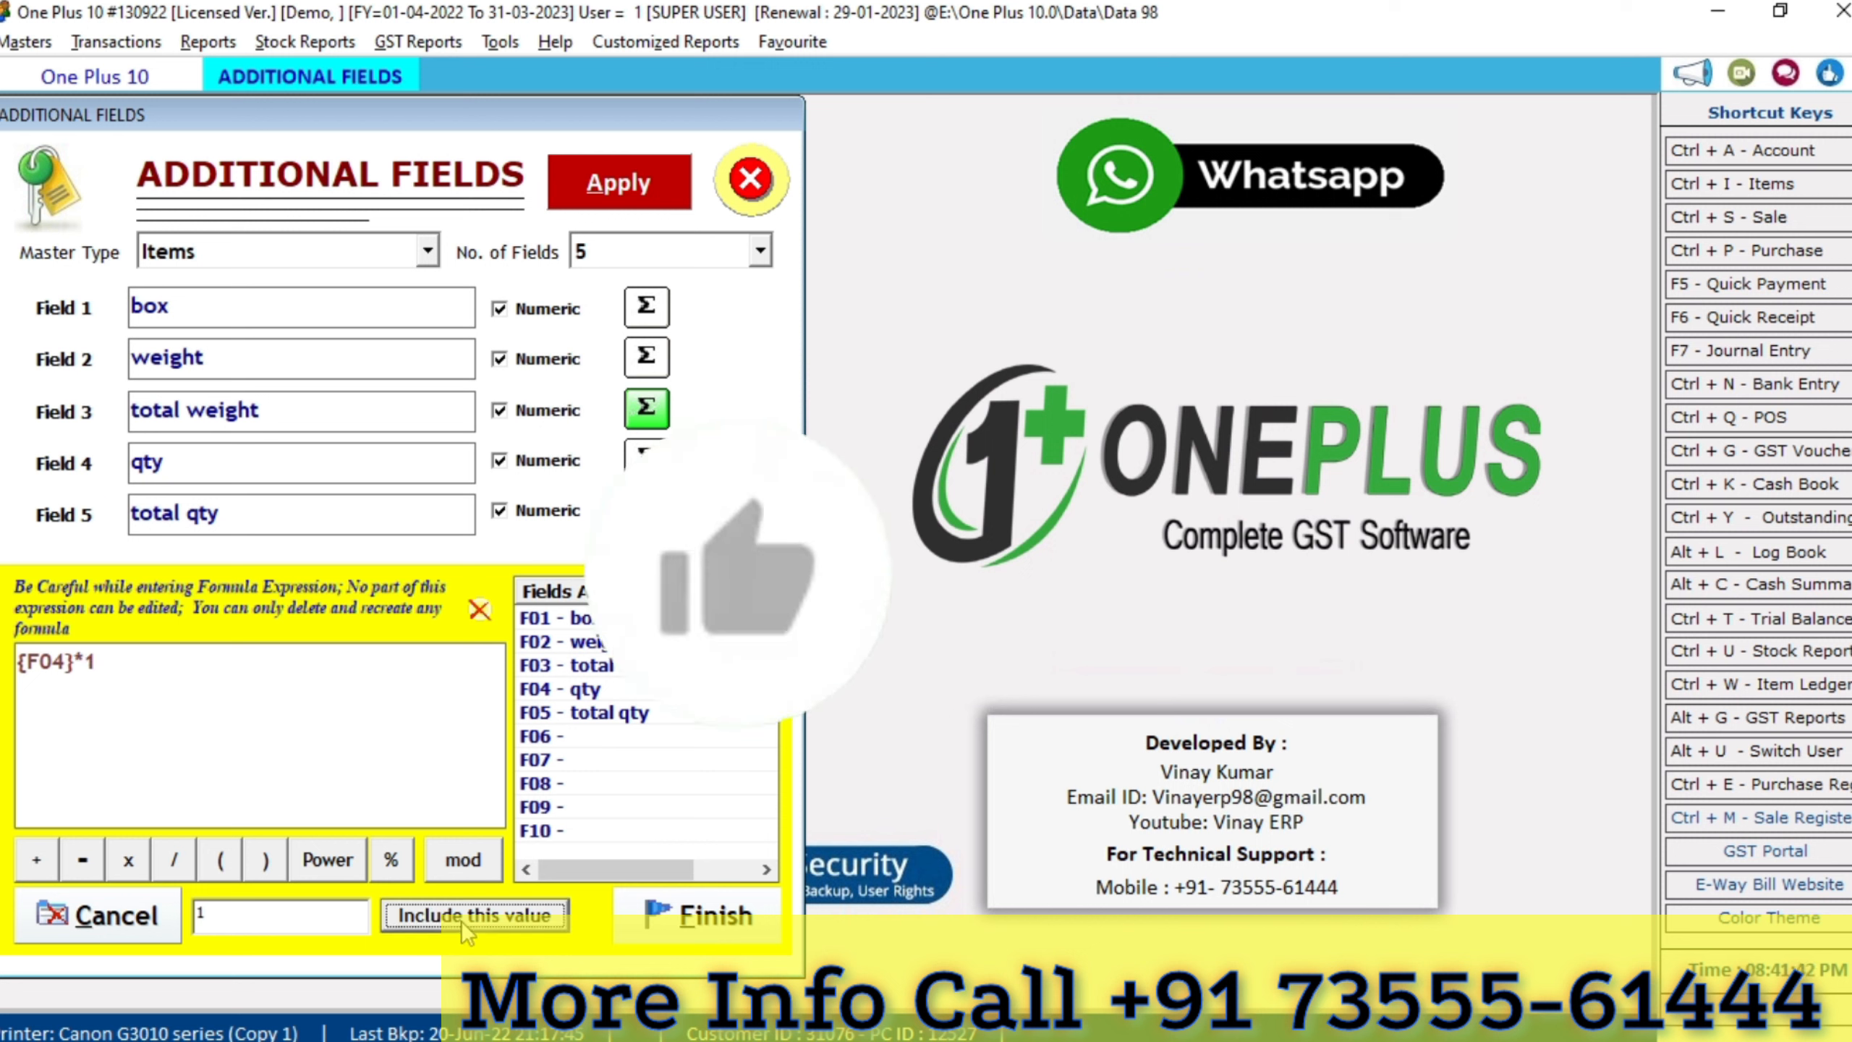
left_click(721, 916)
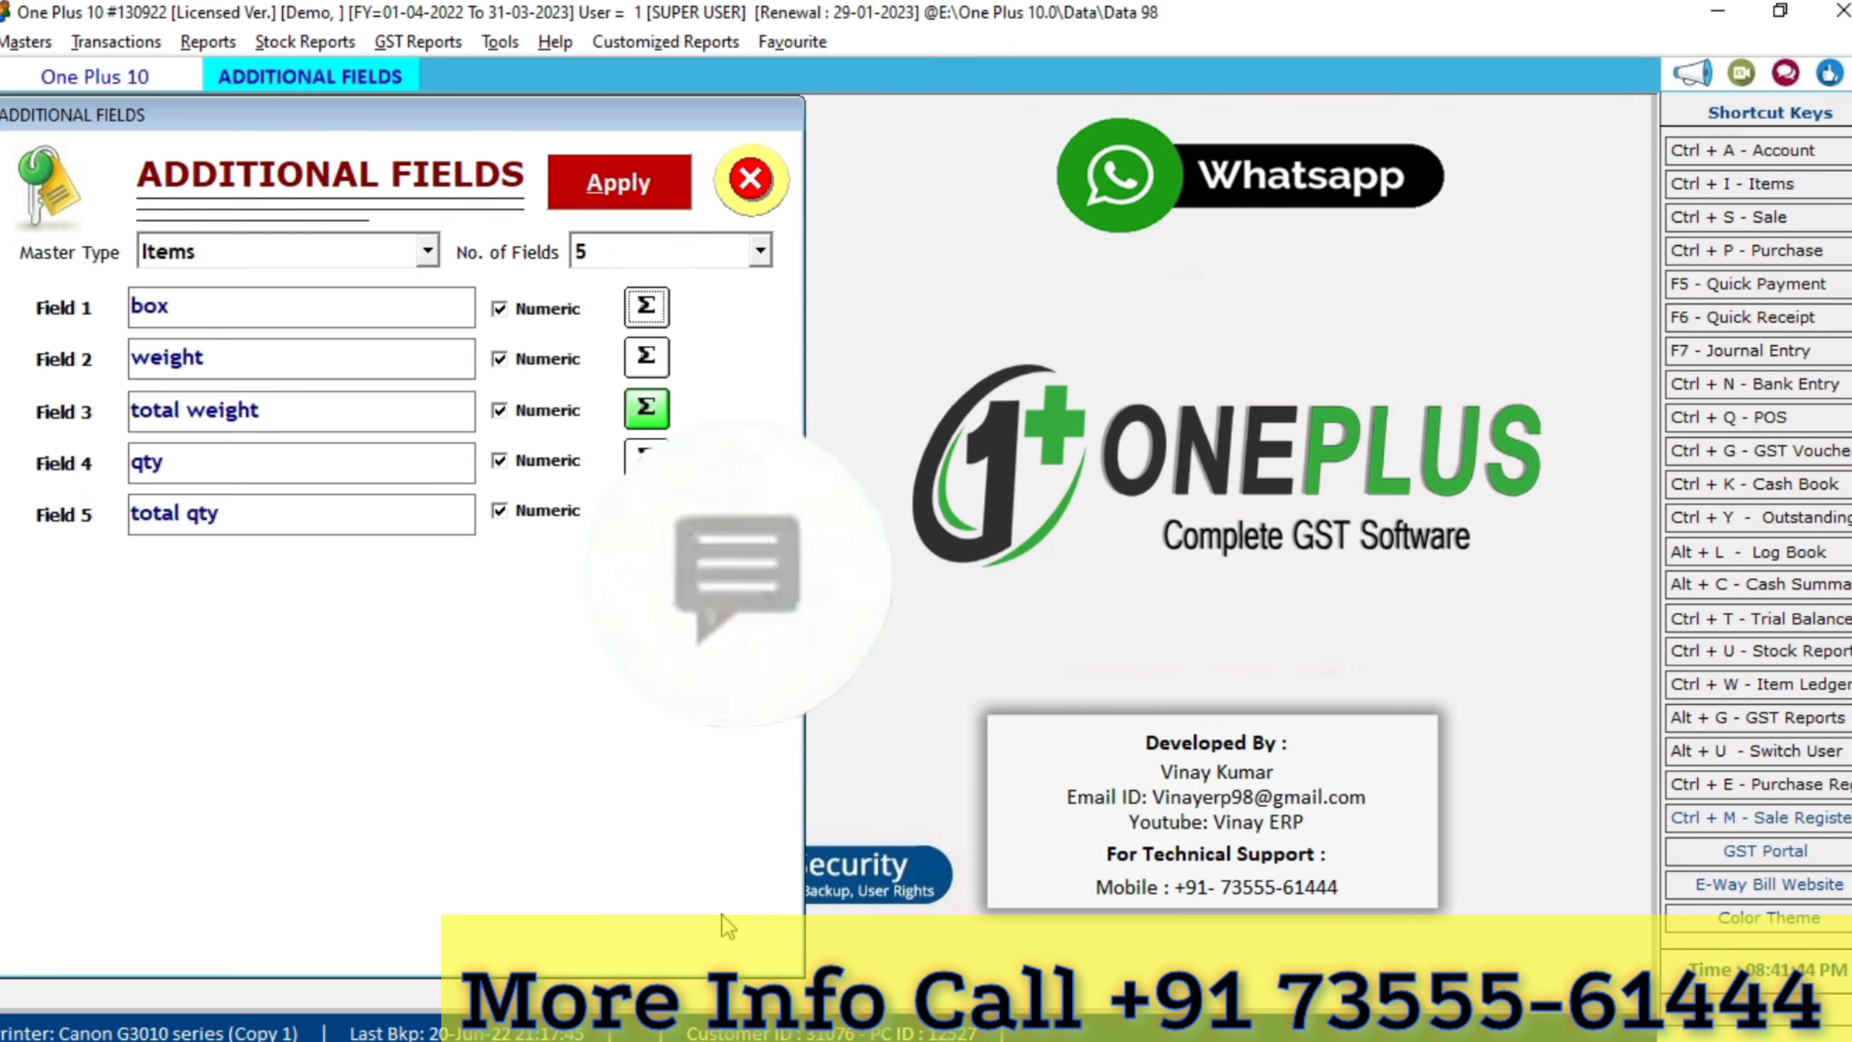
left_click(613, 187)
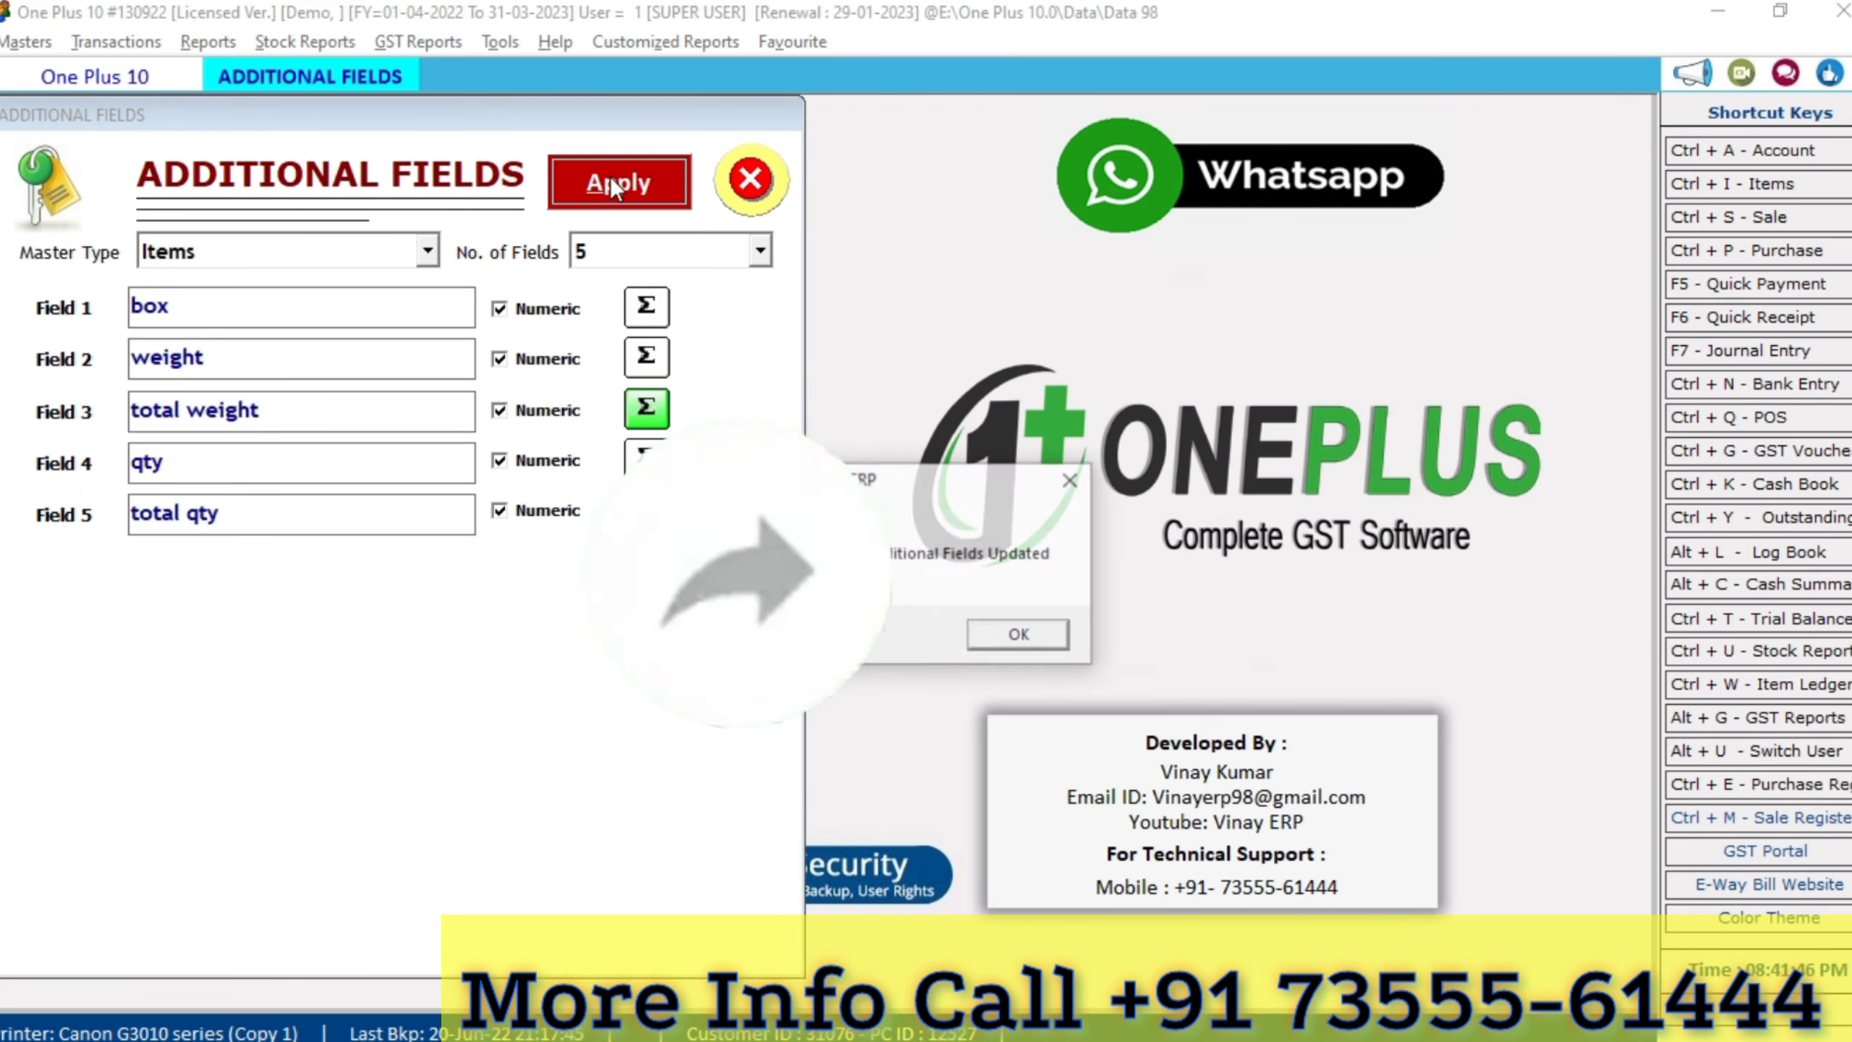
key("Return")
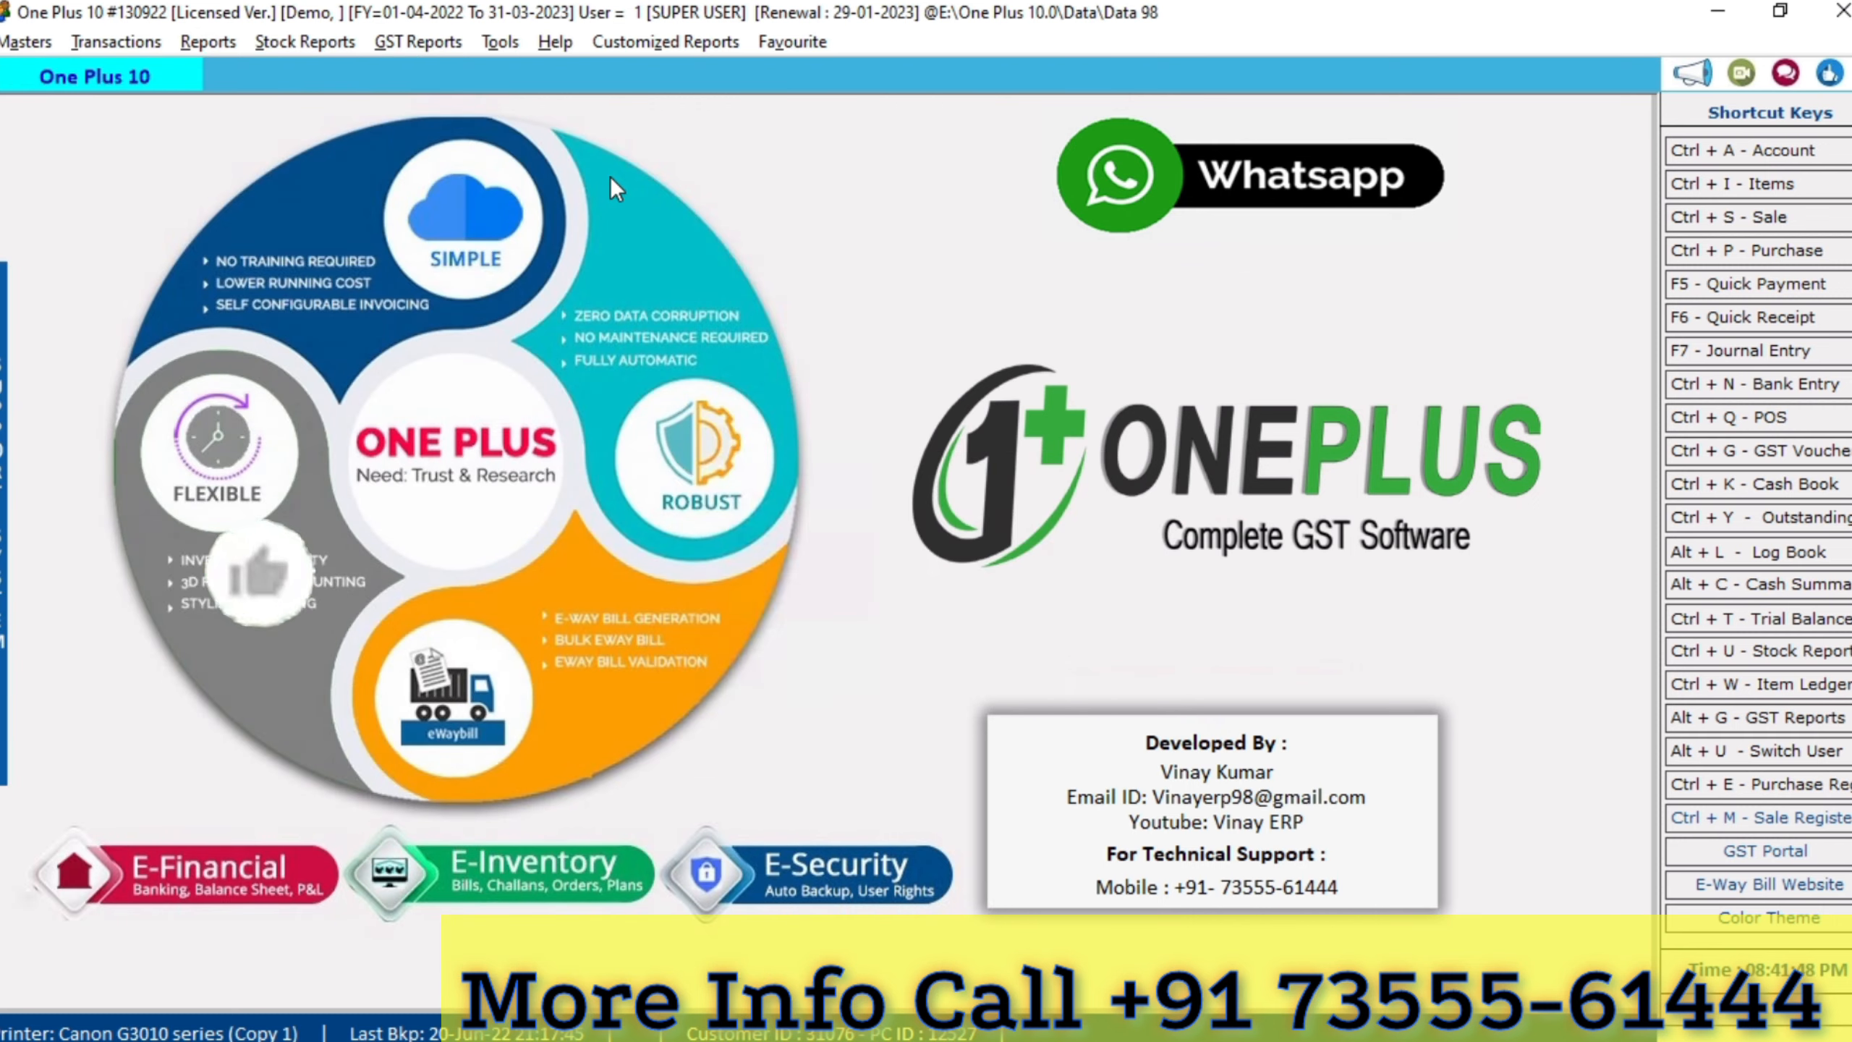
Create another sale bill with Cash terms and party, keeping the GST SERIES default
key("ctrl+s")
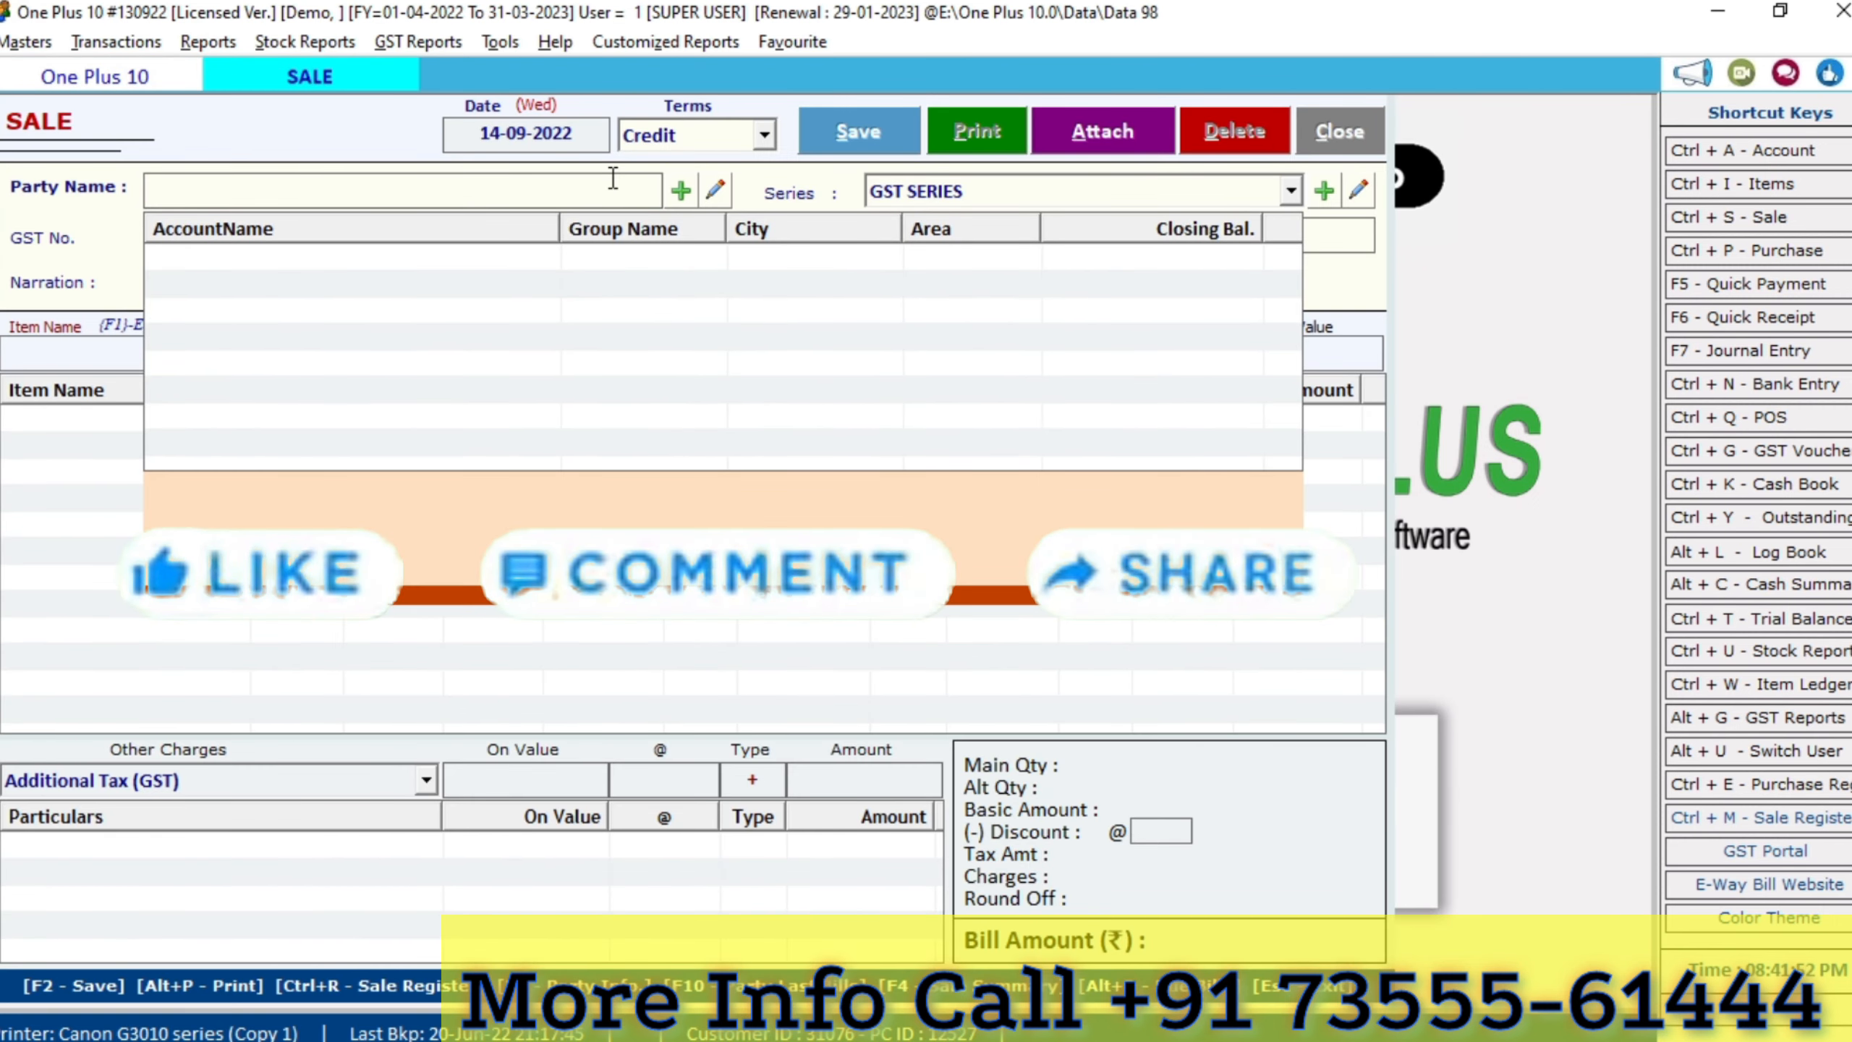
left_click(647, 143)
key("Down")
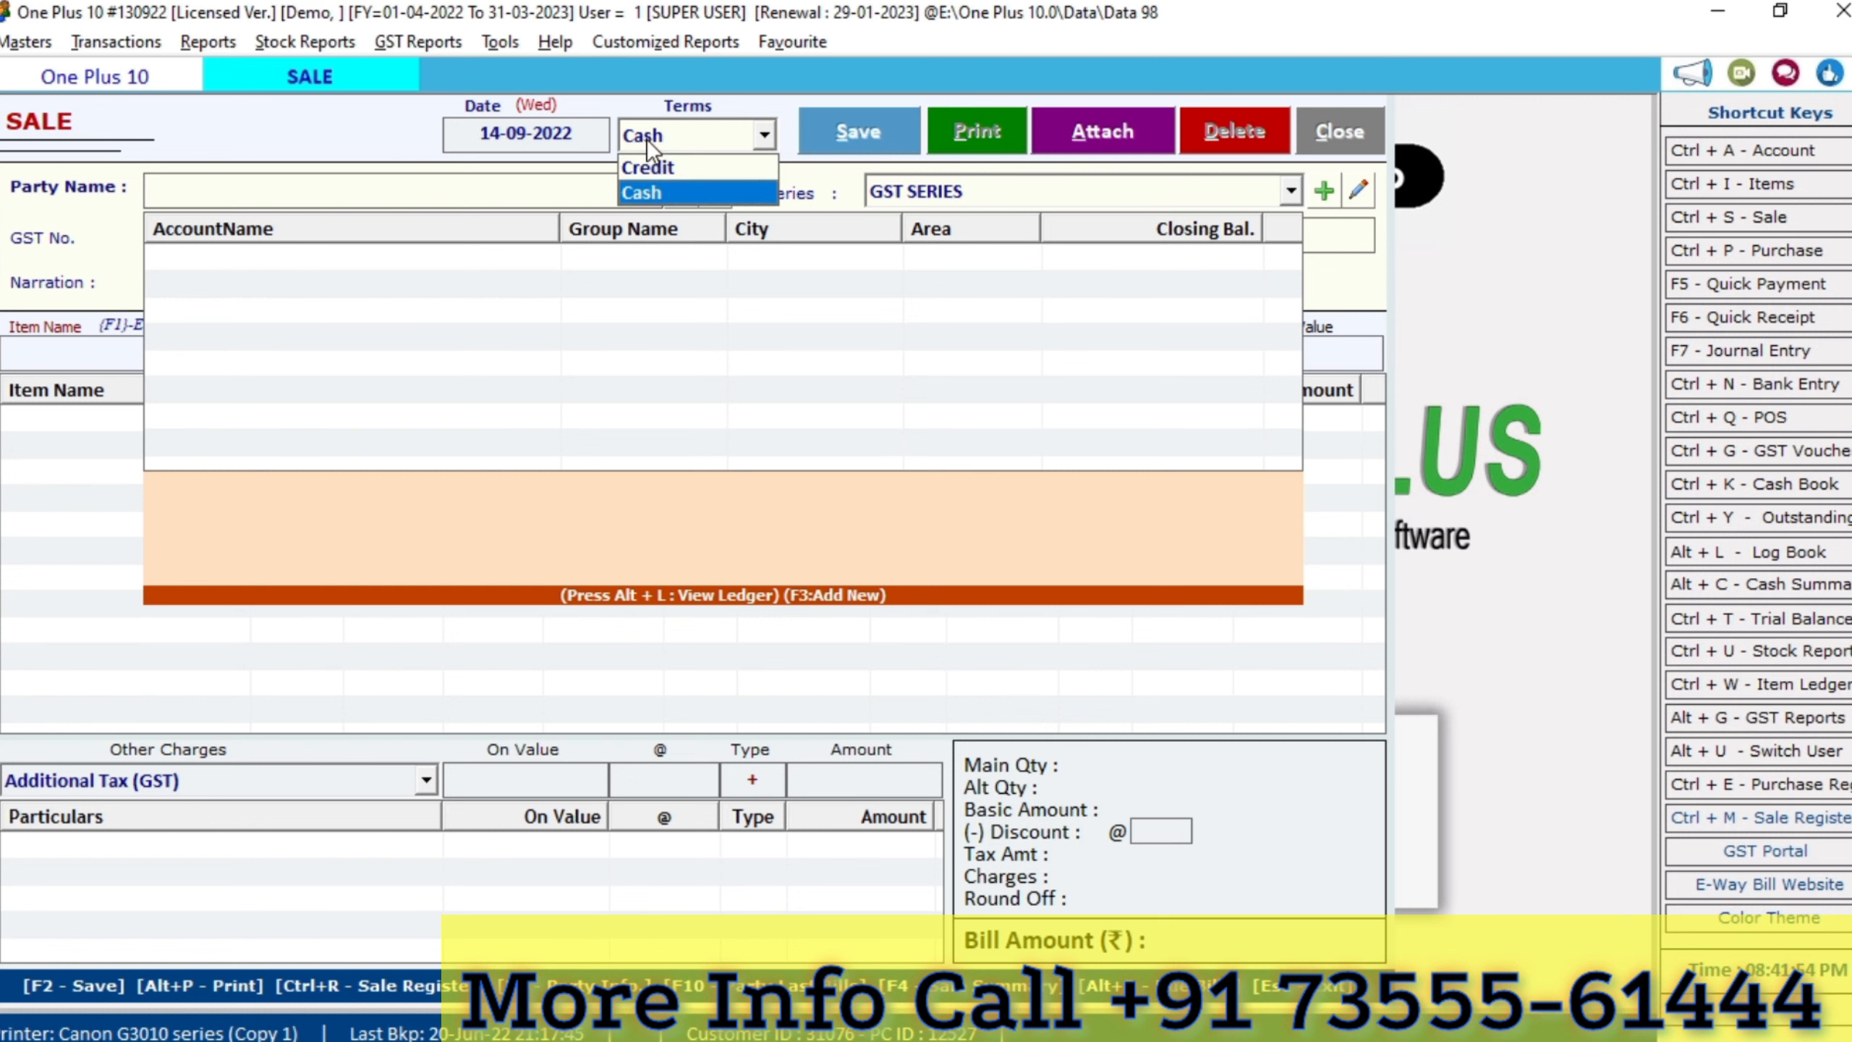
key("Return")
key("Return")
key("Return")
key("Return")
key("Return")
key("Return")
key("Return")
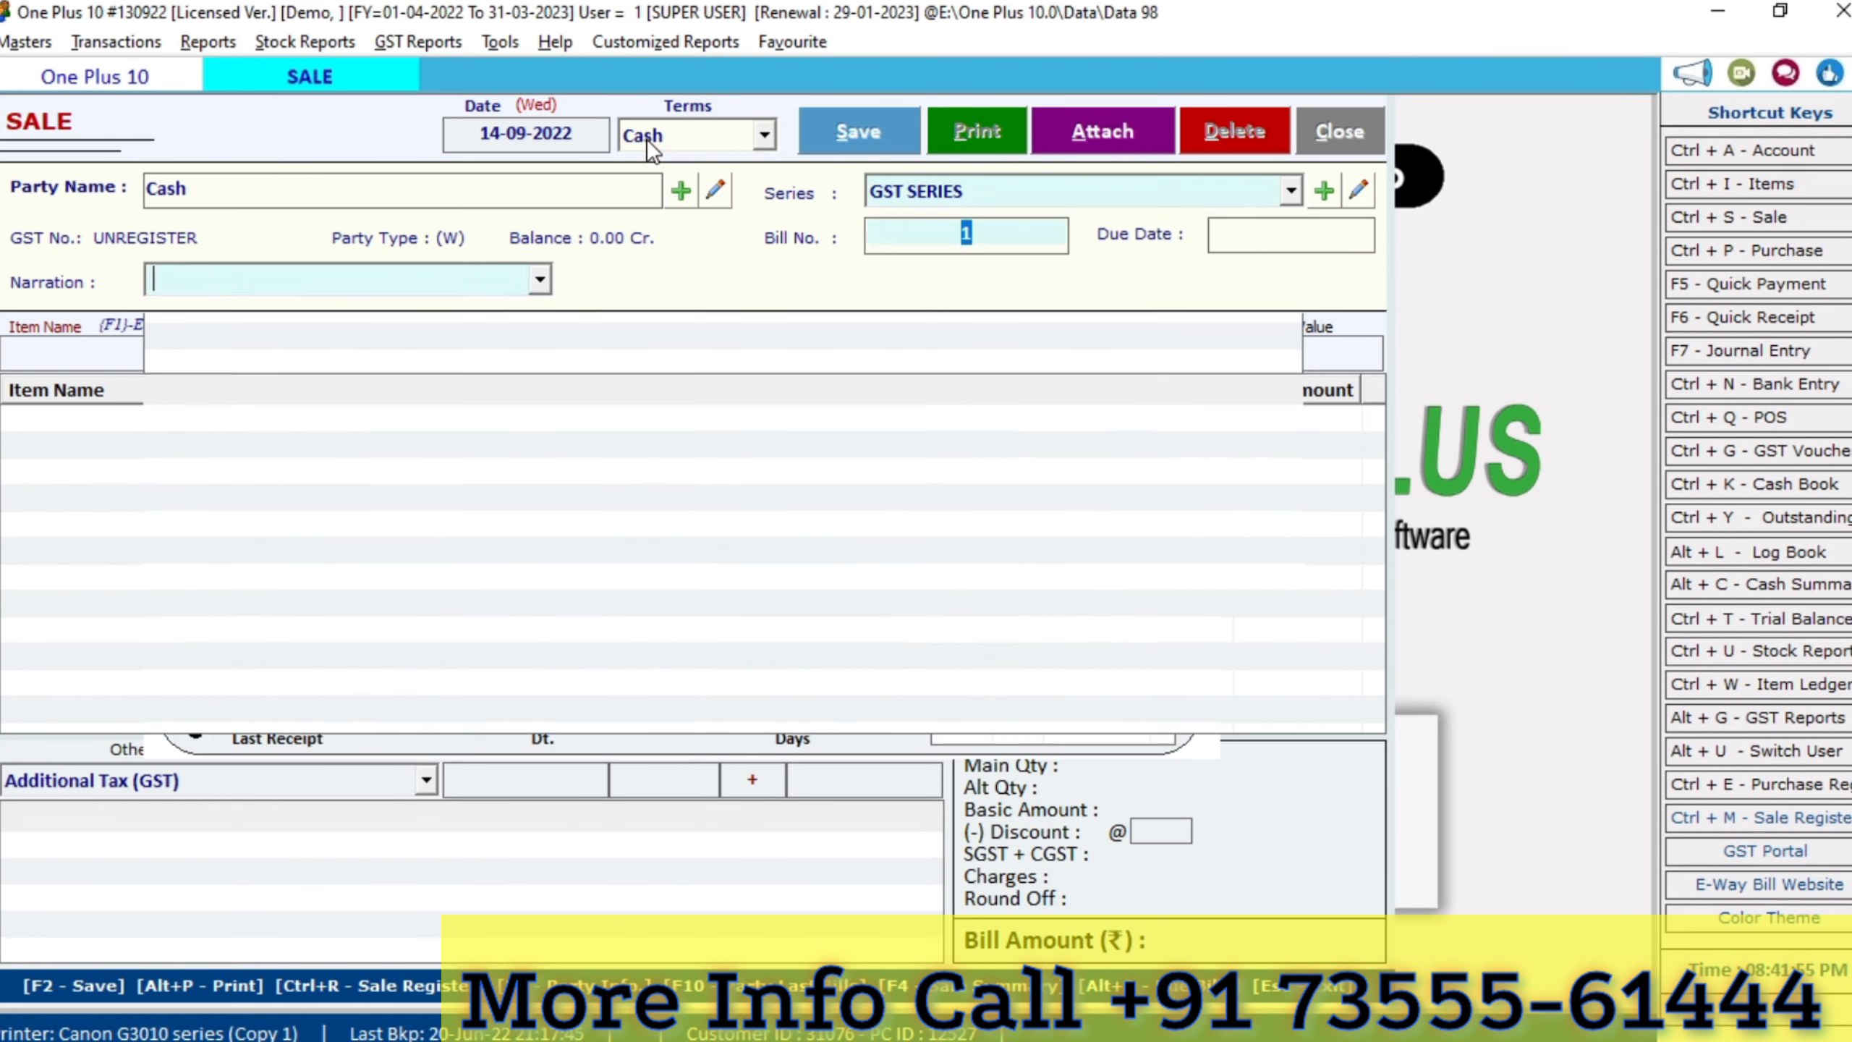
Skip the remaining bill and customer details and select the item Abc to bring up its additional fields
key("Return")
key("Return")
key("Return")
key("Return")
key("Return")
key("Return")
key("Return")
key("Return")
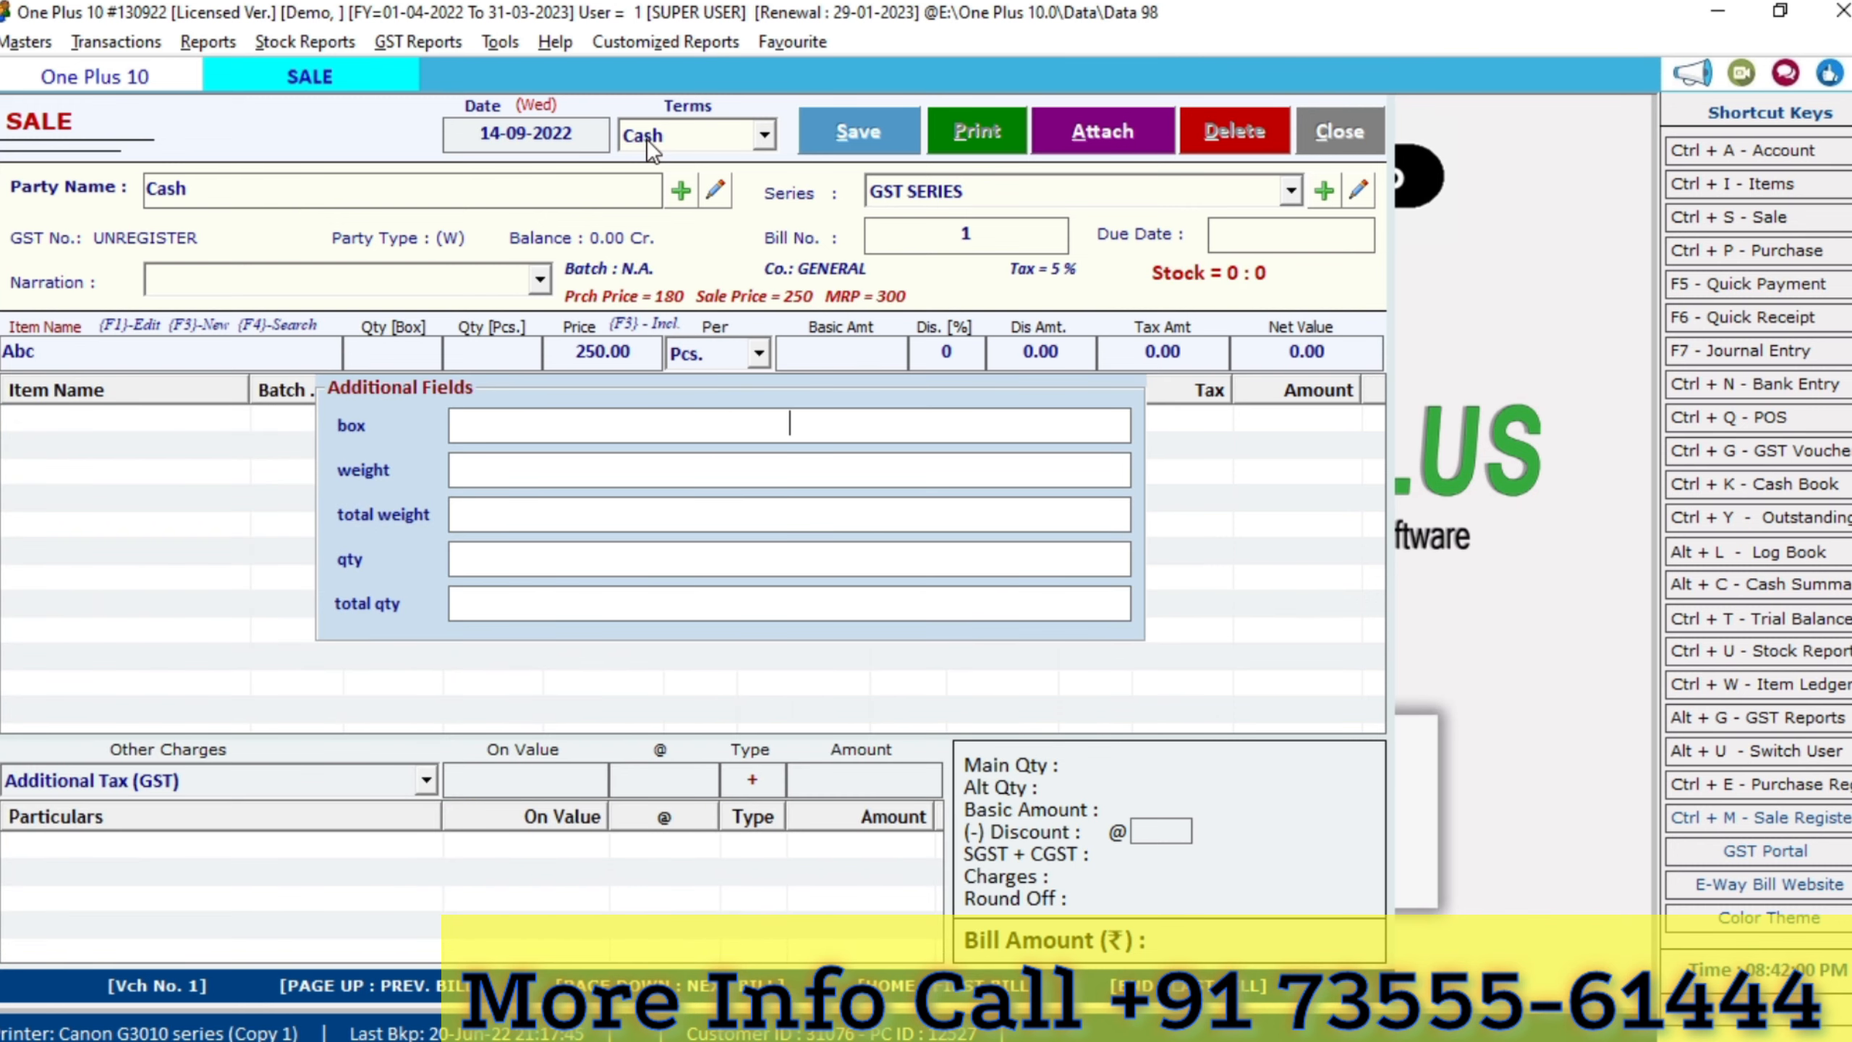
Fill in Abc's additional fields with box 28, weight 50 and qty 10, accepting the calculated total weight and total qty
type("28")
key("Return")
type("50")
key("Return")
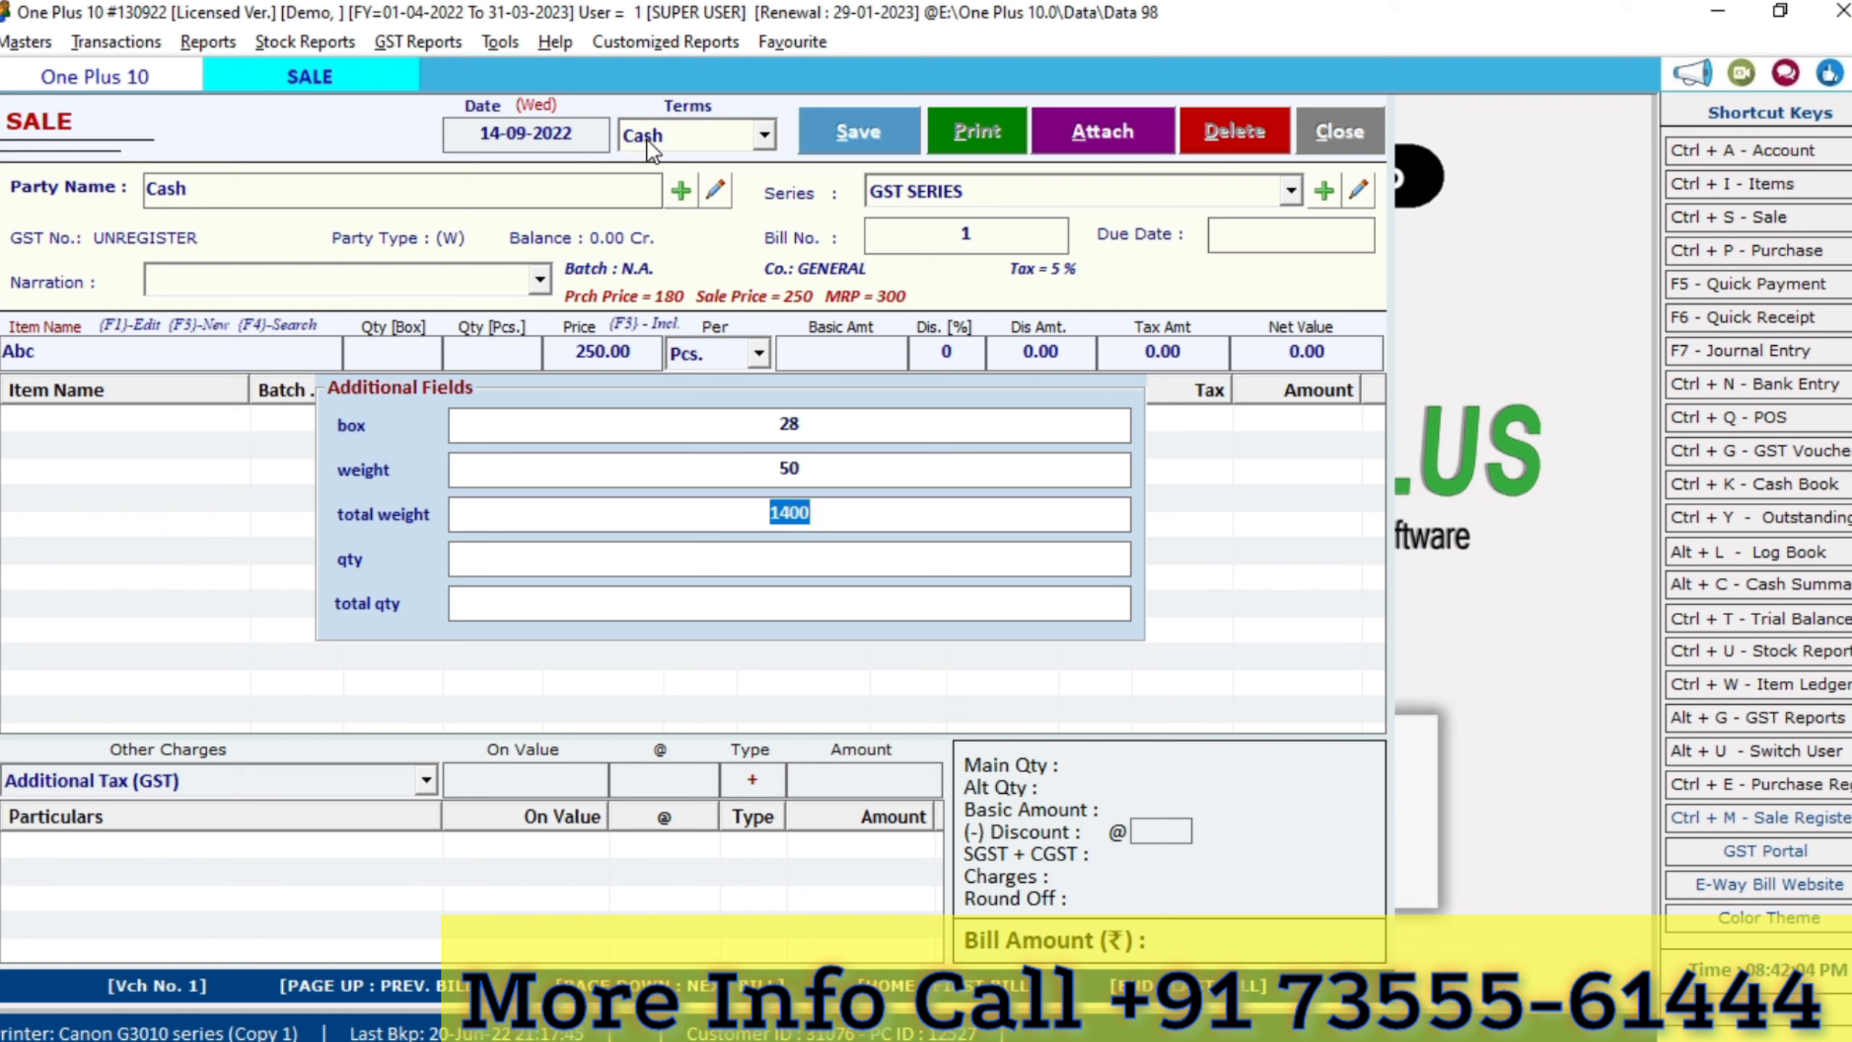
key("Return")
type("10")
key("Return")
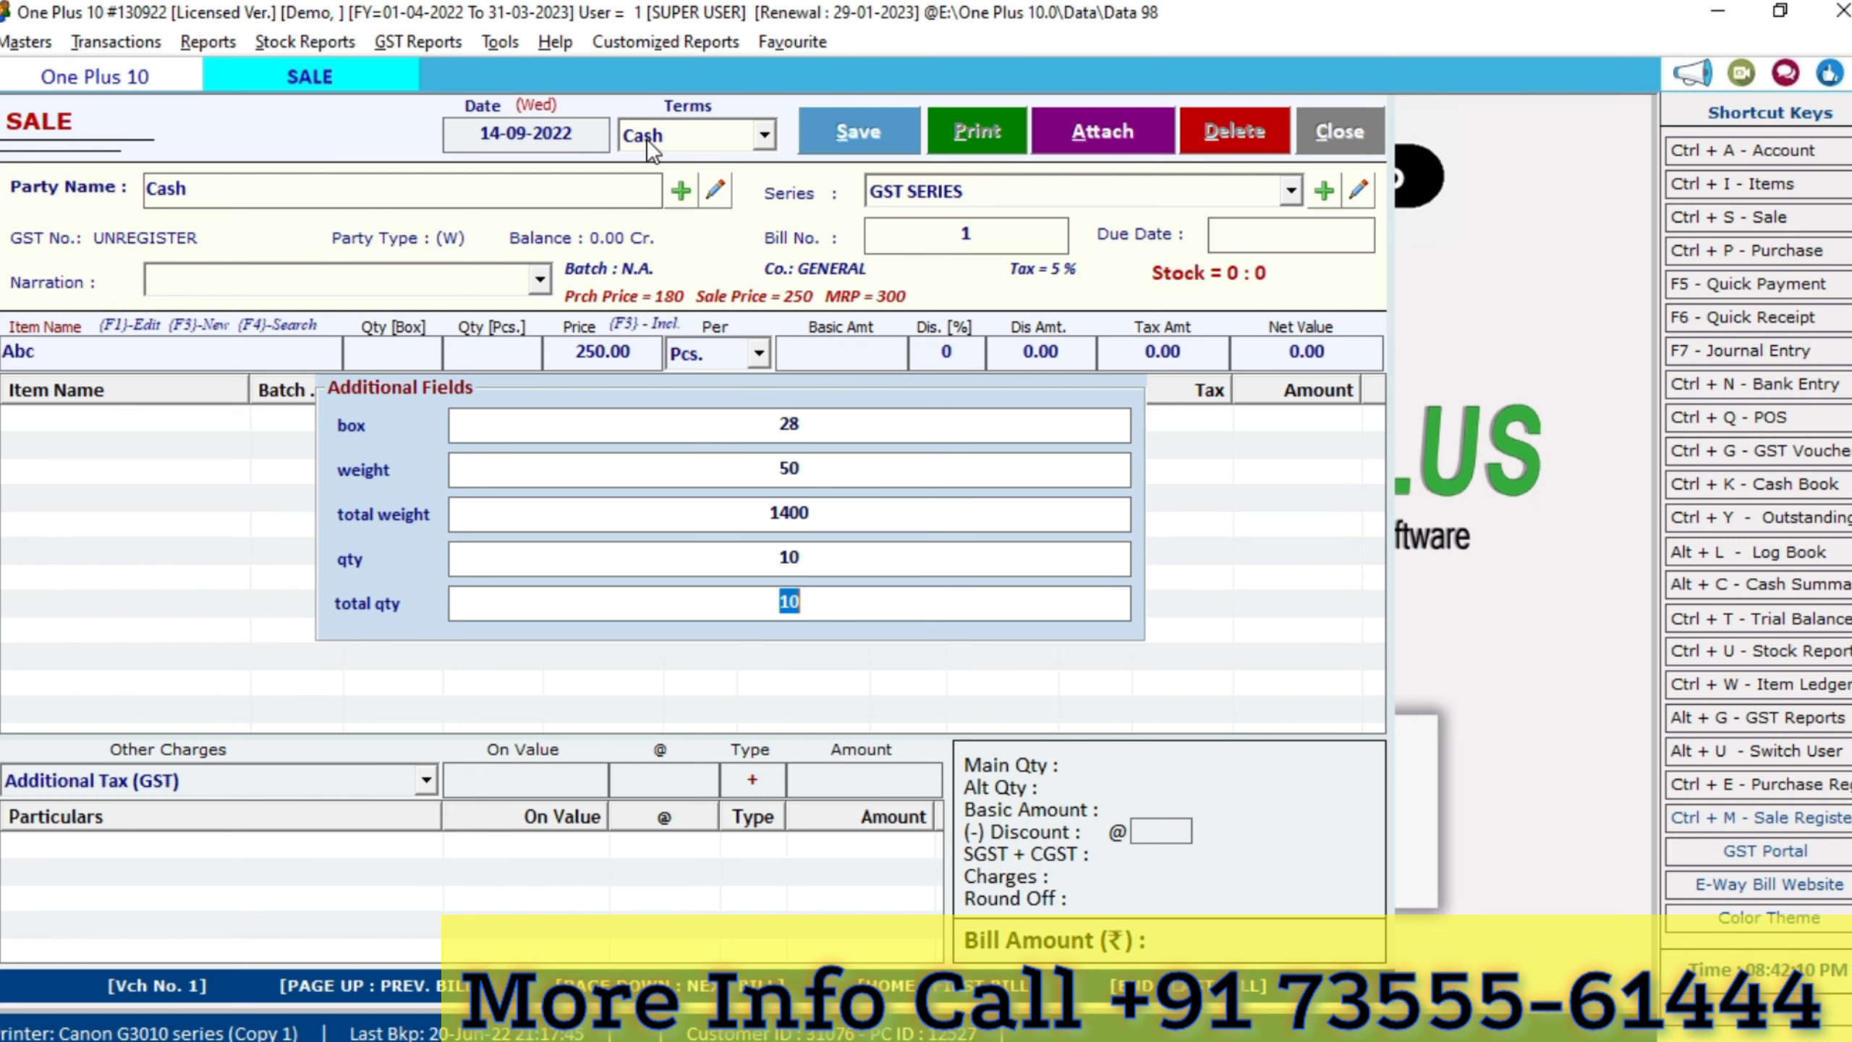
key("Return")
Accept the quantities of 10 boxes and 100 pcs at price 250 and add the Abc line to the bill
key("Return")
key("Return")
key("Return")
key("Return")
key("Return")
key("Return")
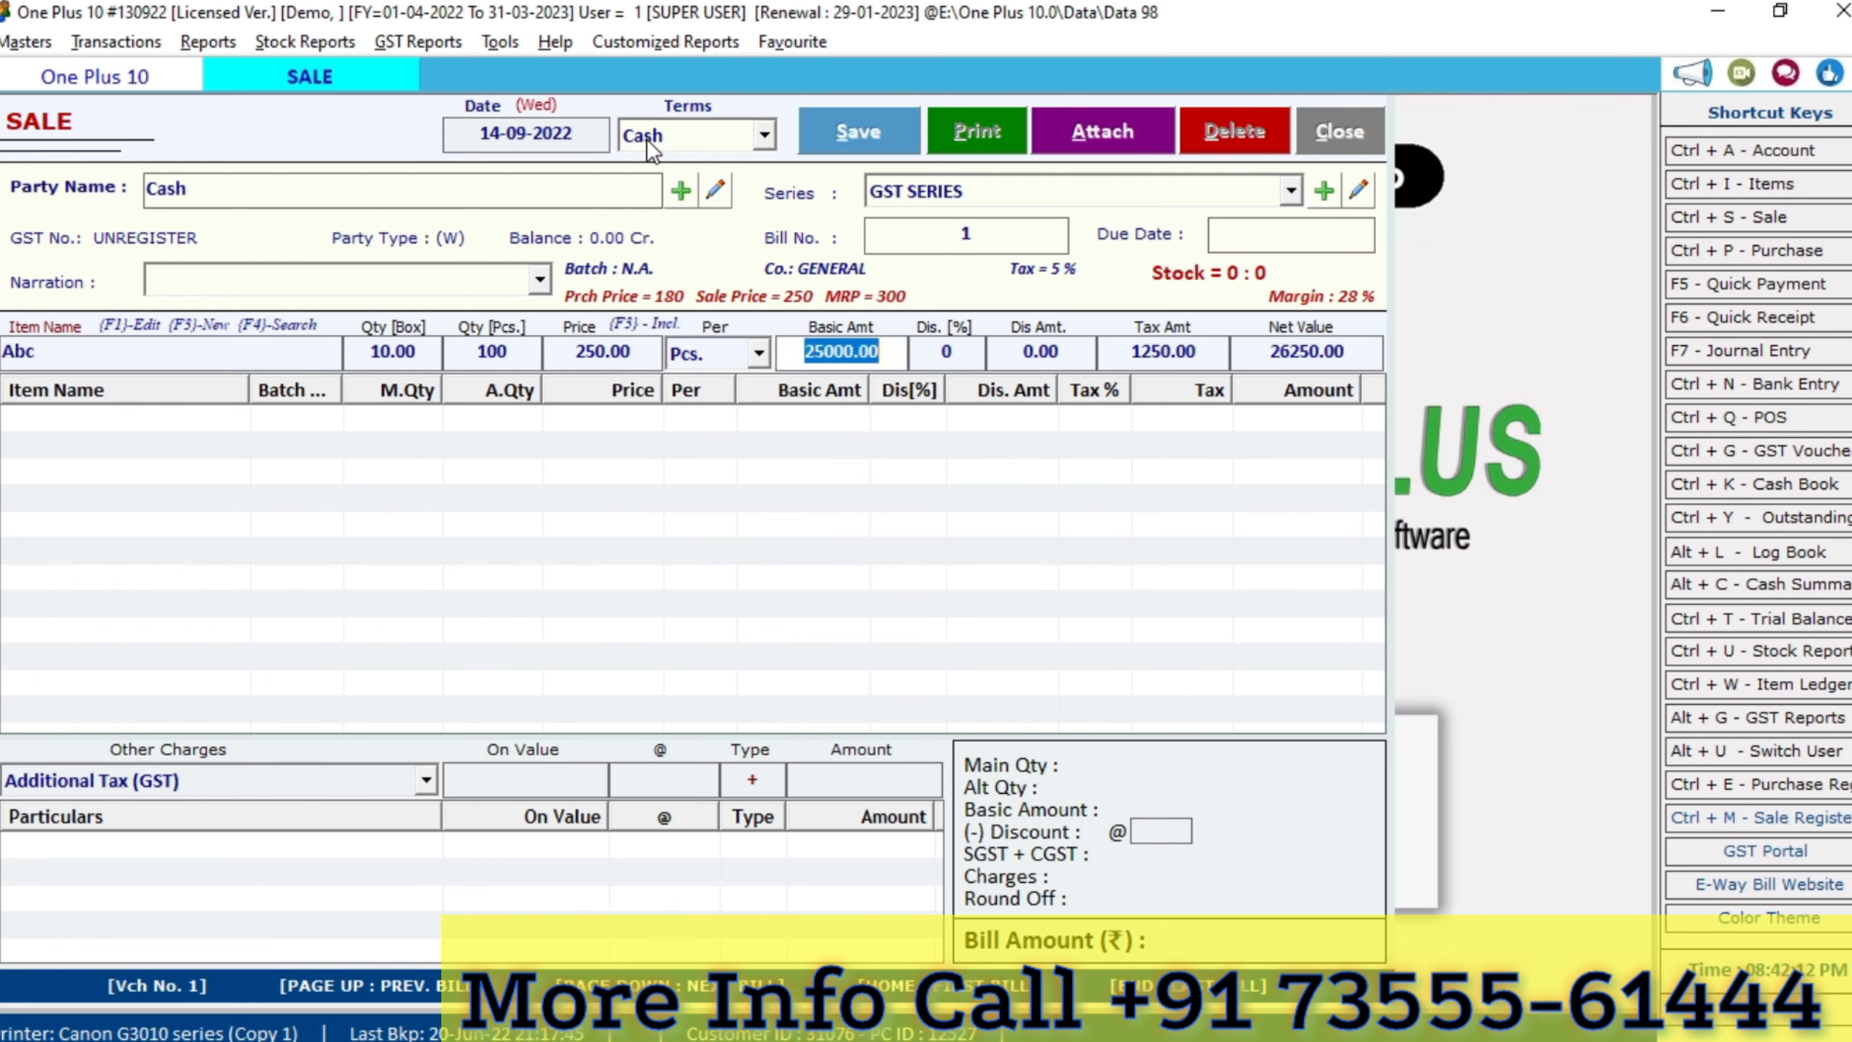
key("Return")
key("Return")
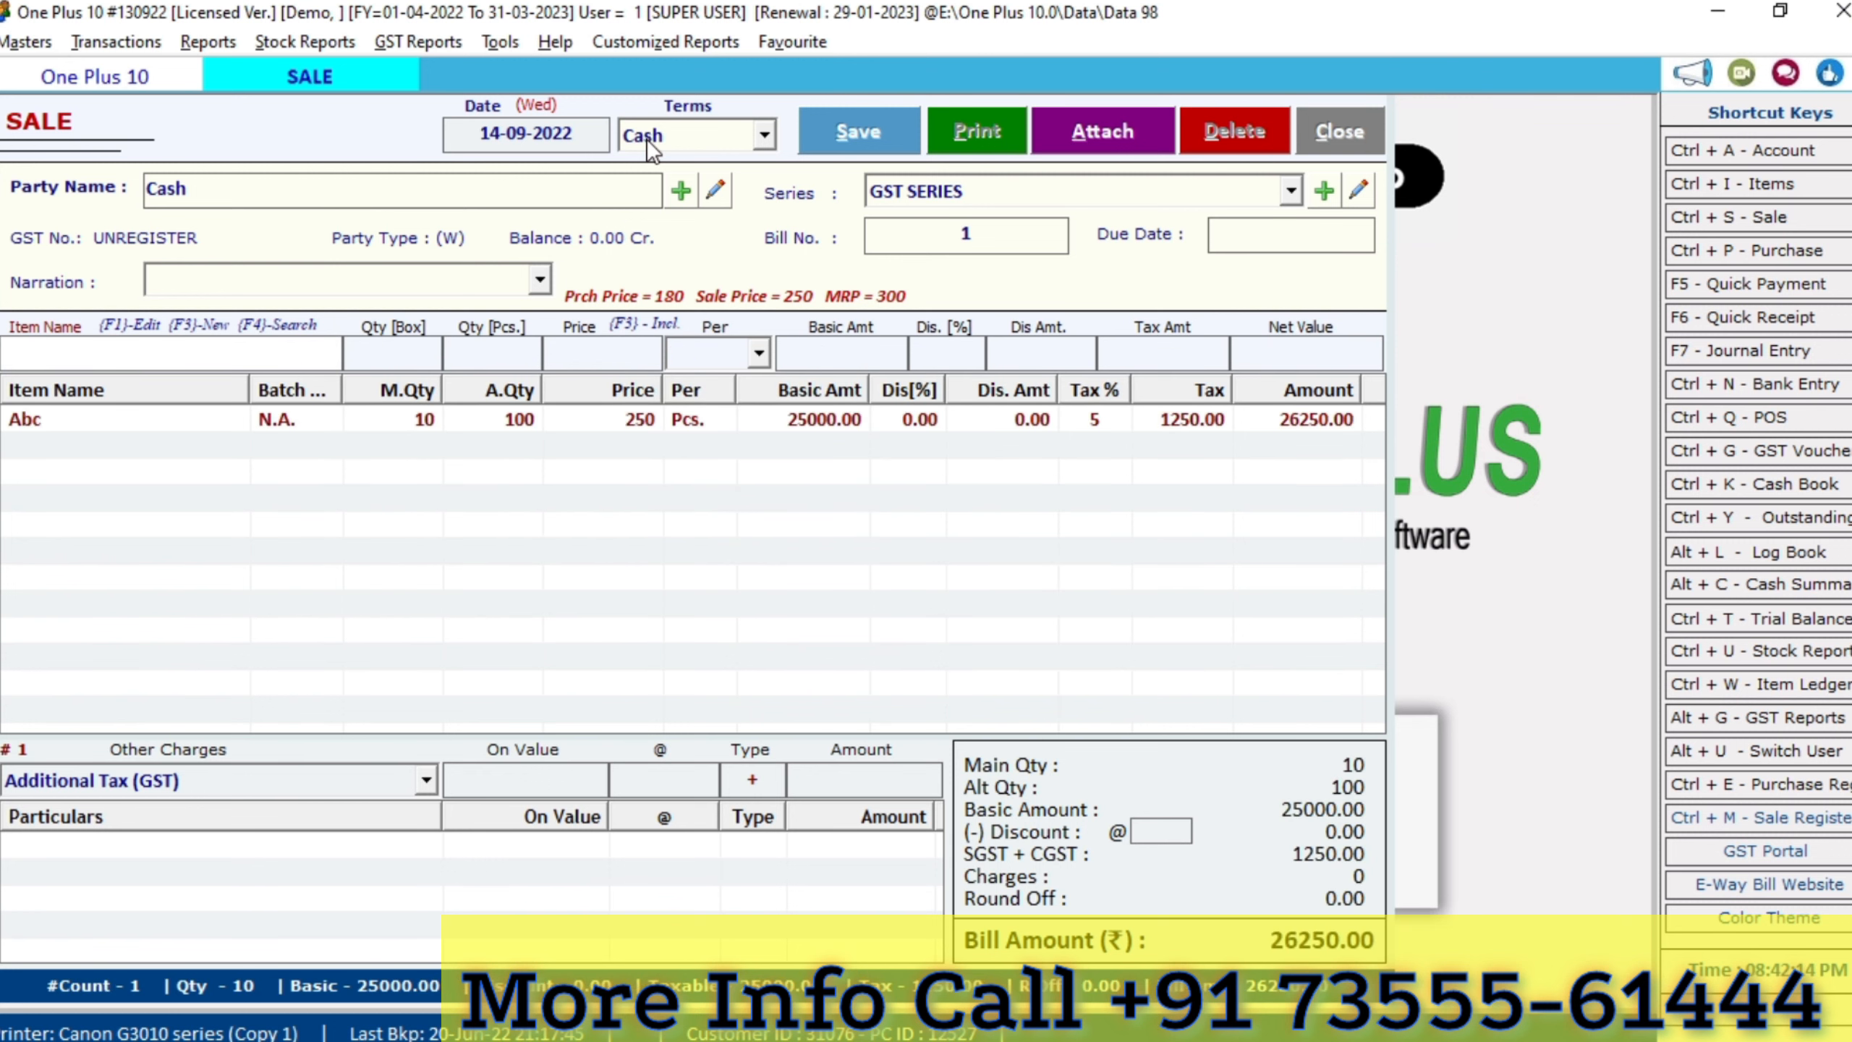
Save the sale bill, open its print options with the bill formats, and leave them without printing
key("alt+s")
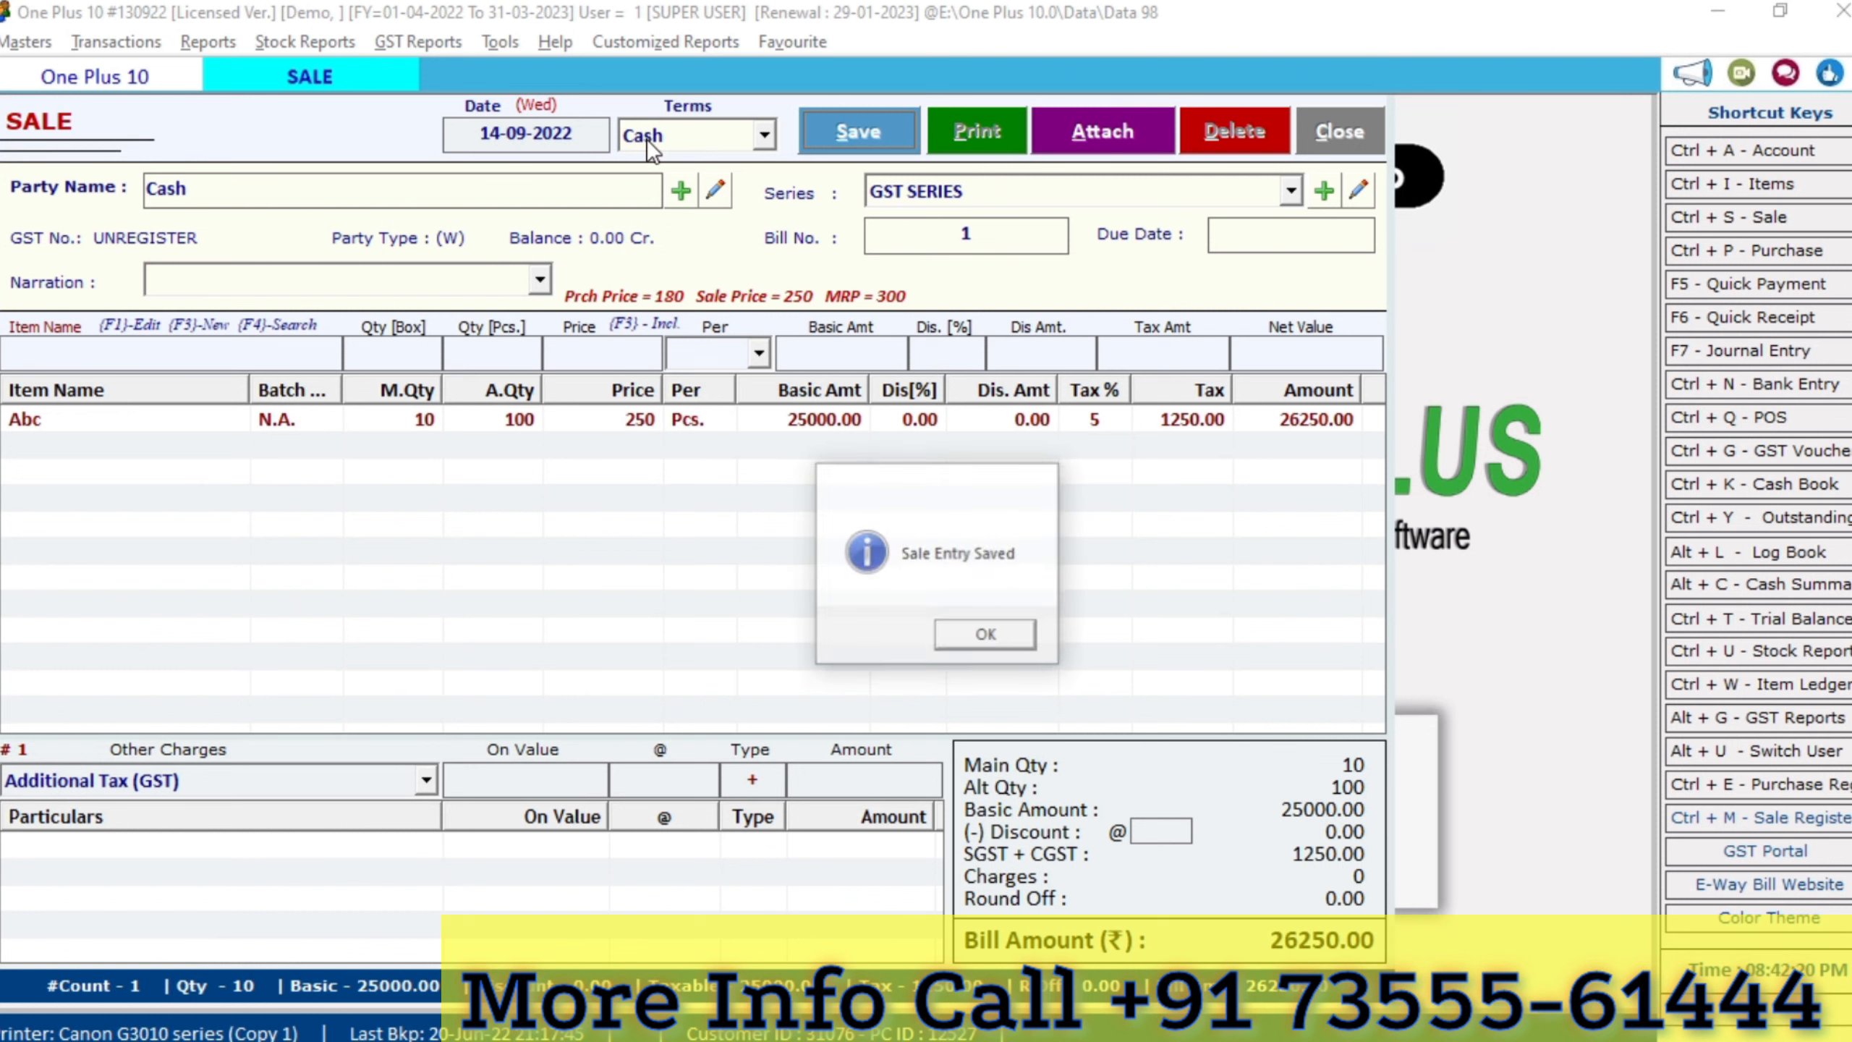
key("Return")
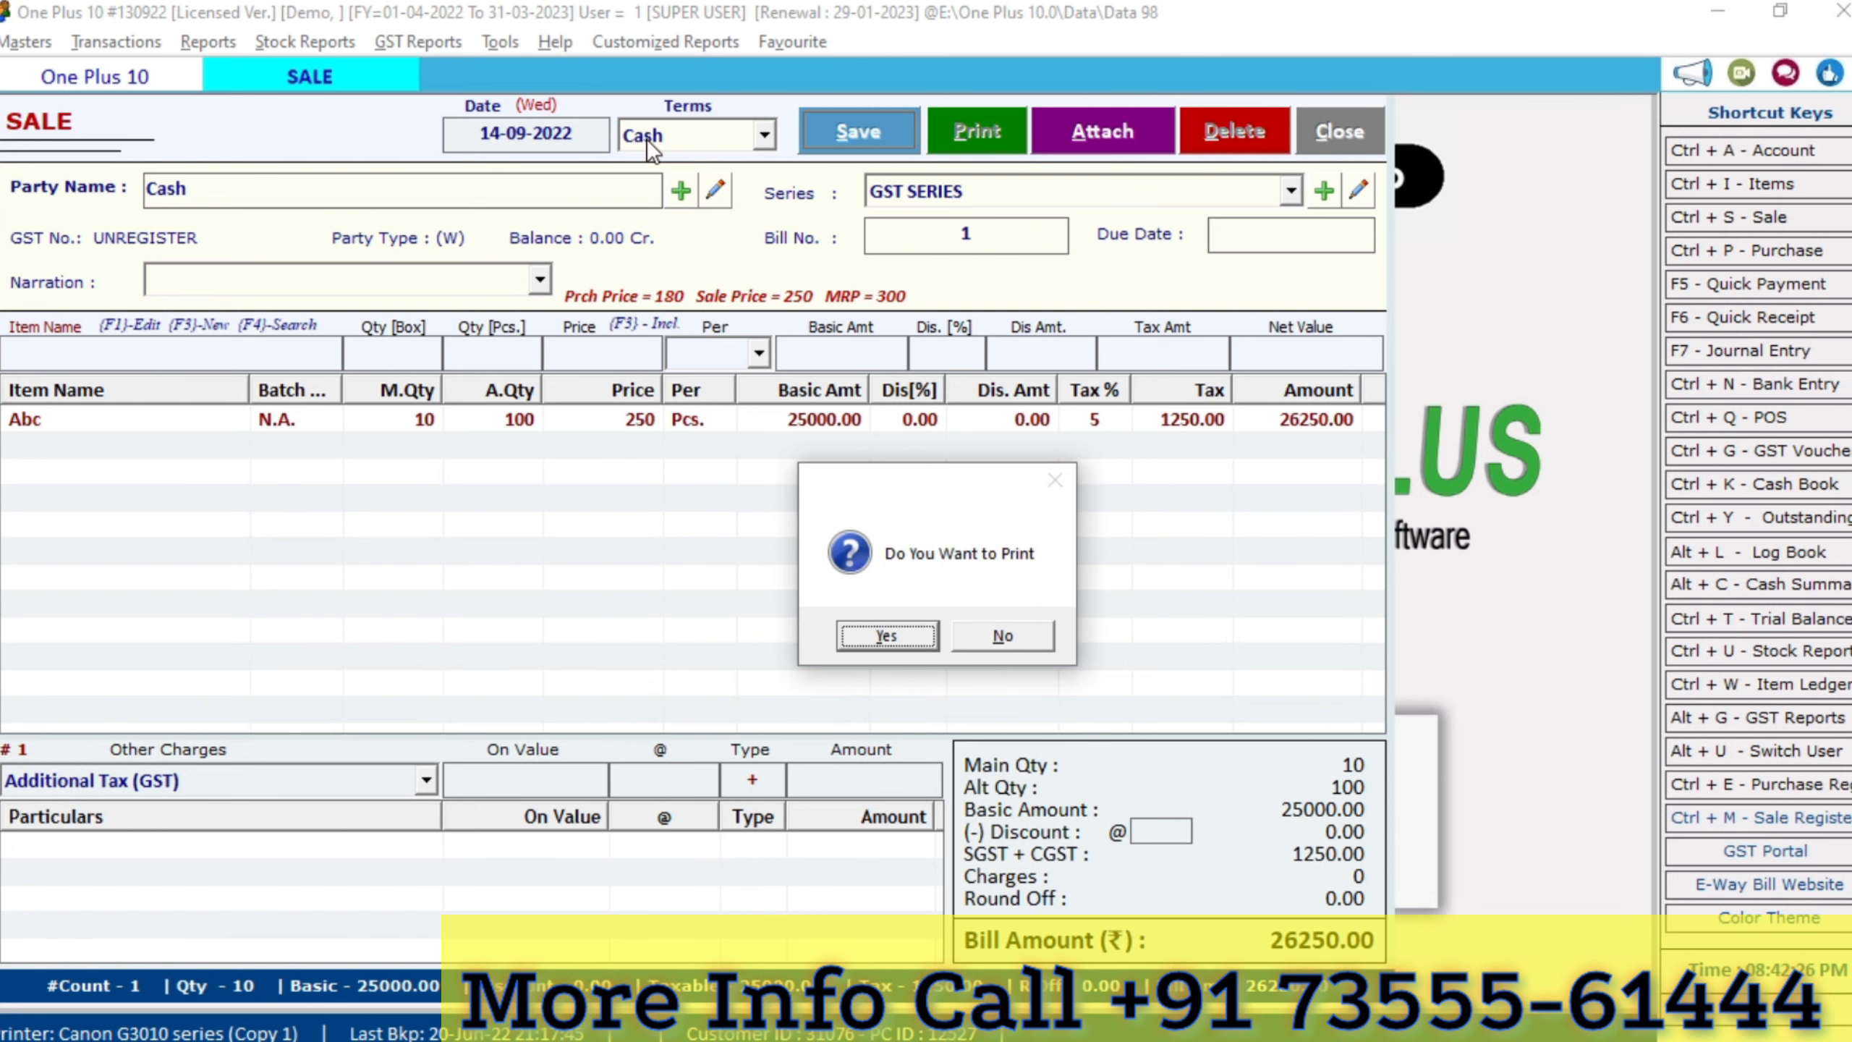
key("Return")
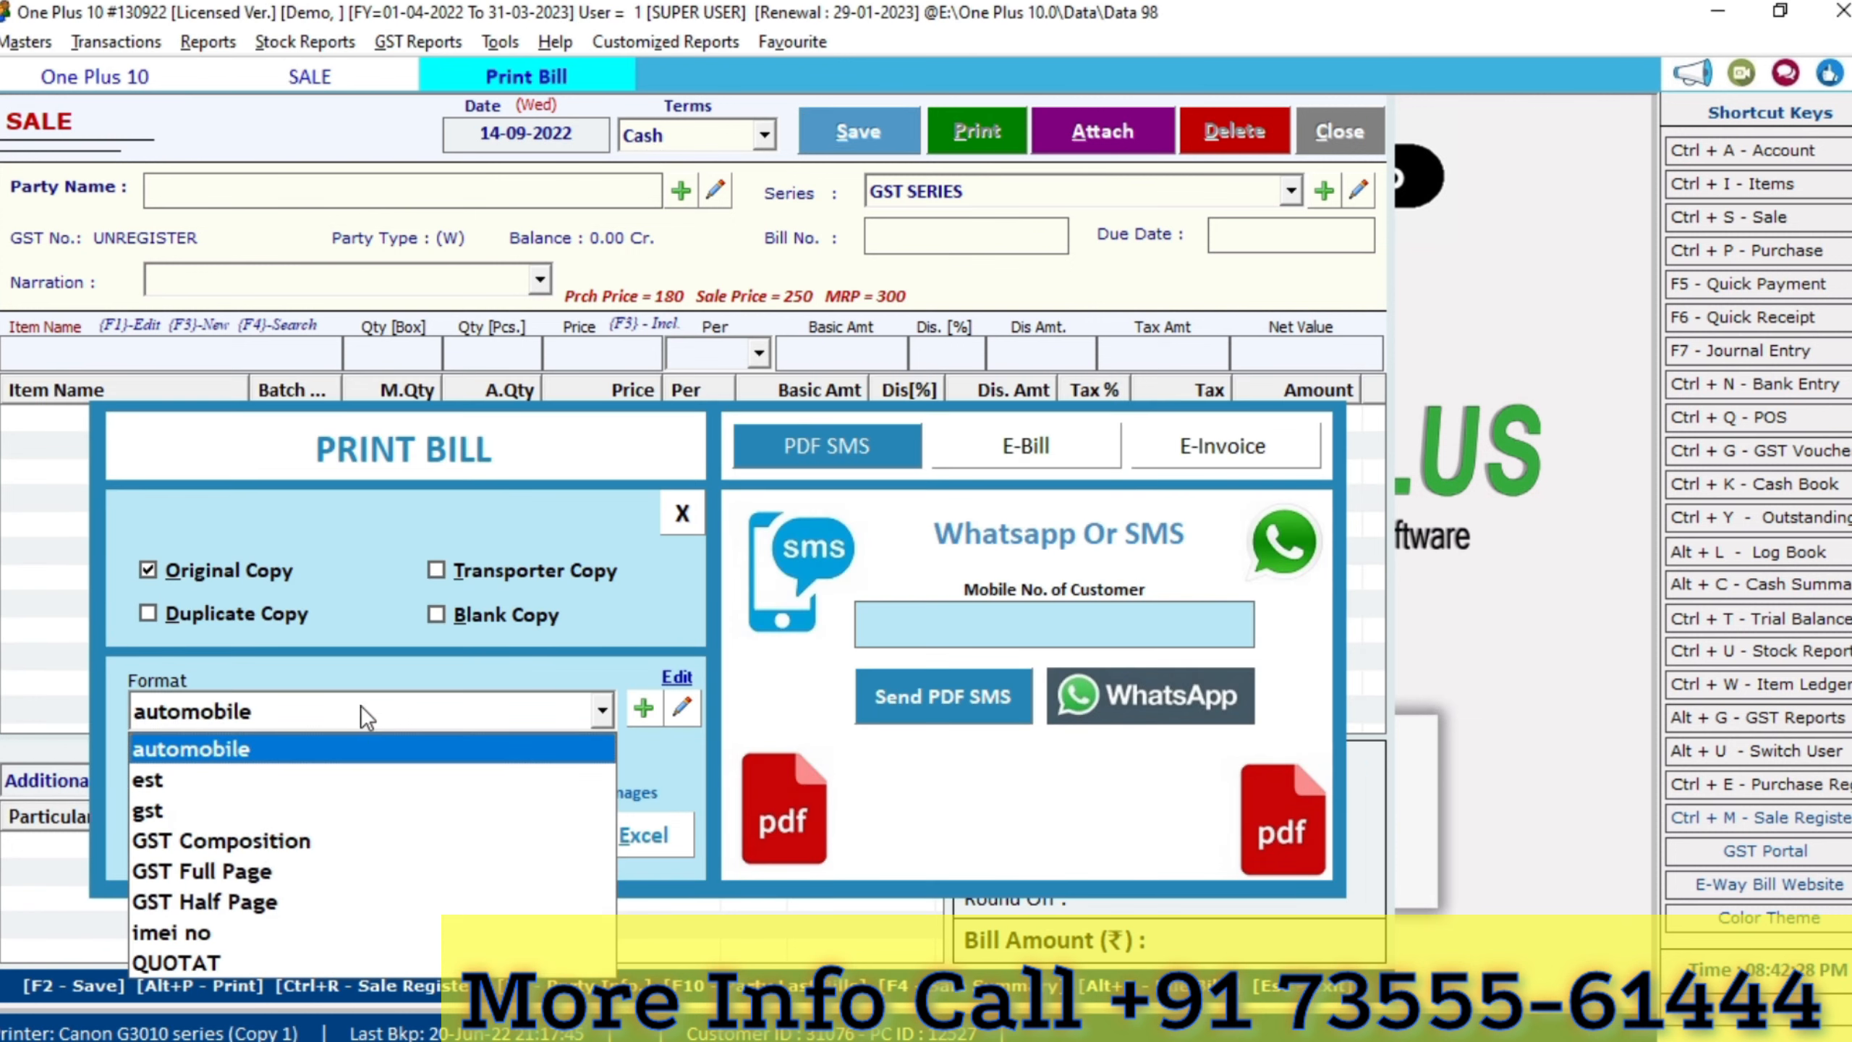
left_click(333, 732)
key("Escape")
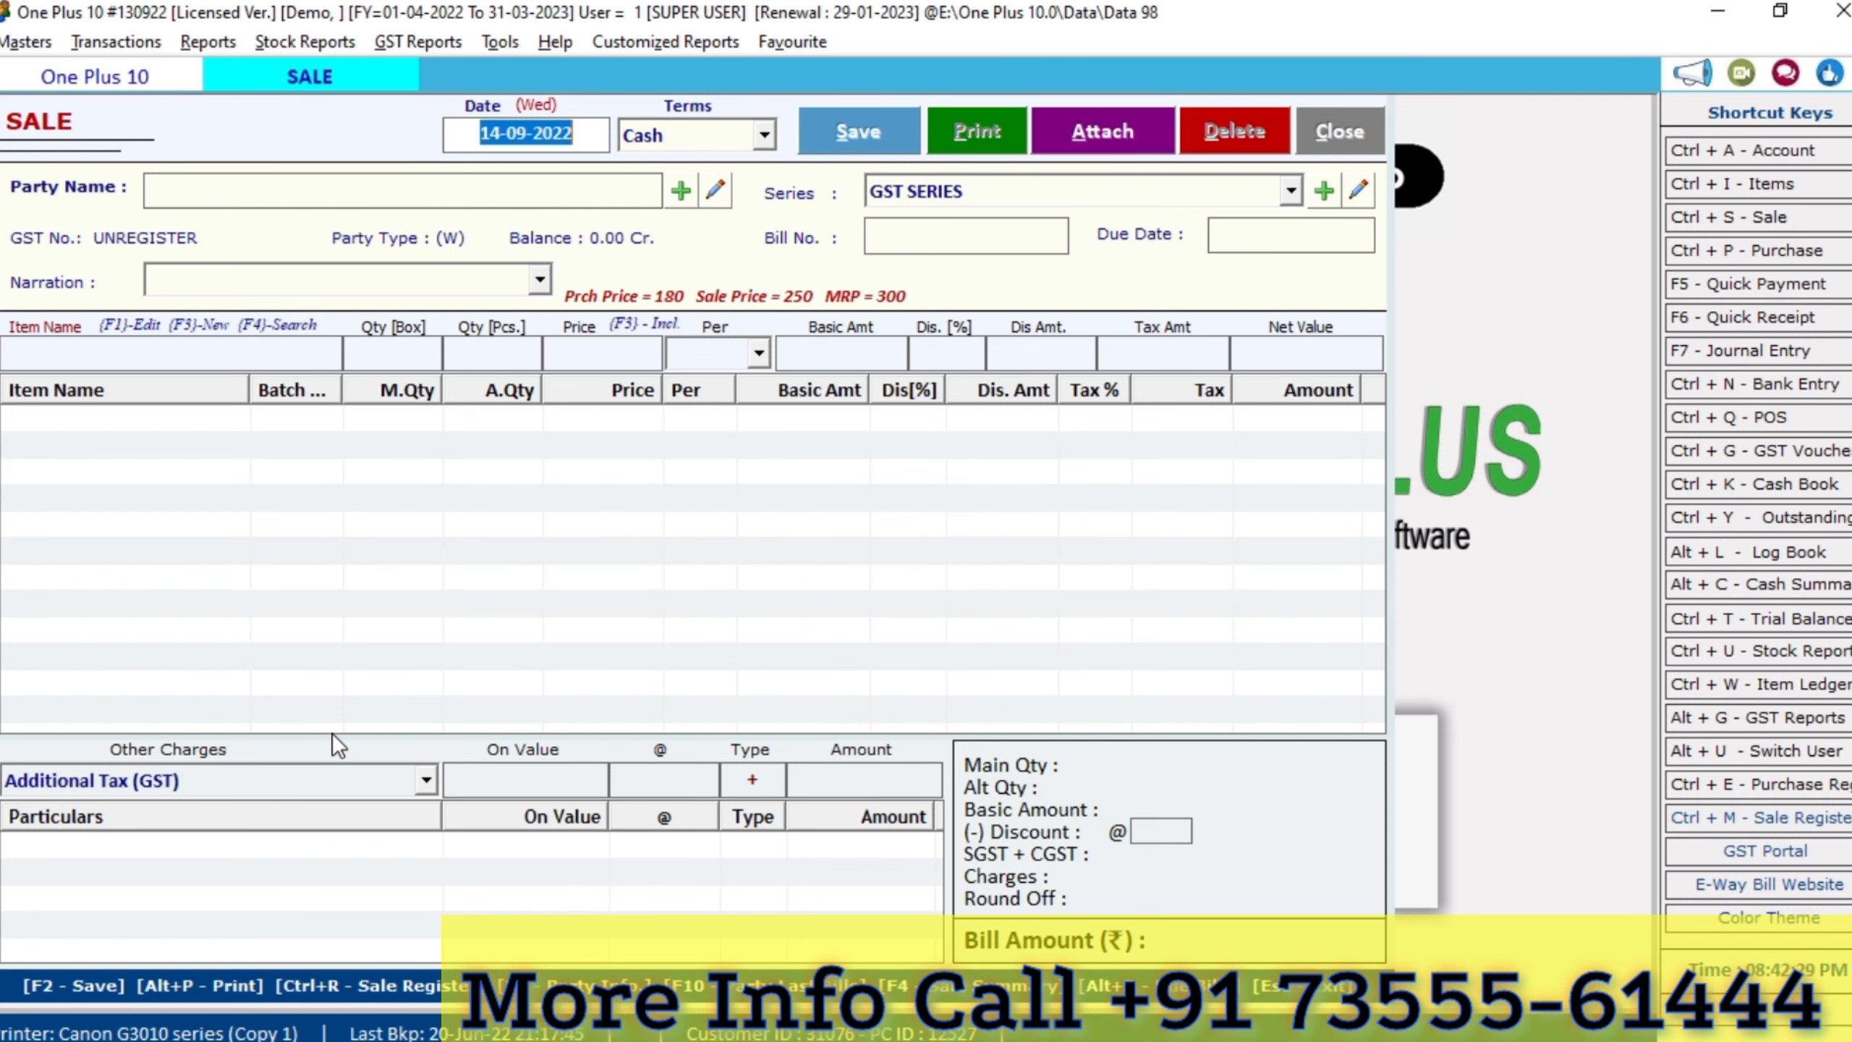
Create a new item named Door from the item list, keeping 05% GST, company GENERAL and group General
left_click(501, 41)
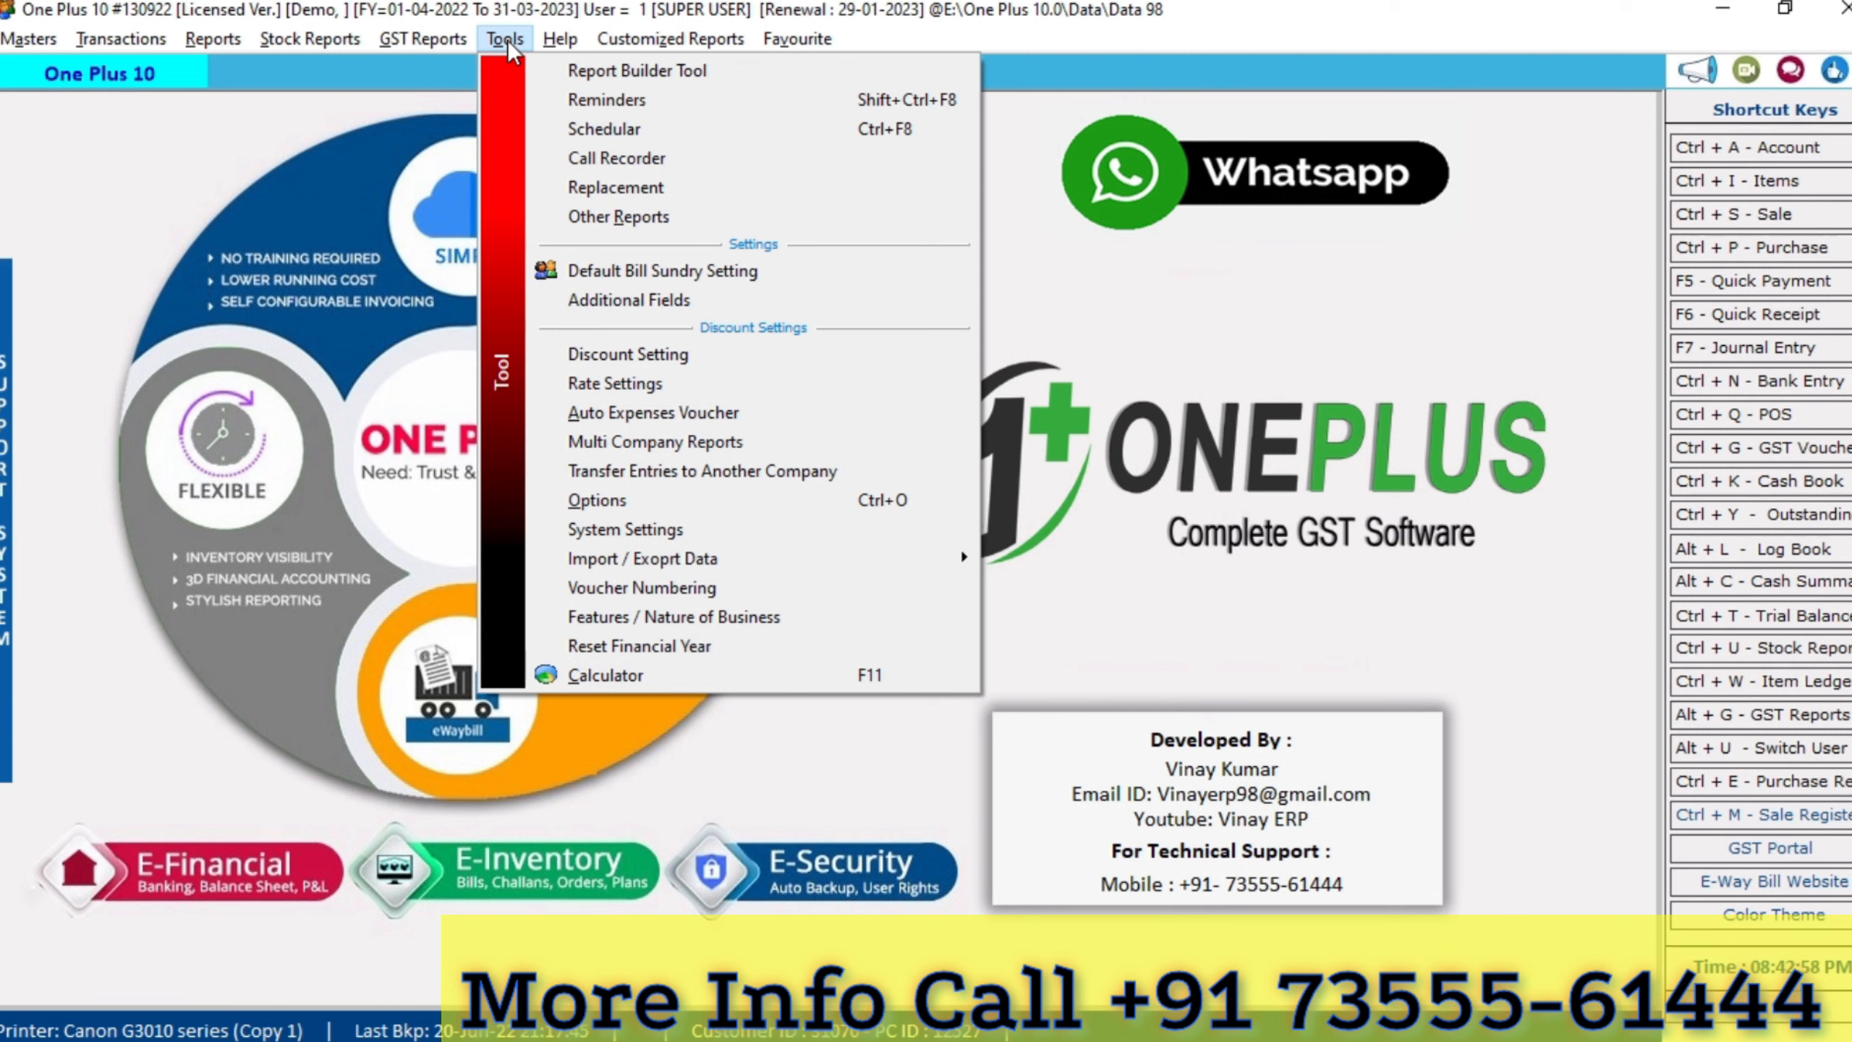
left_click(507, 40)
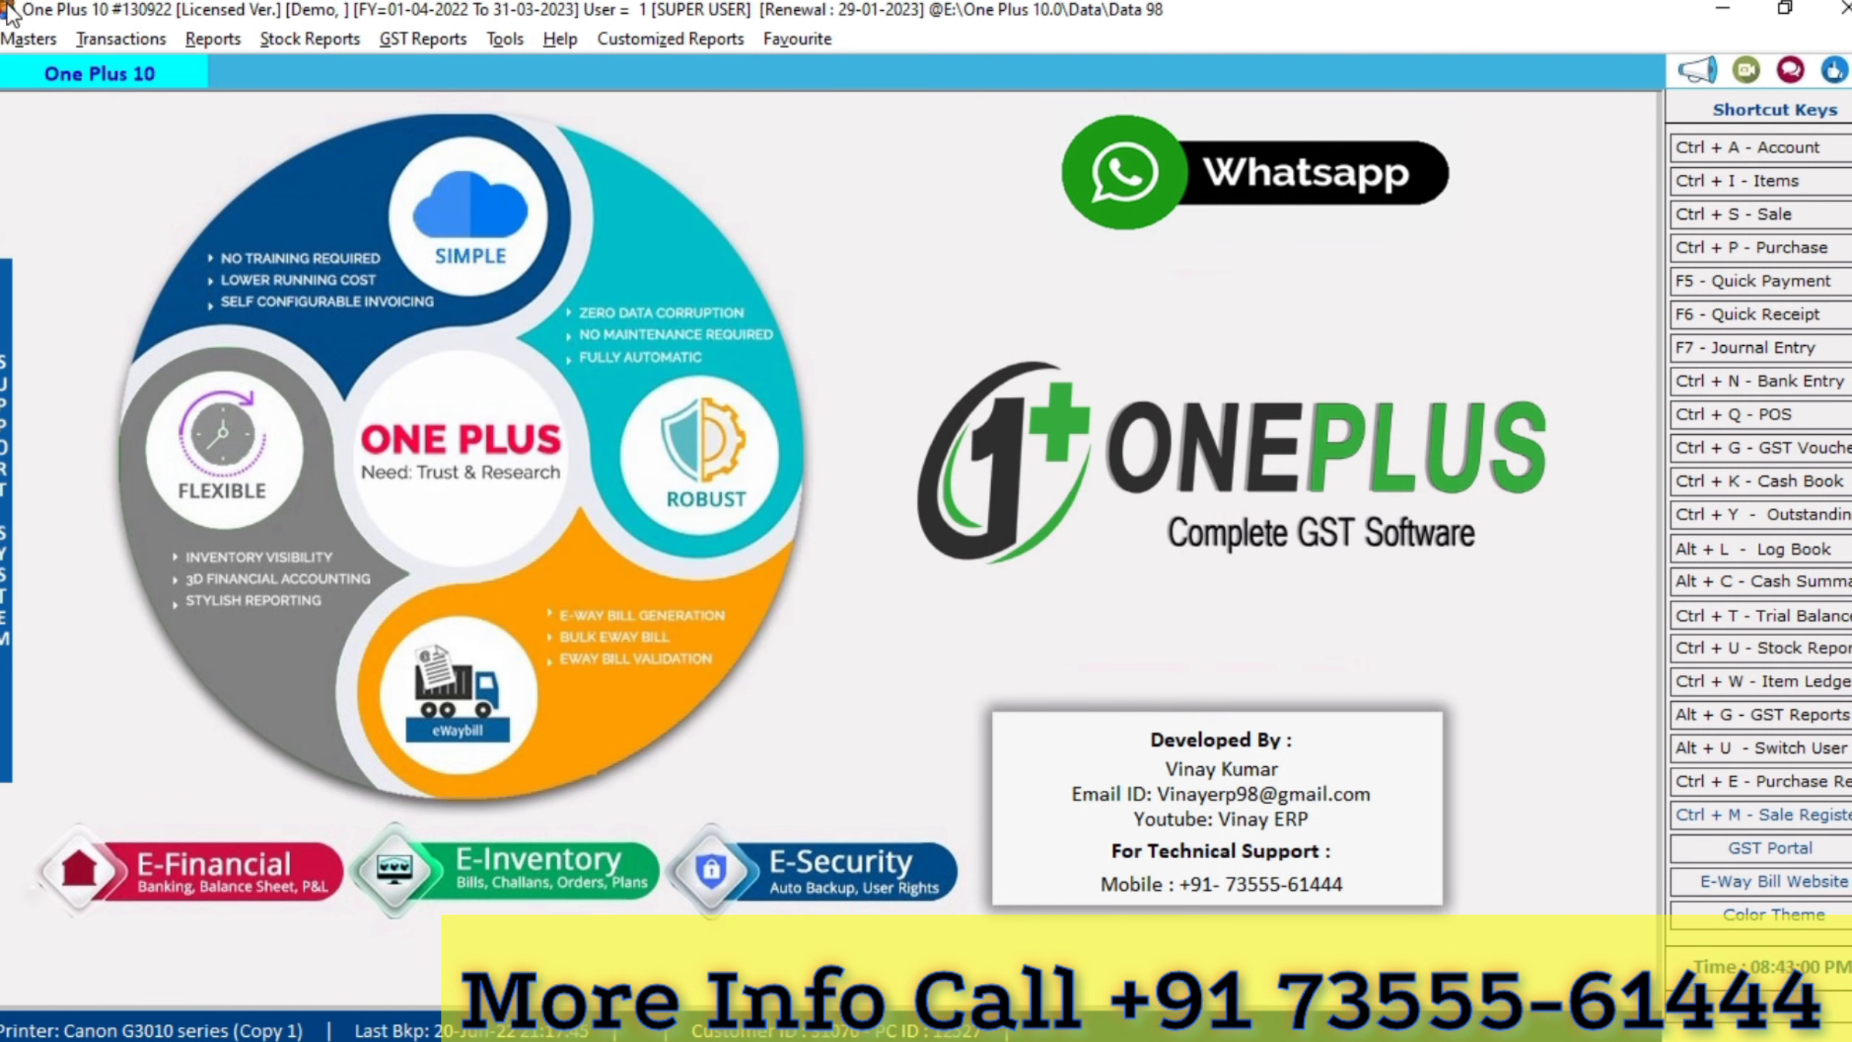
left_click(22, 40)
left_click(147, 166)
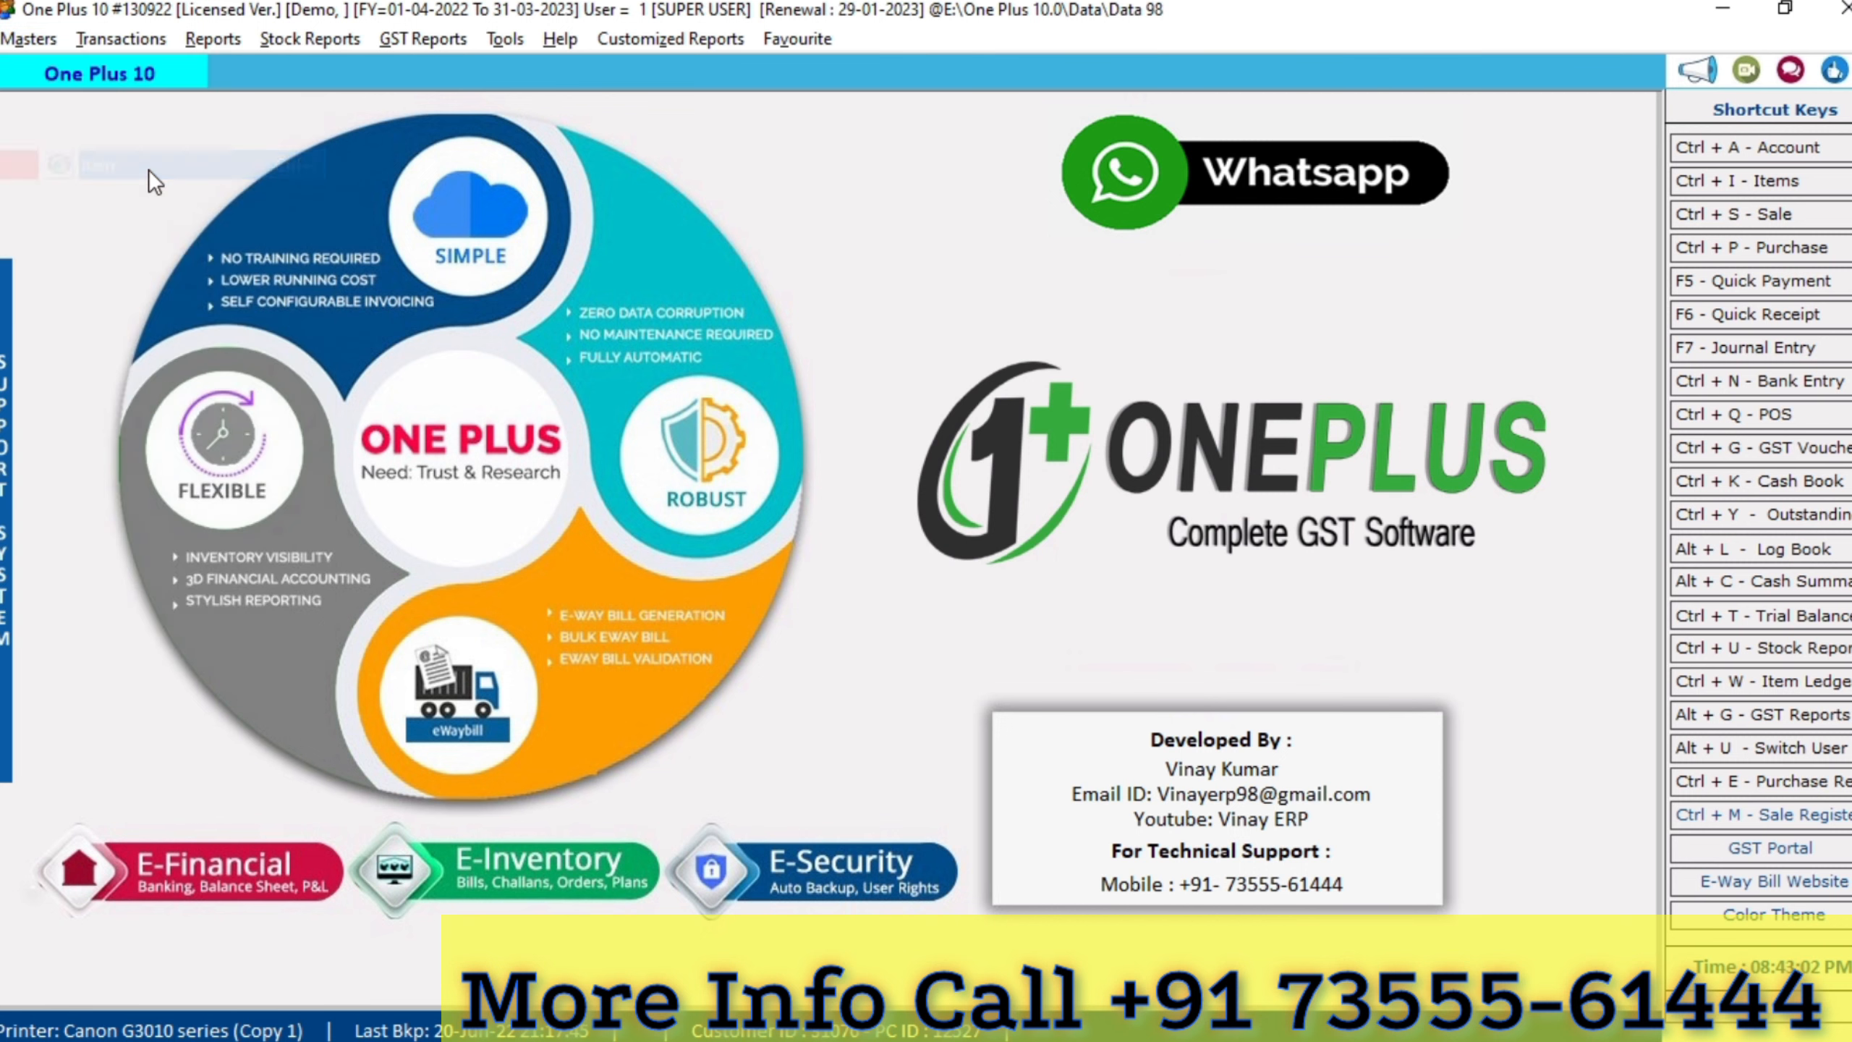
key("F3")
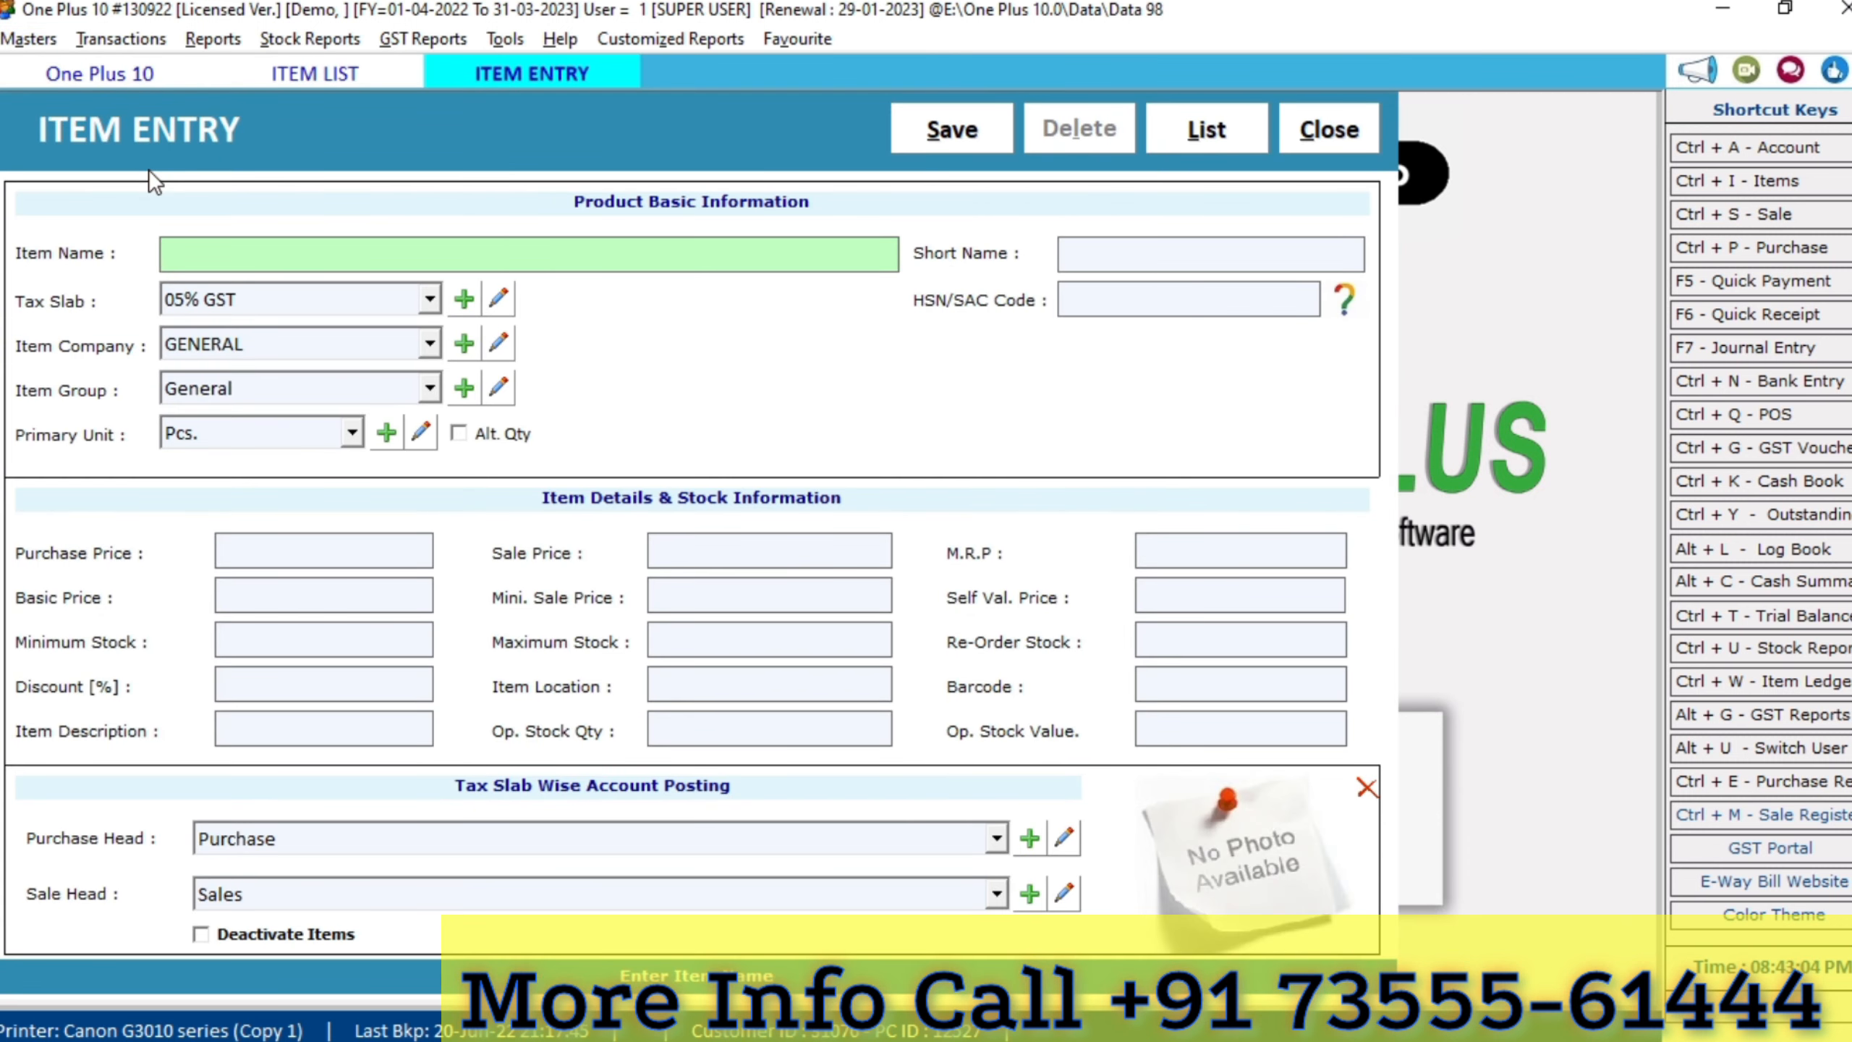
type("Door")
key("Return")
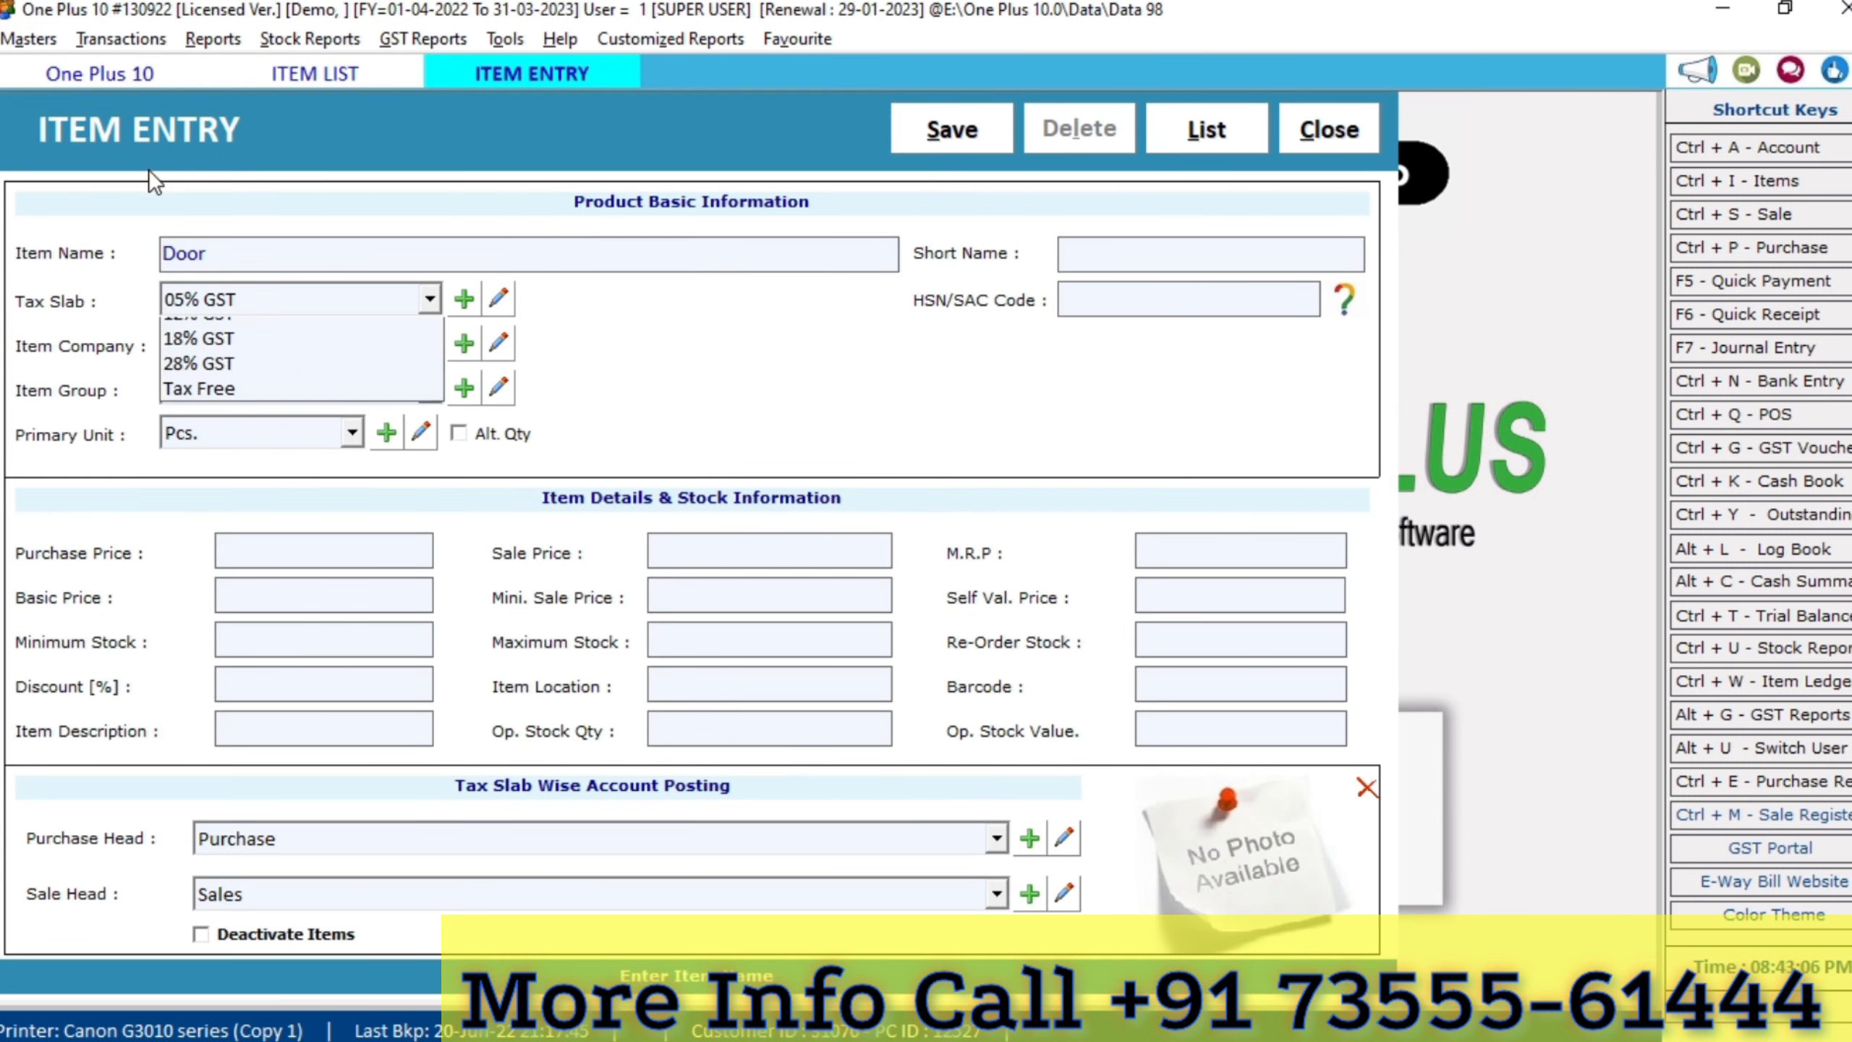
key("Return")
key("Return")
key("Return")
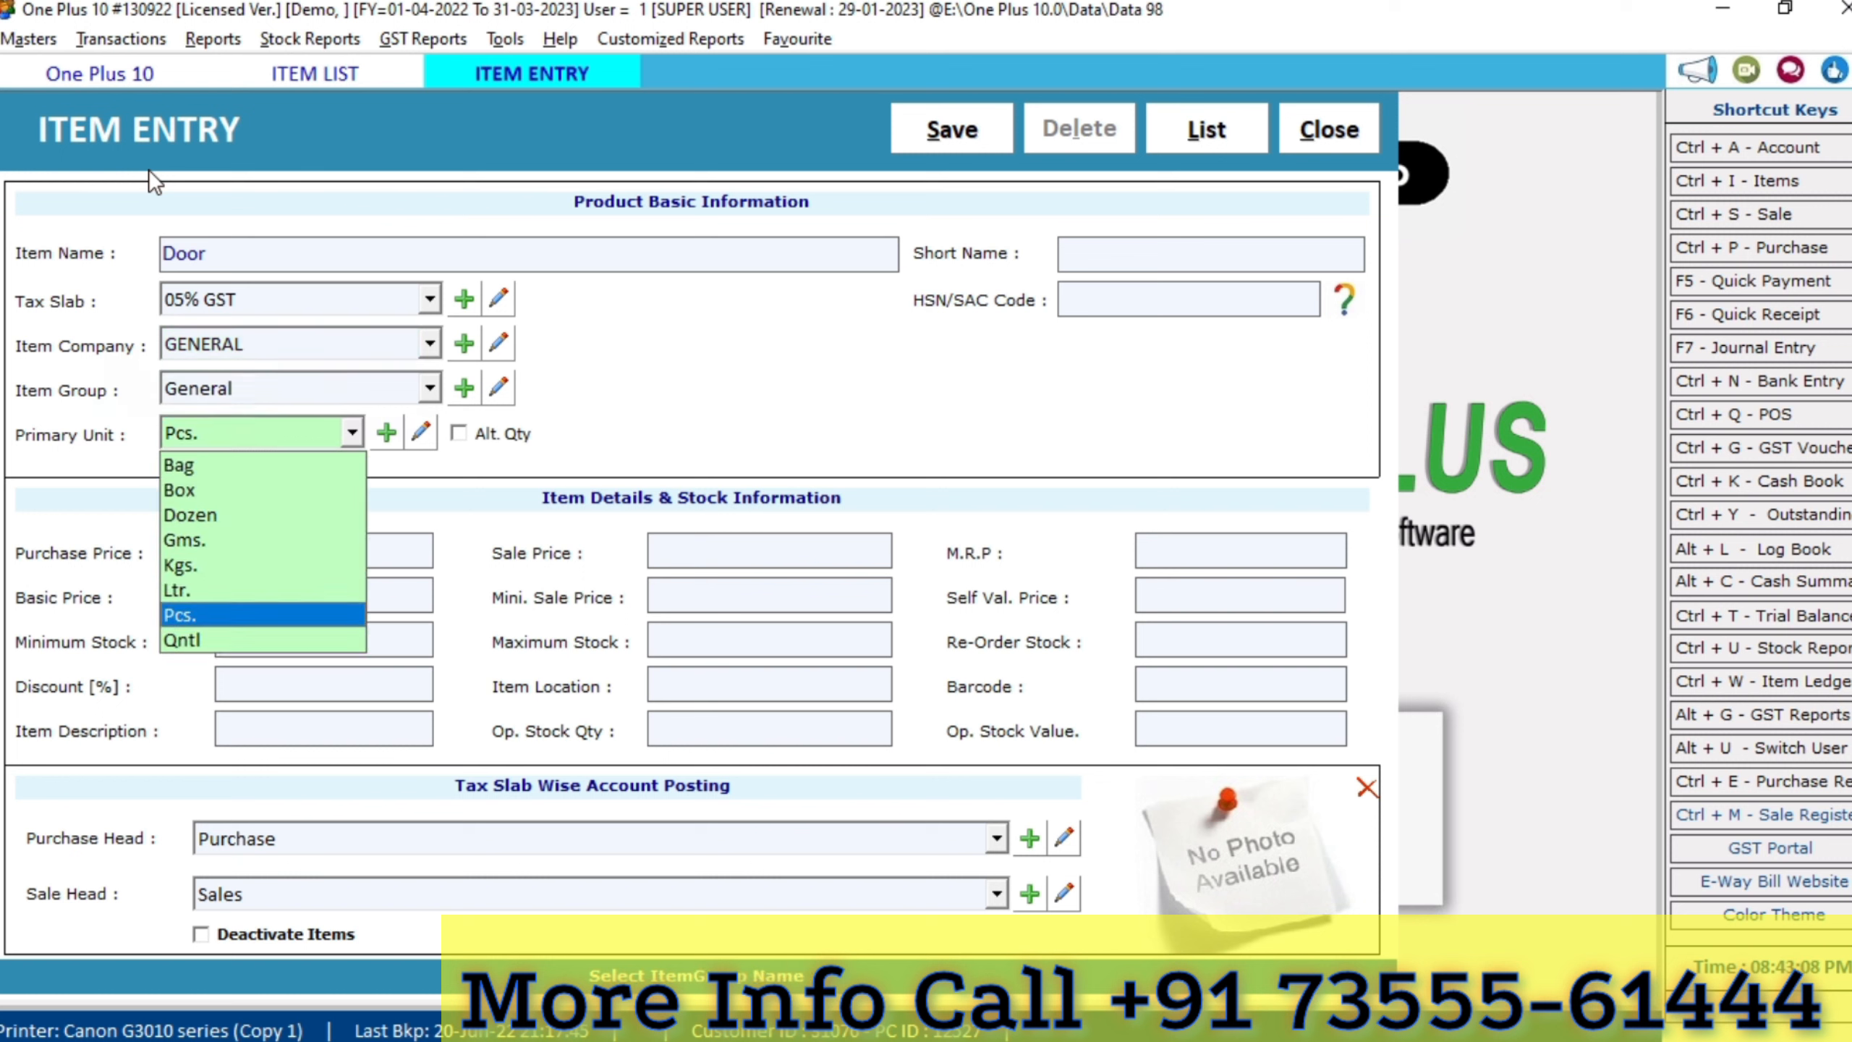
Rename the Kgs. unit to "squ feet" and assign it to the GST unit SQF-SQUARE FEET
key("Up")
key("Up")
key("Up")
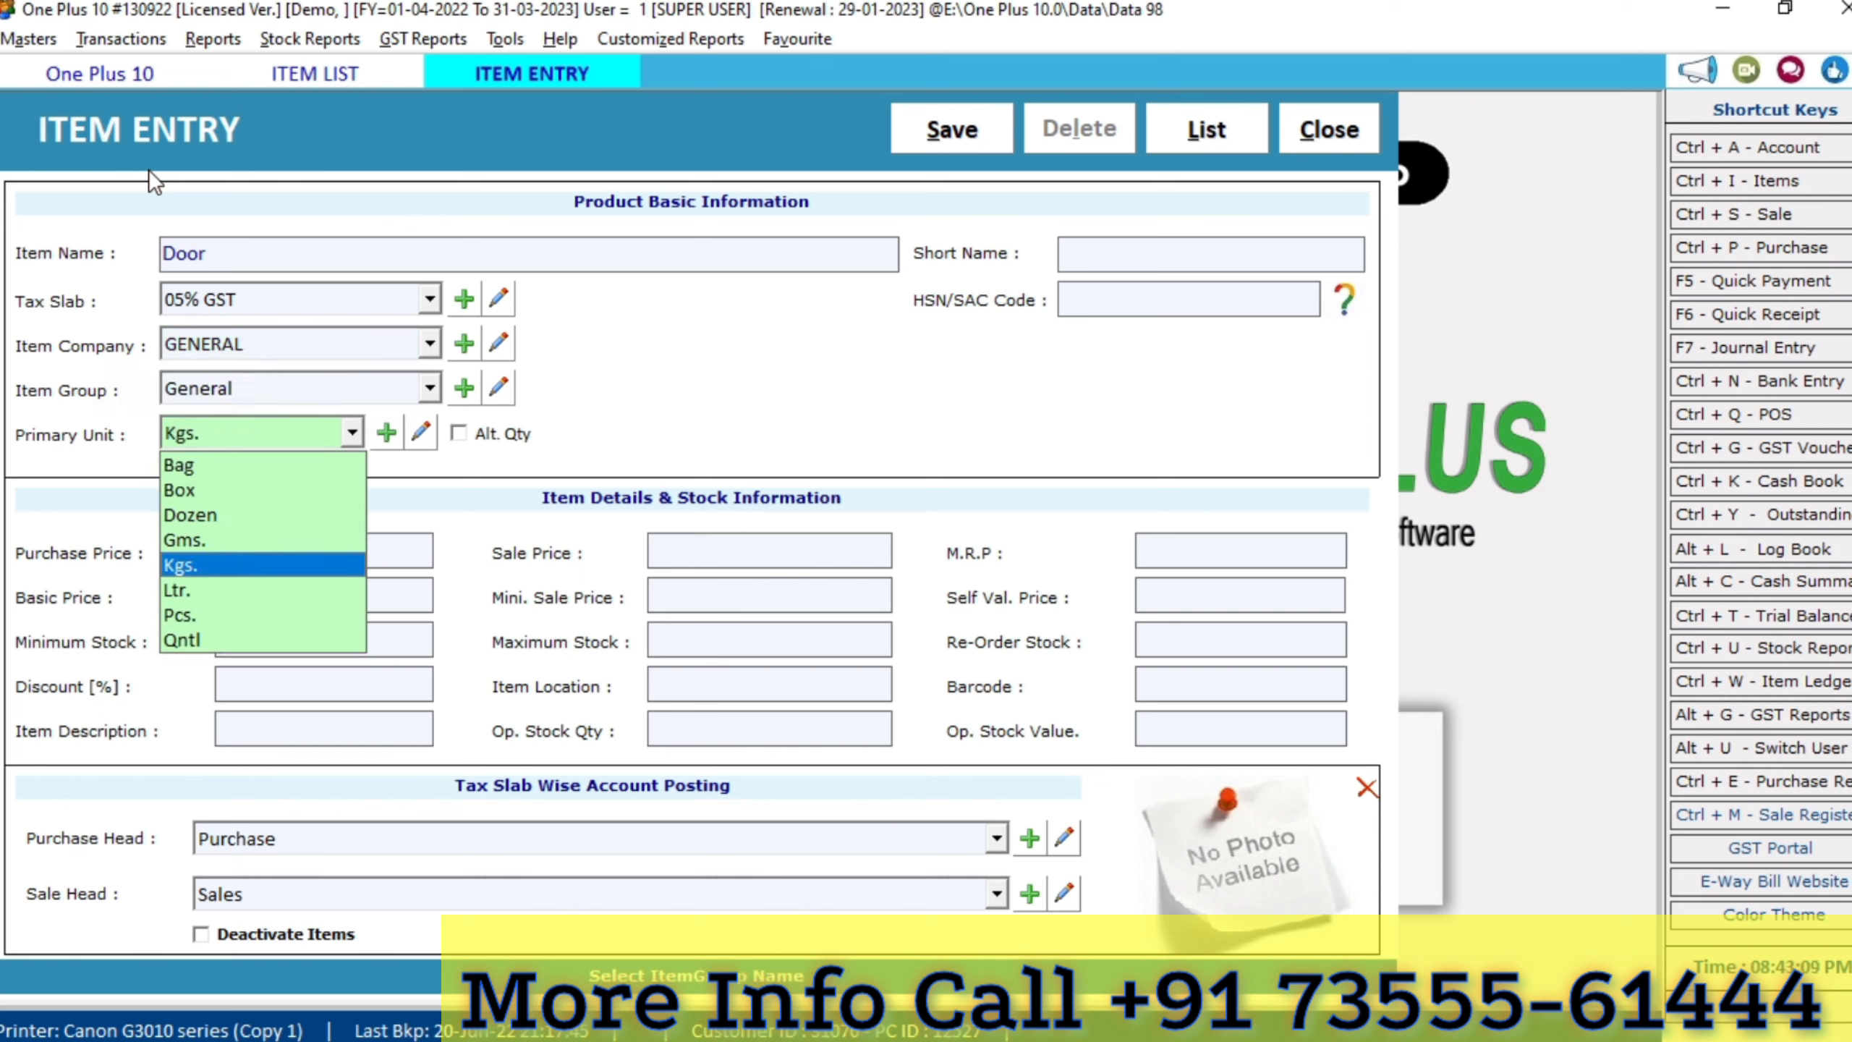
left_click(419, 432)
left_click(419, 432)
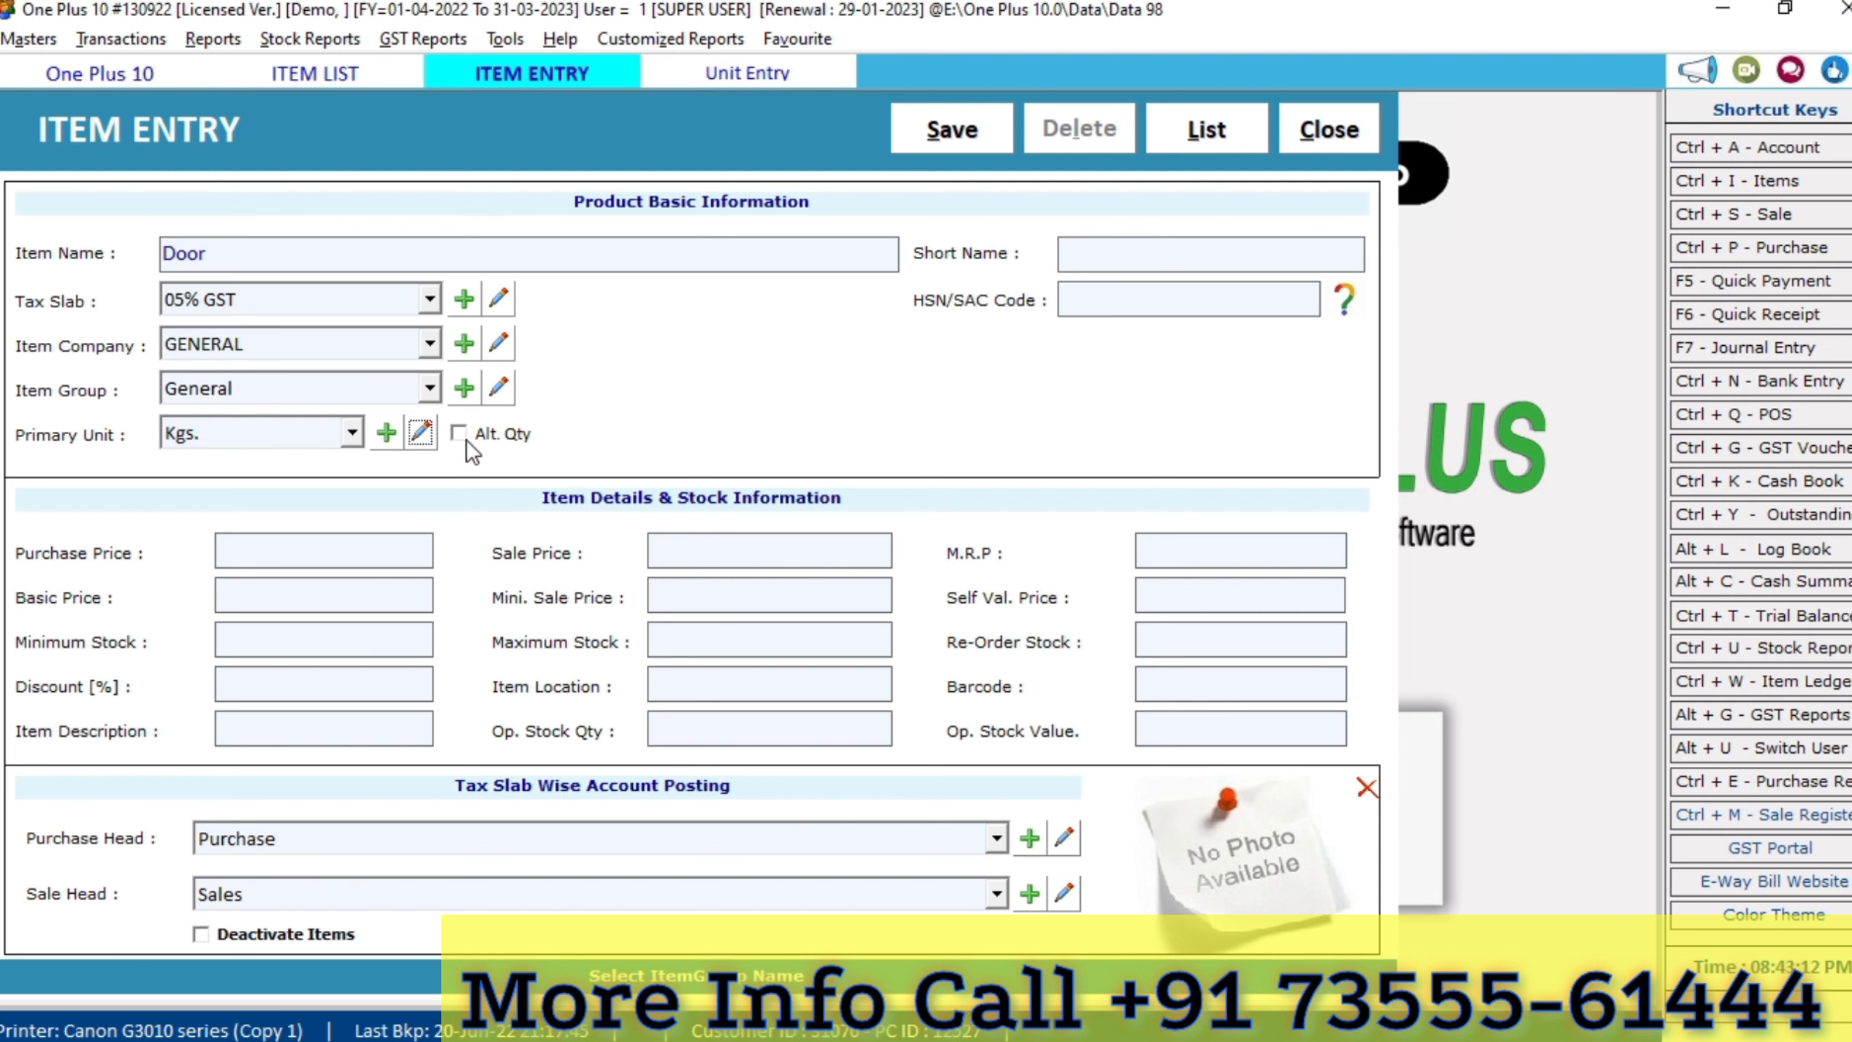
left_click(719, 73)
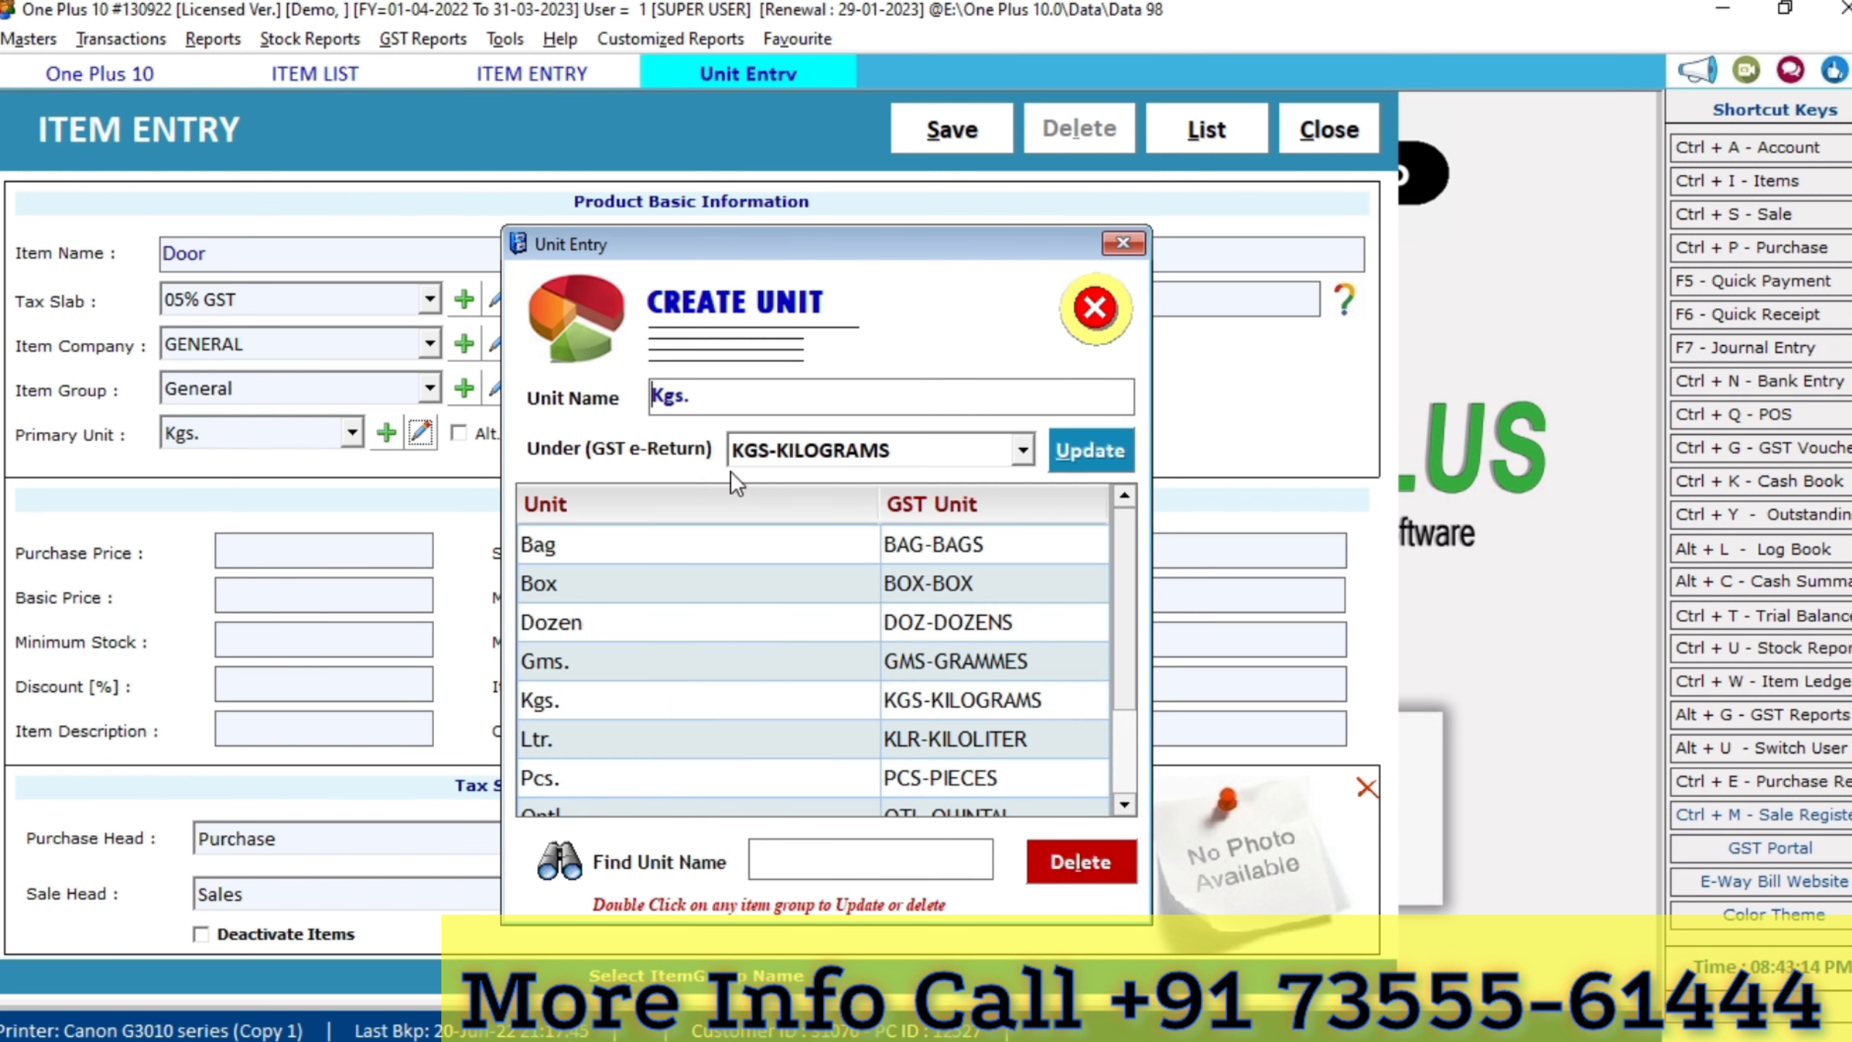
key("Delete")
key("Delete")
key("Delete")
key("Delete")
type("squ feet")
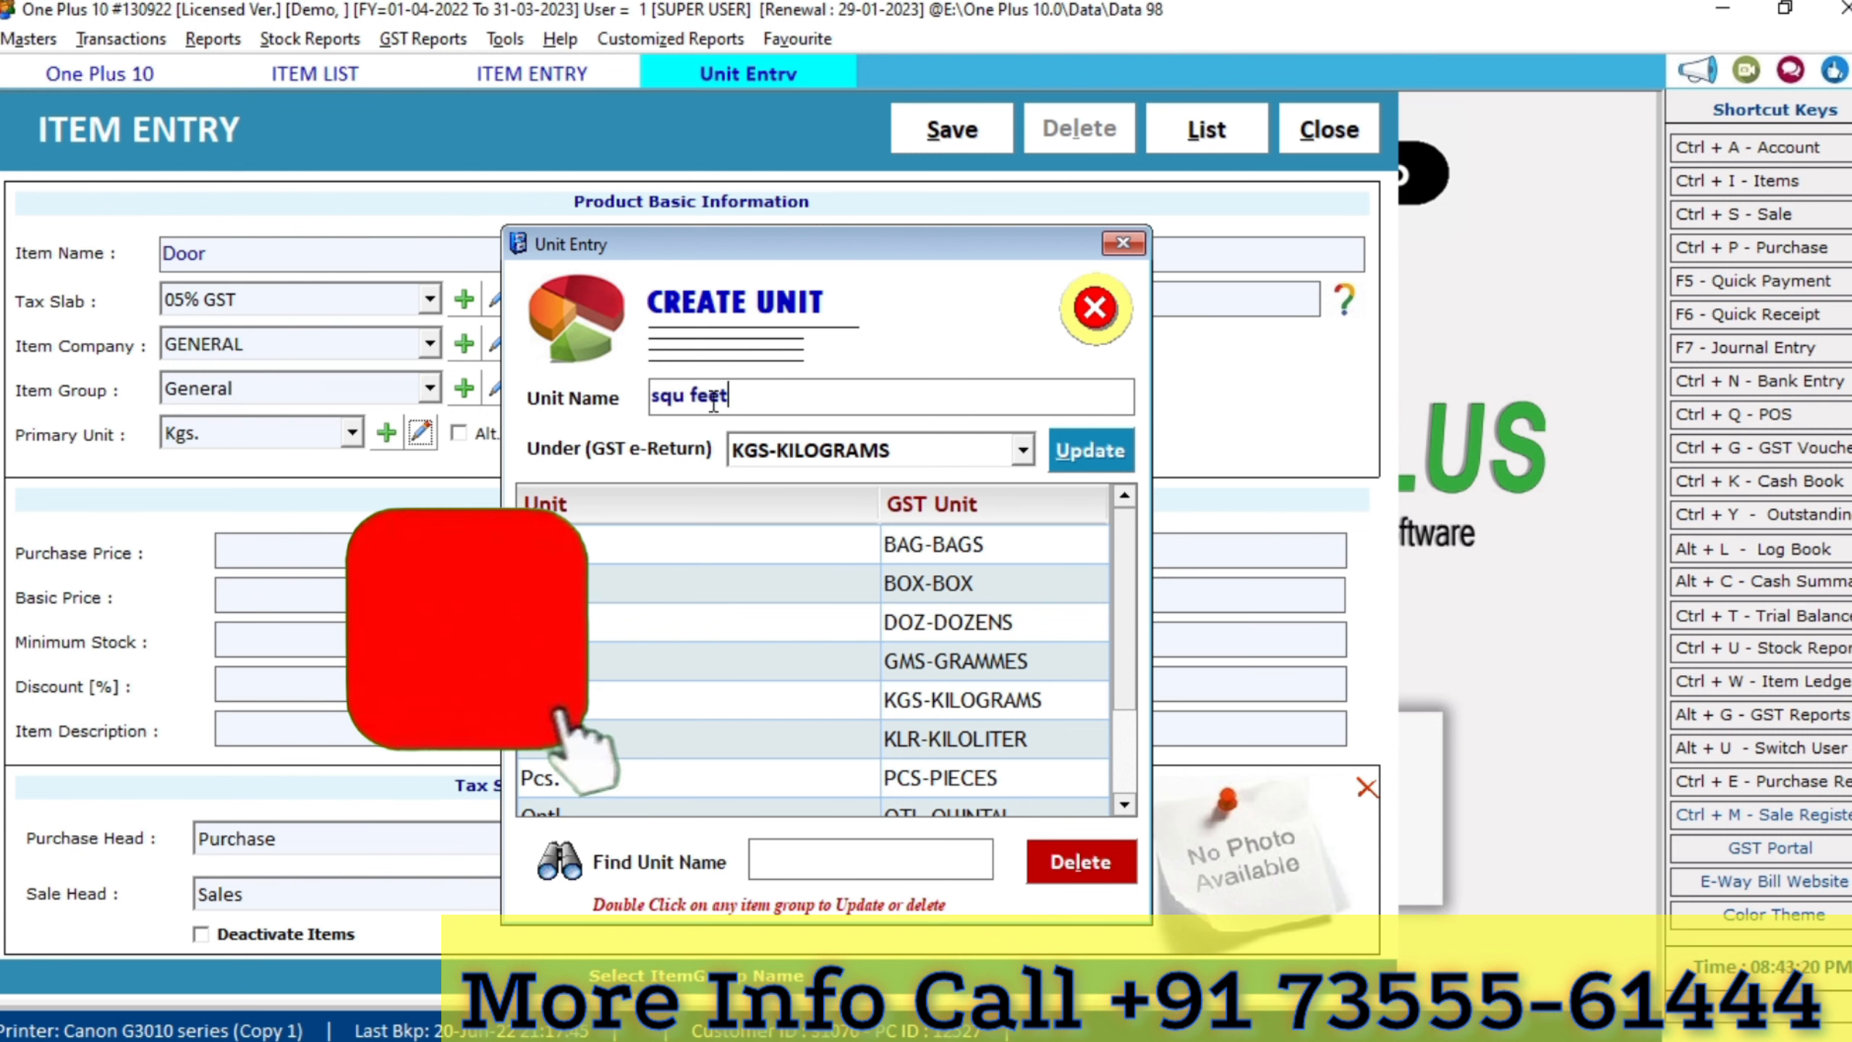
key("Tab")
type("sq")
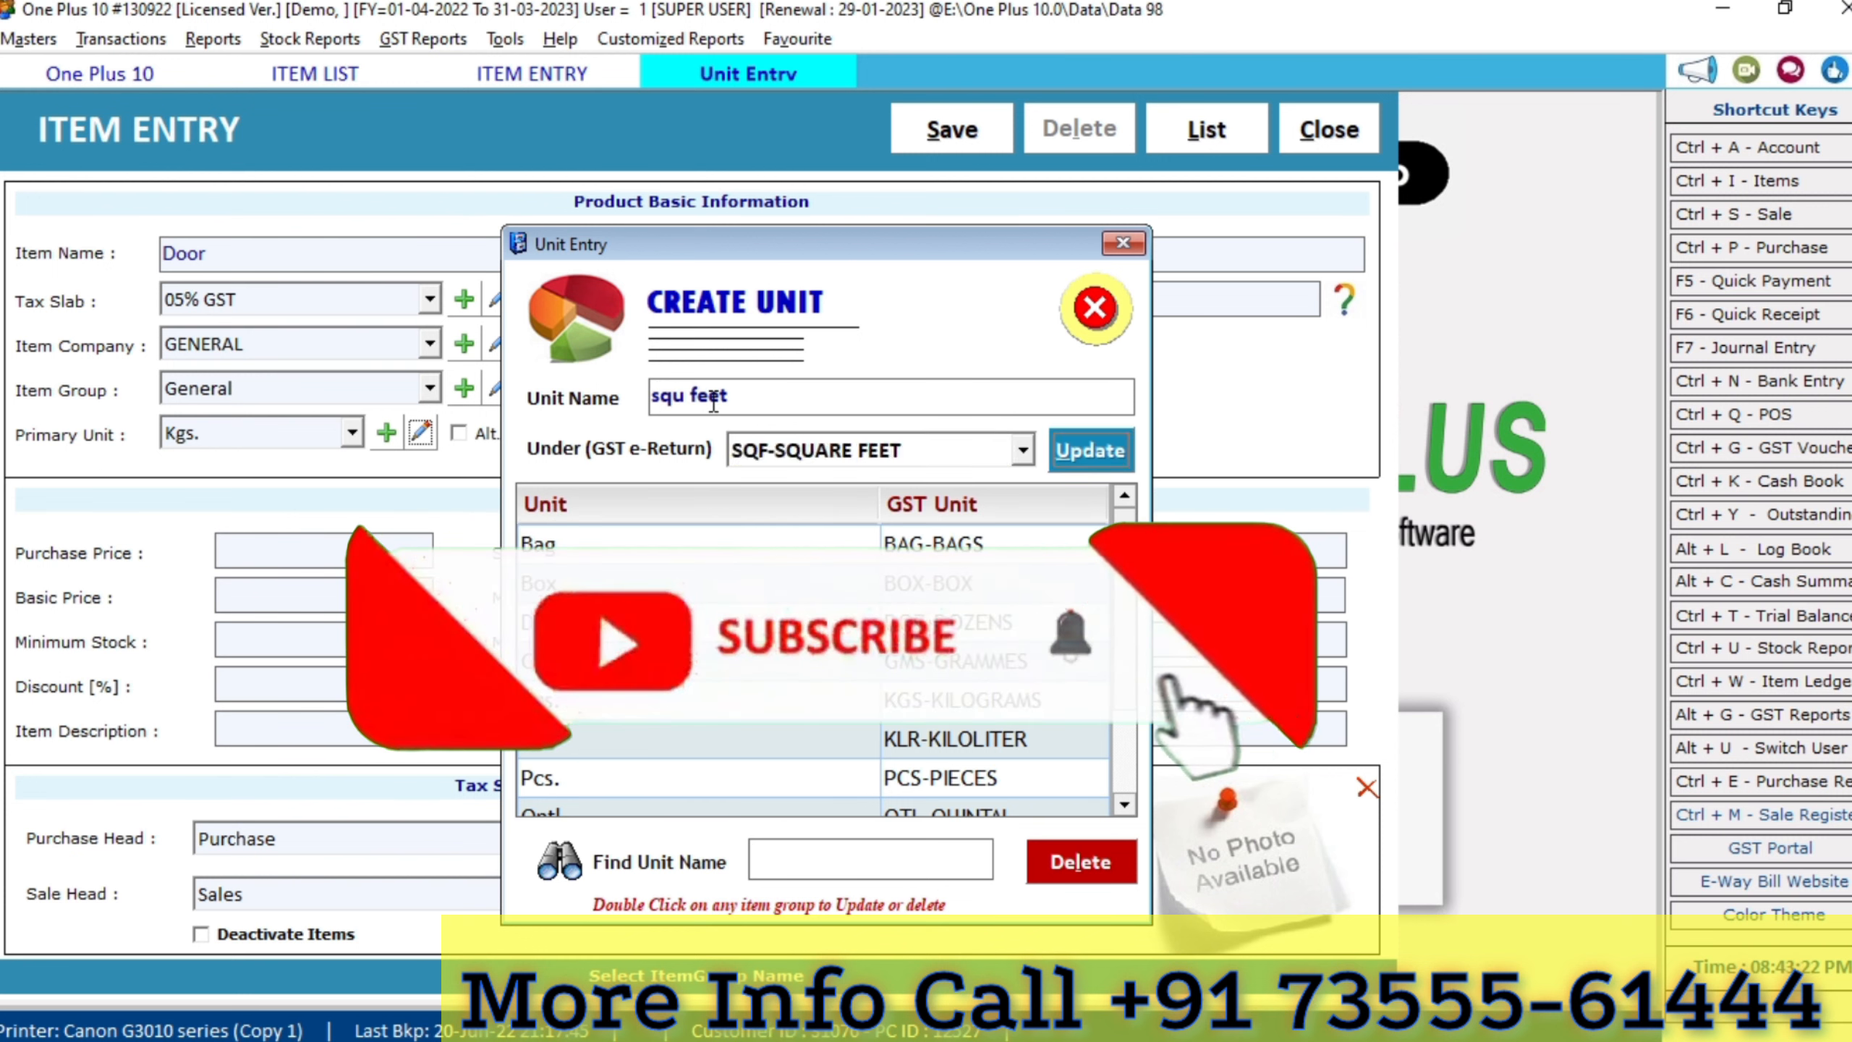
key("Return")
Create a unit named "squ mtr" under the GST unit SQM-SQUARE METERS and save it
type("squ ")
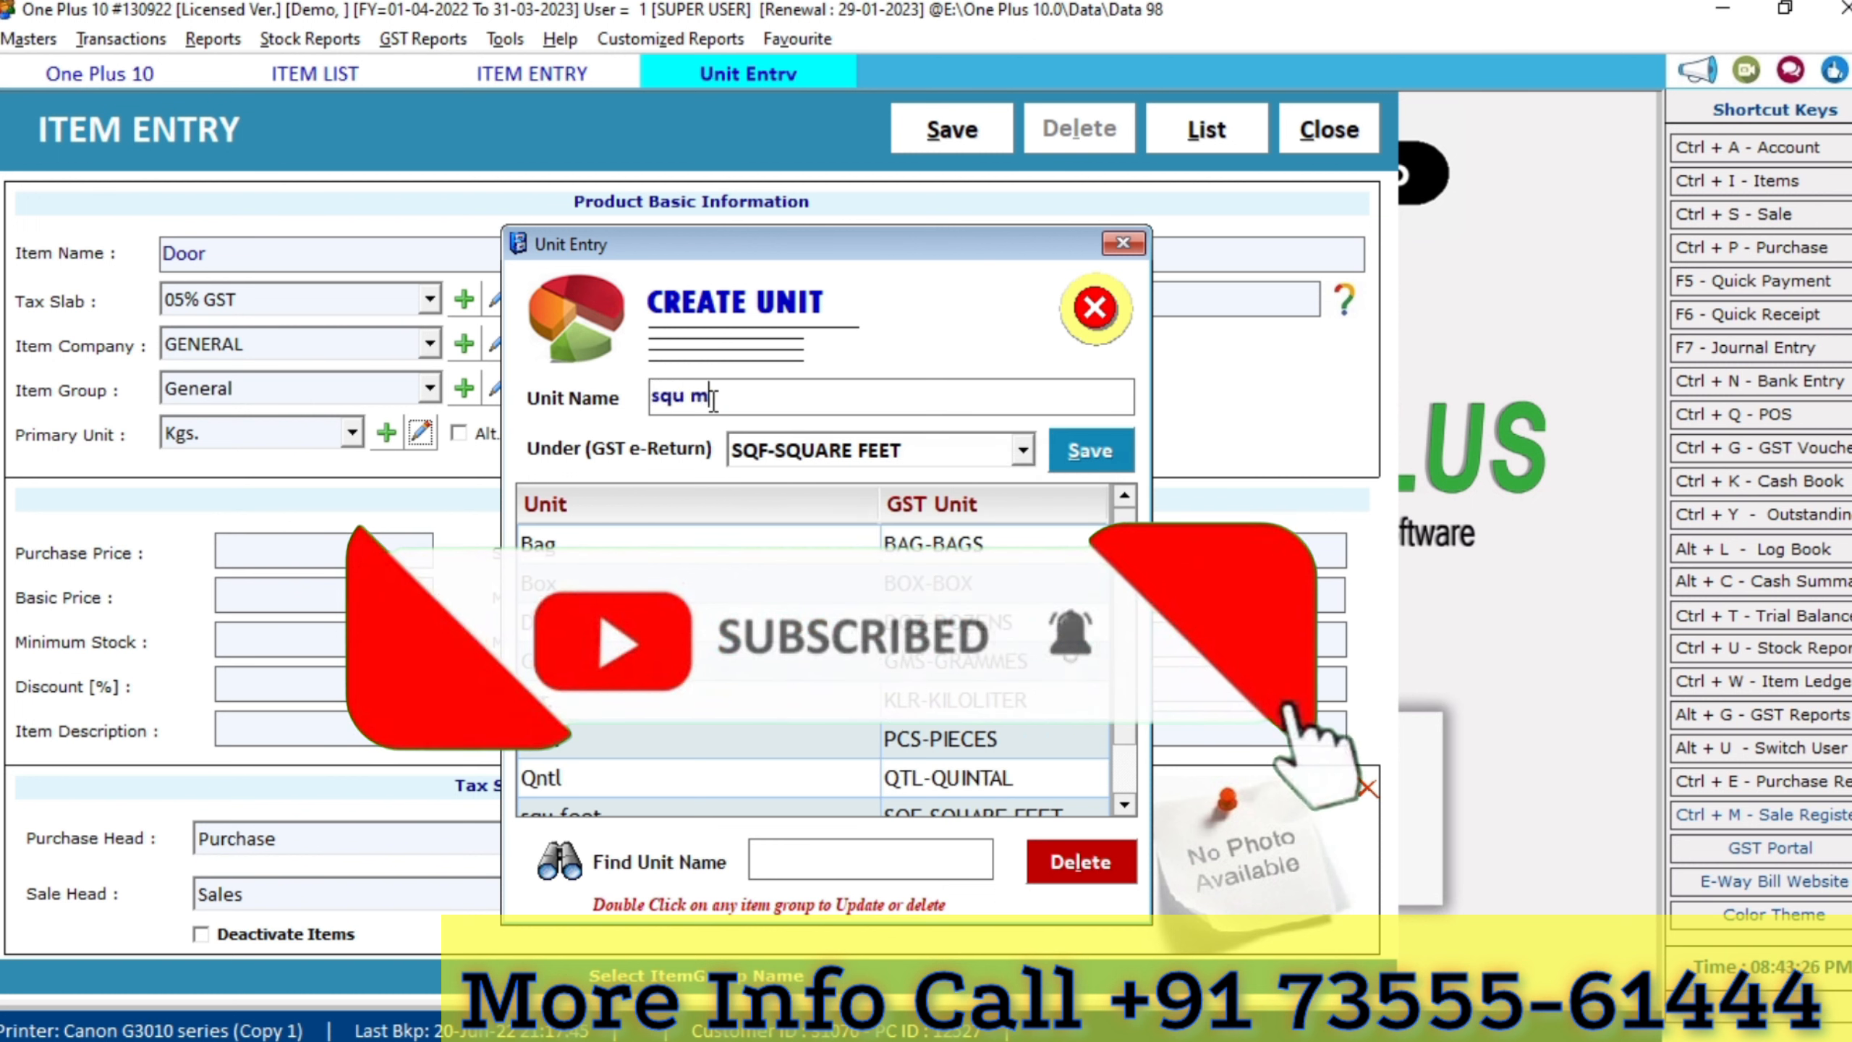
type("mtr")
key("Tab")
key("Down")
key("Return")
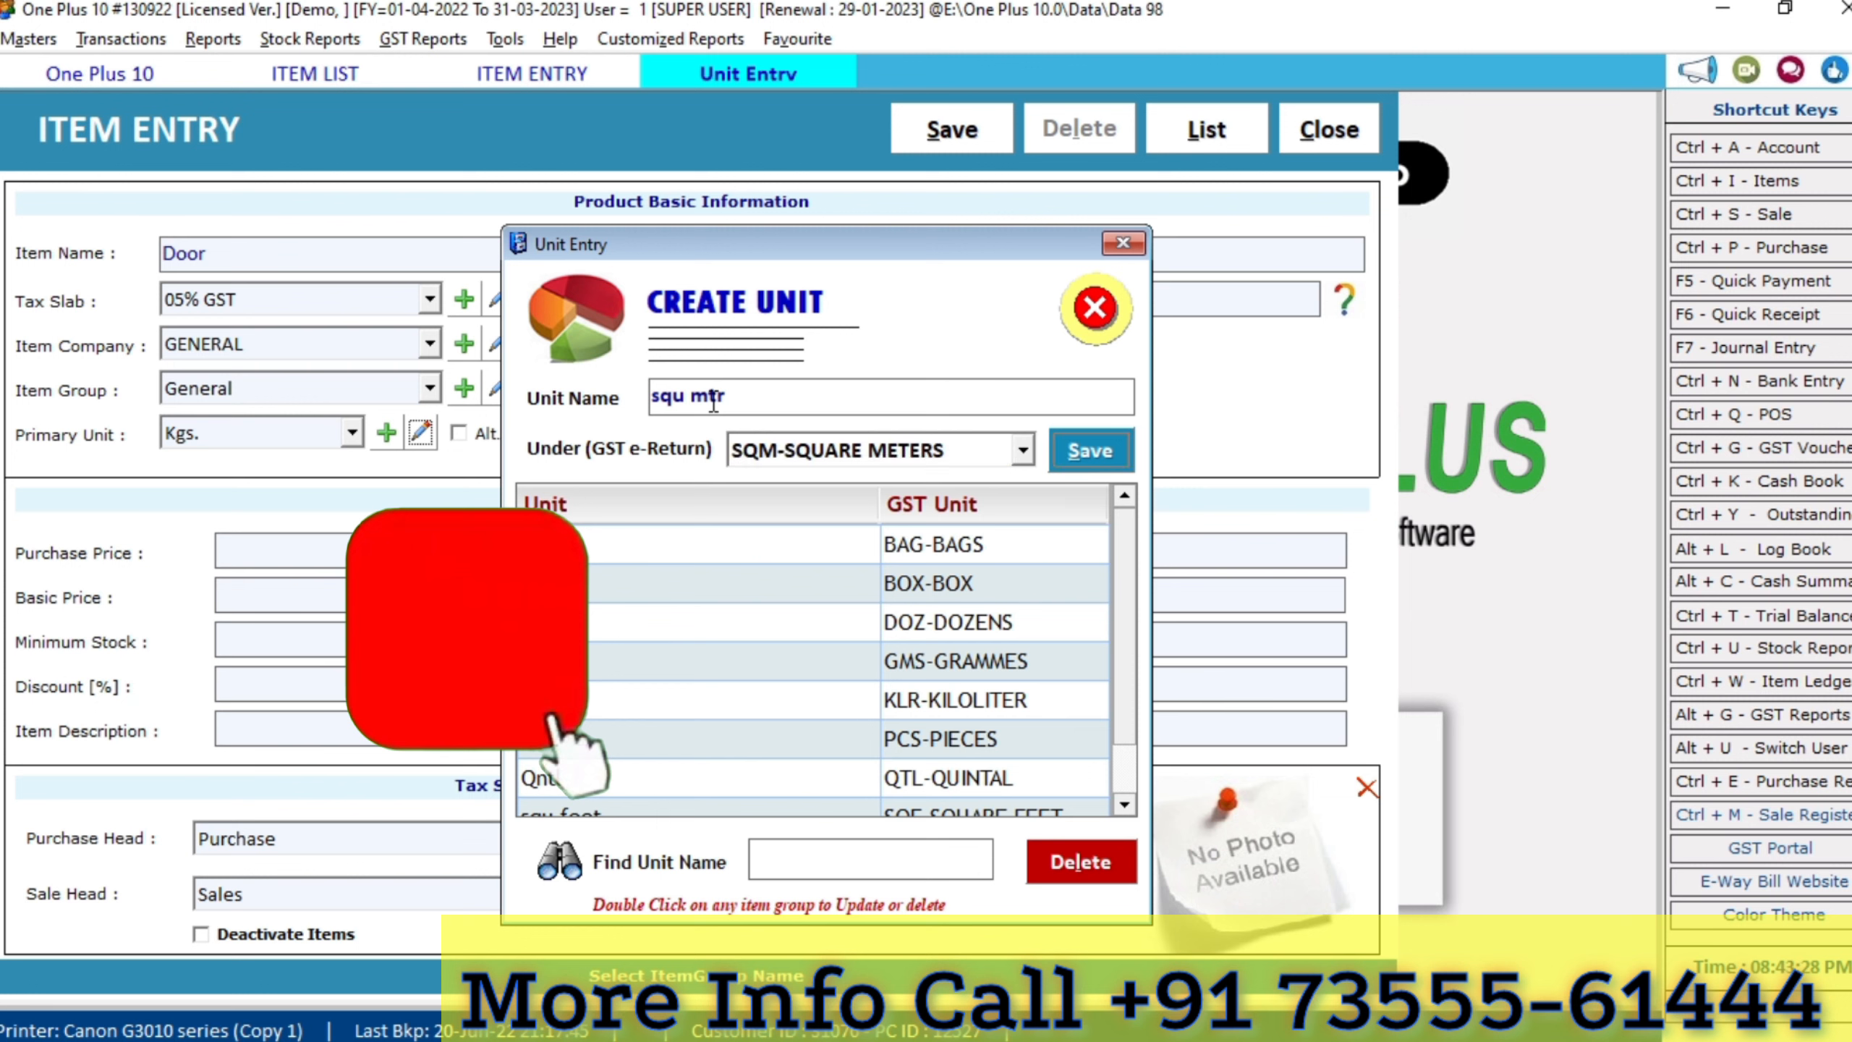
key("Return")
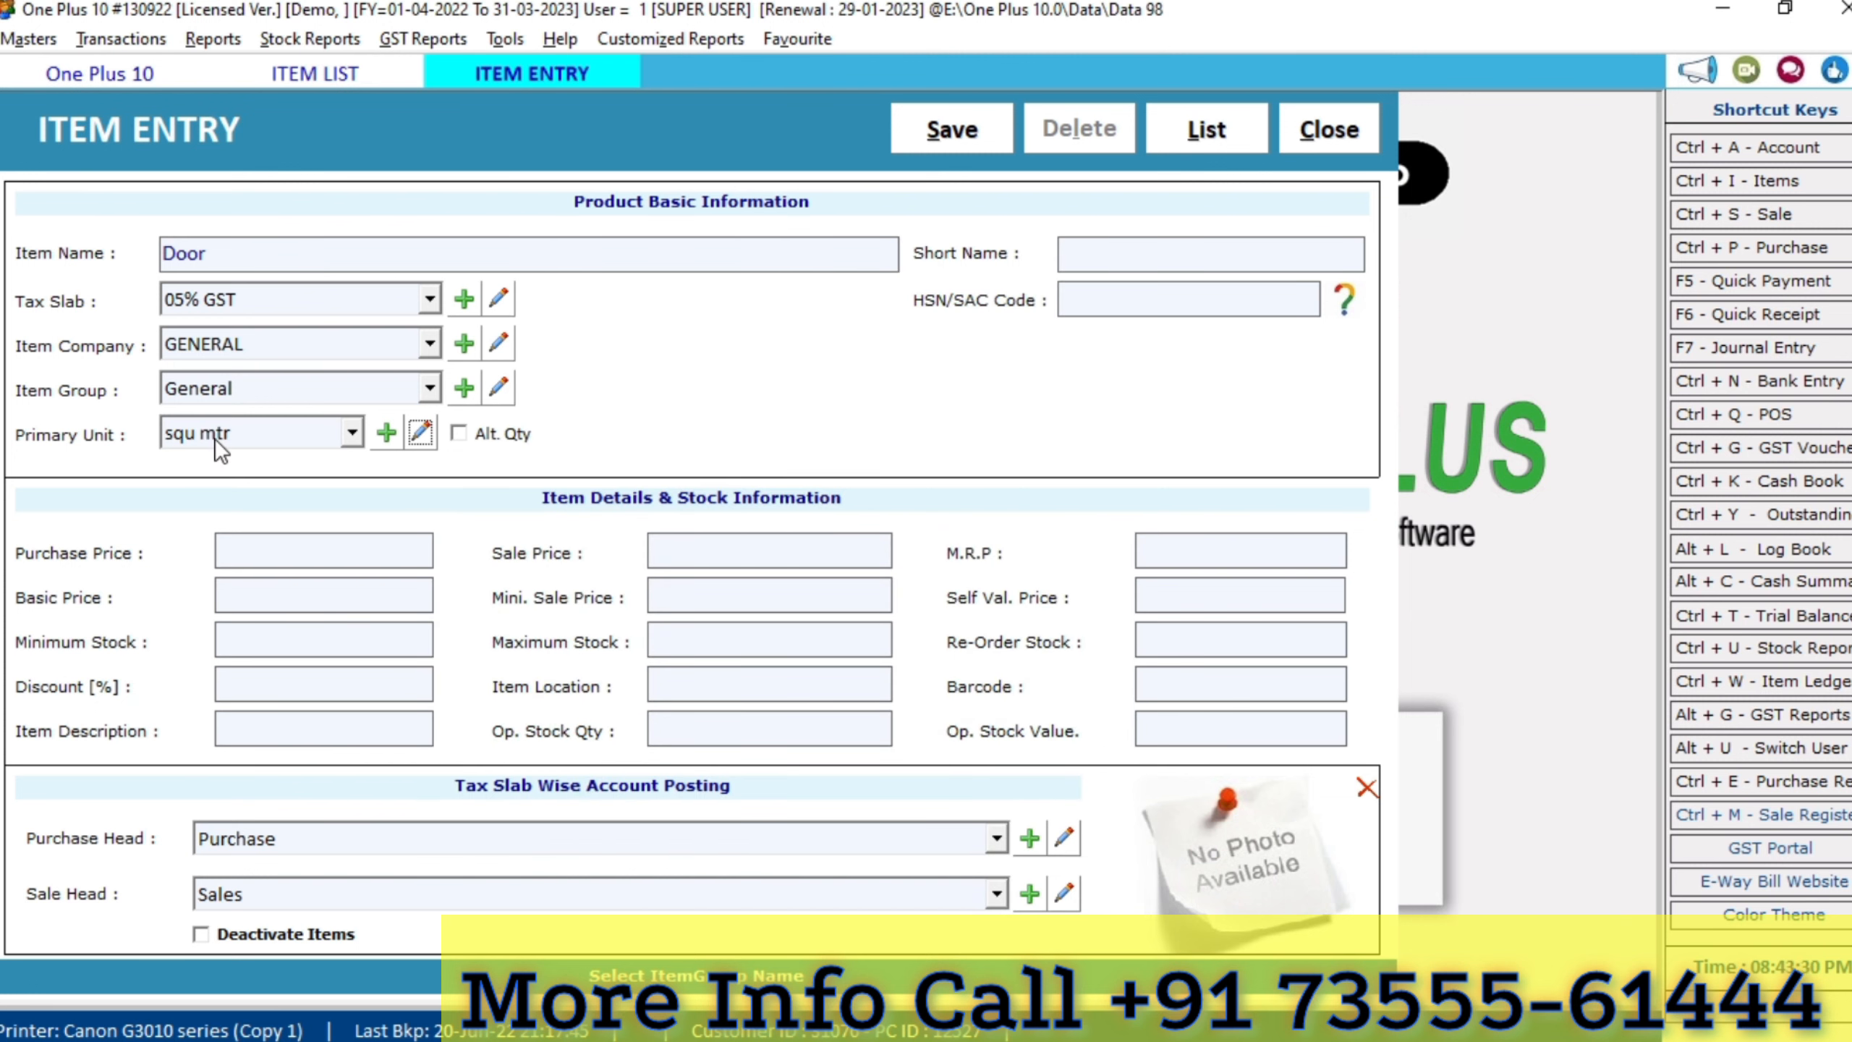
Set the Door item's primary unit to squ feet
left_click(214, 437)
key("Up")
key("Return")
key("Return")
left_click(214, 437)
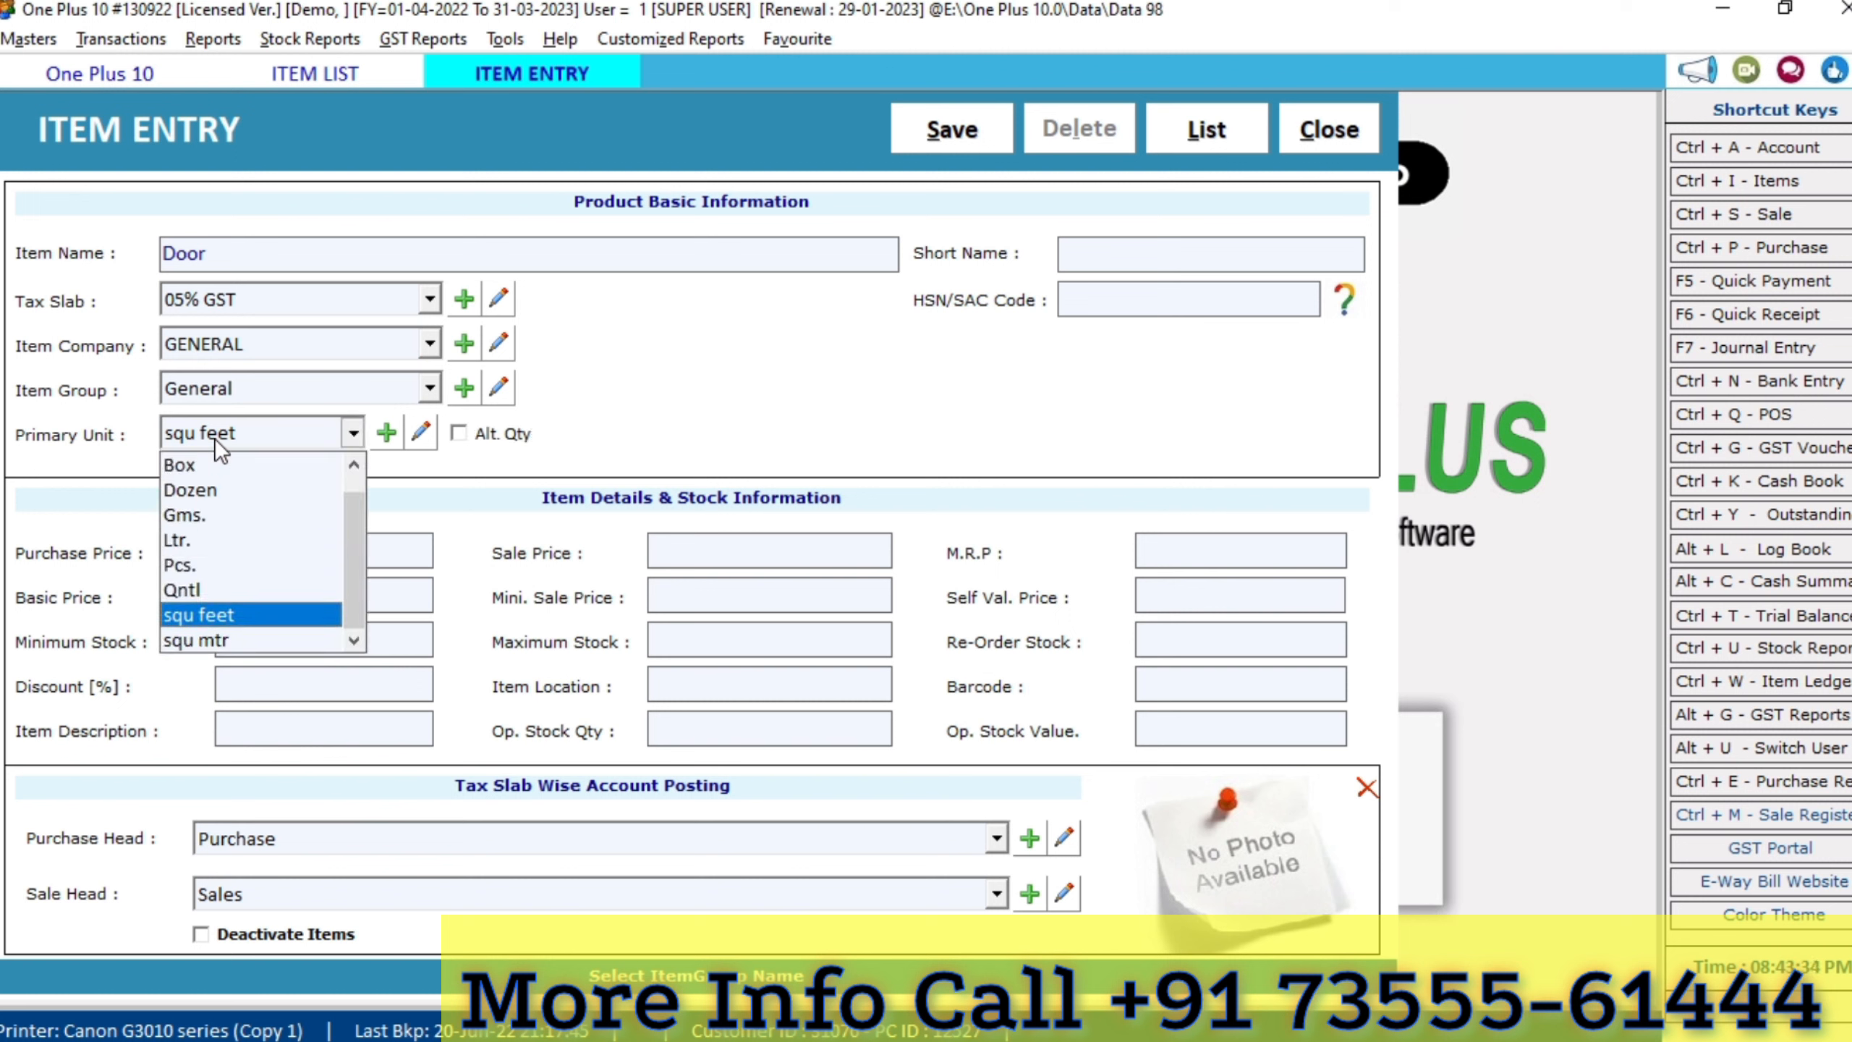
key("Return")
key("Return")
Enable an alternate quantity for Door with unit squ mtr, conversion factor 0.93 and price per squ mtr
key("space")
key("Return")
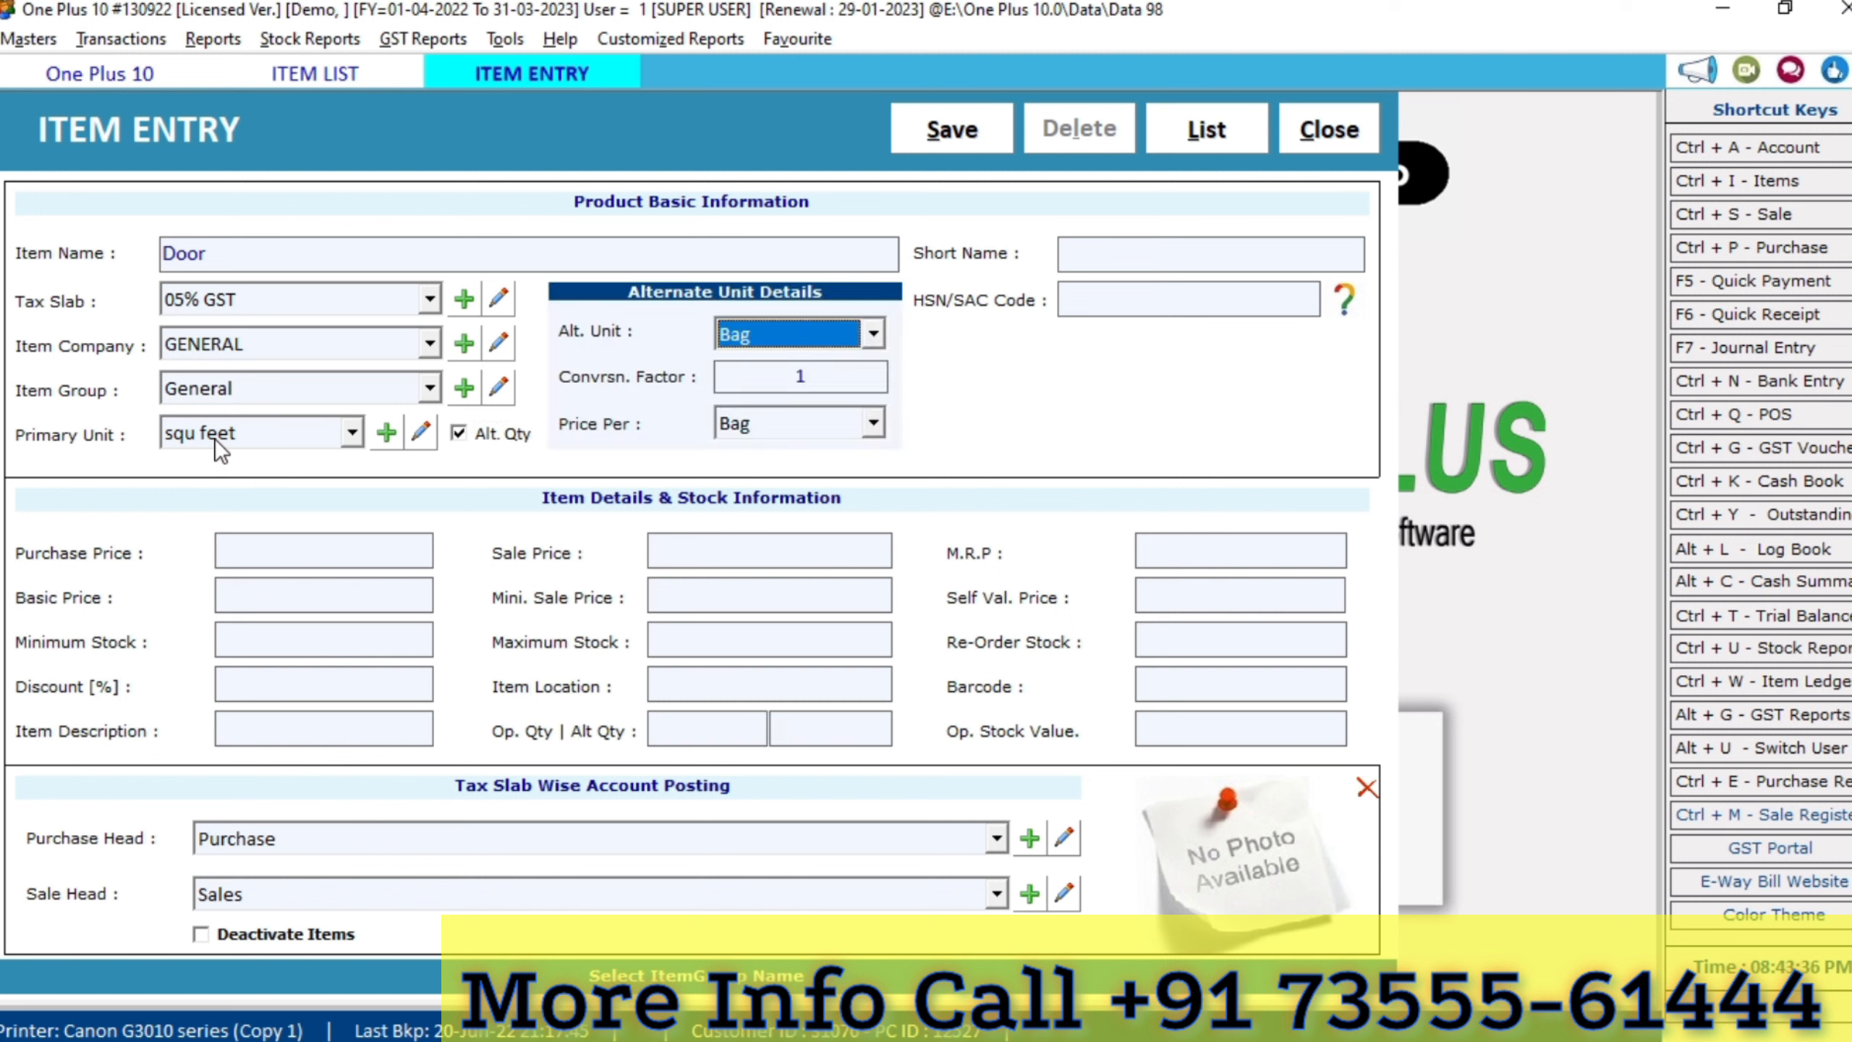
key("Down")
key("Down")
key("Return")
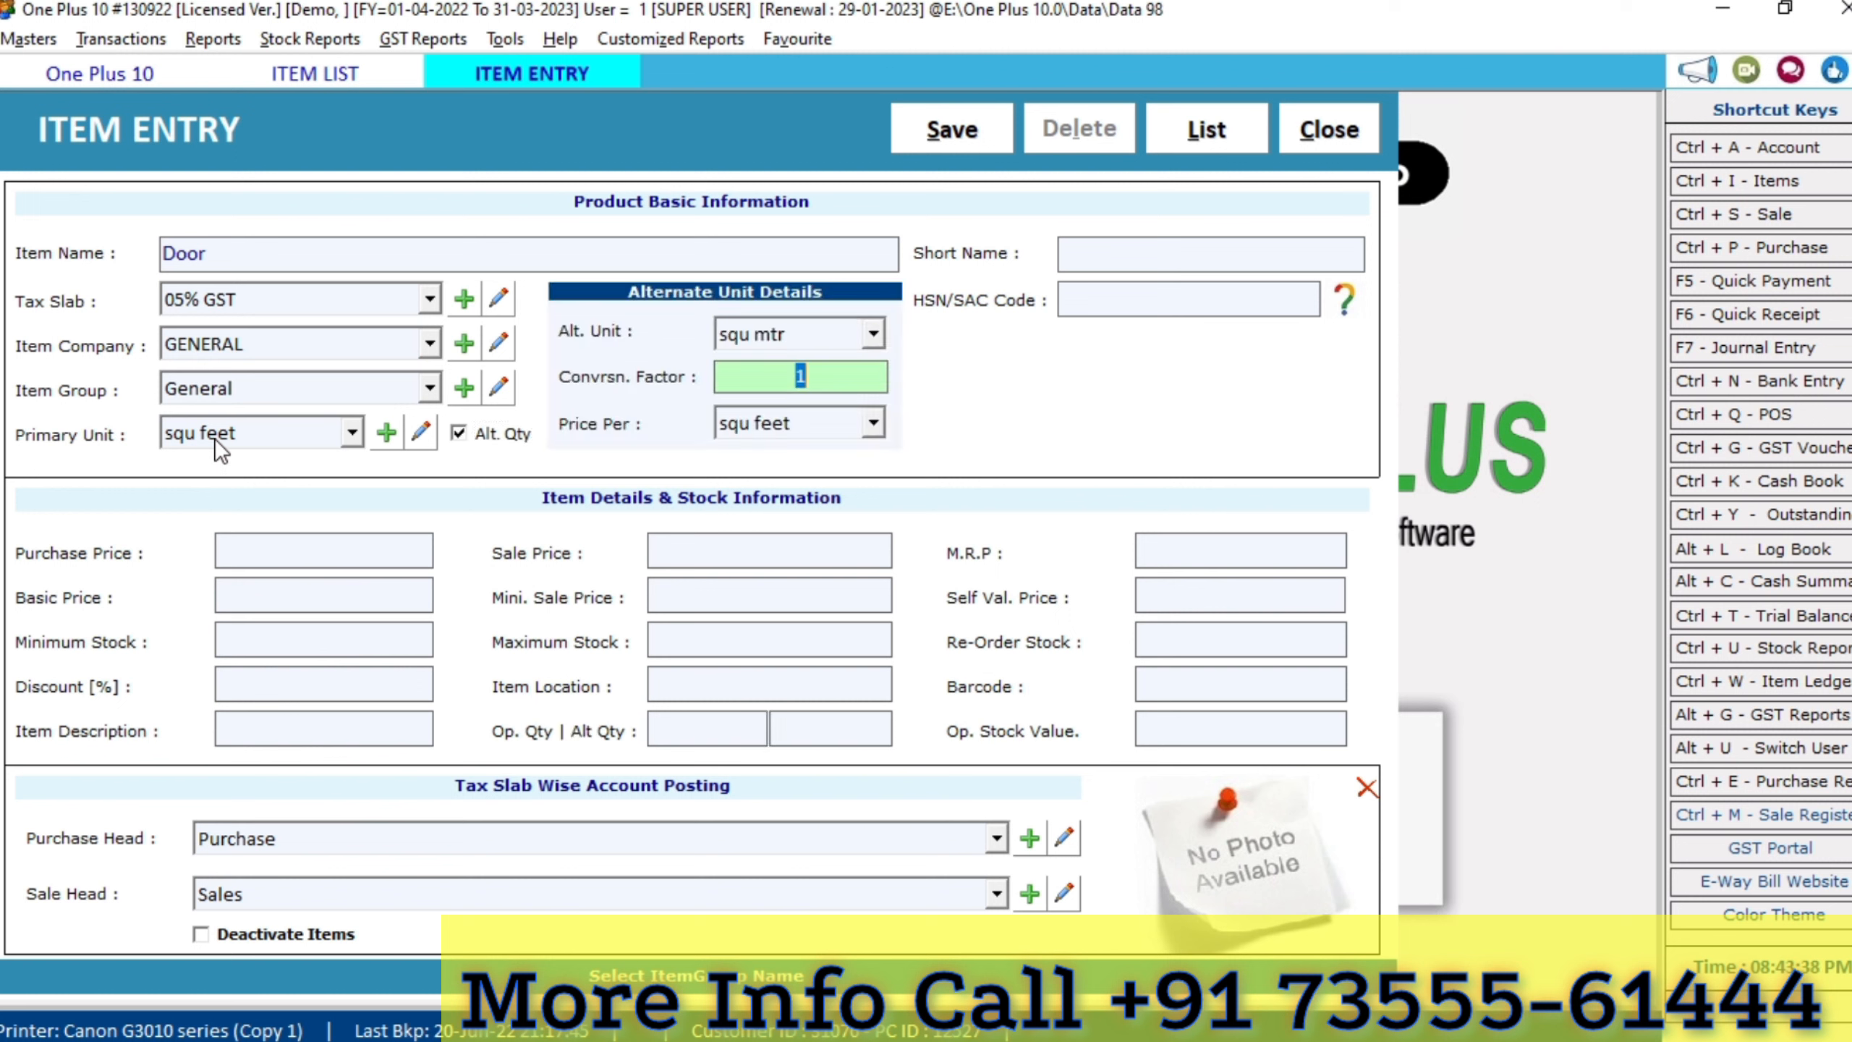
type("0.93")
key("Return")
key("Up")
key("Return")
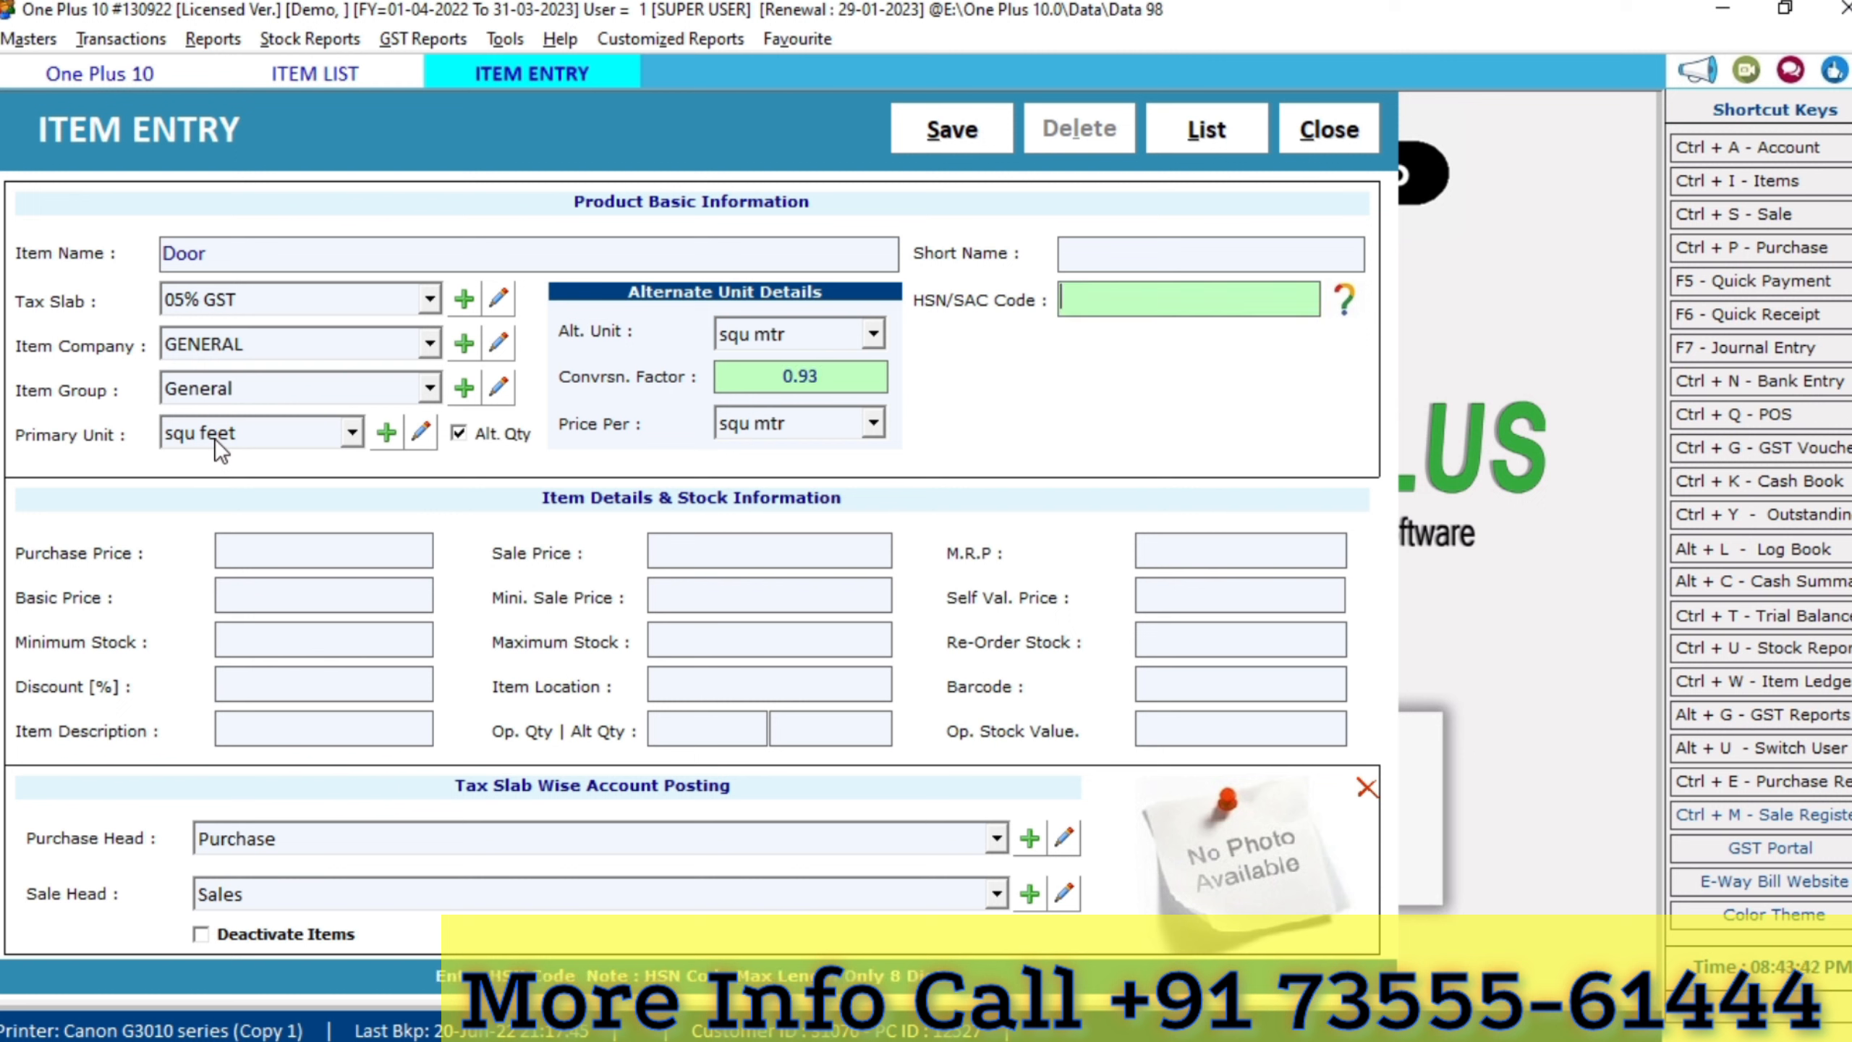
Skip the HSN code, set Door's additional field total weight to 18, save the item and leave the item screens
key("Return")
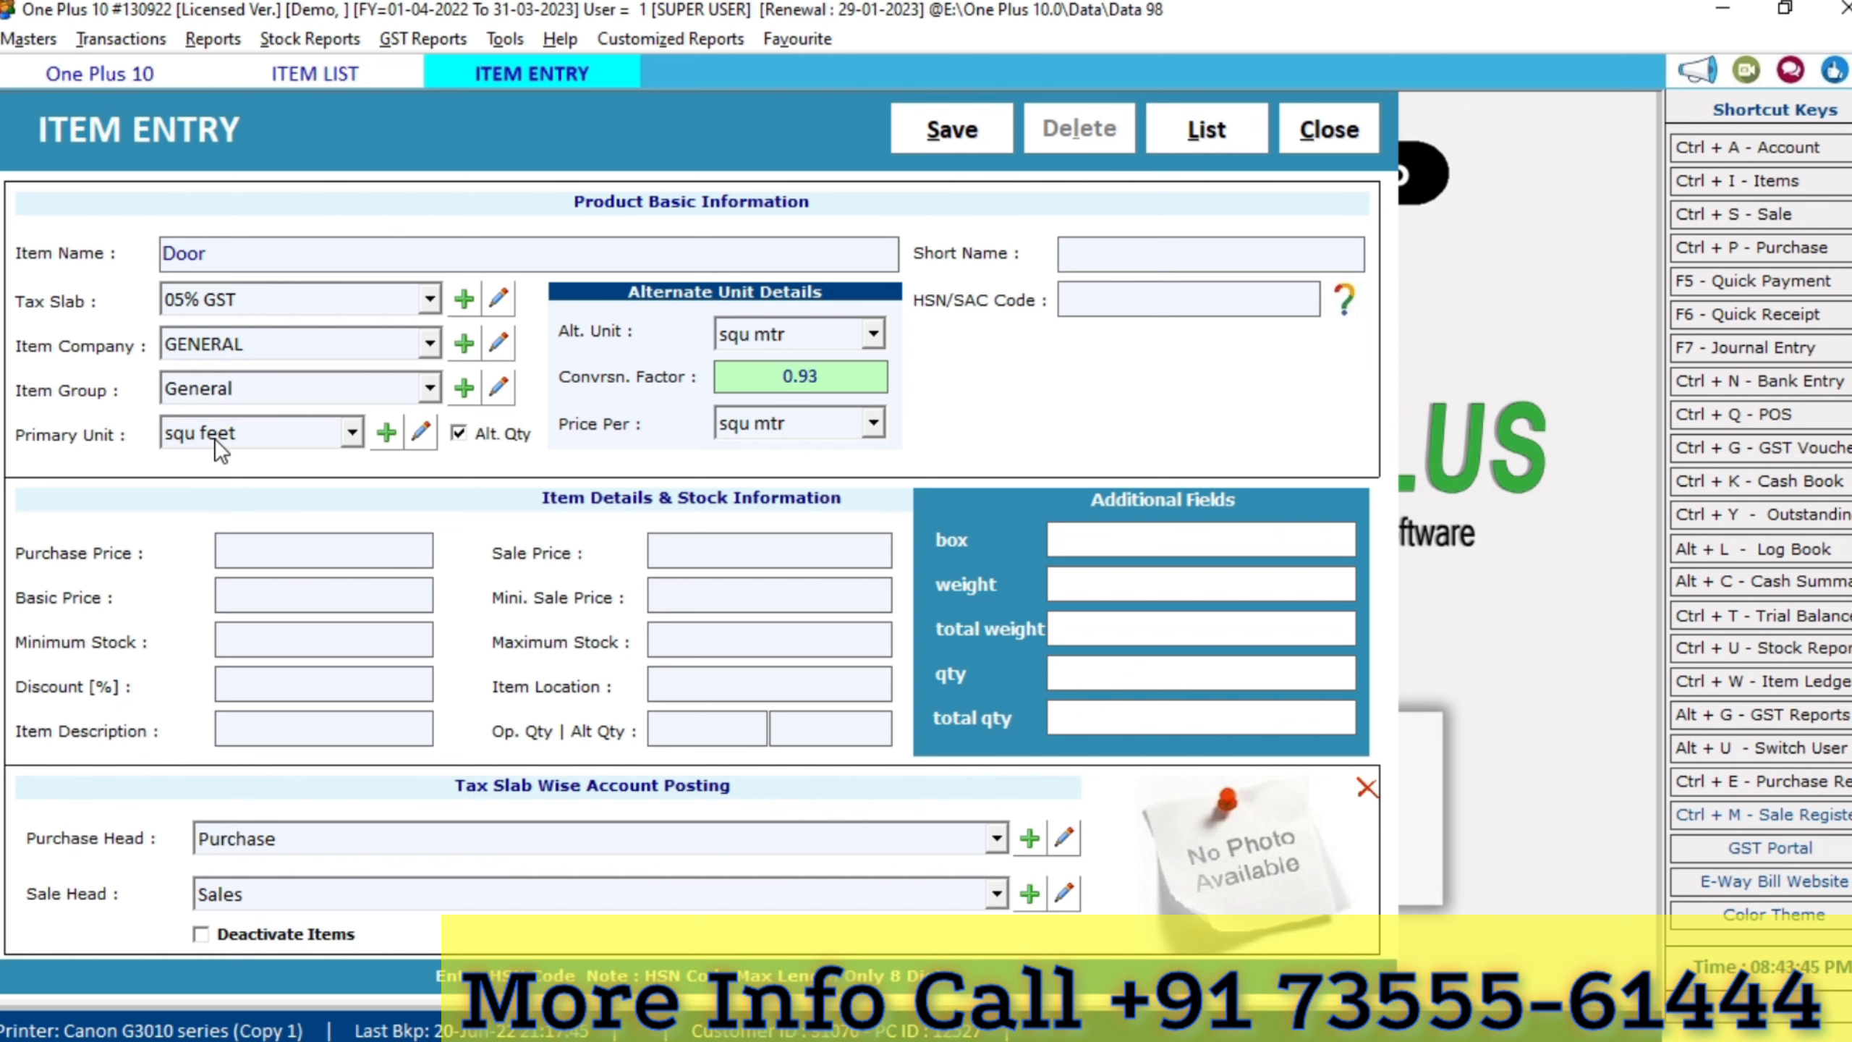
type("28")
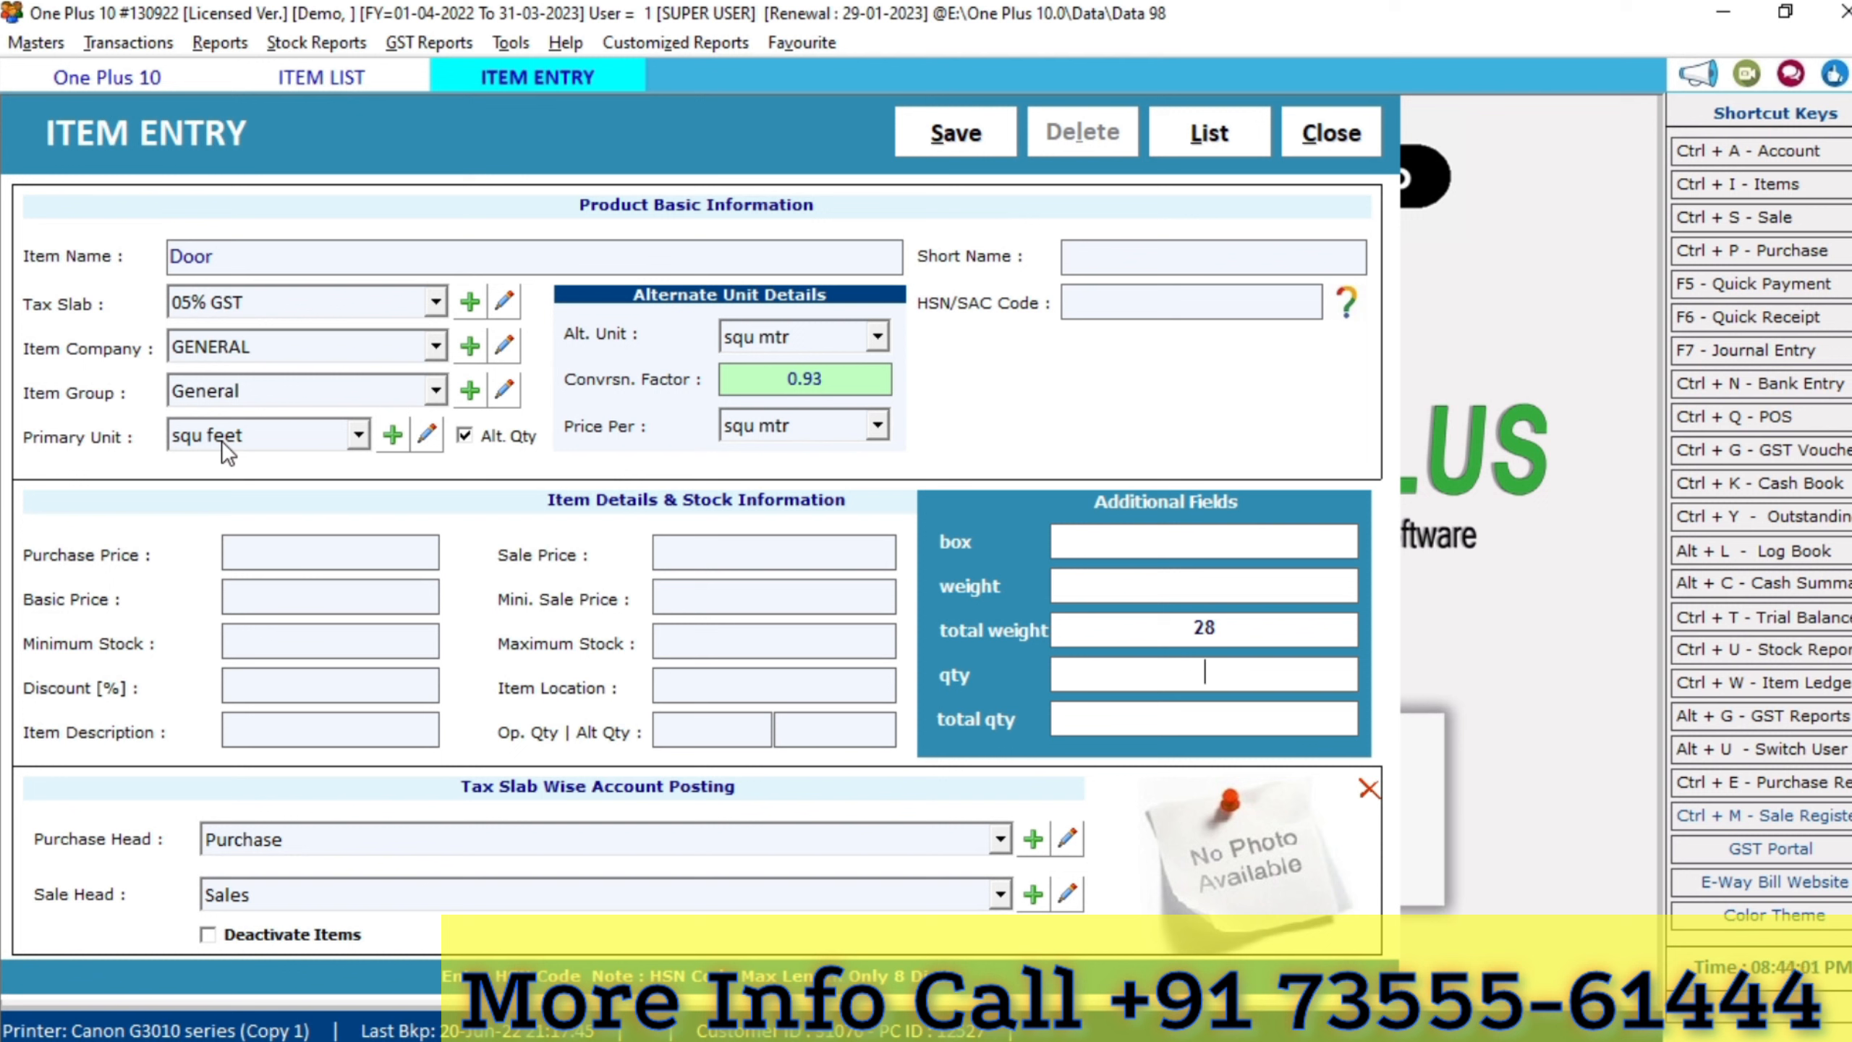
left_click(1261, 630)
key("BackSpace")
key("BackSpace")
type("18")
key("Return")
key("Return")
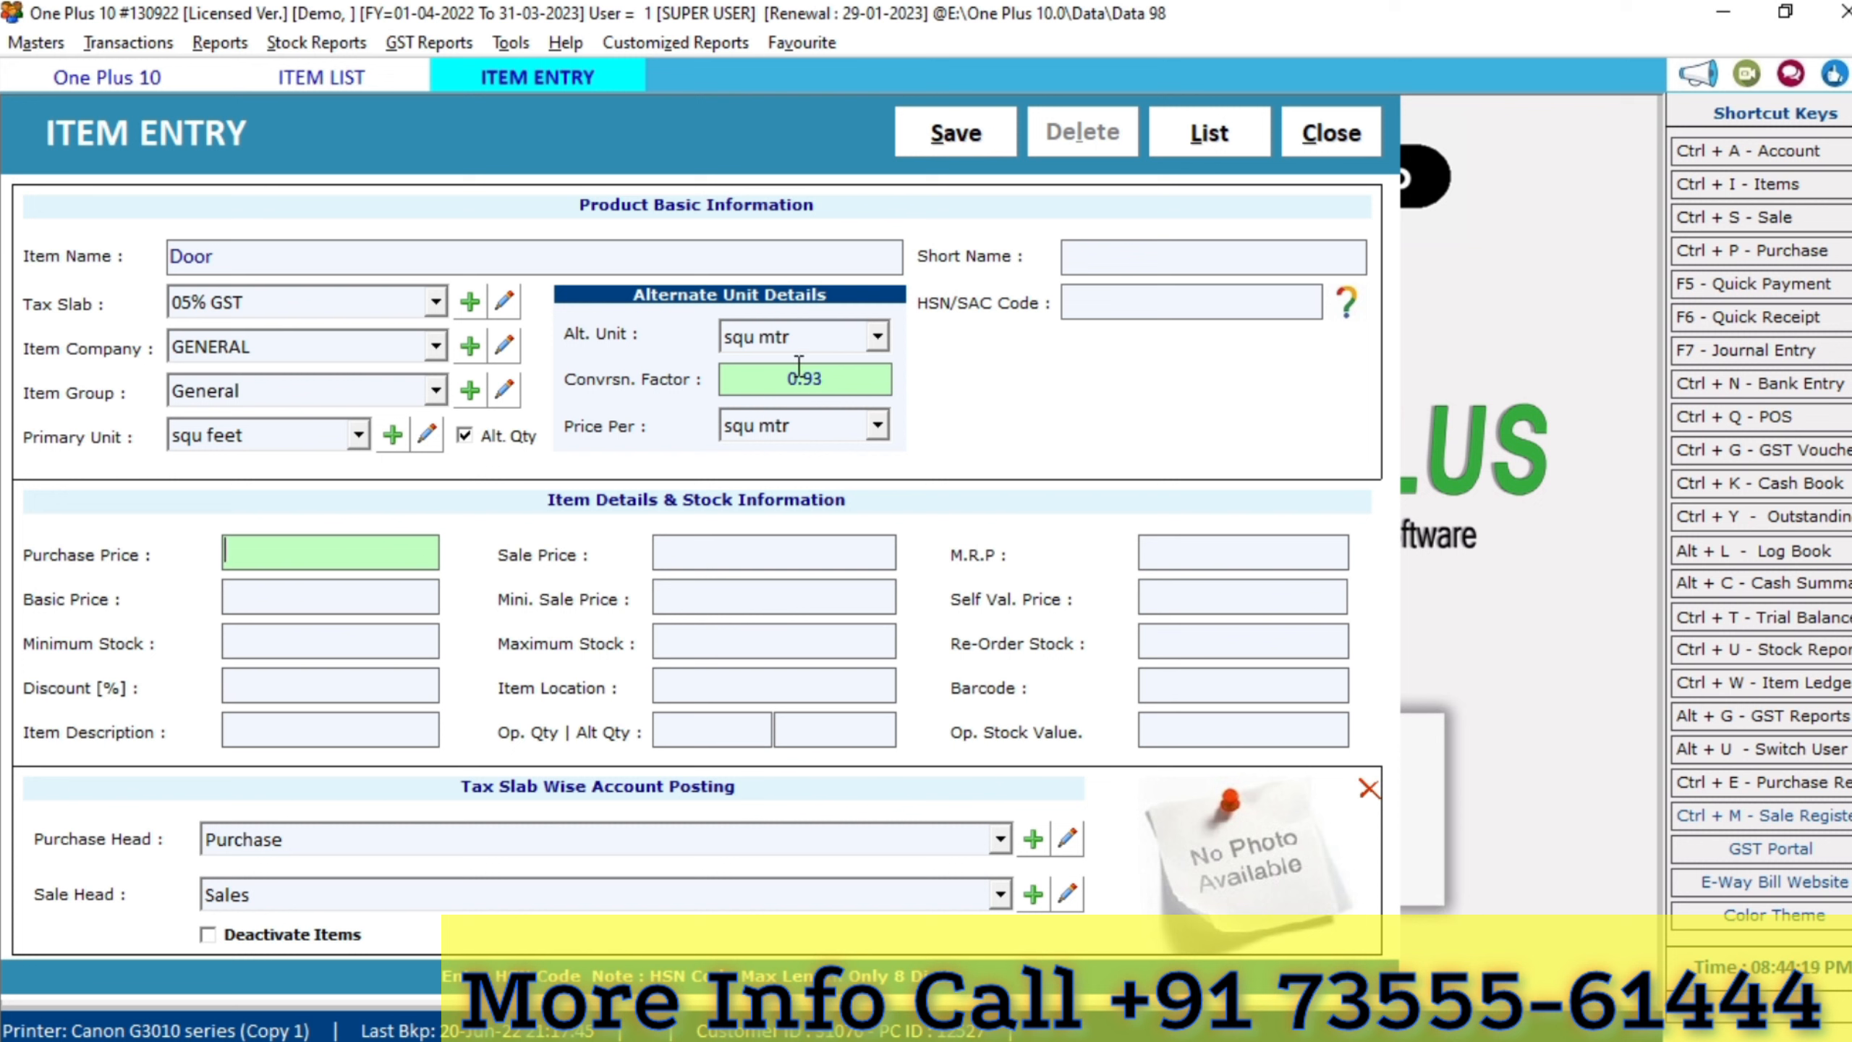
left_click(936, 138)
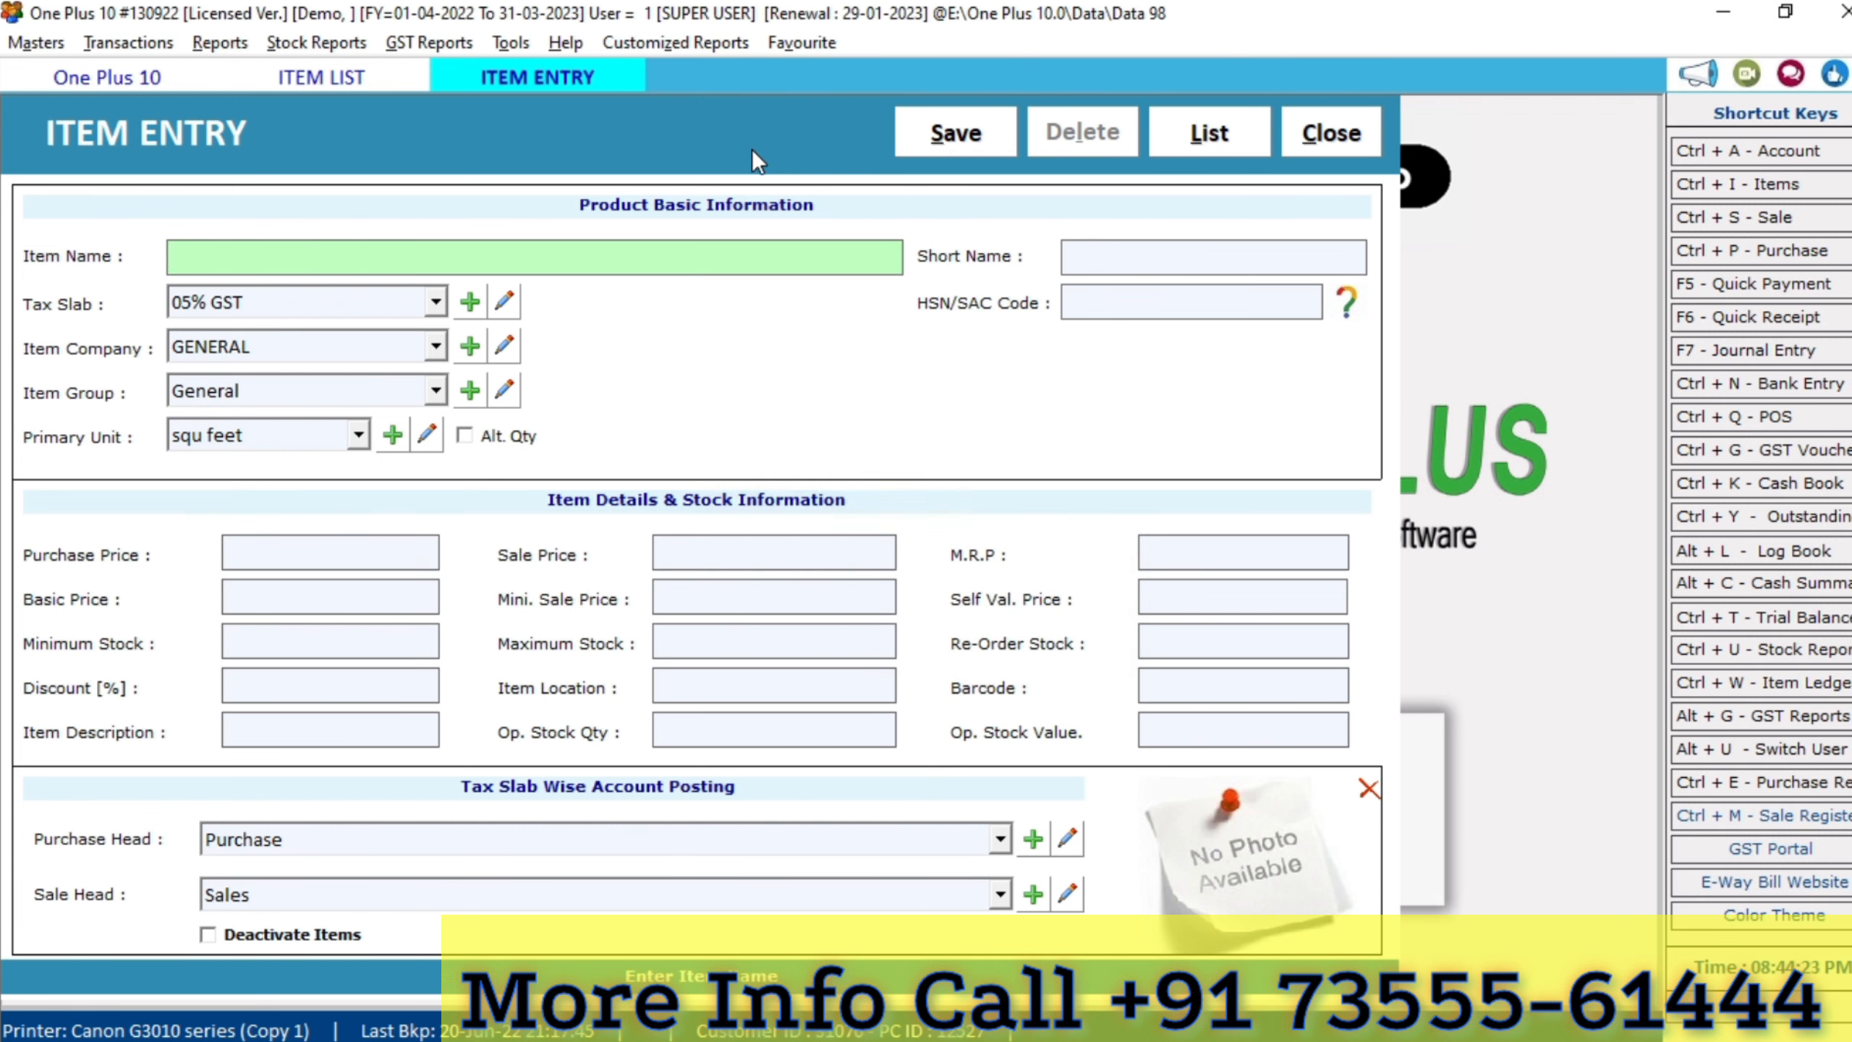
key("Escape")
key("Escape")
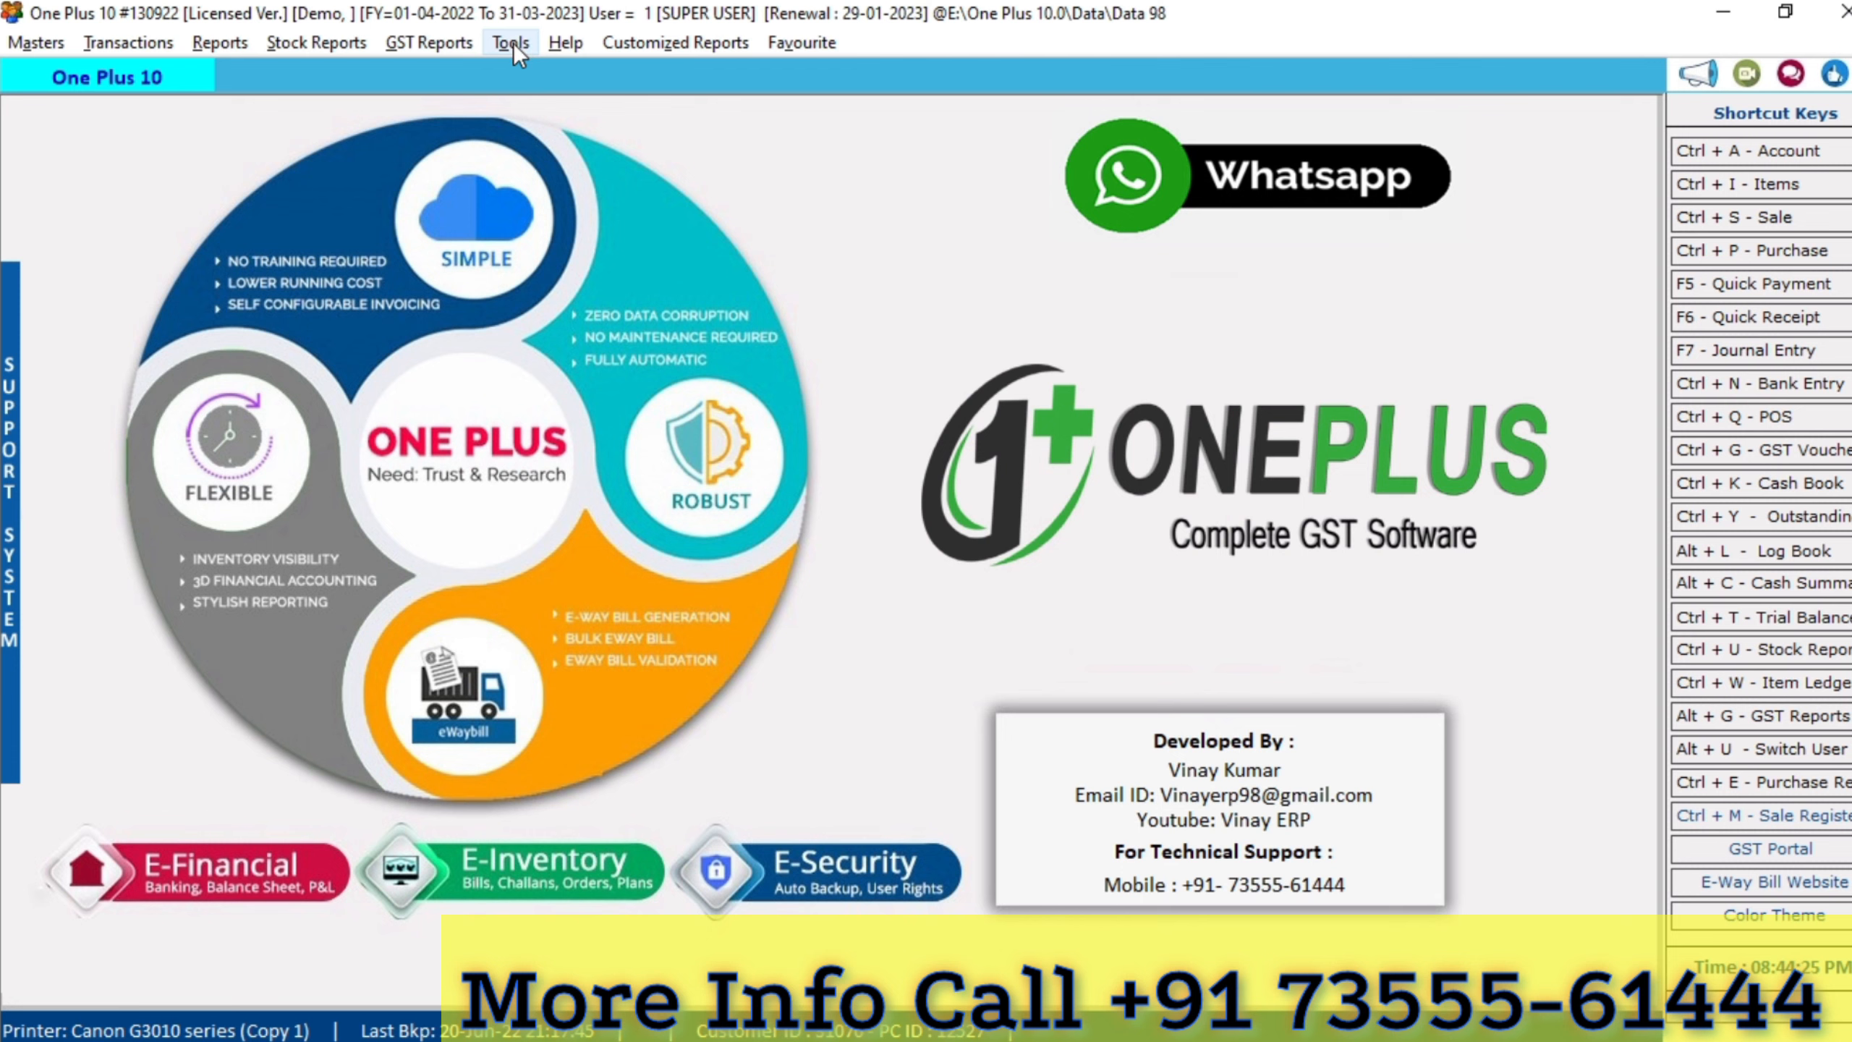
Open the list of sale bills to review the saved entries and close it again
left_click(513, 44)
mouse_move(167, 51)
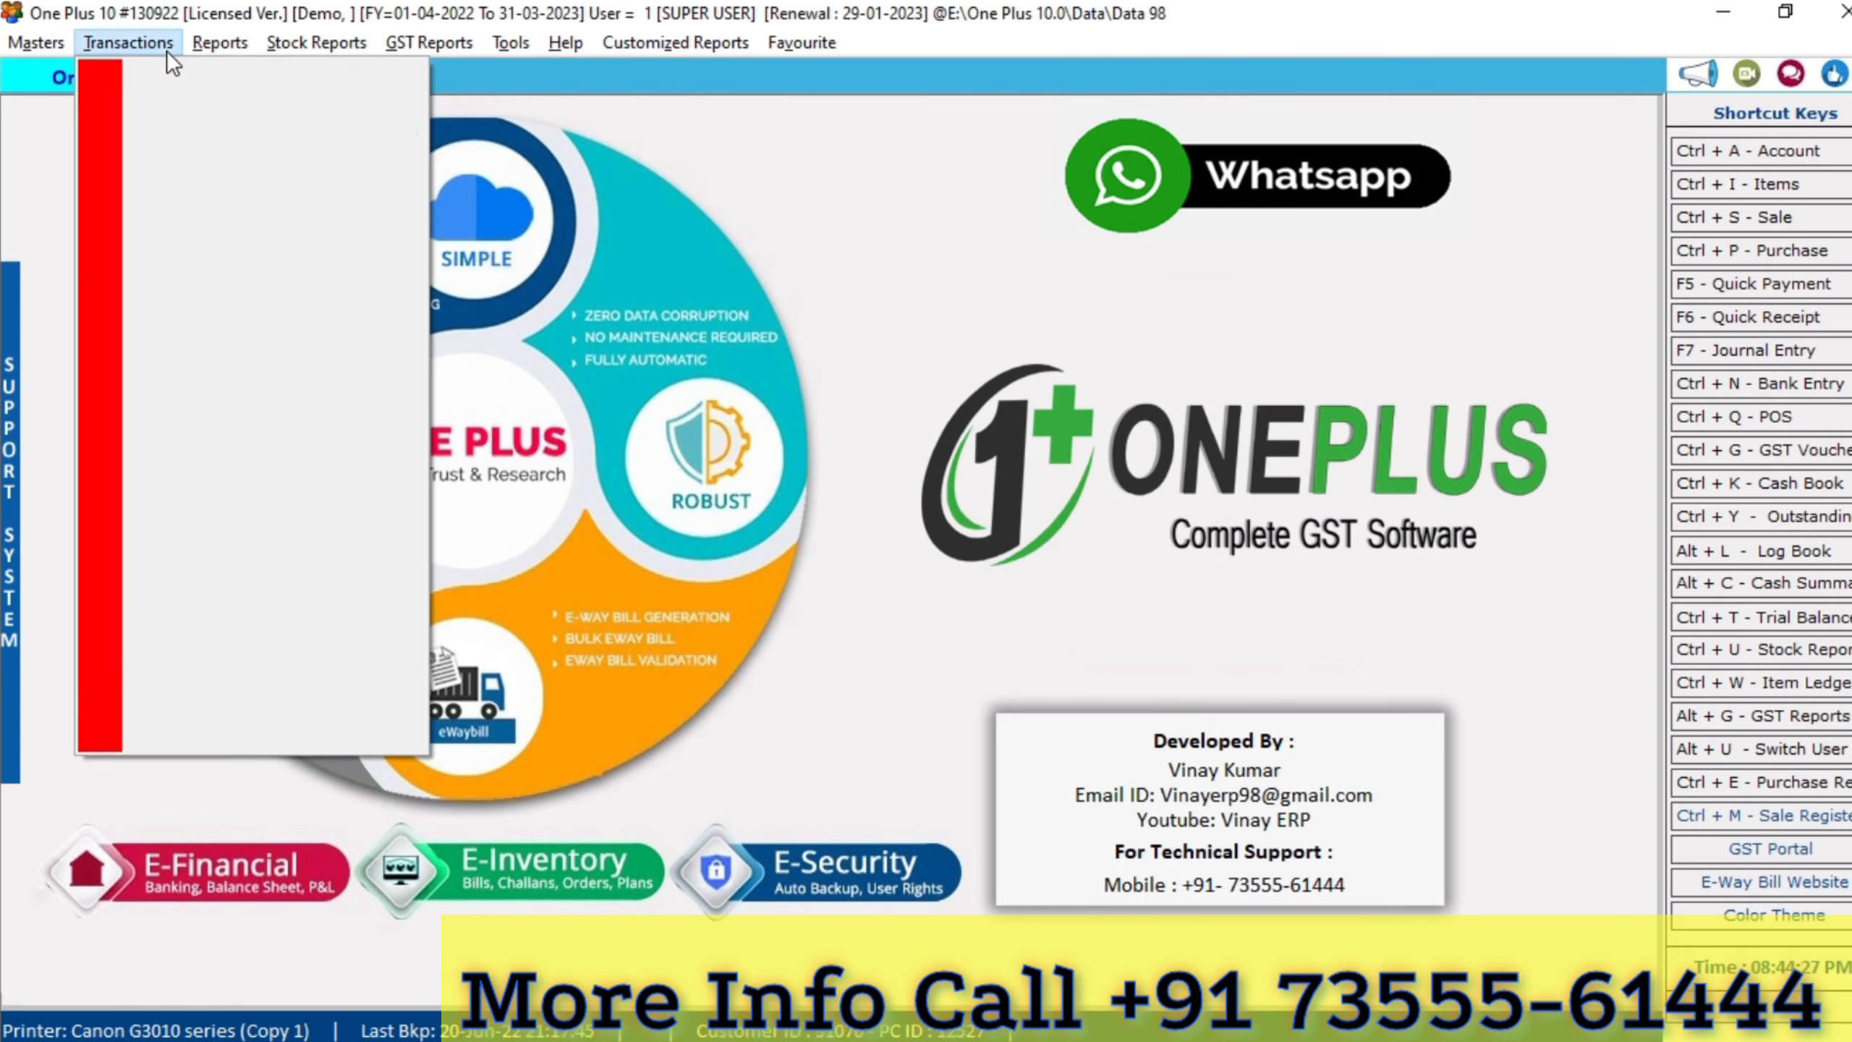
left_click(174, 93)
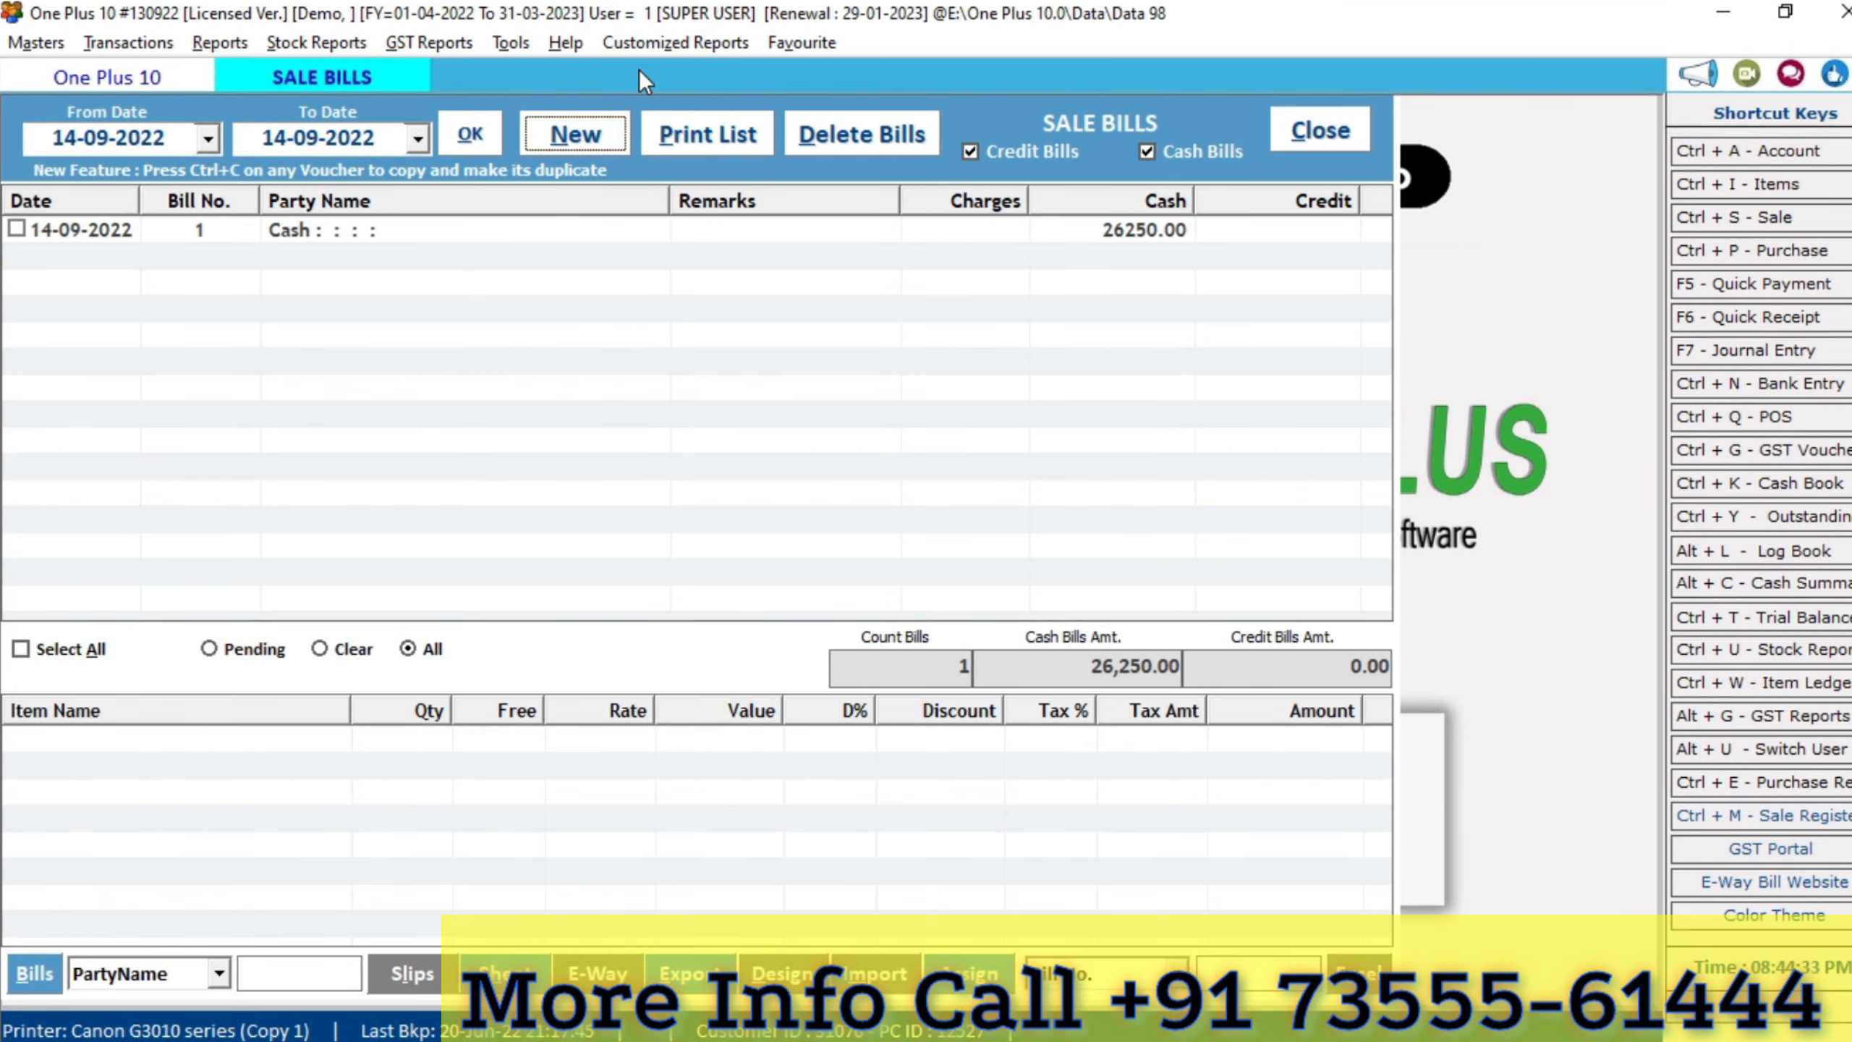
key("Escape")
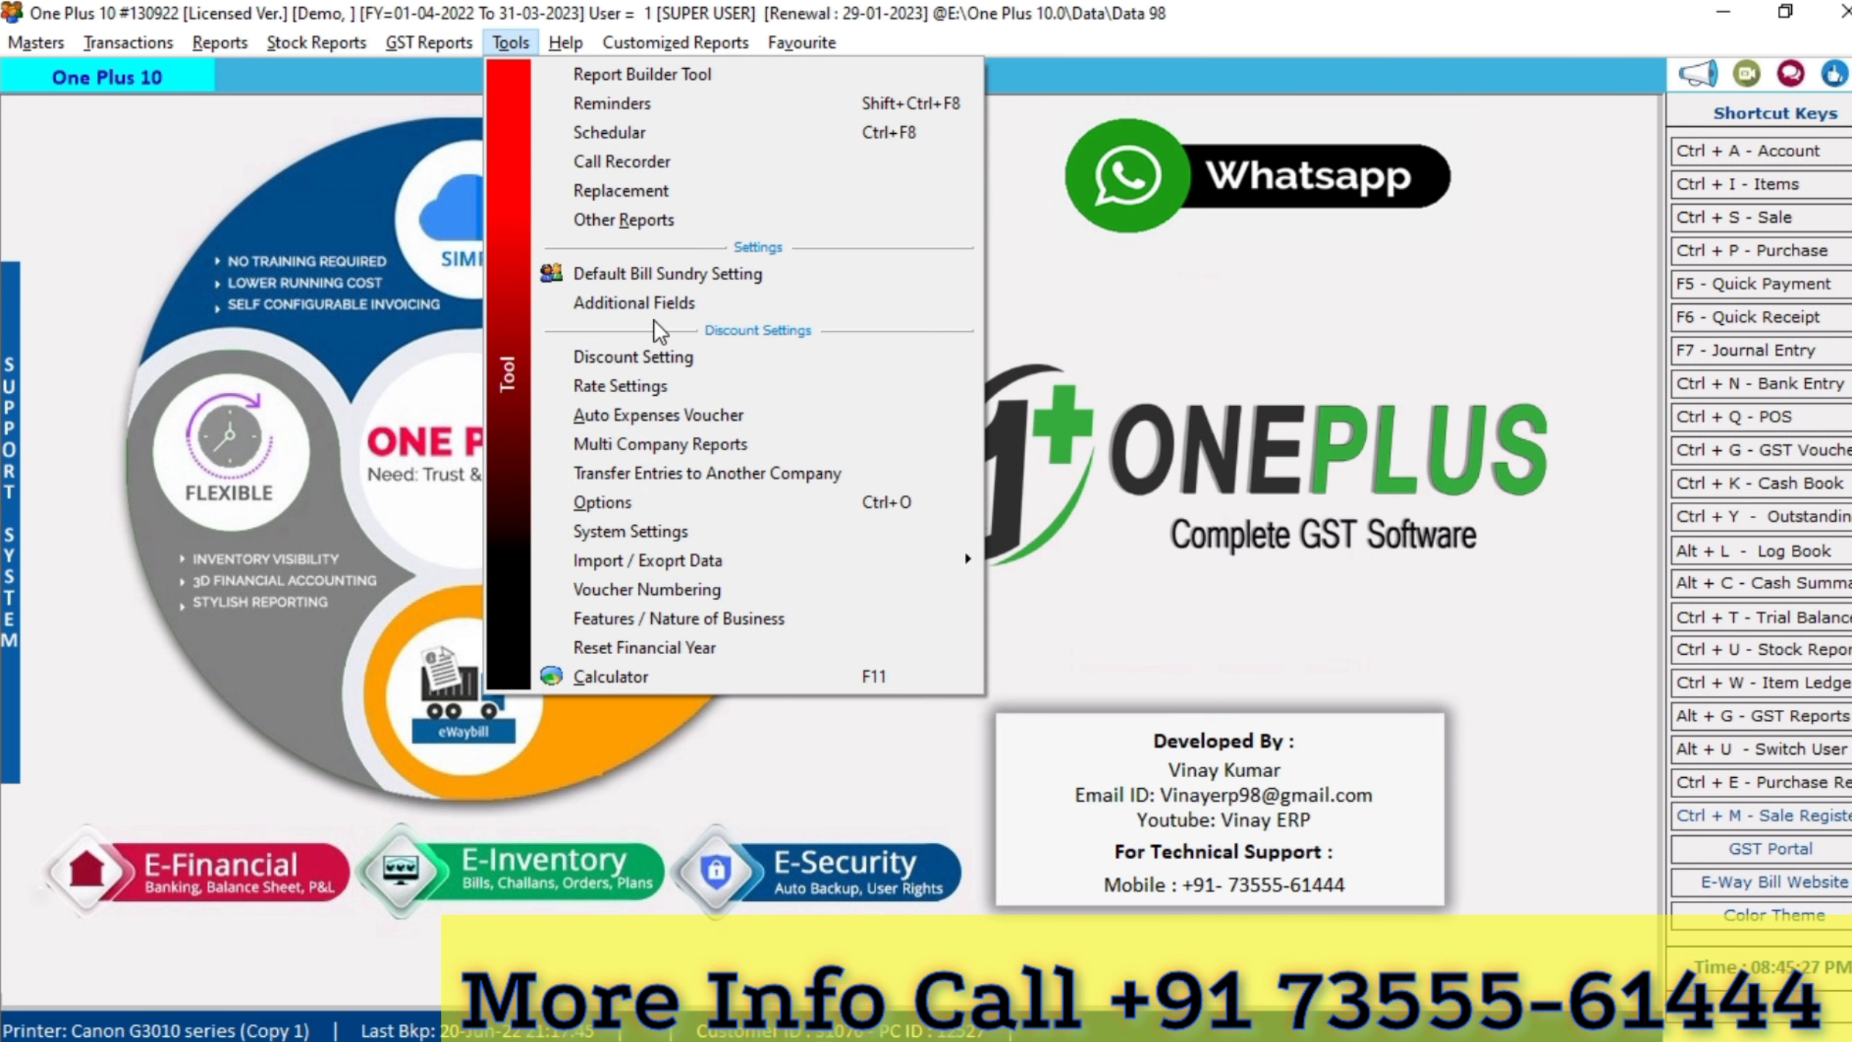
Open the additional fields setup for items and delete the total weight field's formula
left_click(689, 298)
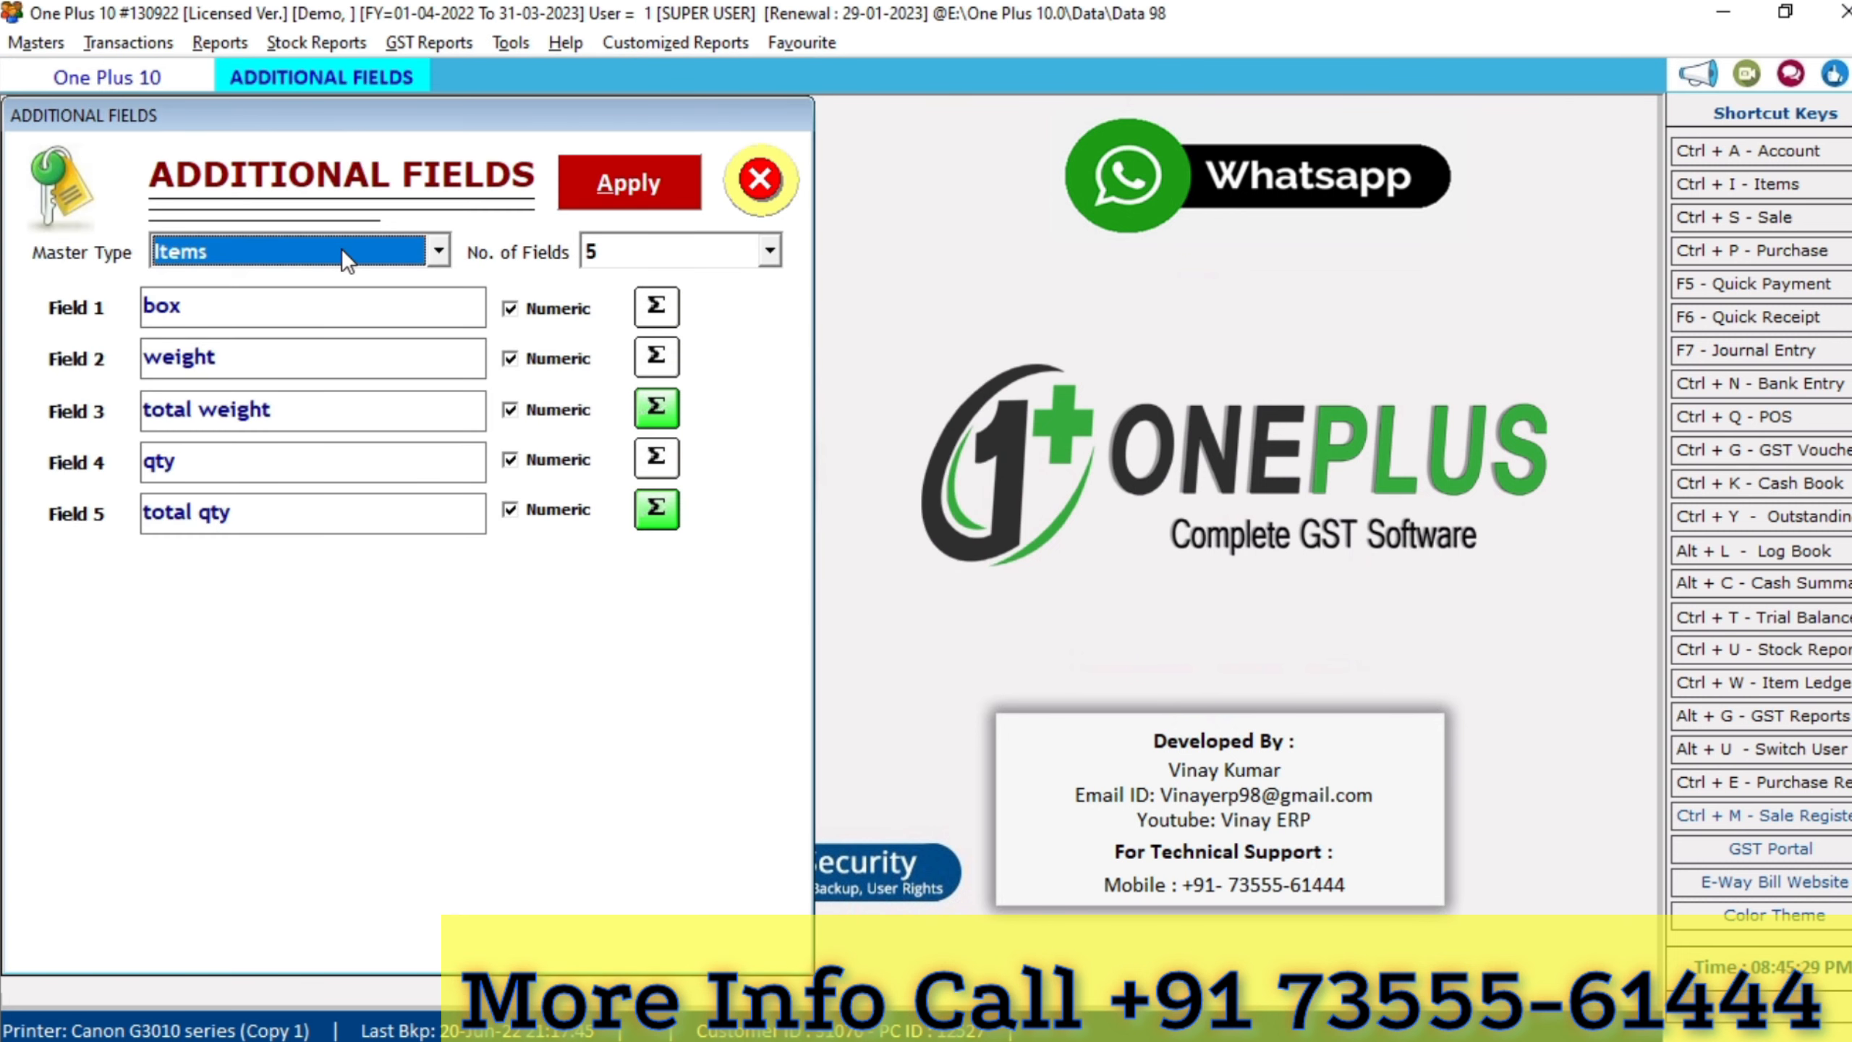
left_click(658, 409)
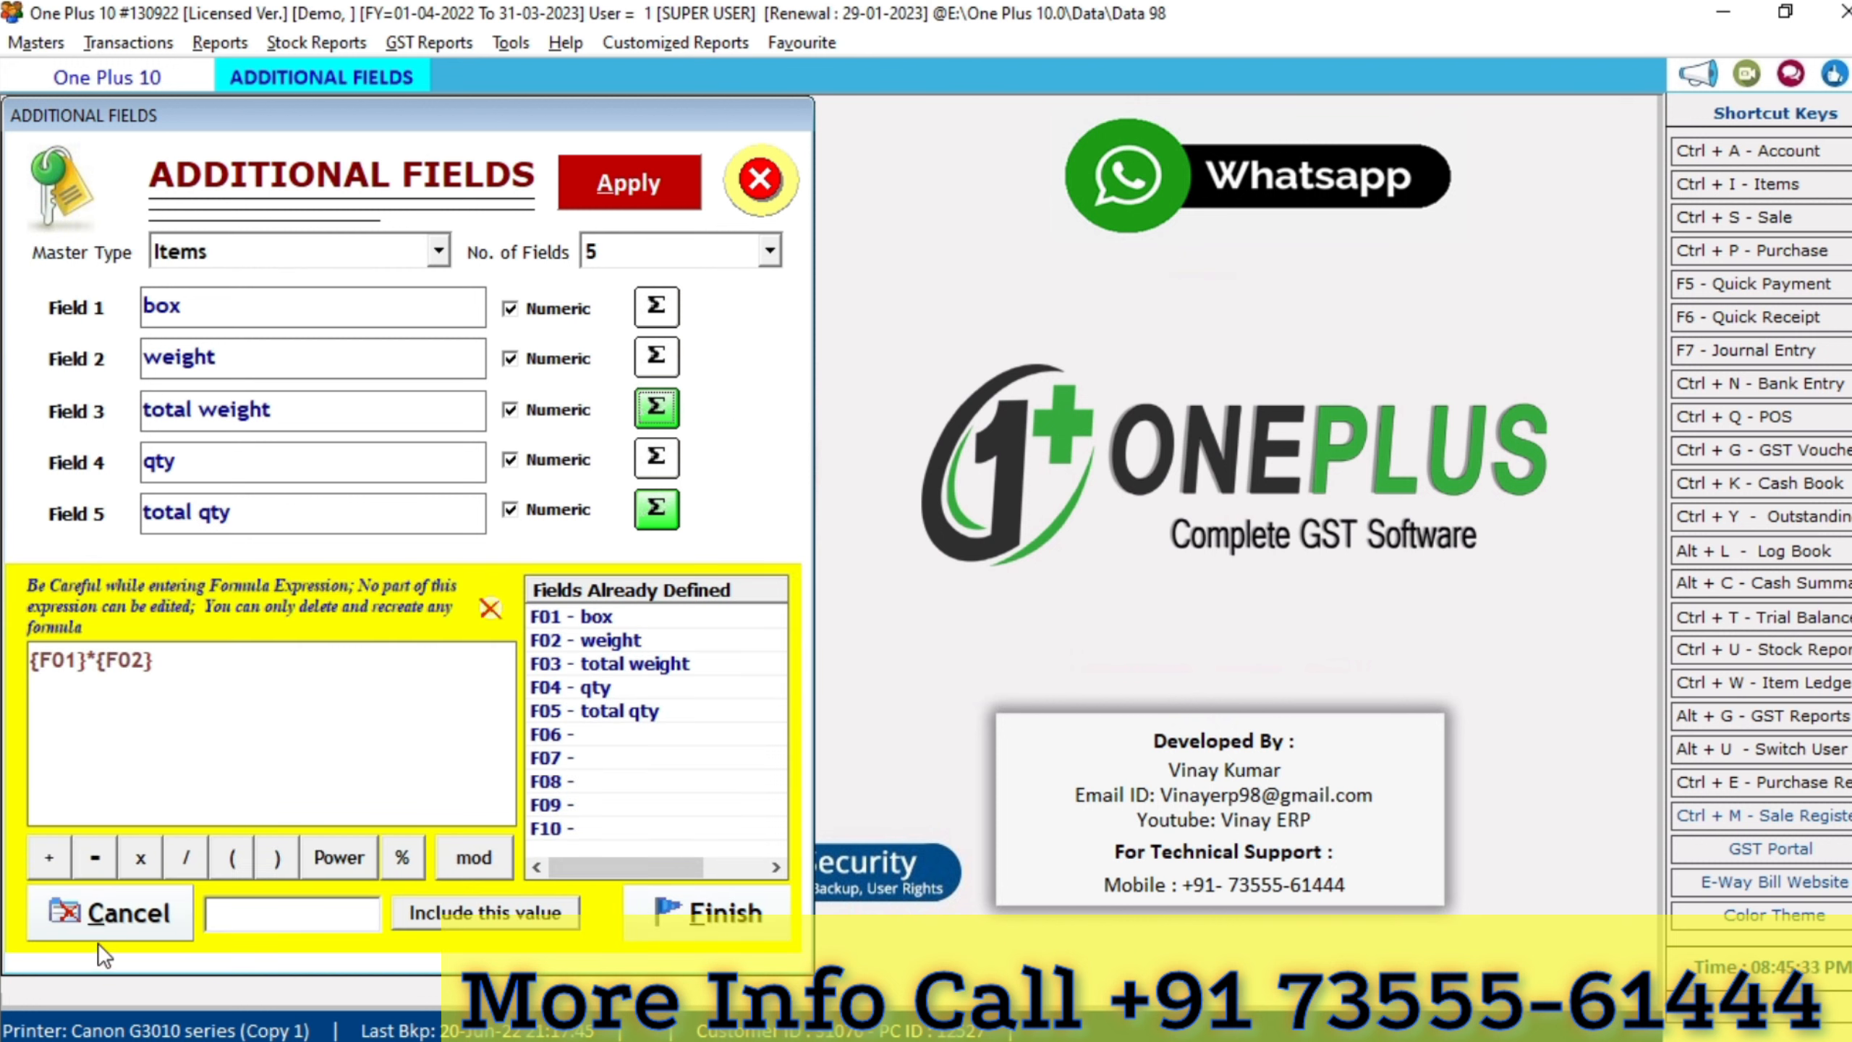
left_click(92, 924)
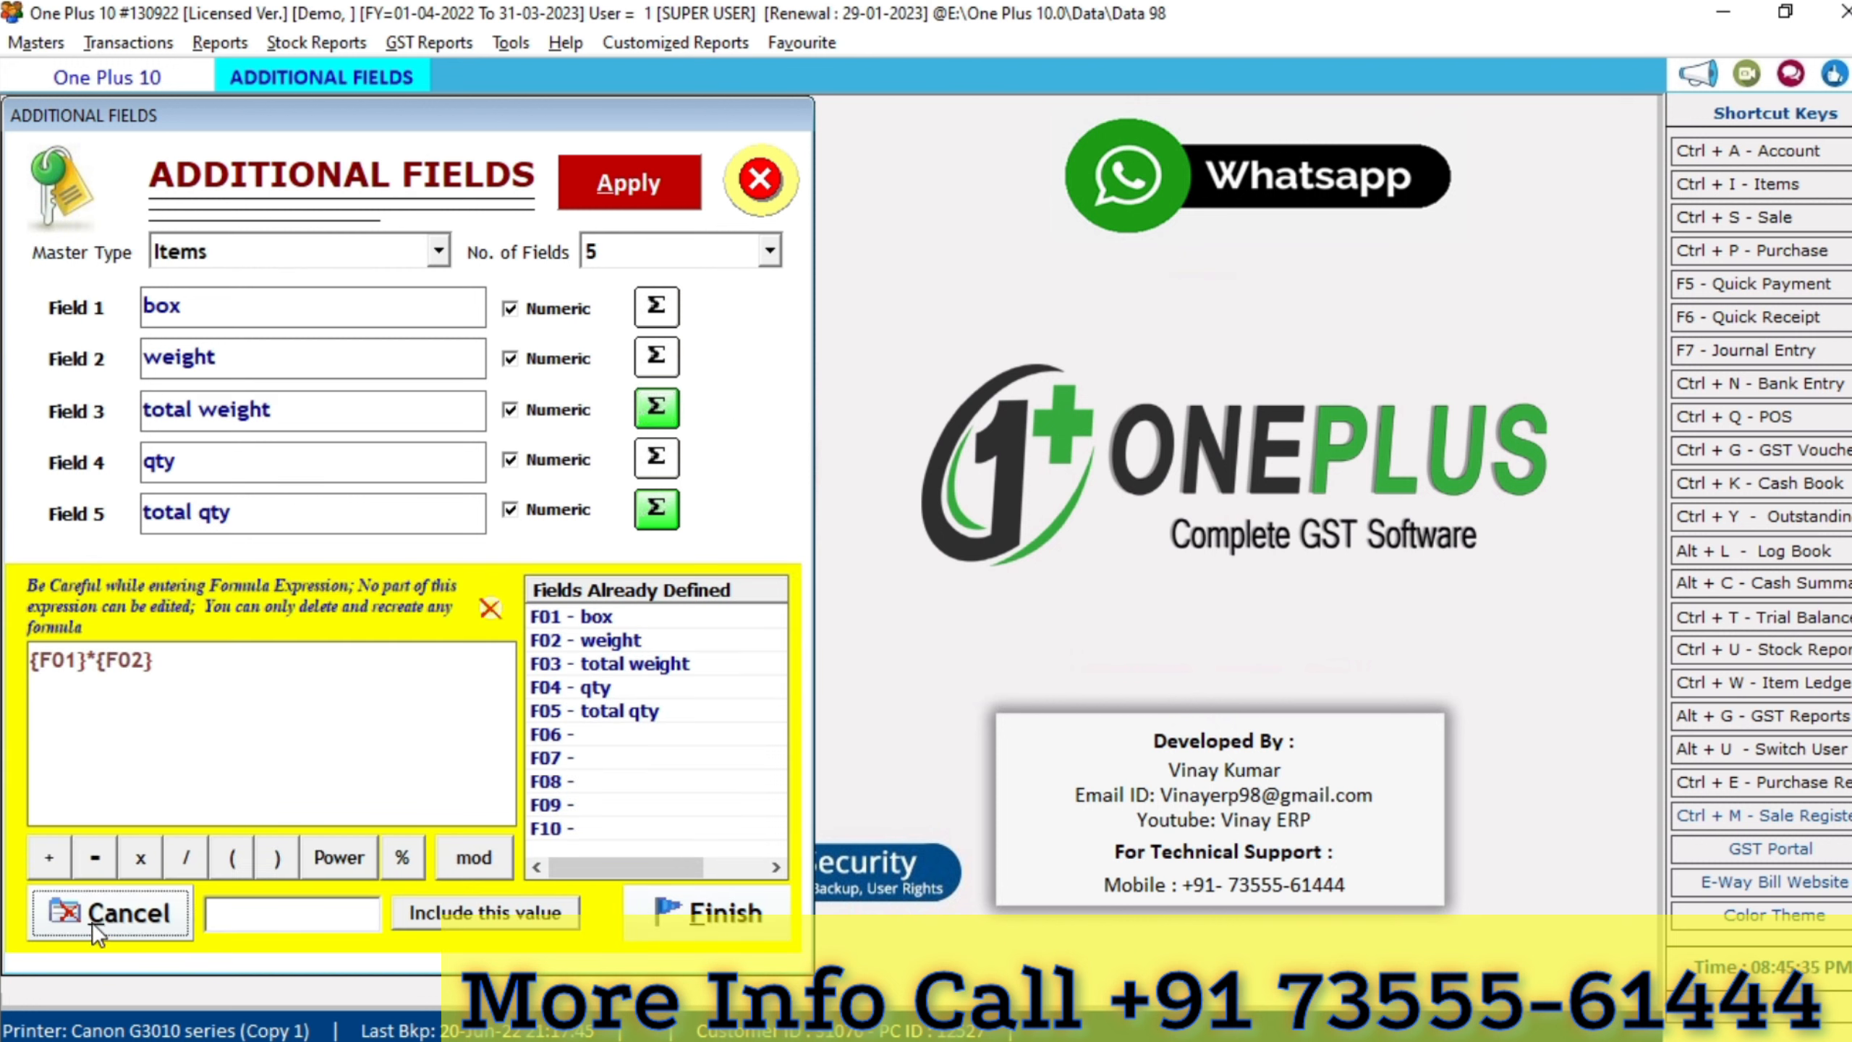
left_click(490, 607)
key("Return")
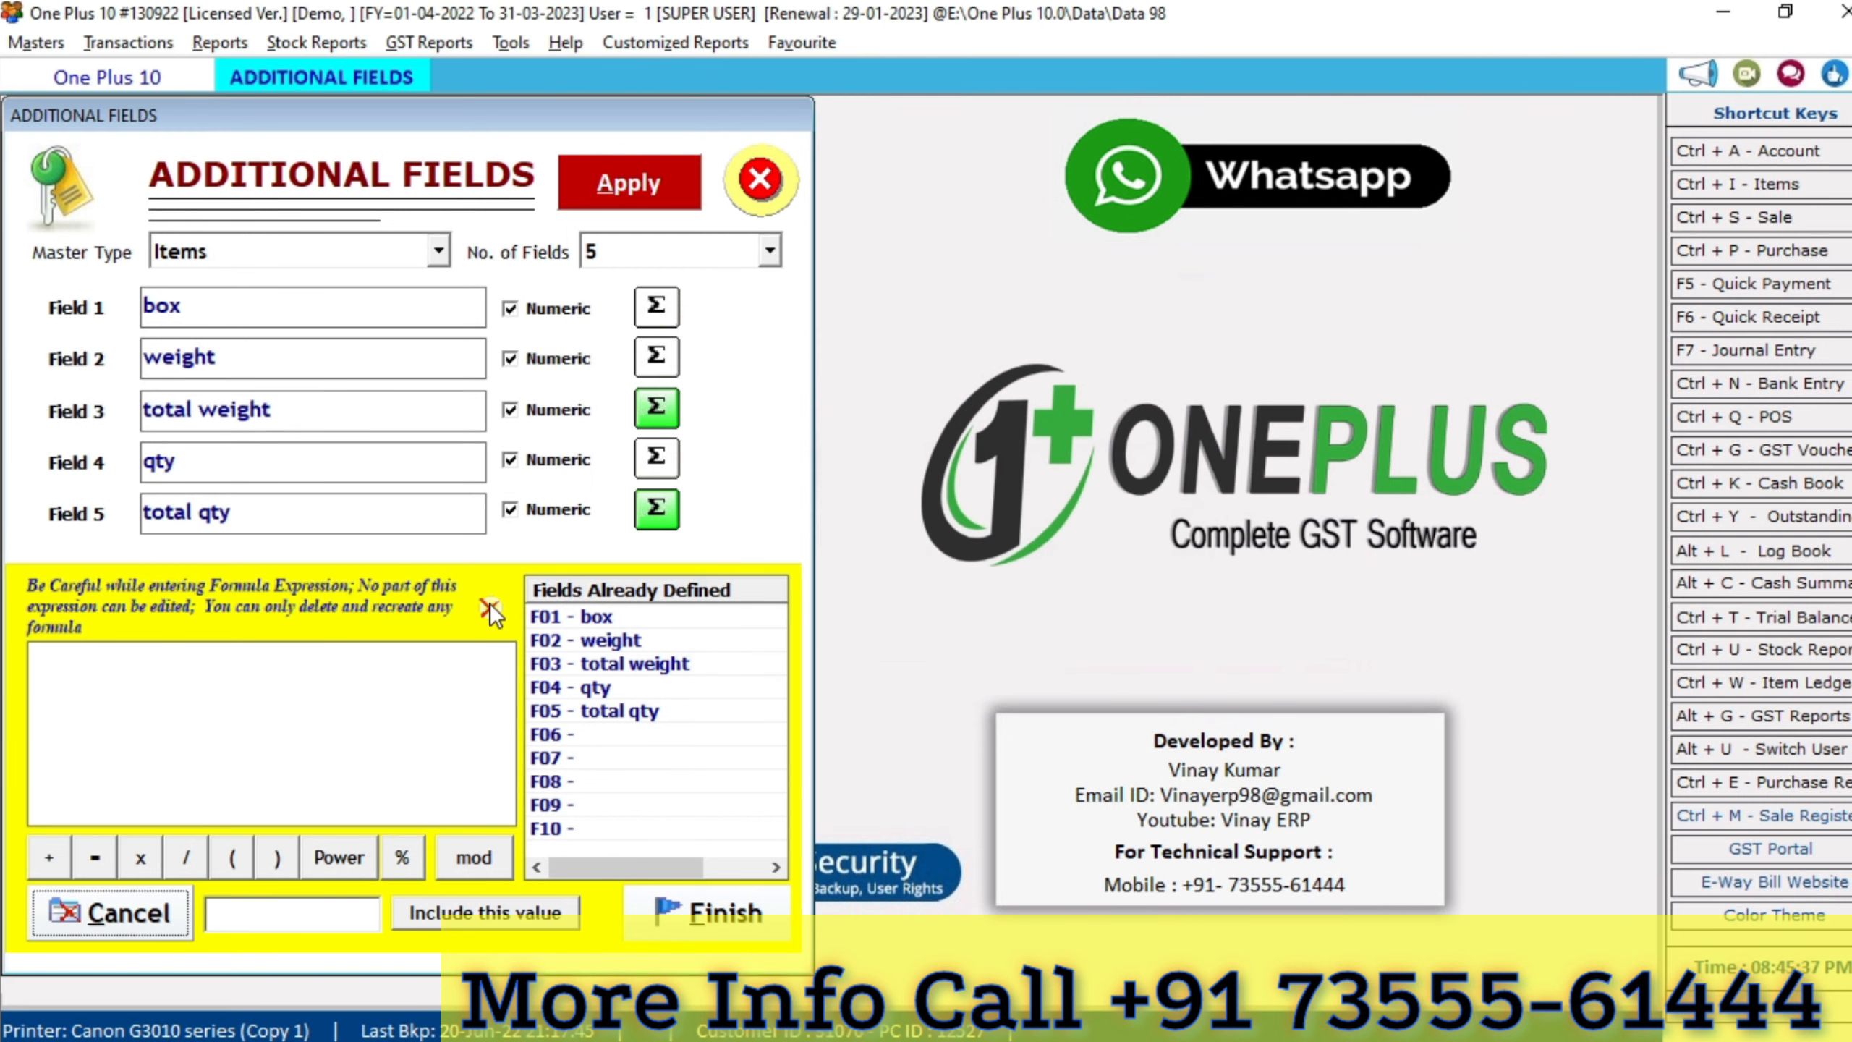
left_click(718, 918)
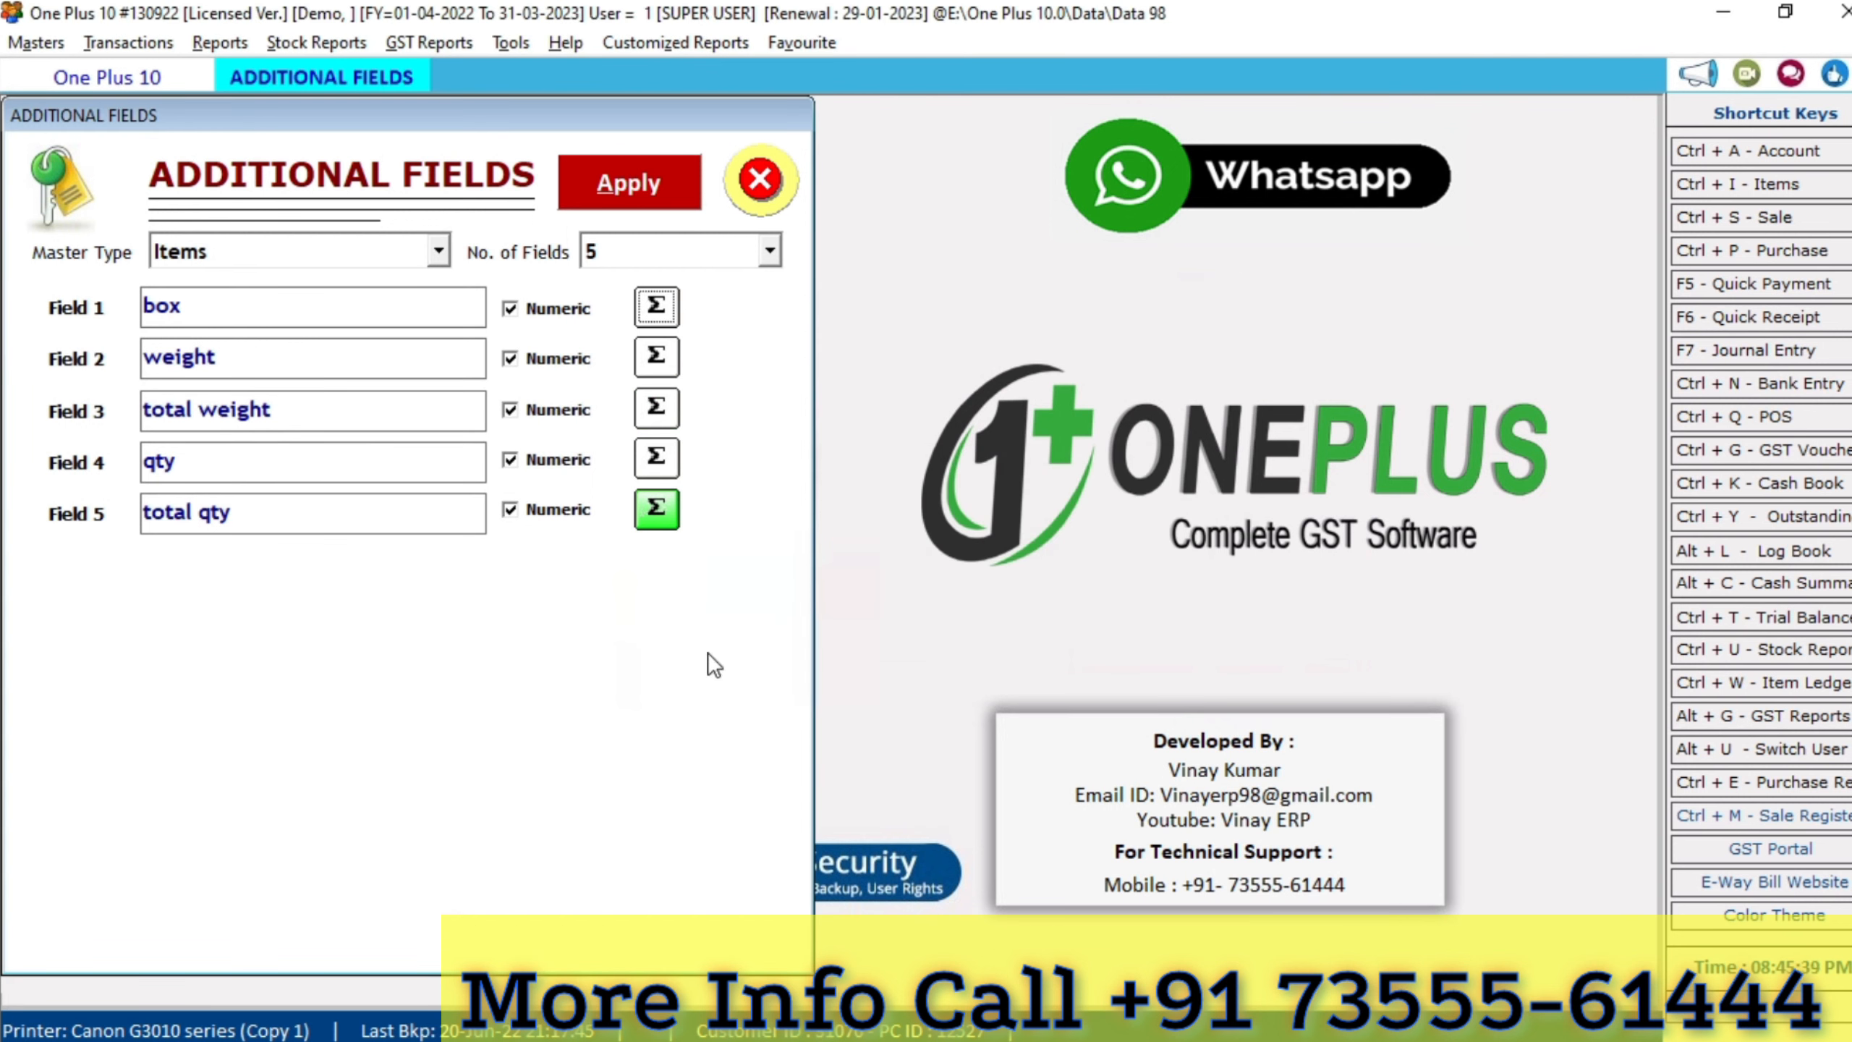
Delete the formula of the total qty field as well
left_click(656, 509)
left_click(489, 607)
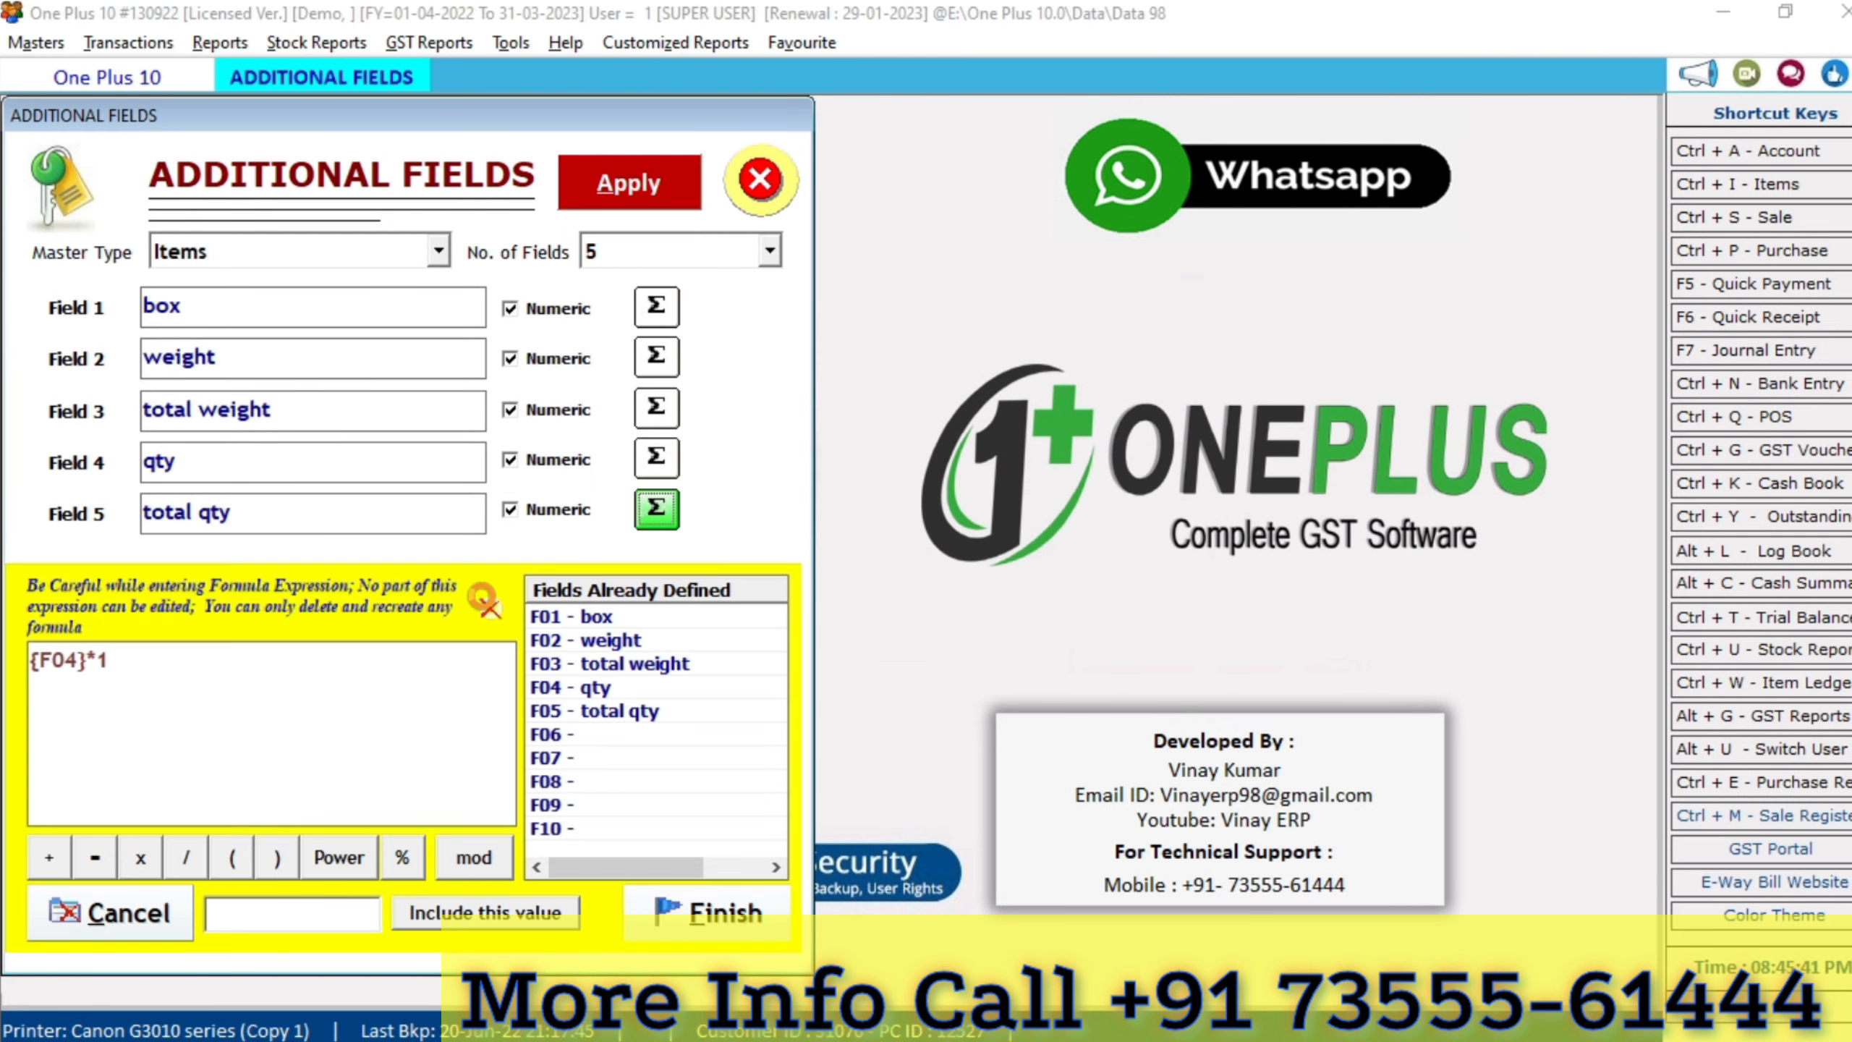
left_click(971, 636)
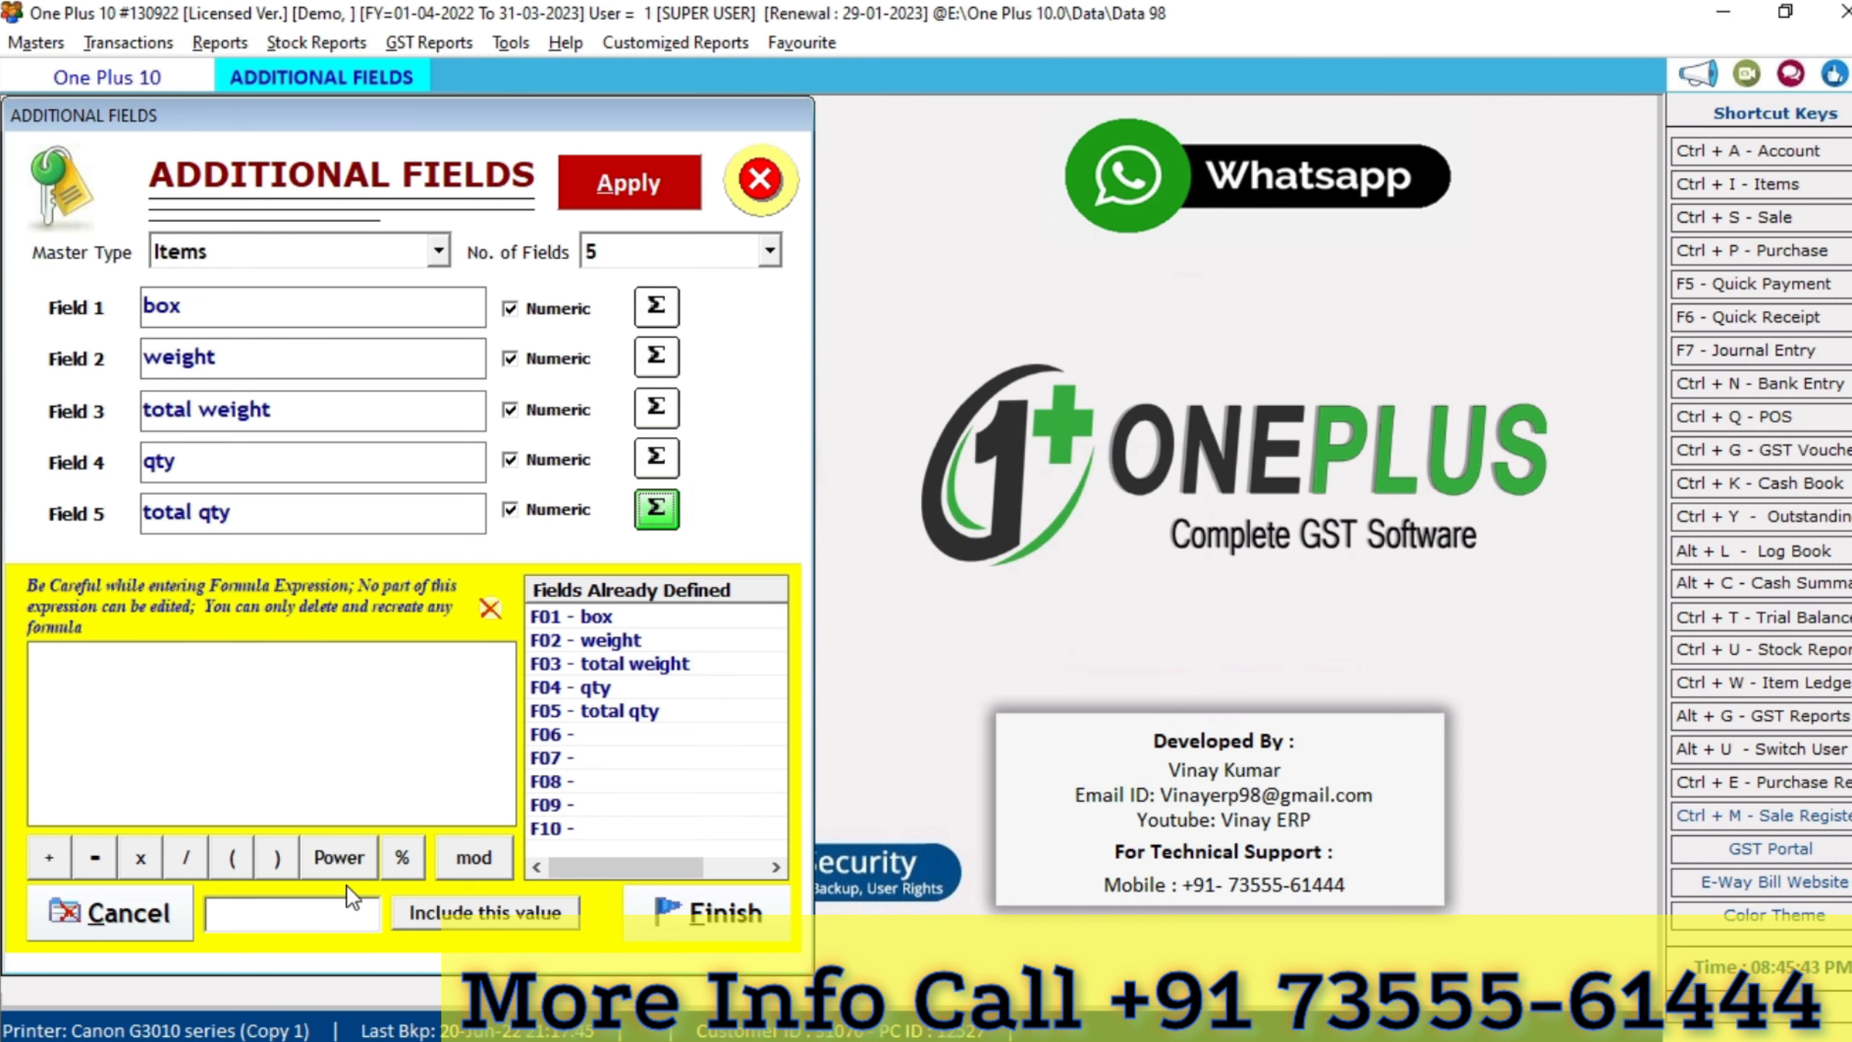
left_click(718, 912)
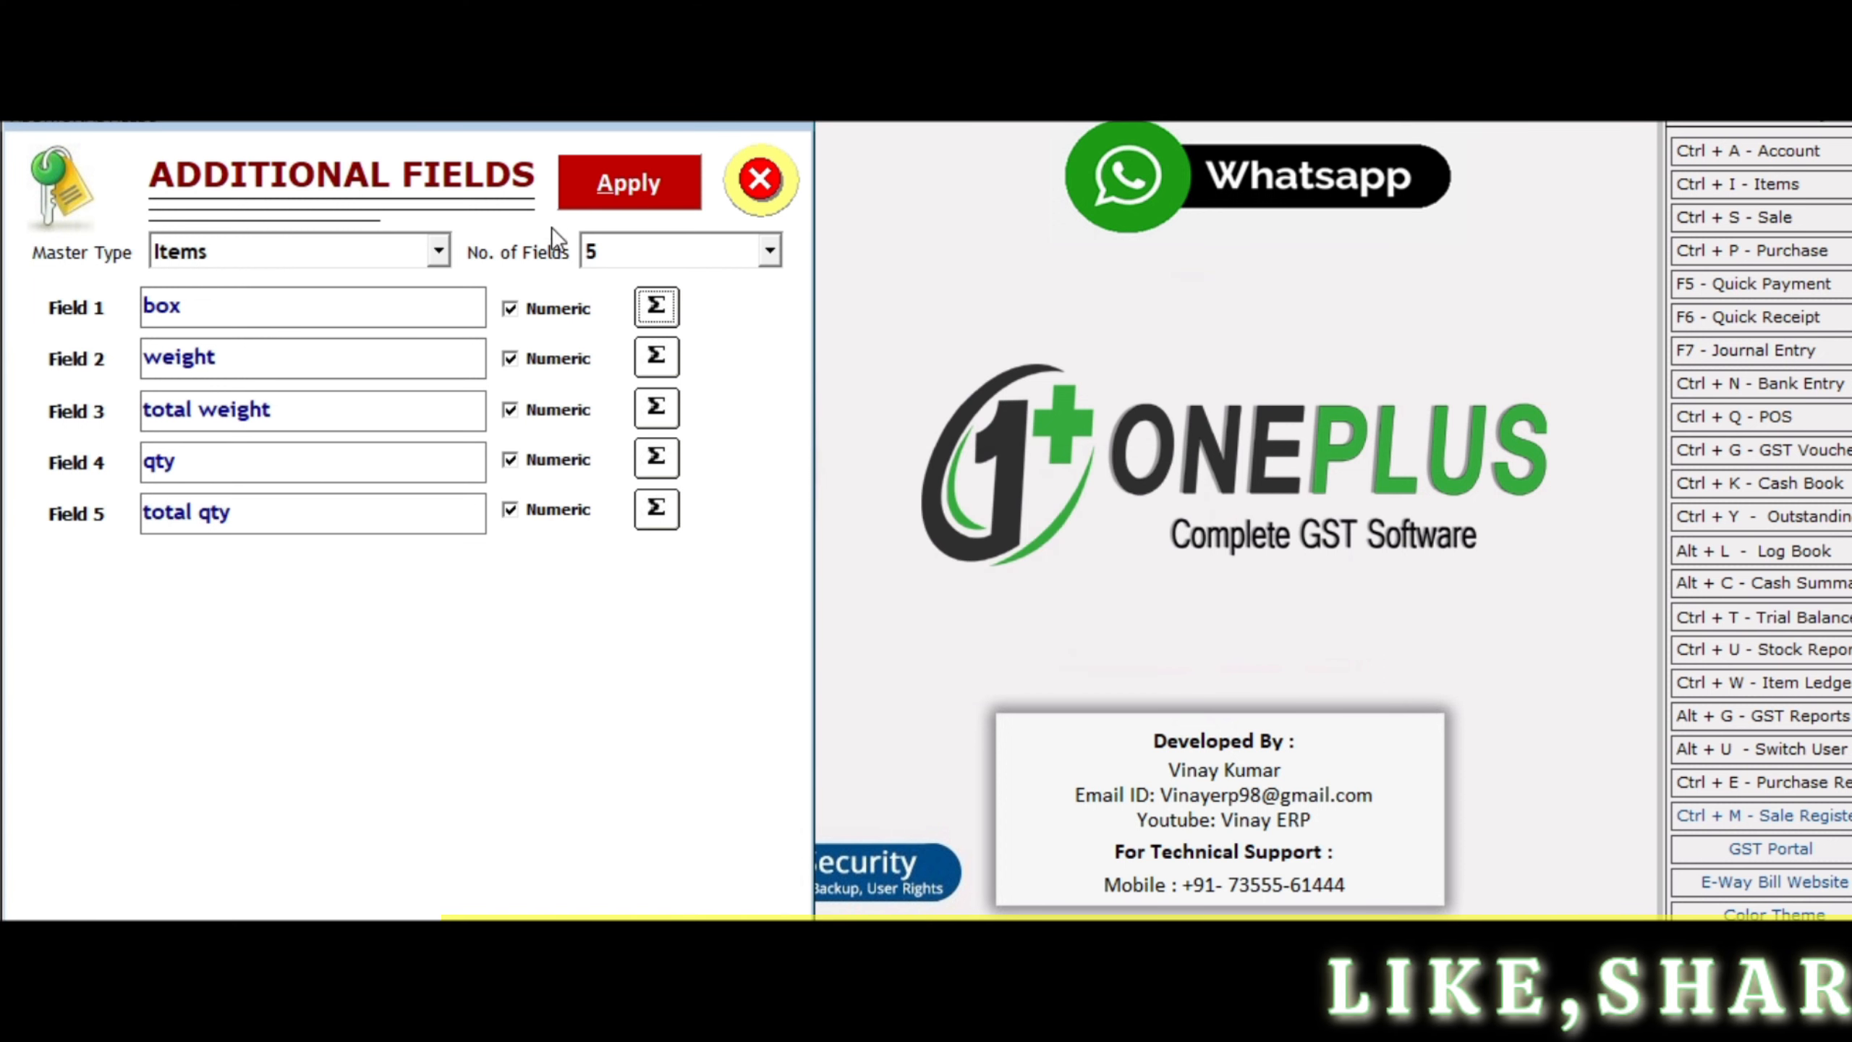
Reduce the number of additional item fields to 3
left_click(634, 245)
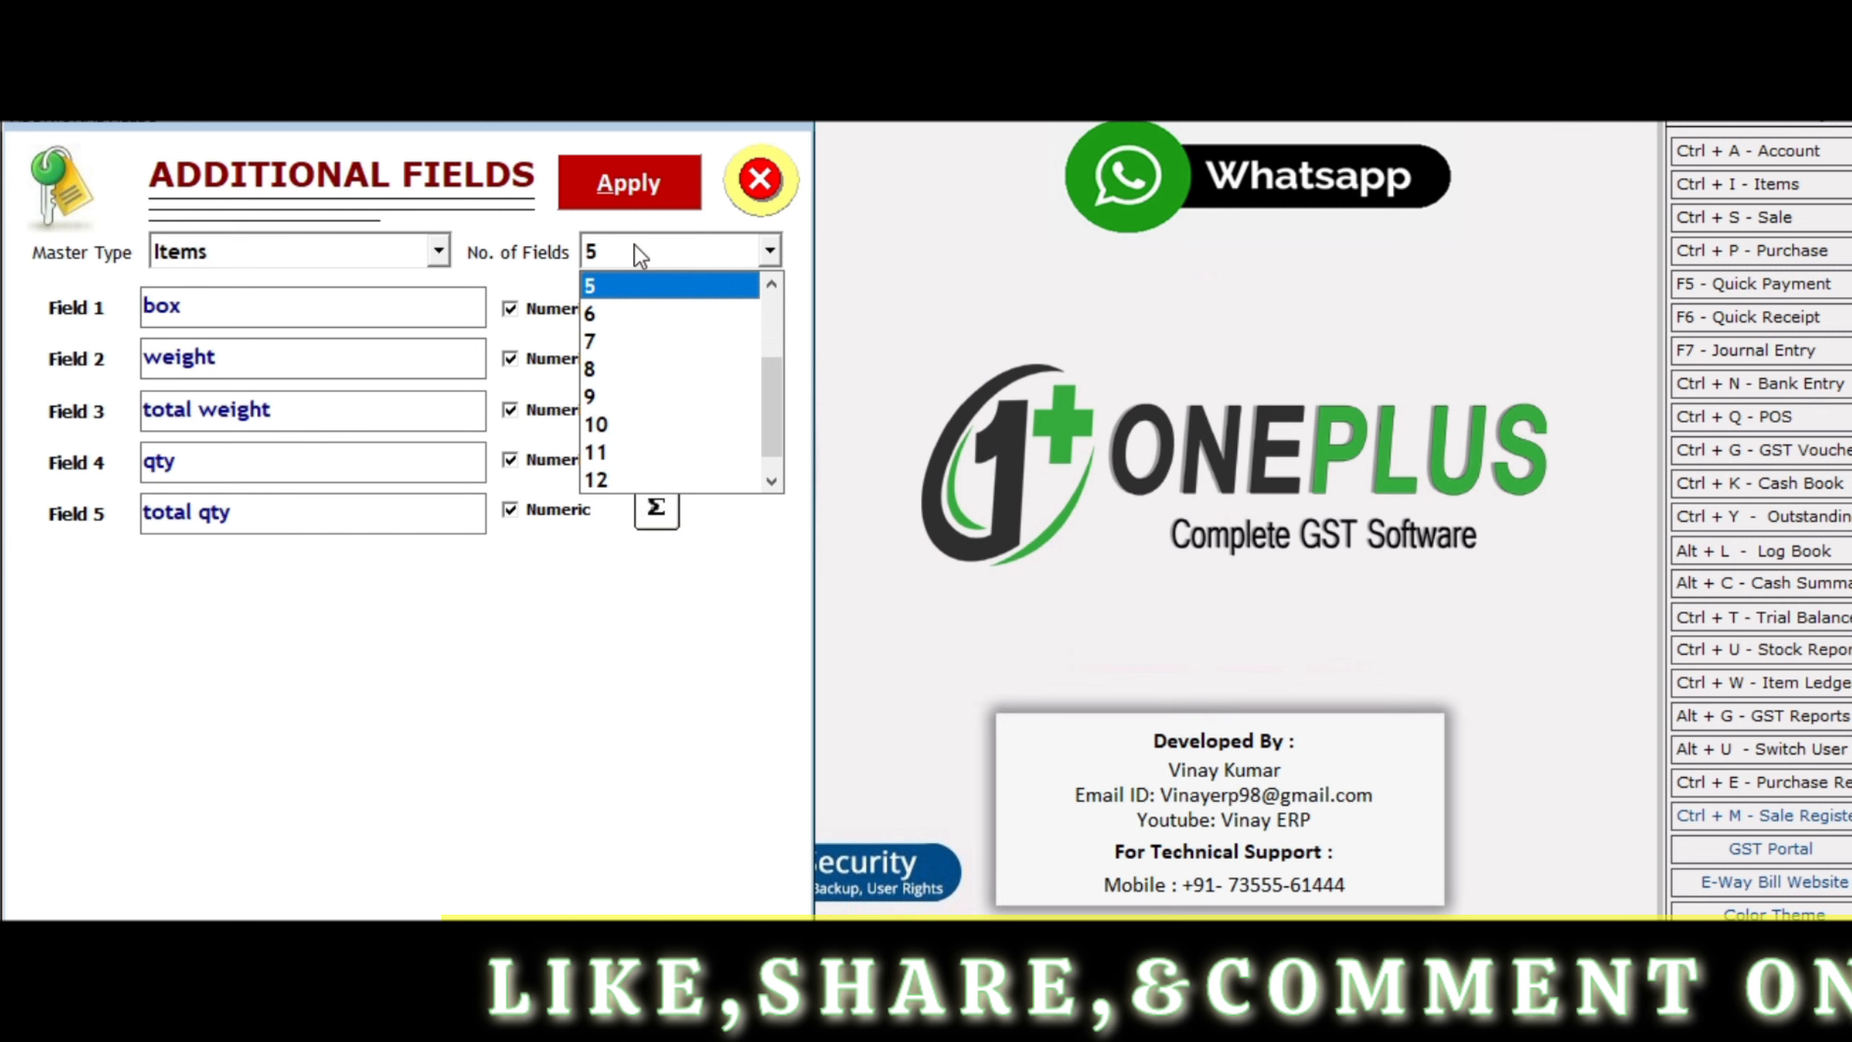
key("Up")
key("Up")
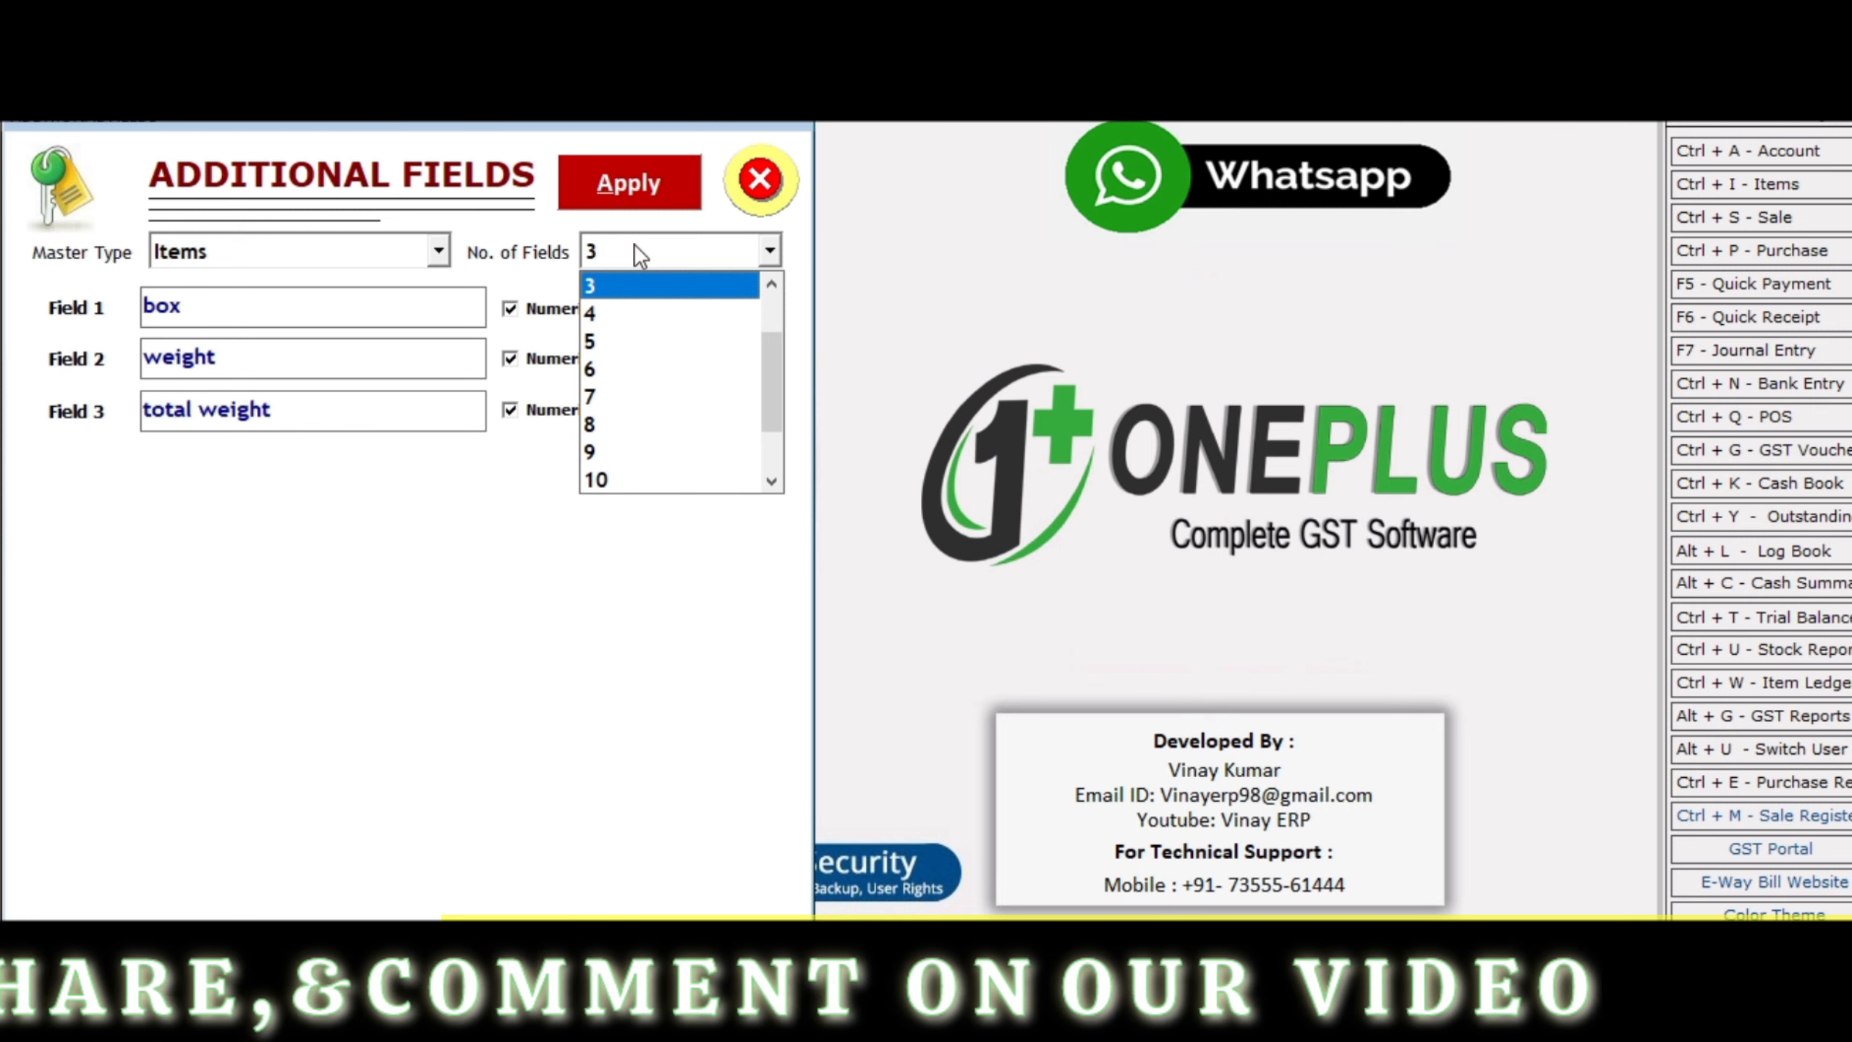
Rename the first additional field as squ feet
left_click(350, 315)
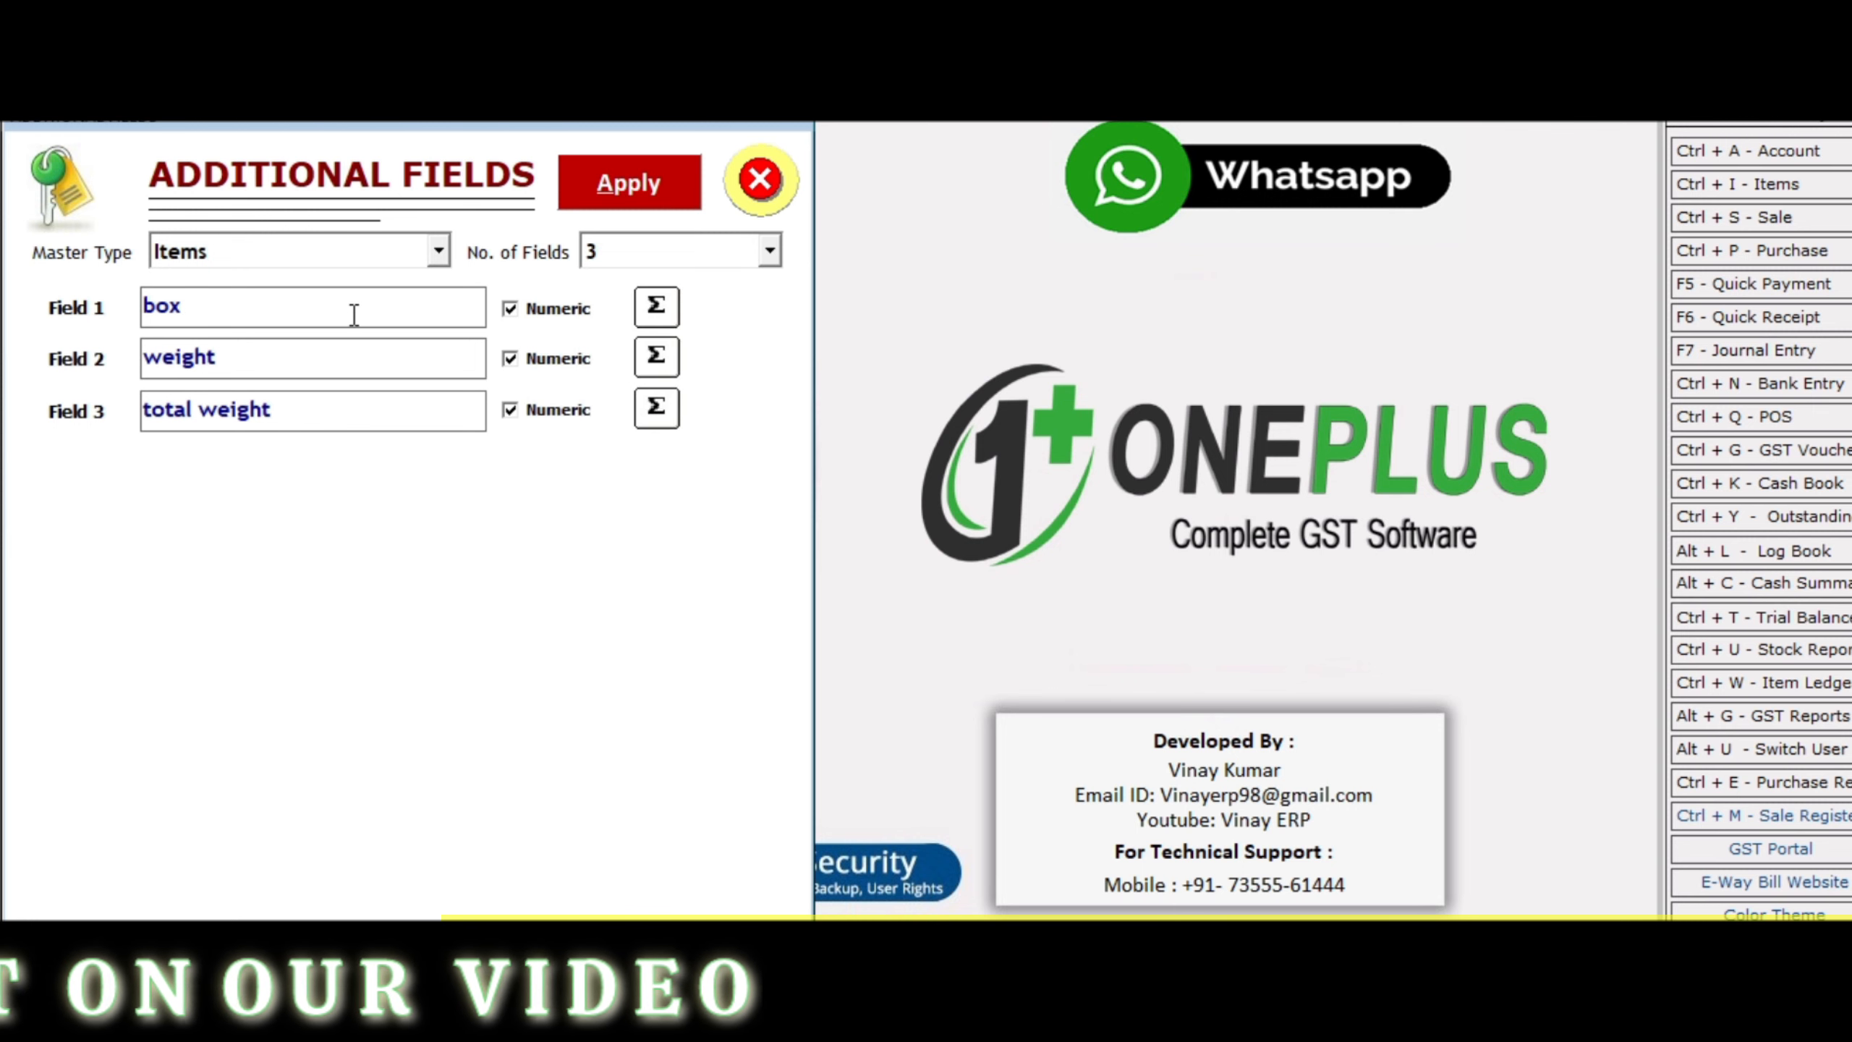
key("BackSpace")
key("BackSpace")
key("BackSpace")
type("squ ")
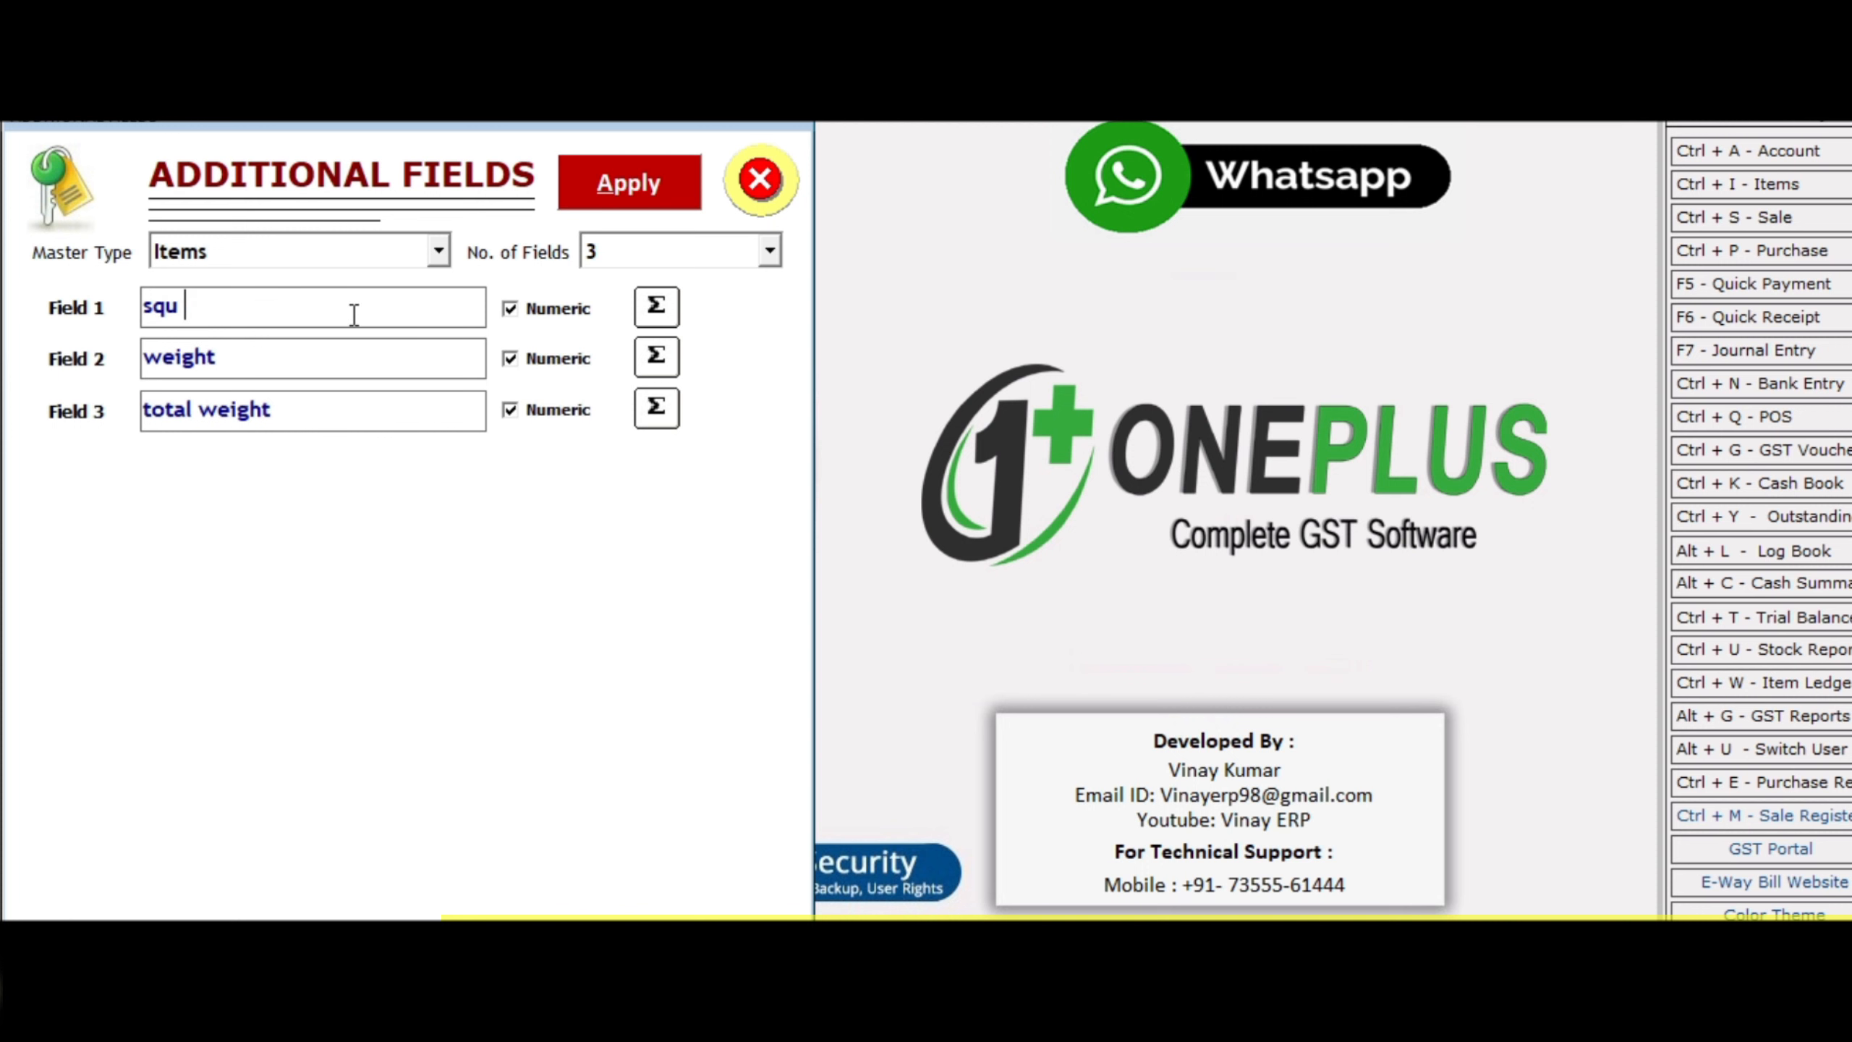
type("feet")
key("Return")
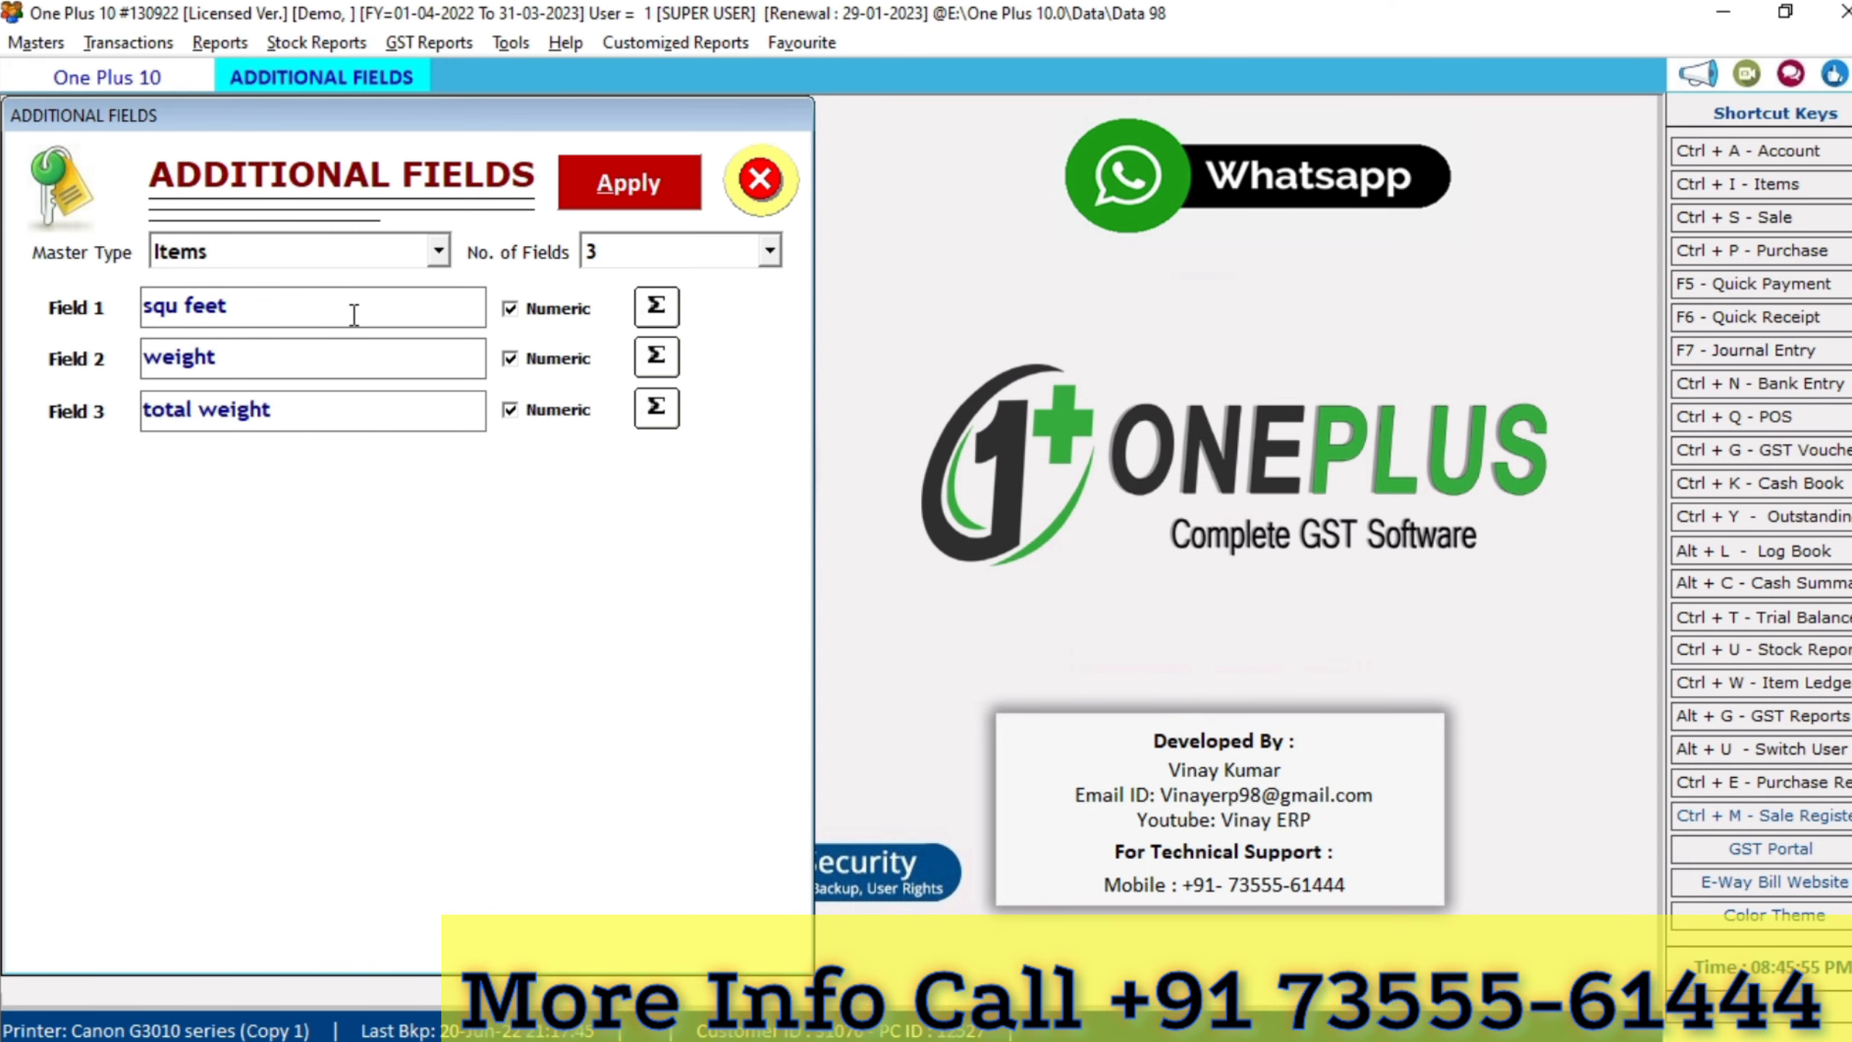
Rename the second additional field as squ mtr, keeping it numeric
key("Delete")
key("Delete")
key("Delete")
key("Delete")
key("Delete")
key("Delete")
type("squ mtr")
key("Tab")
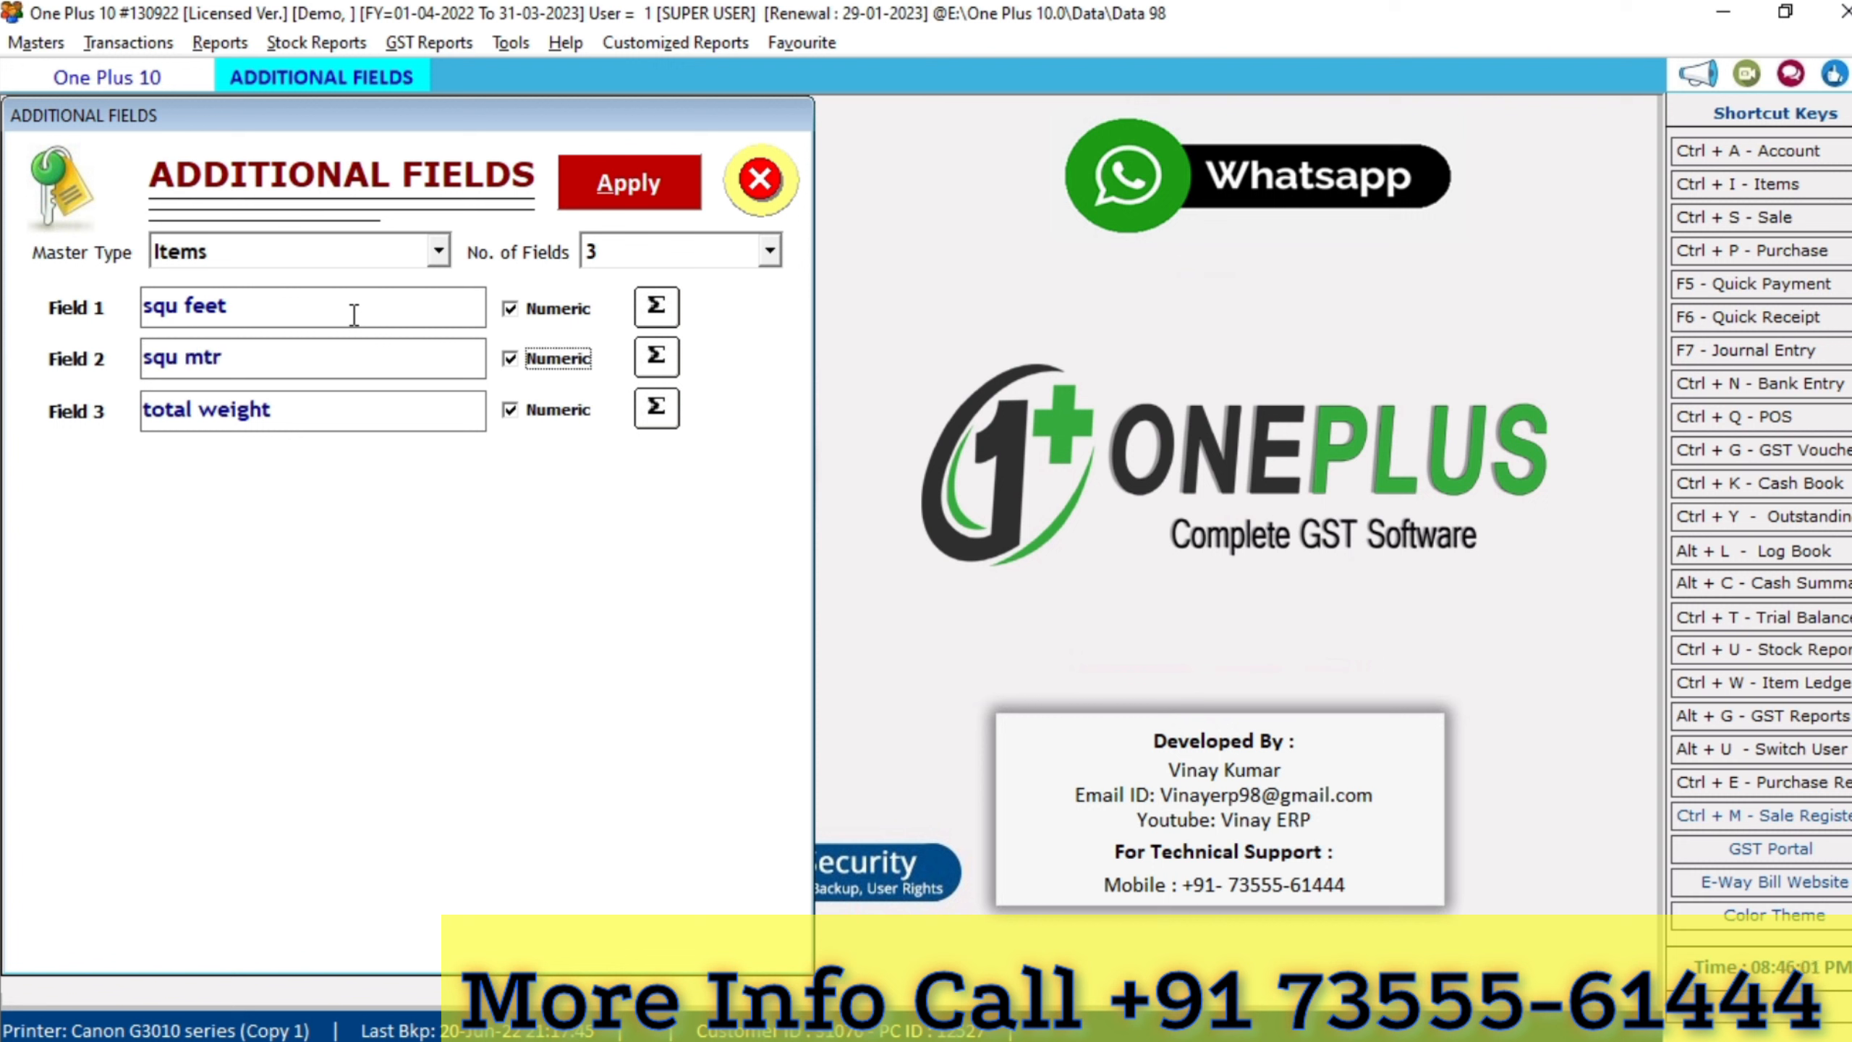
Rename the third additional field as total
left_click(316, 427)
key("BackSpace")
key("BackSpace")
key("BackSpace")
key("BackSpace")
key("BackSpace")
key("BackSpace")
key("BackSpace")
key("BackSpace")
key("BackSpace")
key("BackSpace")
key("BackSpace")
key("BackSpace")
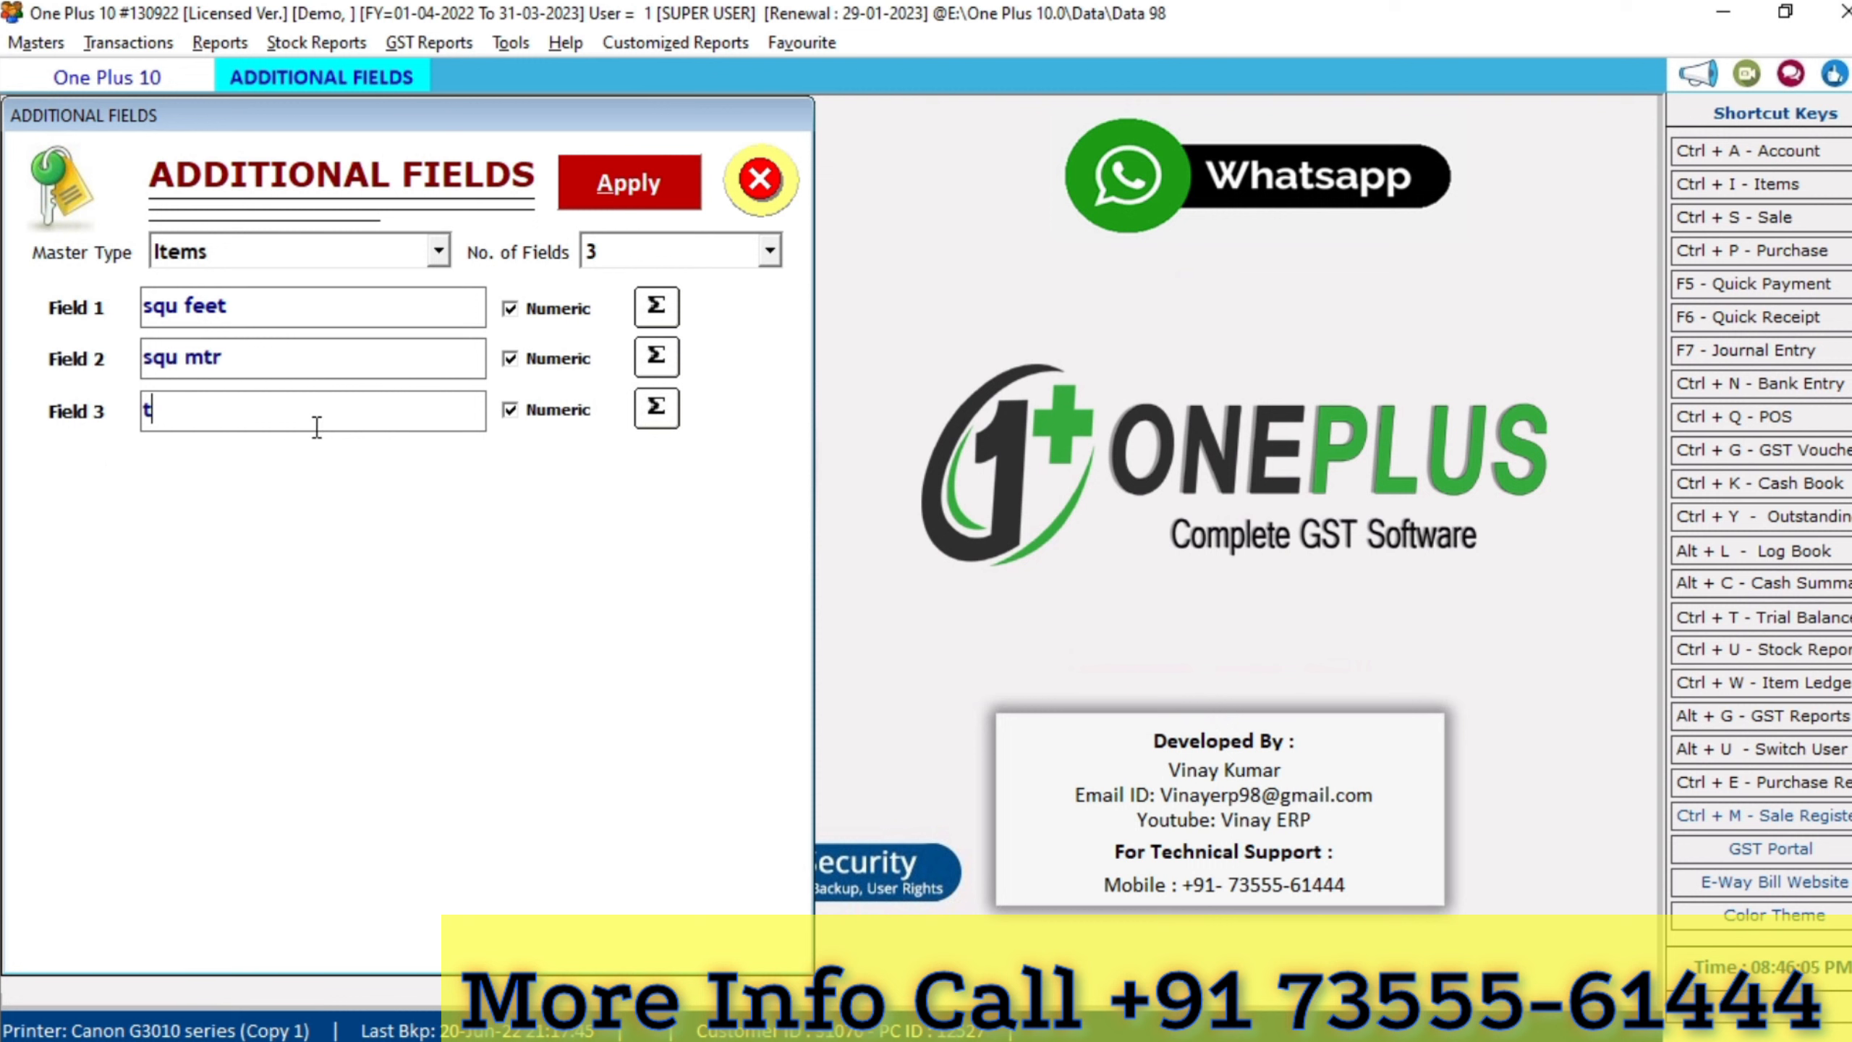
type("total")
Define the total field's formula as {F01}*{F02}/144 and apply the additional fields setup
left_click(656, 410)
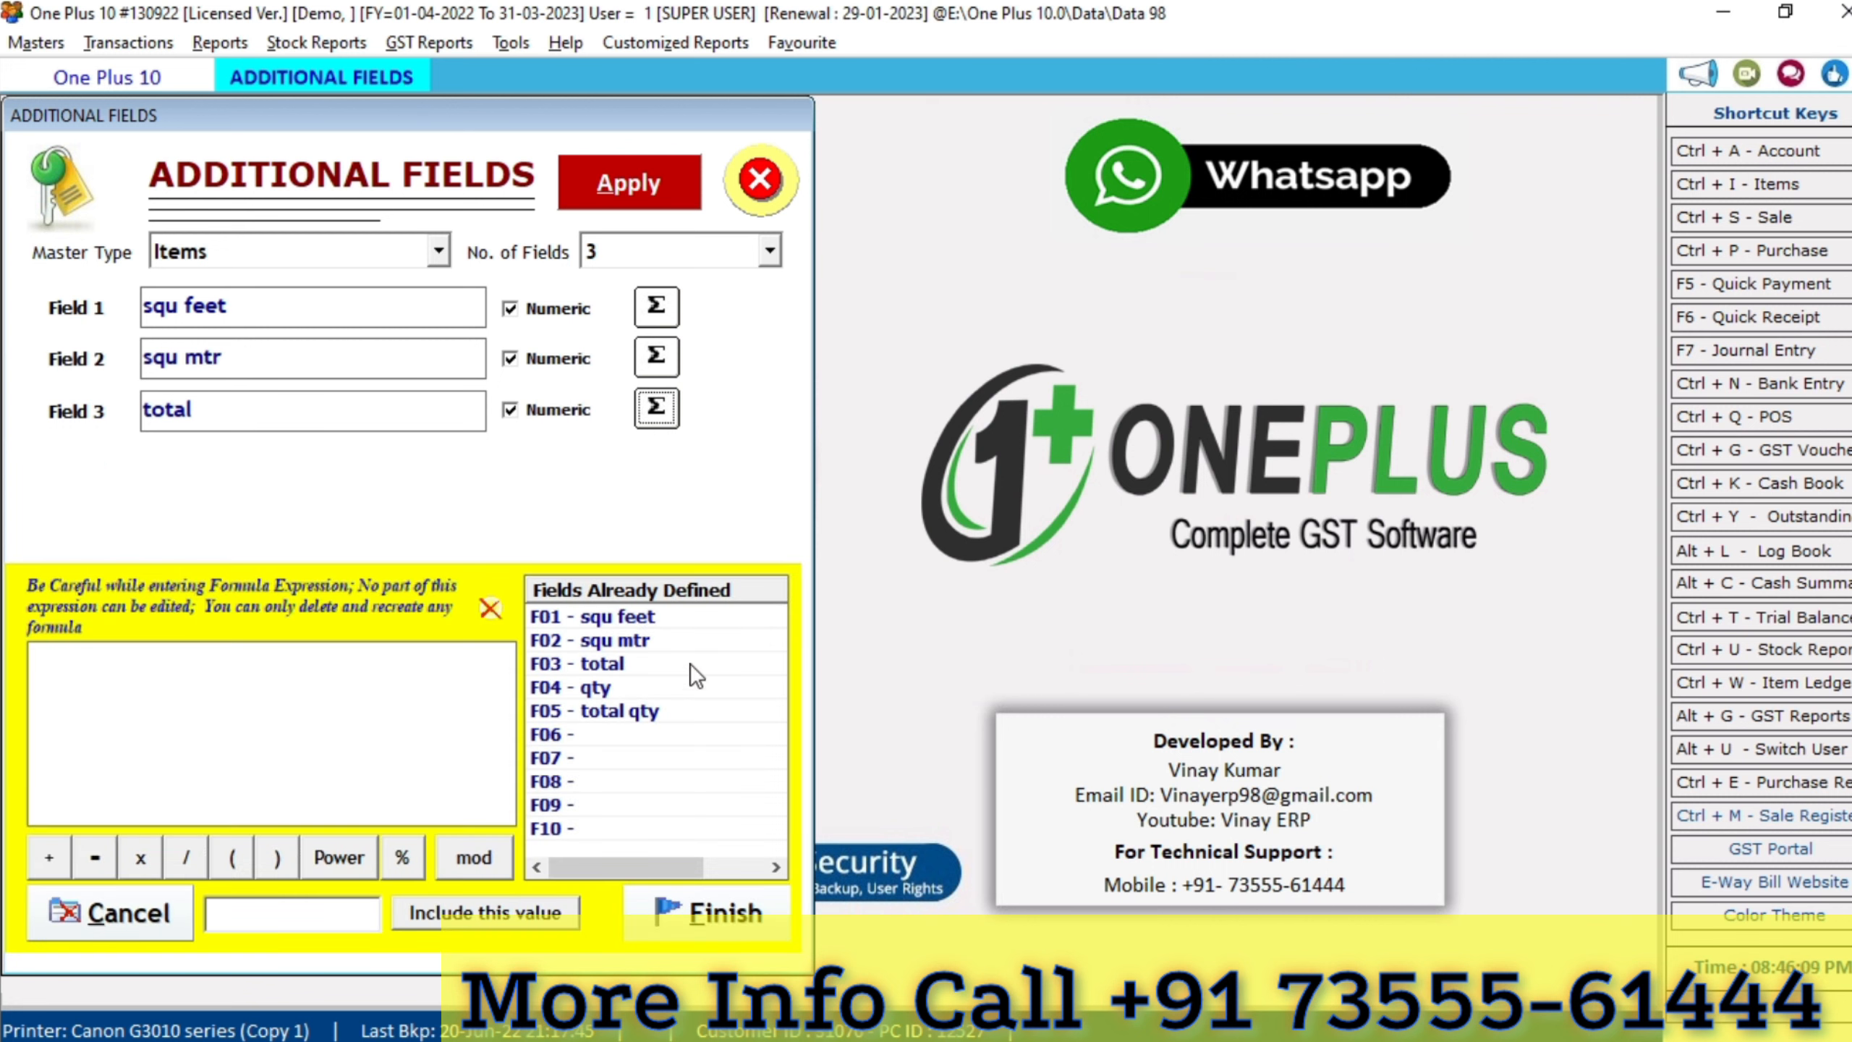
double_click(608, 620)
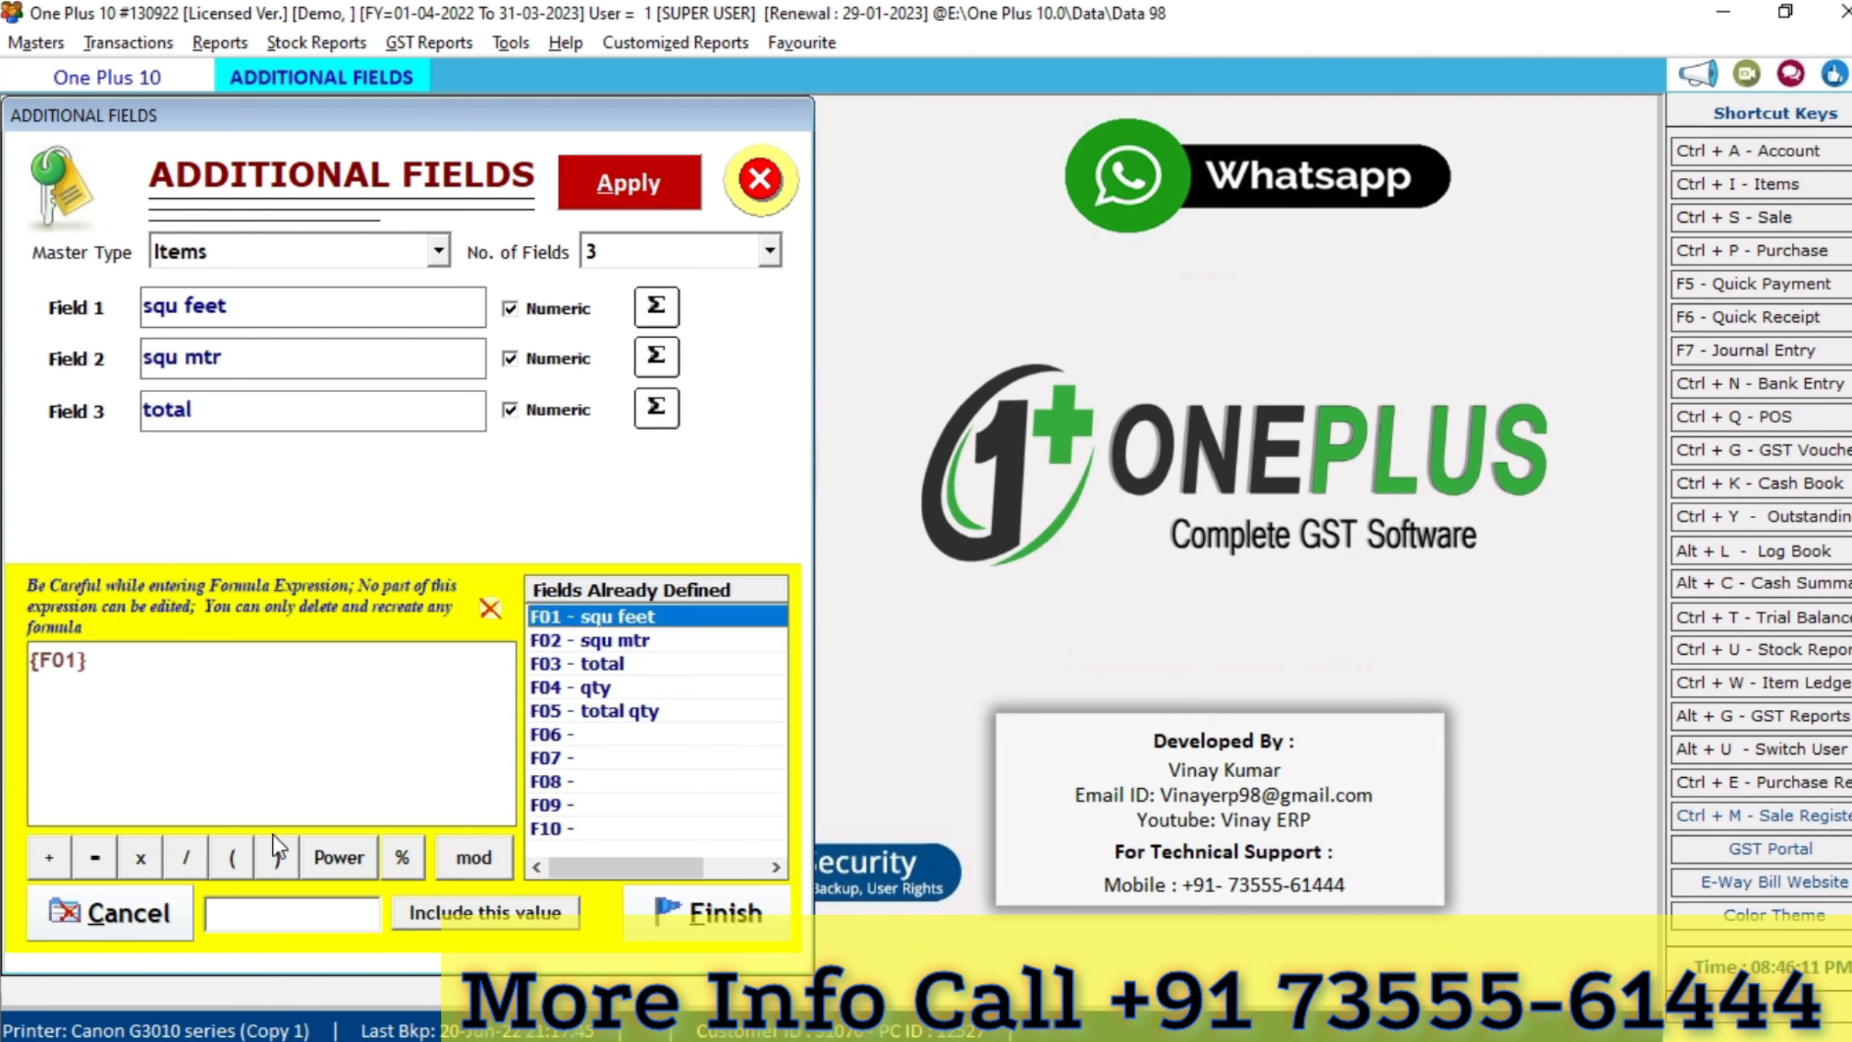
left_click(144, 861)
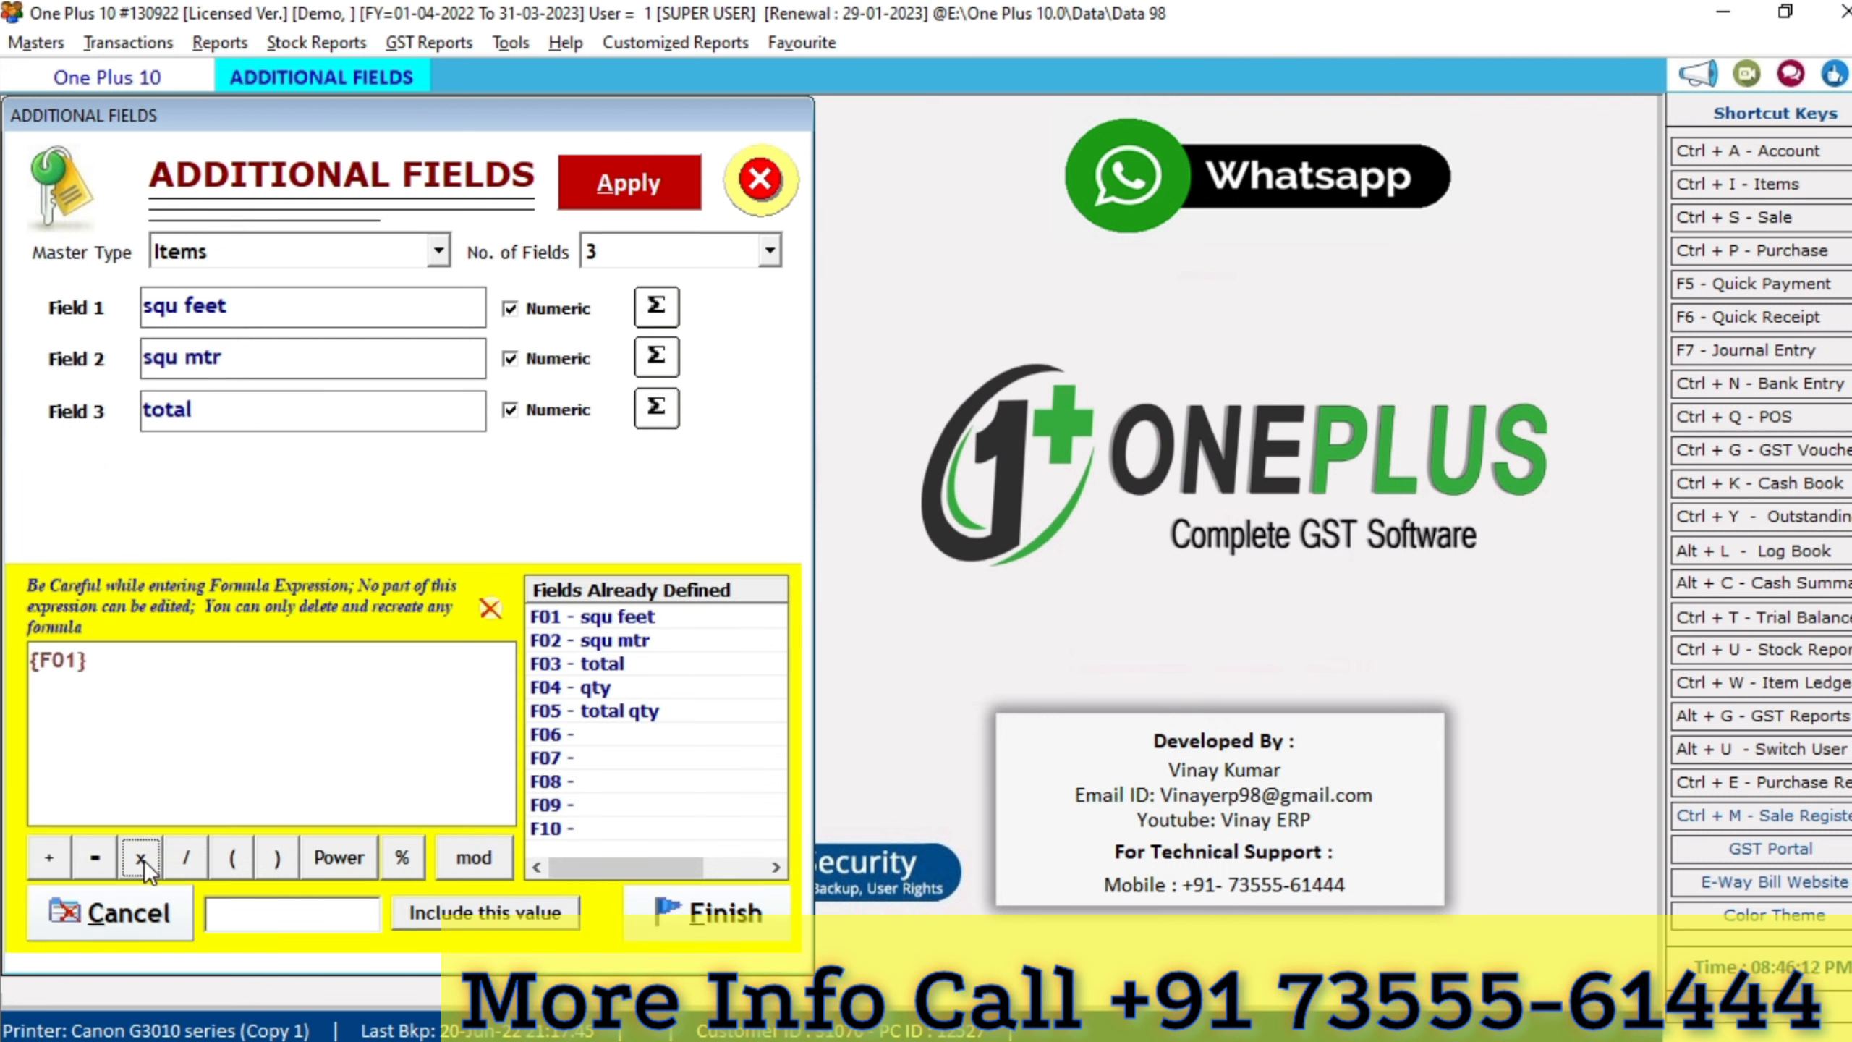
double_click(631, 639)
left_click(212, 698)
left_click(173, 872)
left_click(291, 914)
type("144")
left_click(484, 912)
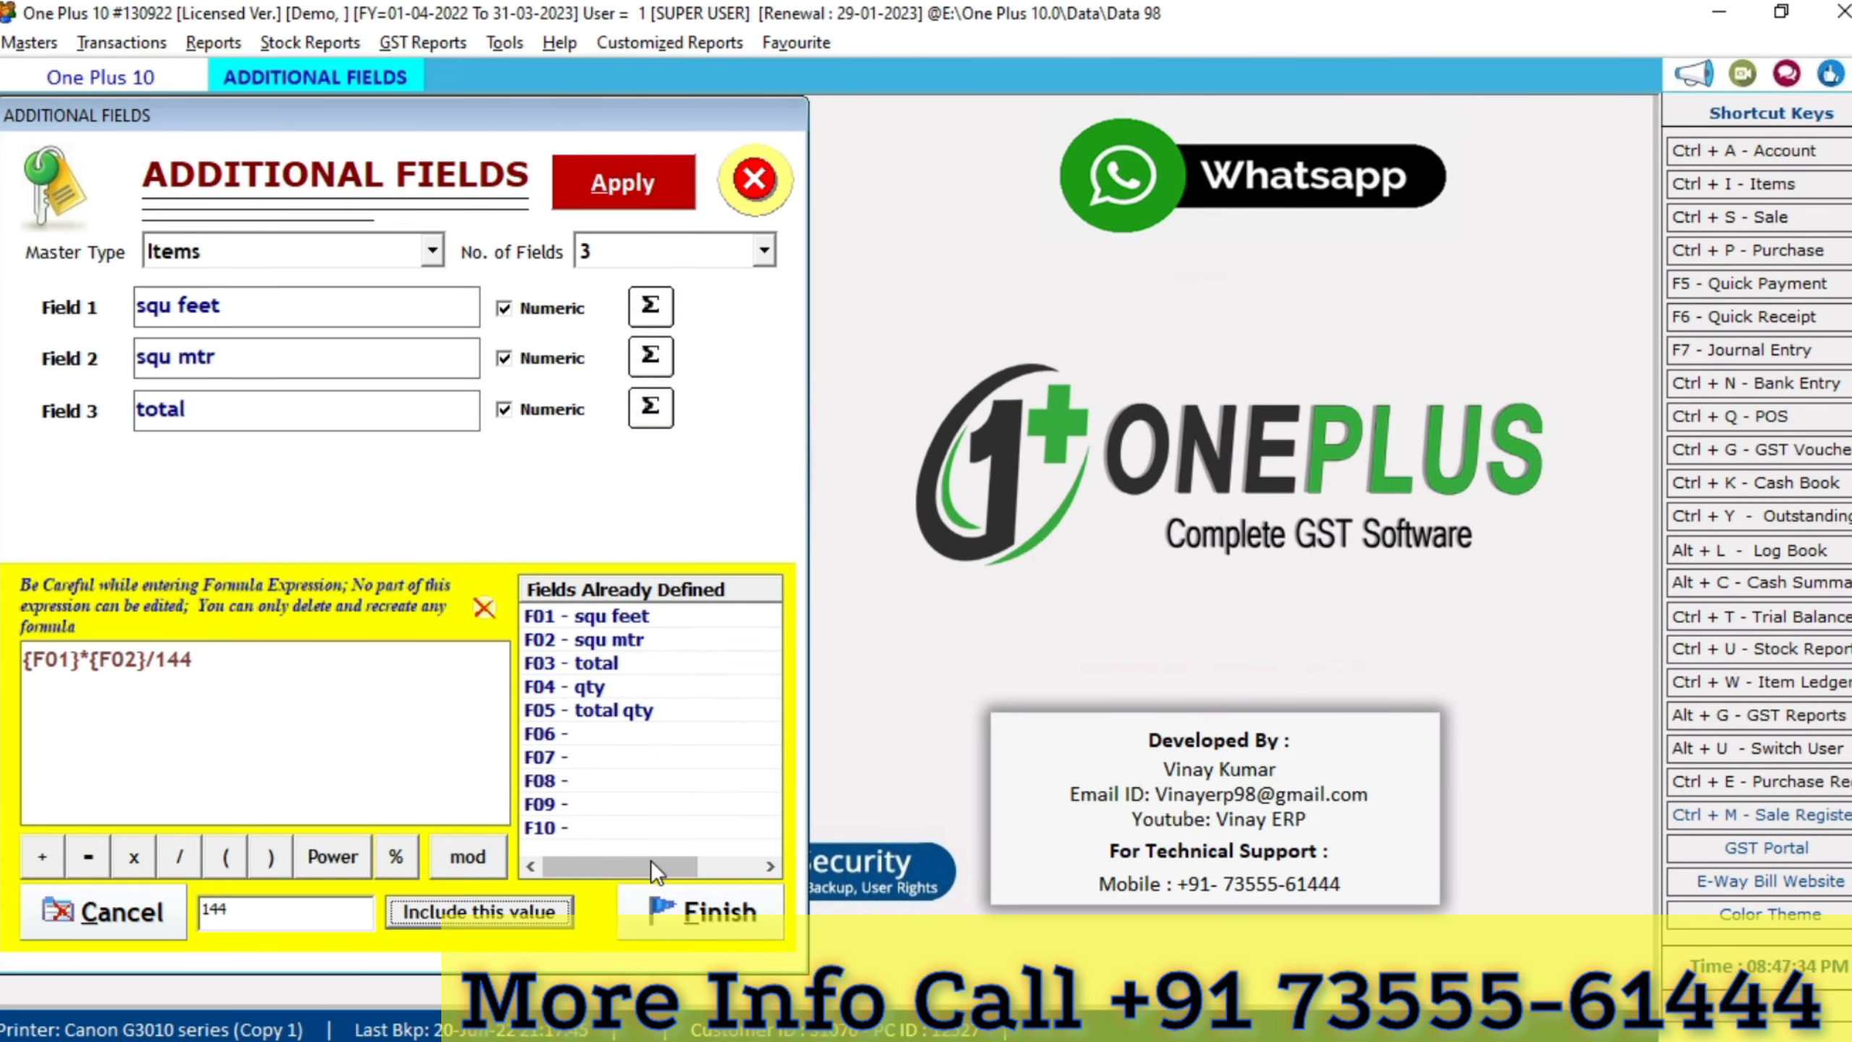
left_click(685, 918)
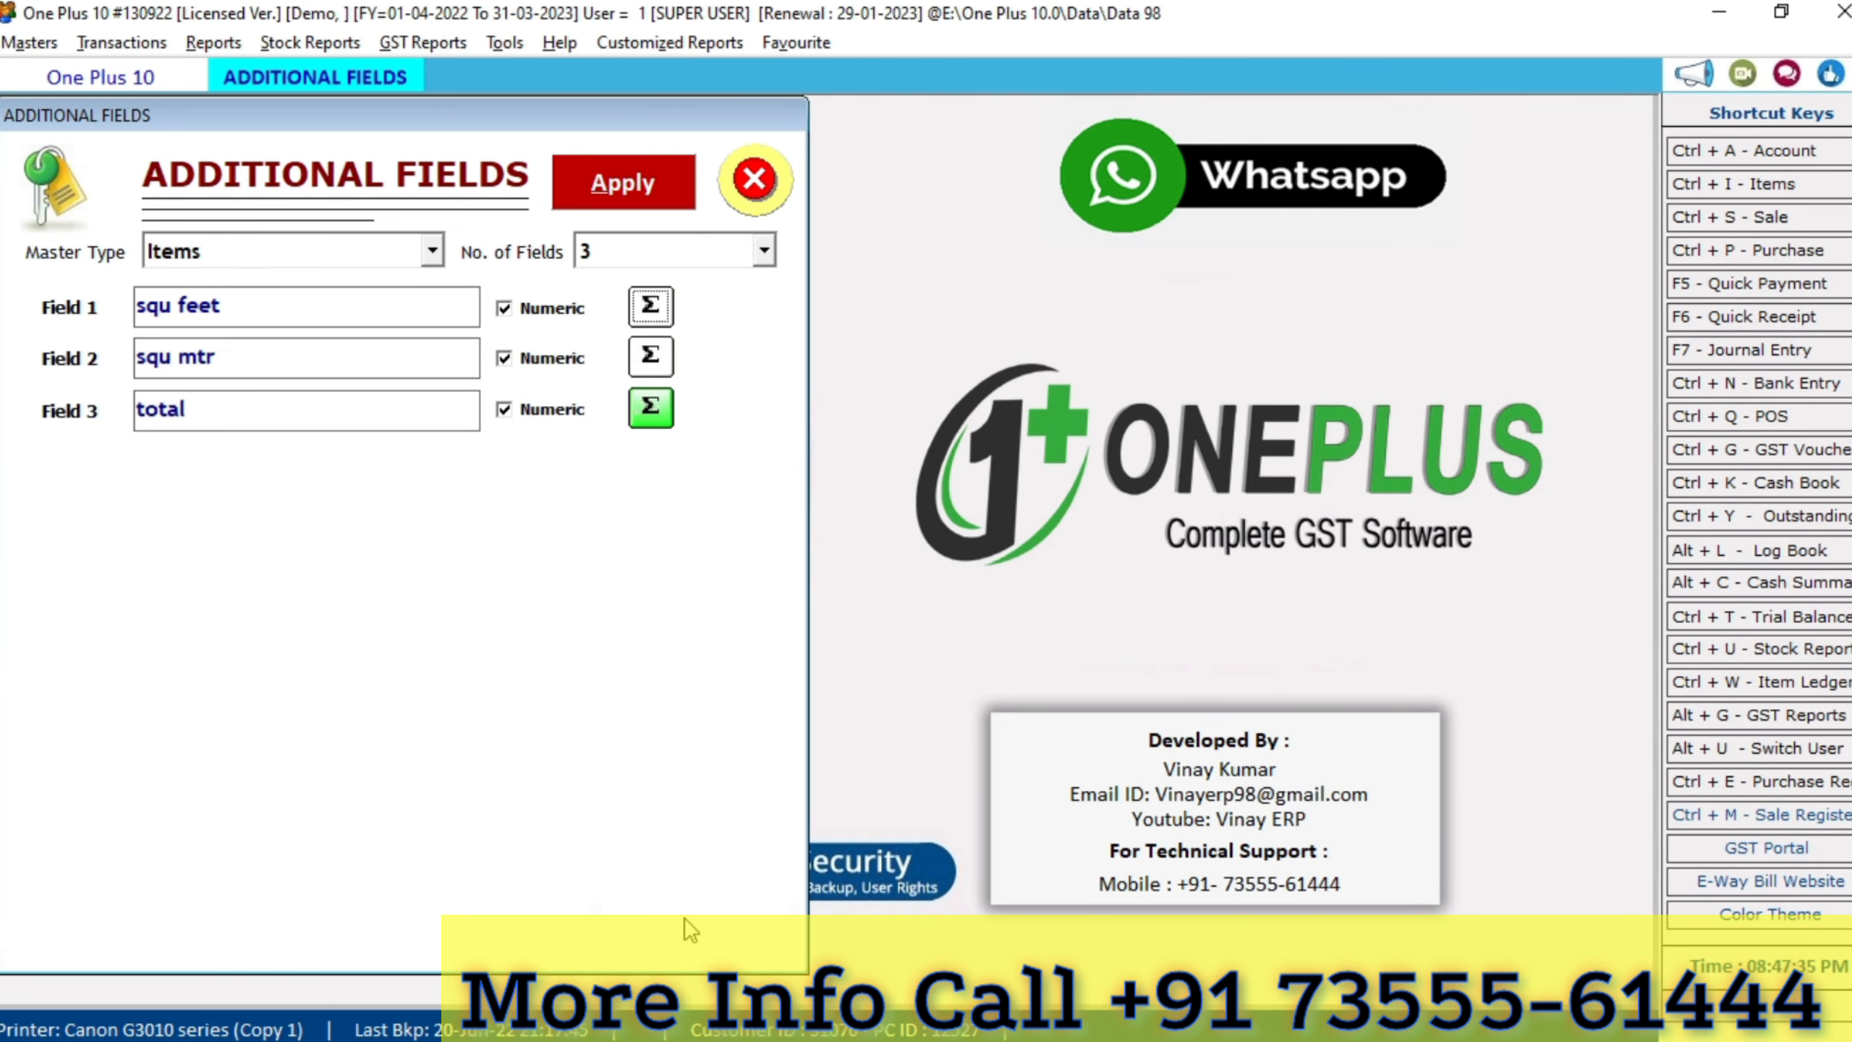
left_click(597, 186)
key("Return")
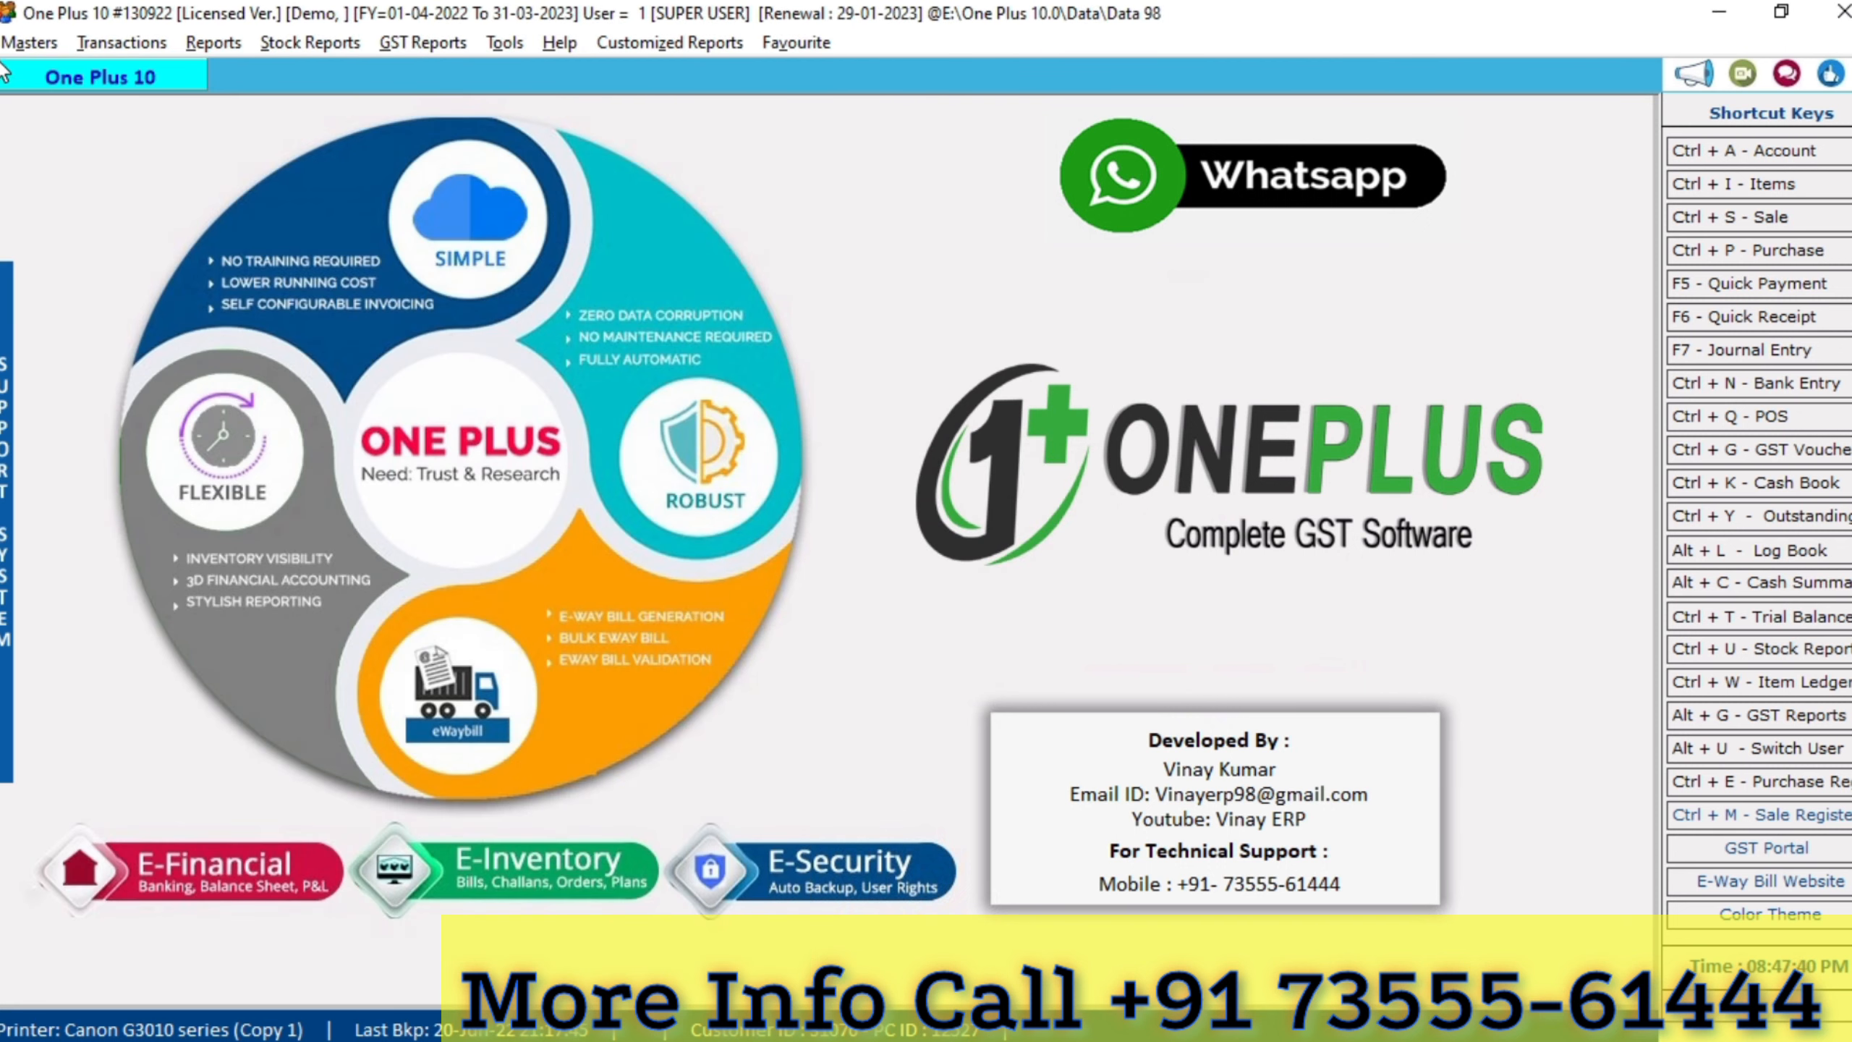
In the item list settings, enable one sub item titled batch and apply the settings
left_click(29, 42)
left_click(107, 168)
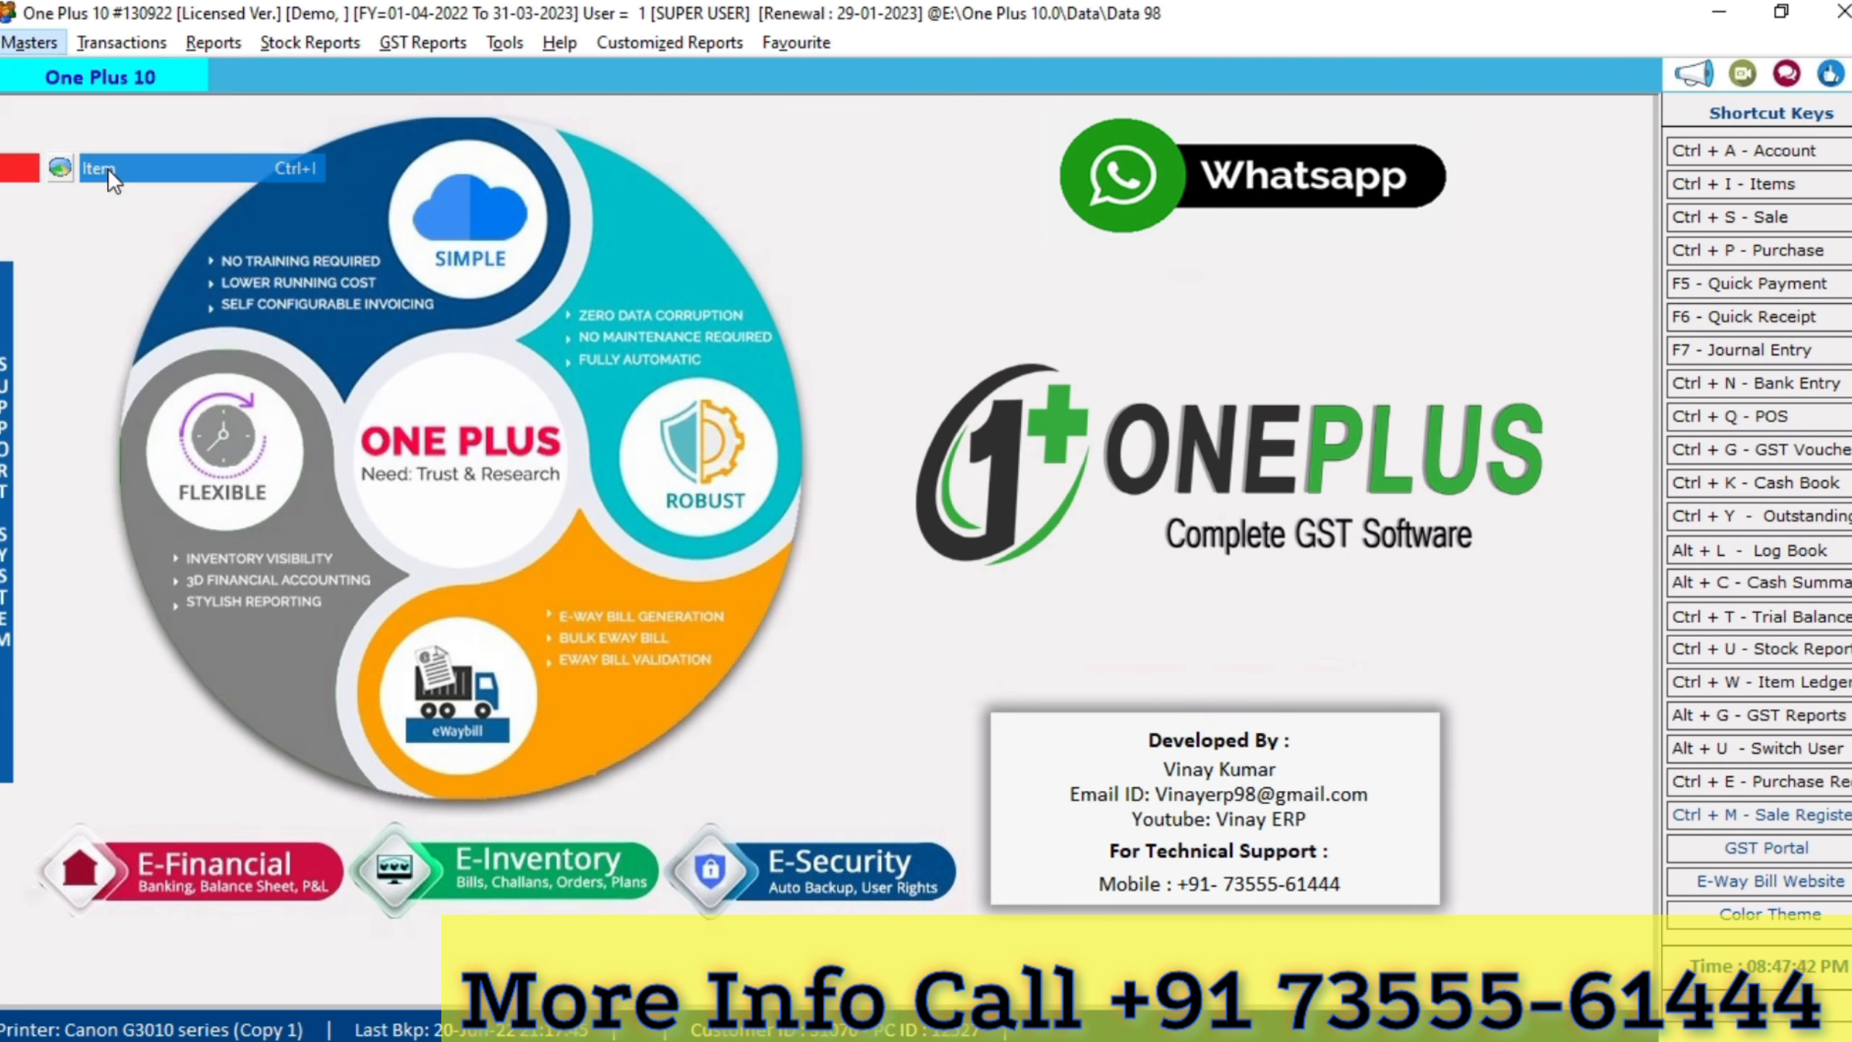
left_click(966, 130)
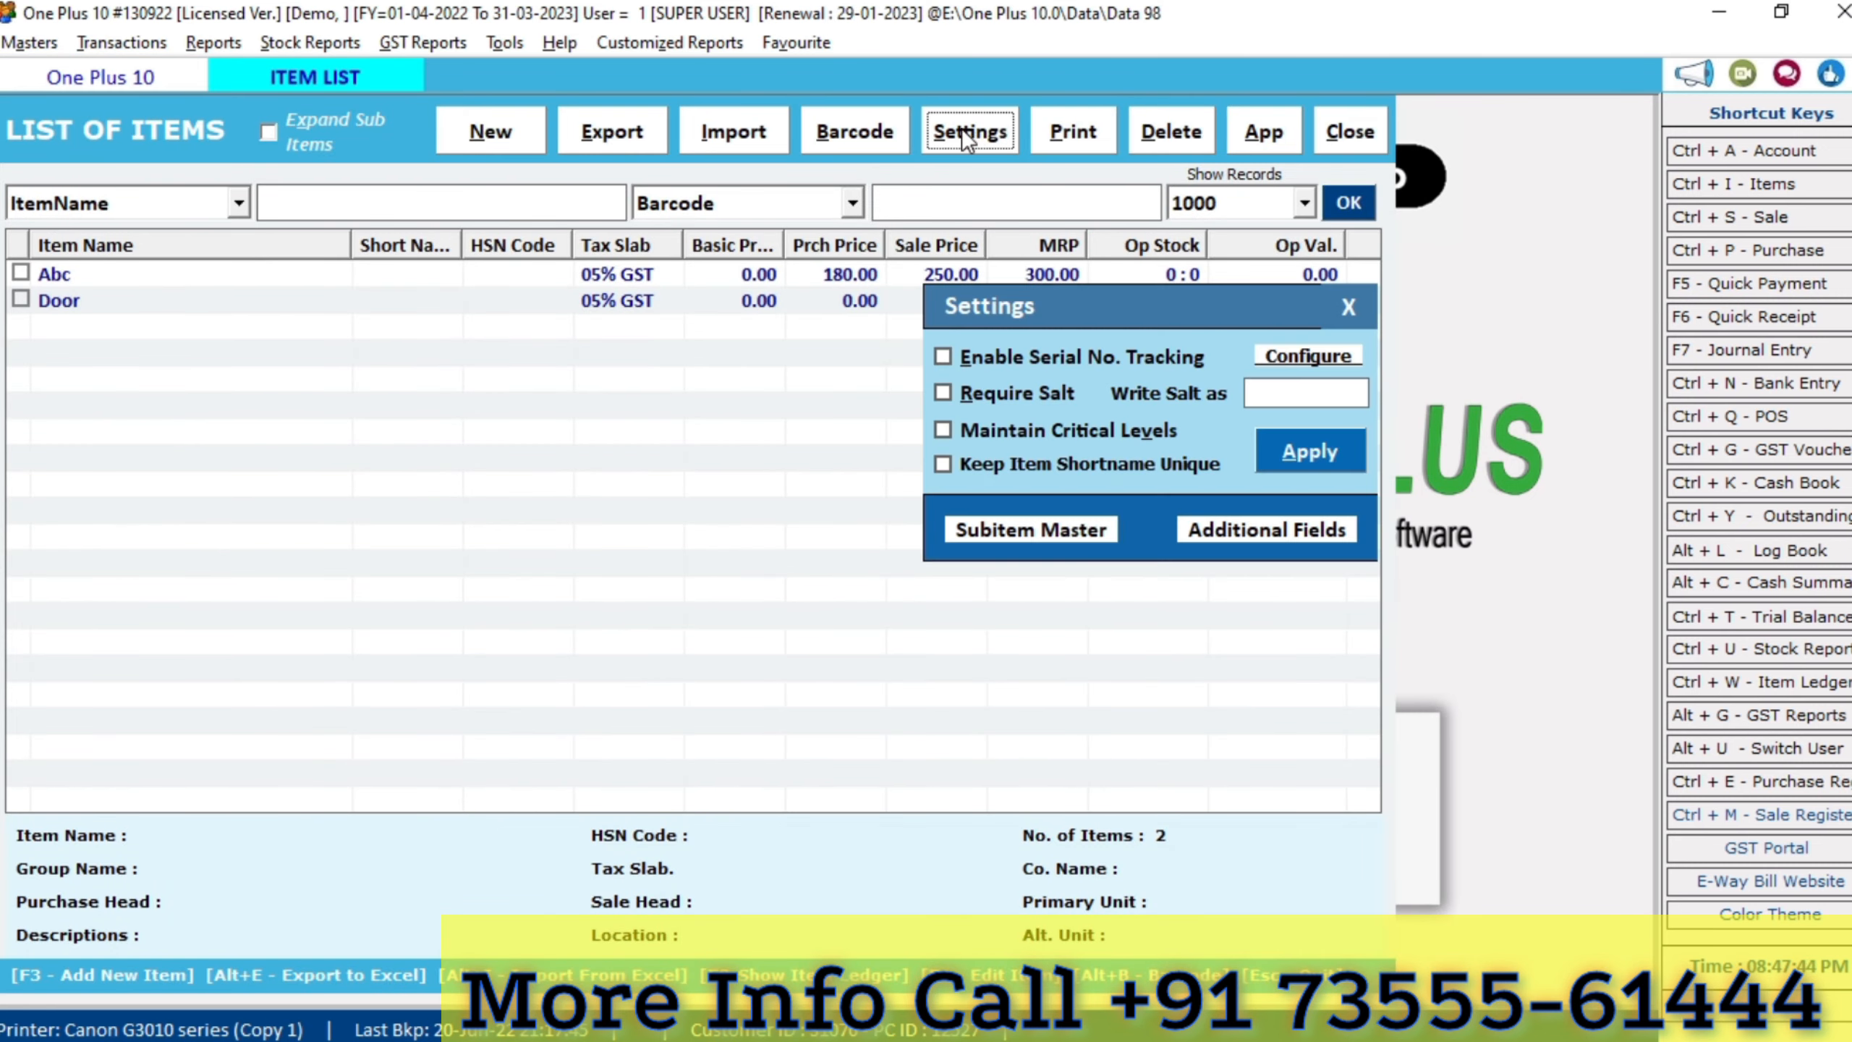
left_click(999, 533)
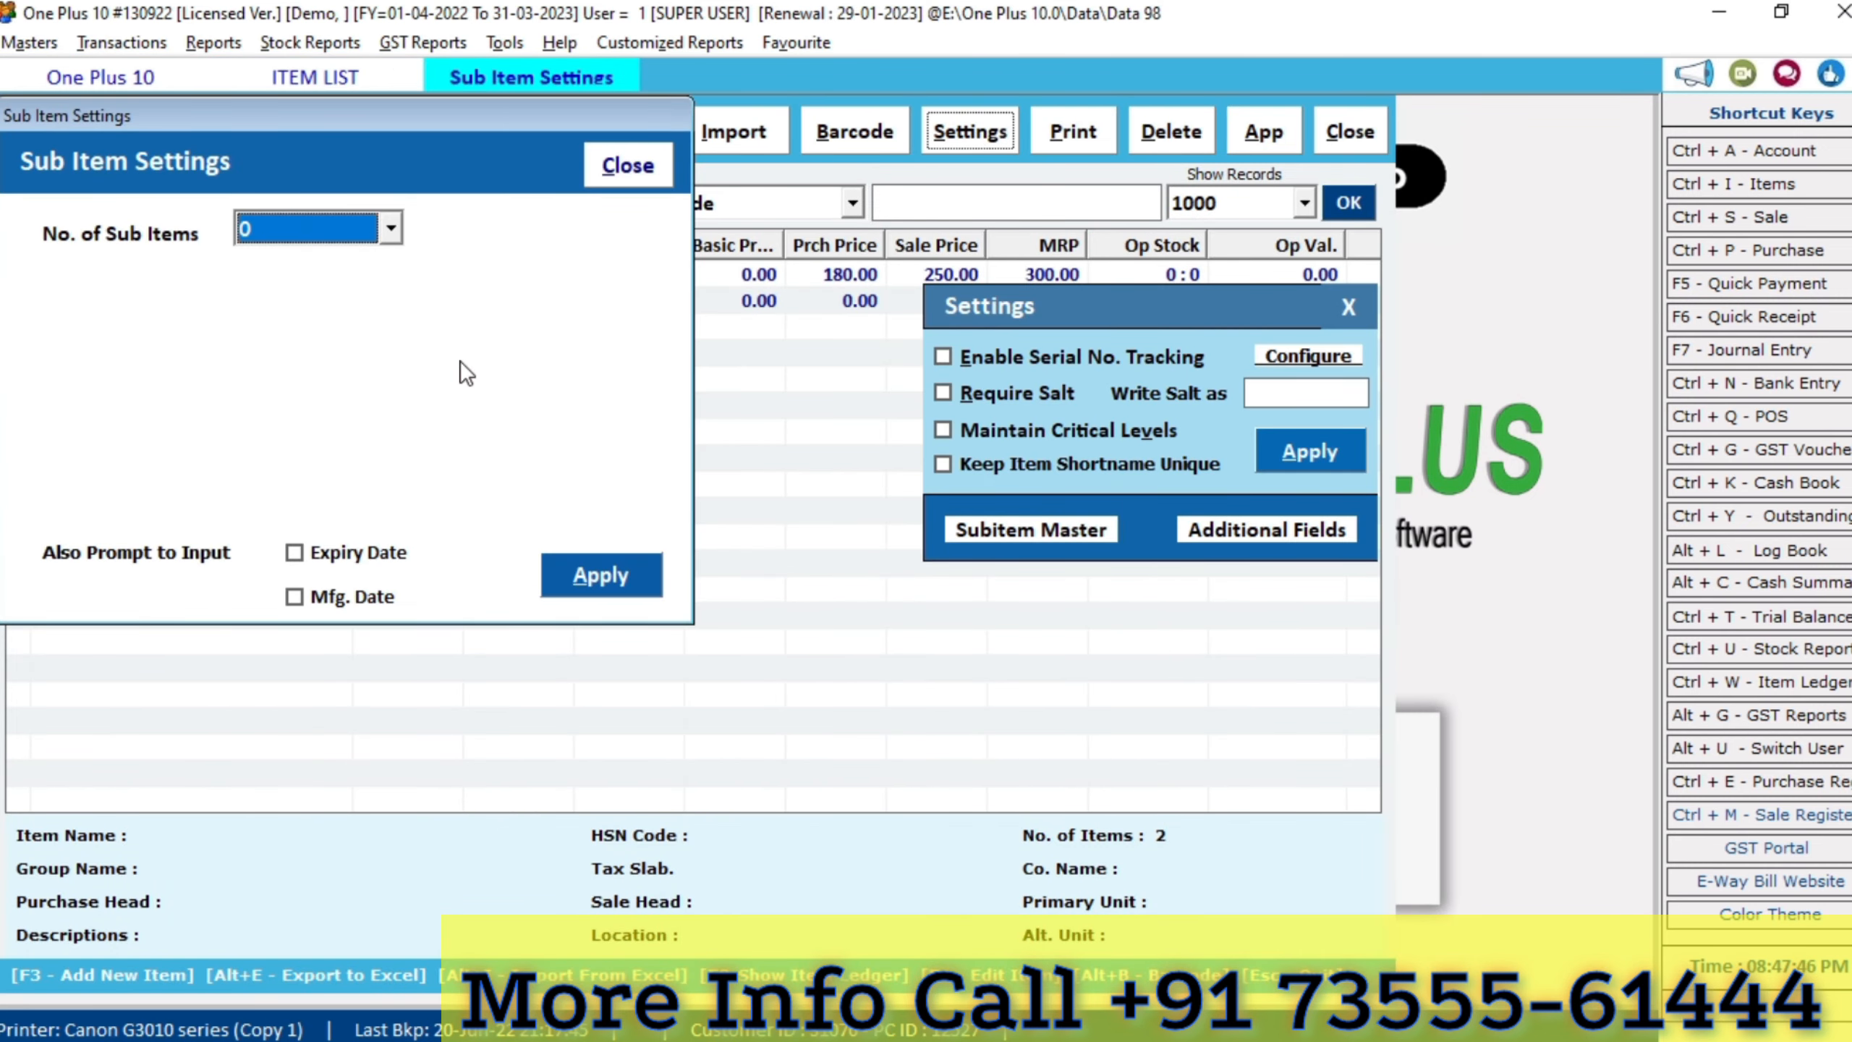
type("1")
key("Return")
type("ba")
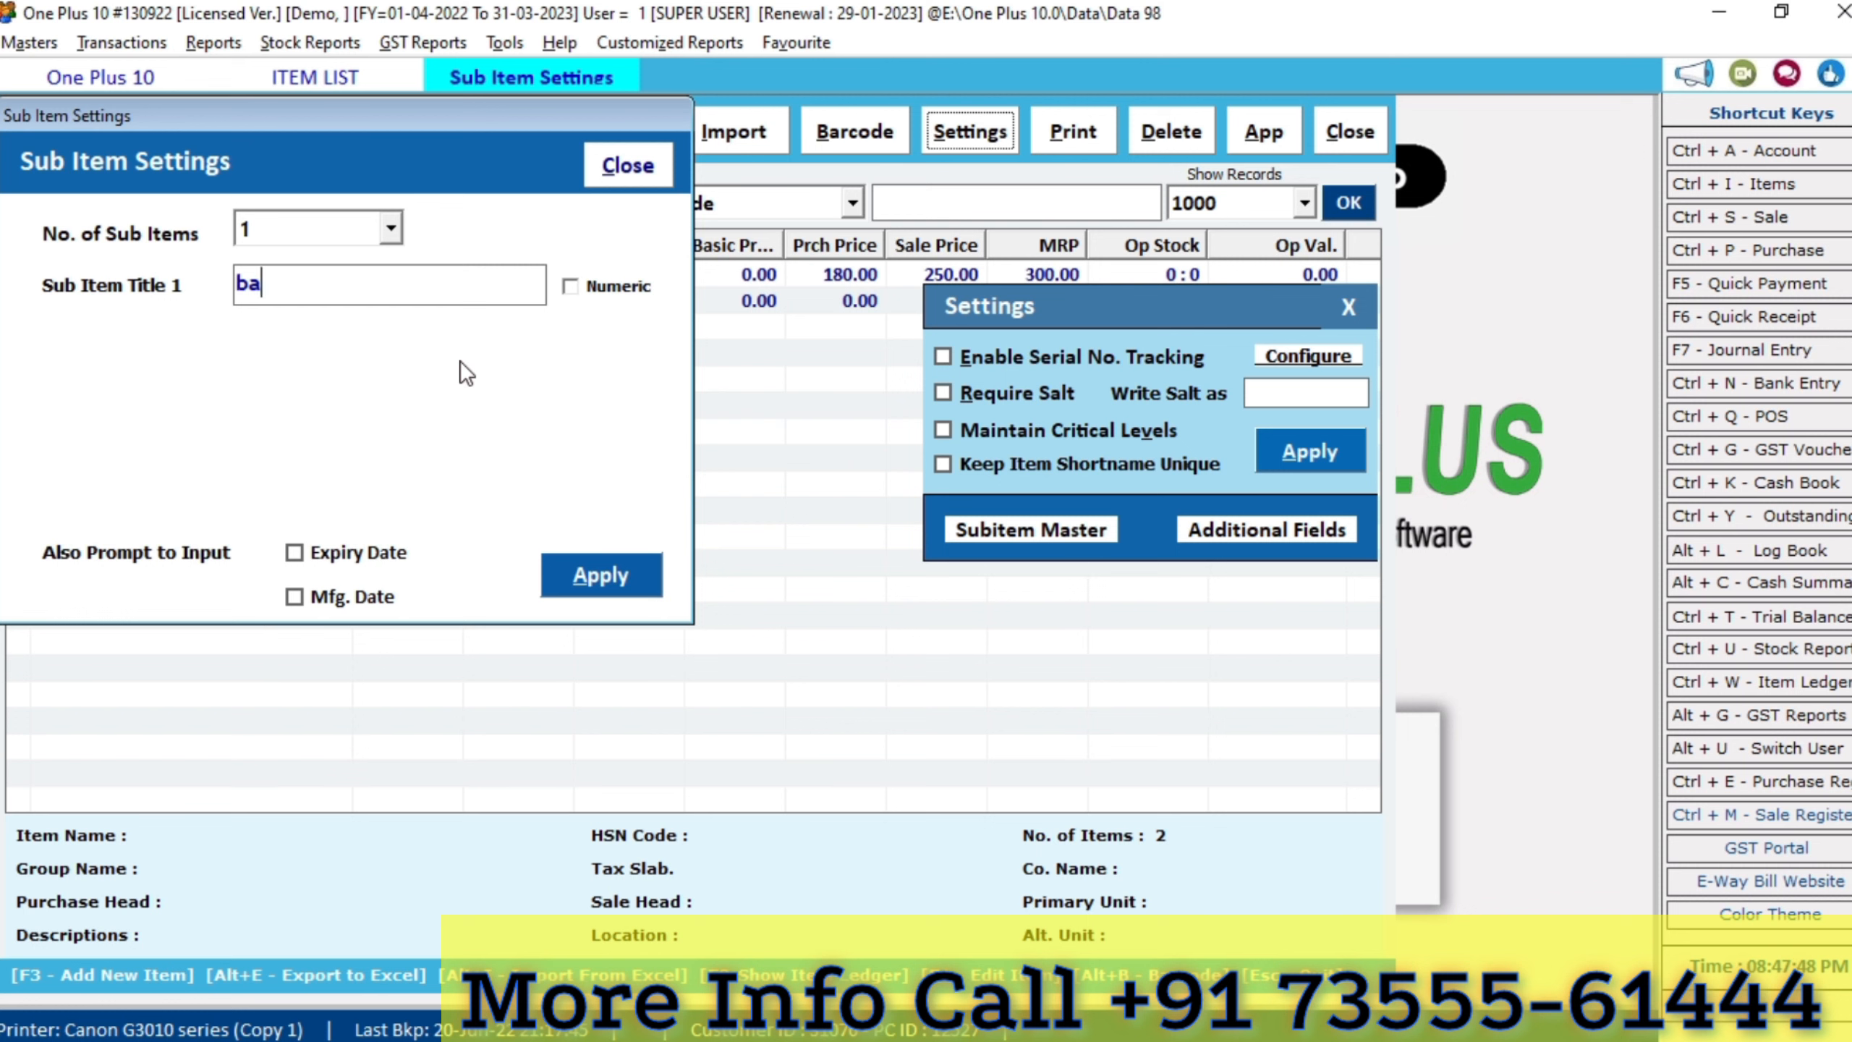
type("tch")
left_click(625, 579)
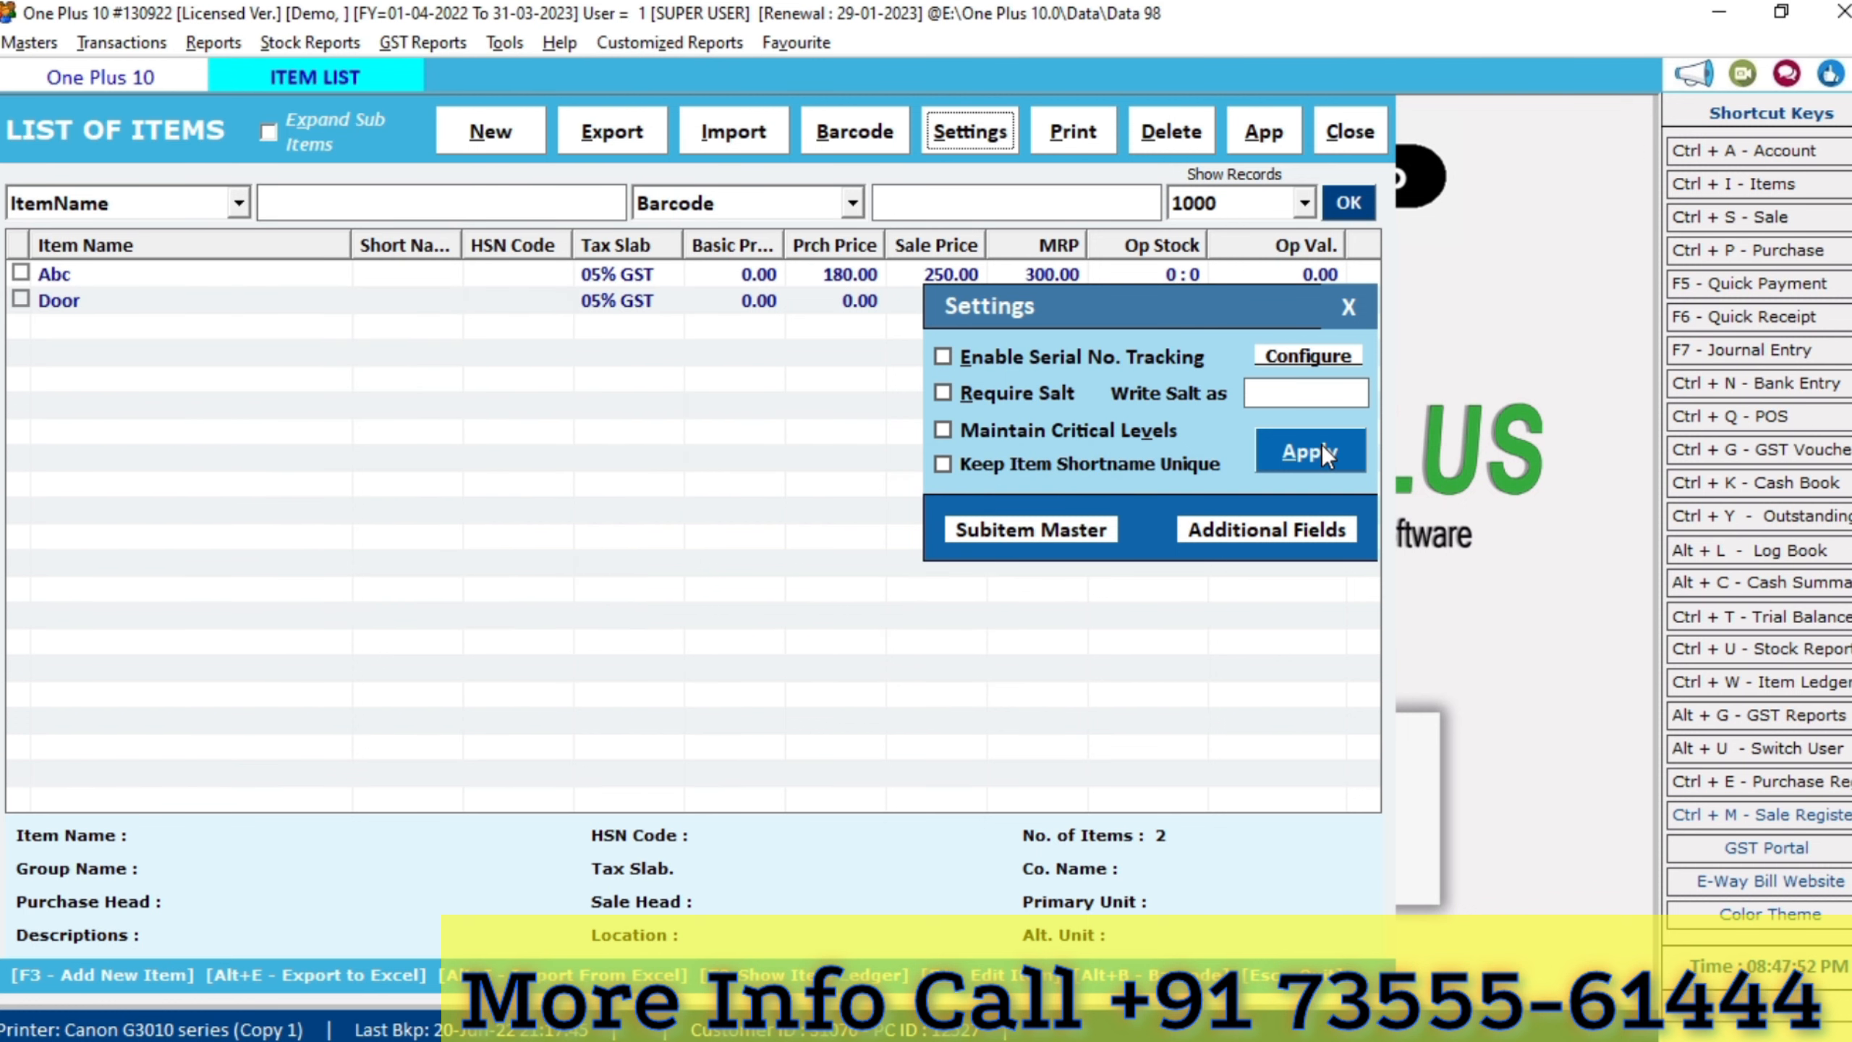
left_click(1313, 451)
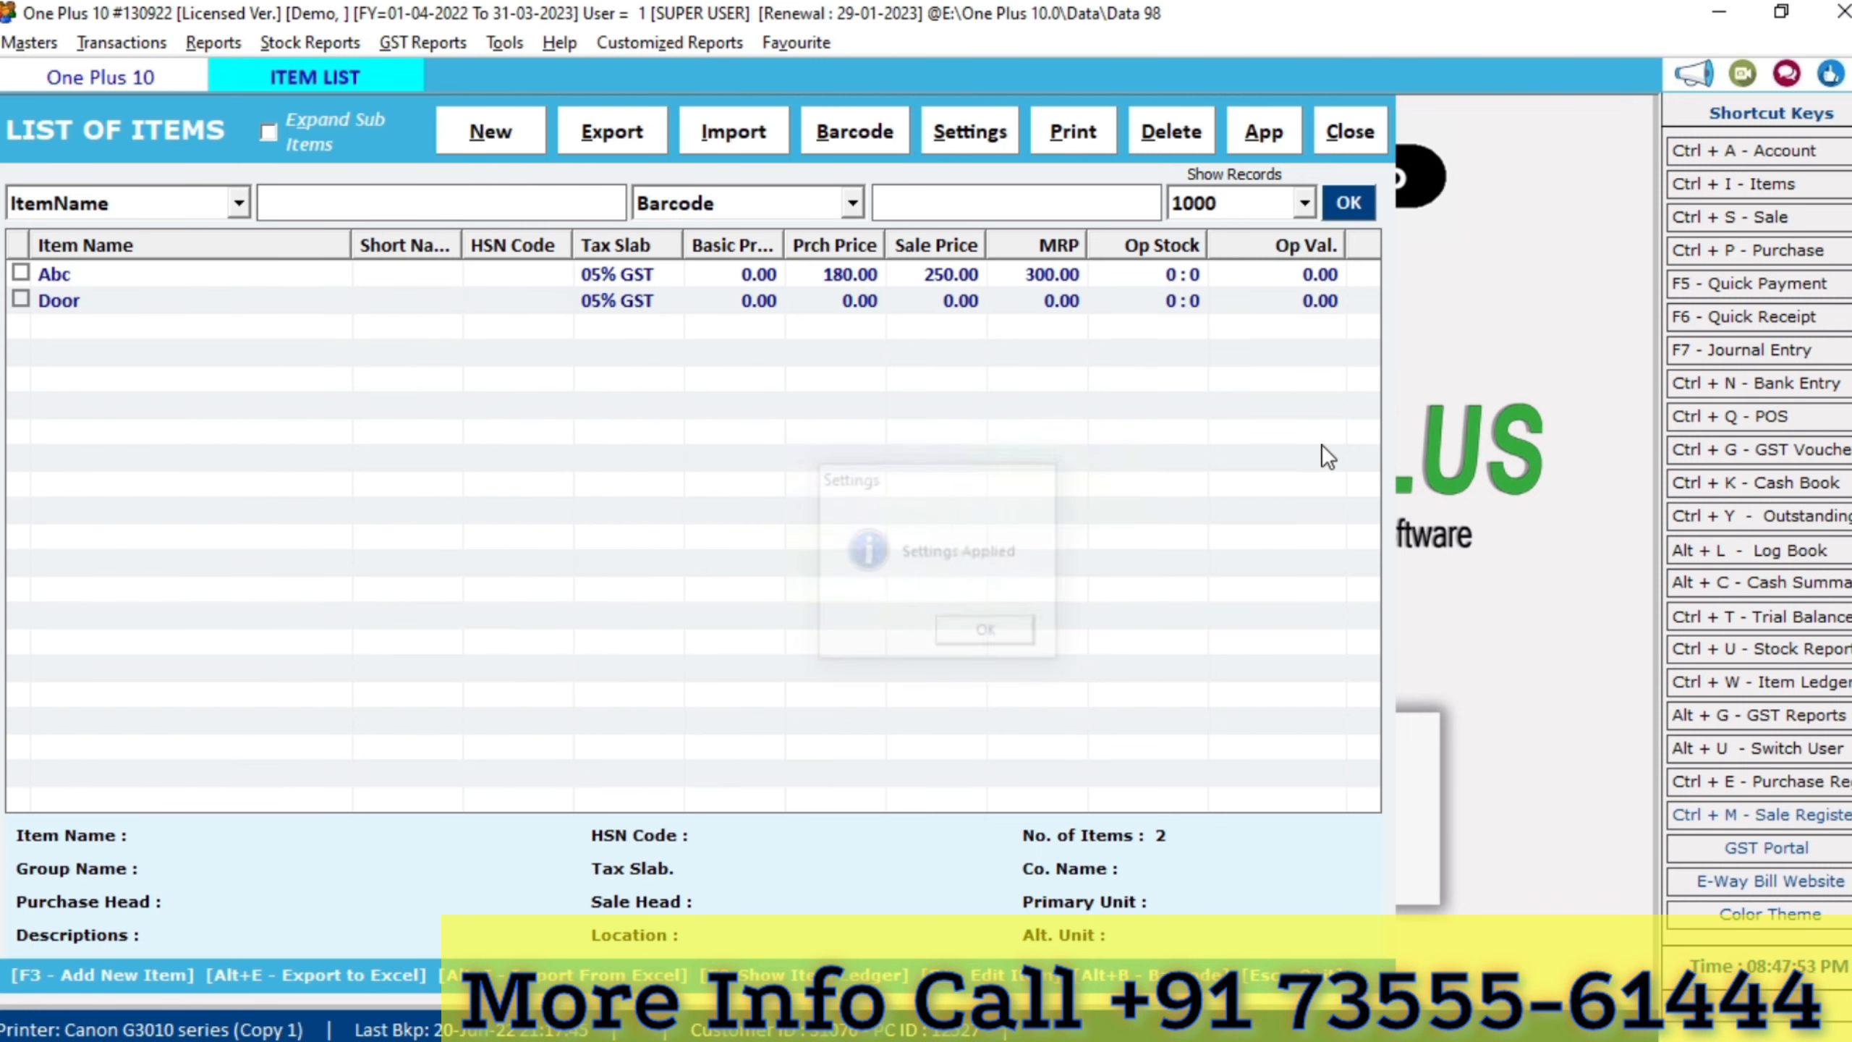
Open the Door item for editing and set its alternate unit details to price per squ feet
double_click(554, 295)
key("Return")
key("Return")
key("Return")
key("Return")
key("Return")
key("Return")
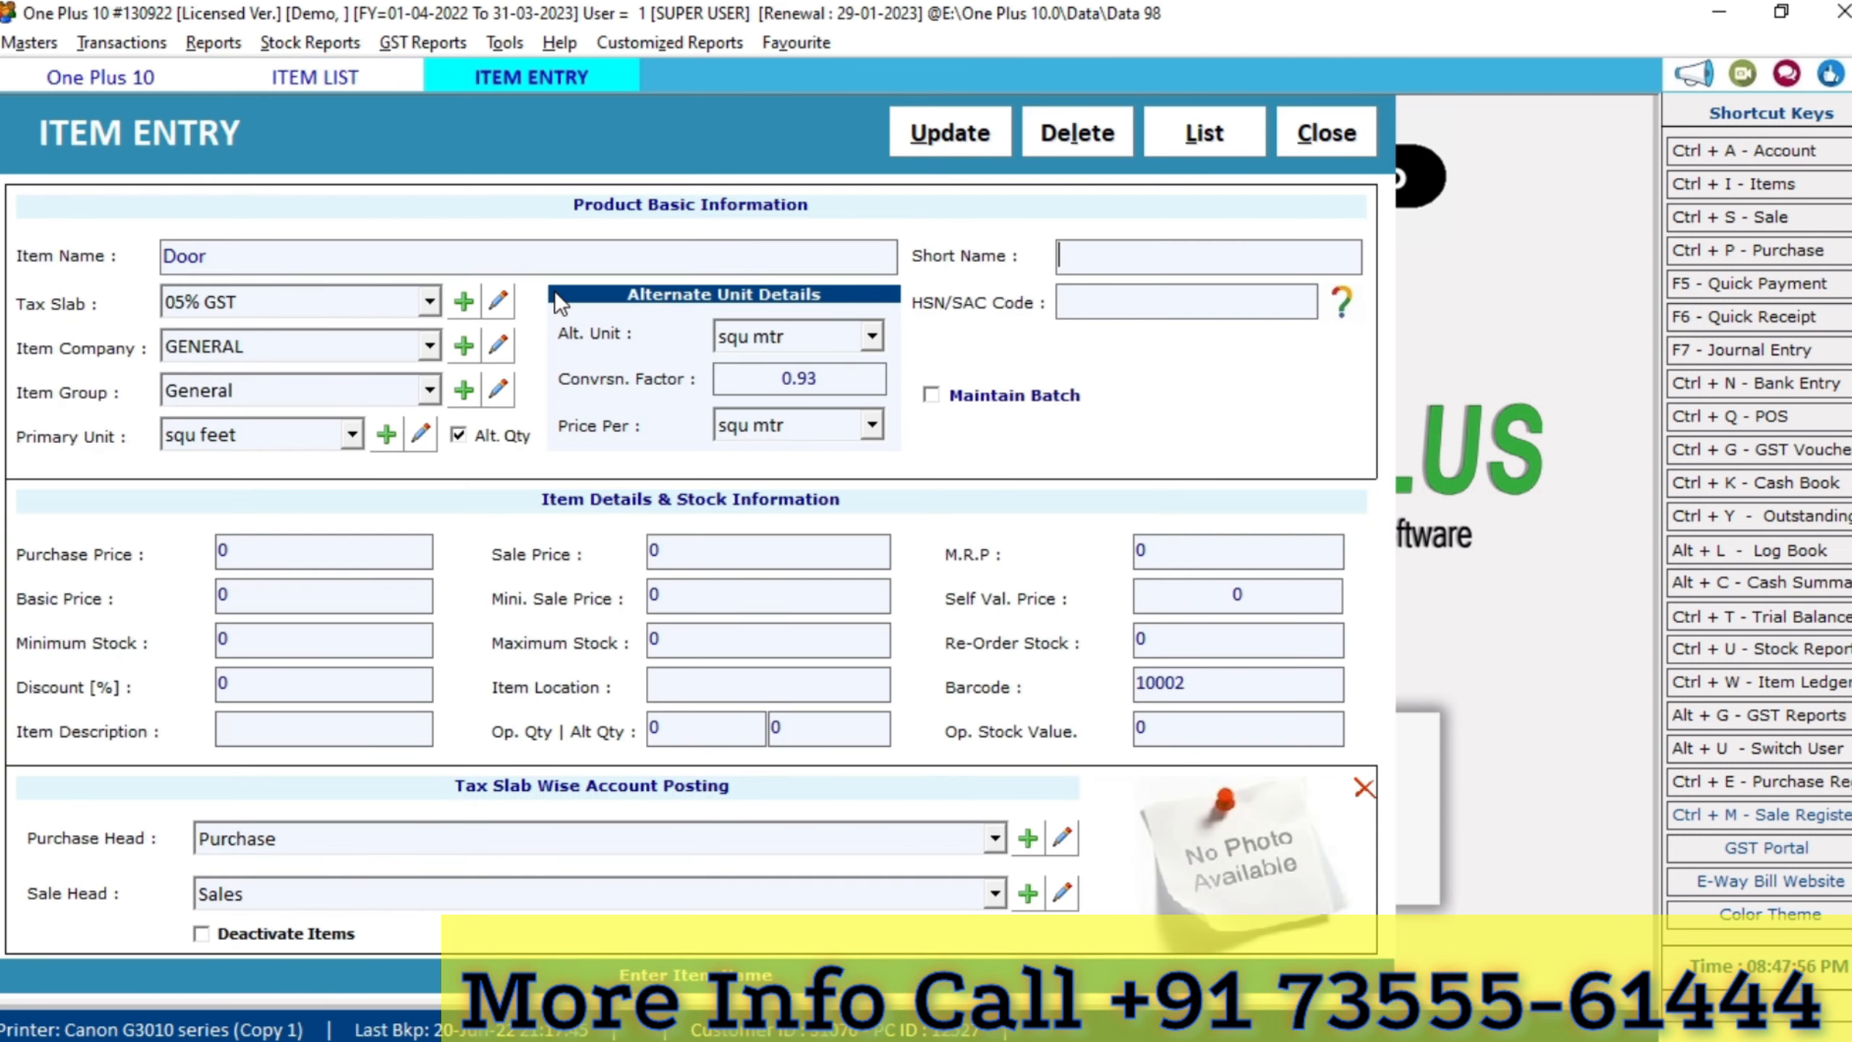
key("Return")
key("Return")
key("Return")
key("Return")
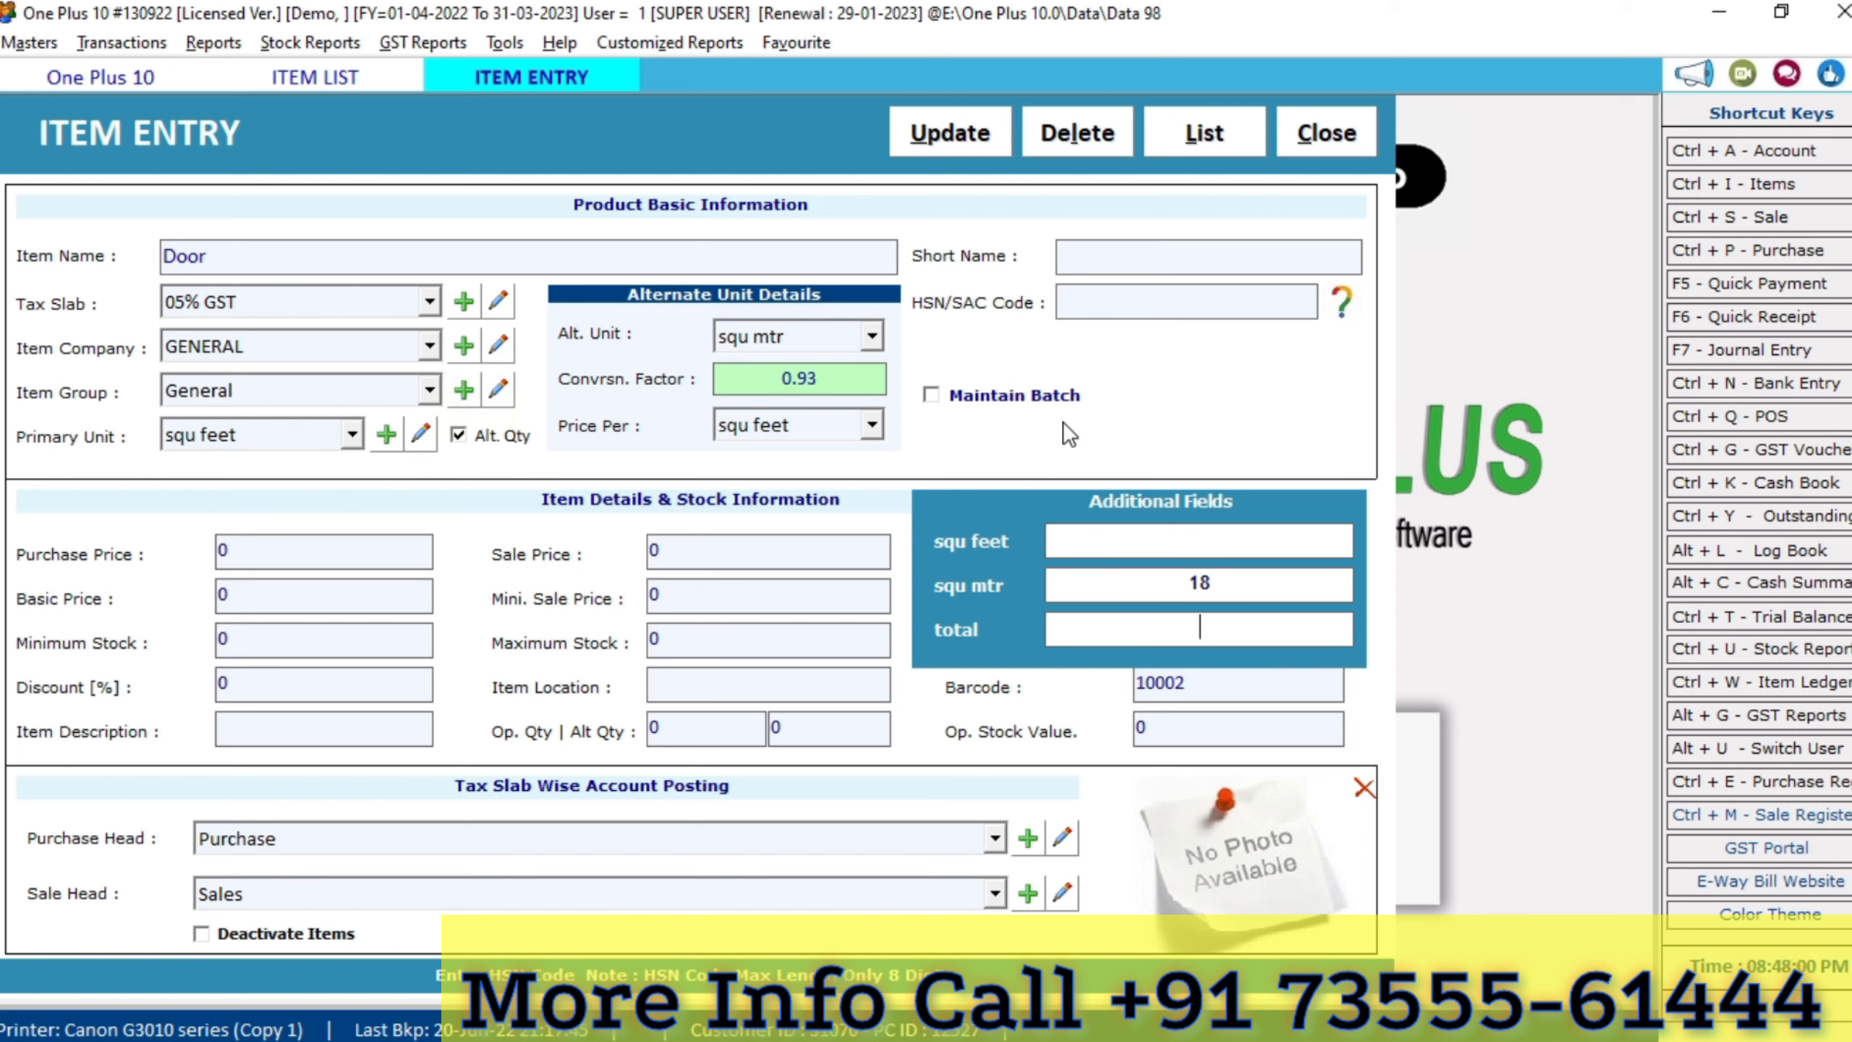
Clear Door's squ mtr additional field value and turn on batch maintenance for the item
left_click(1238, 590)
key("BackSpace")
key("BackSpace")
key("Return")
key("Return")
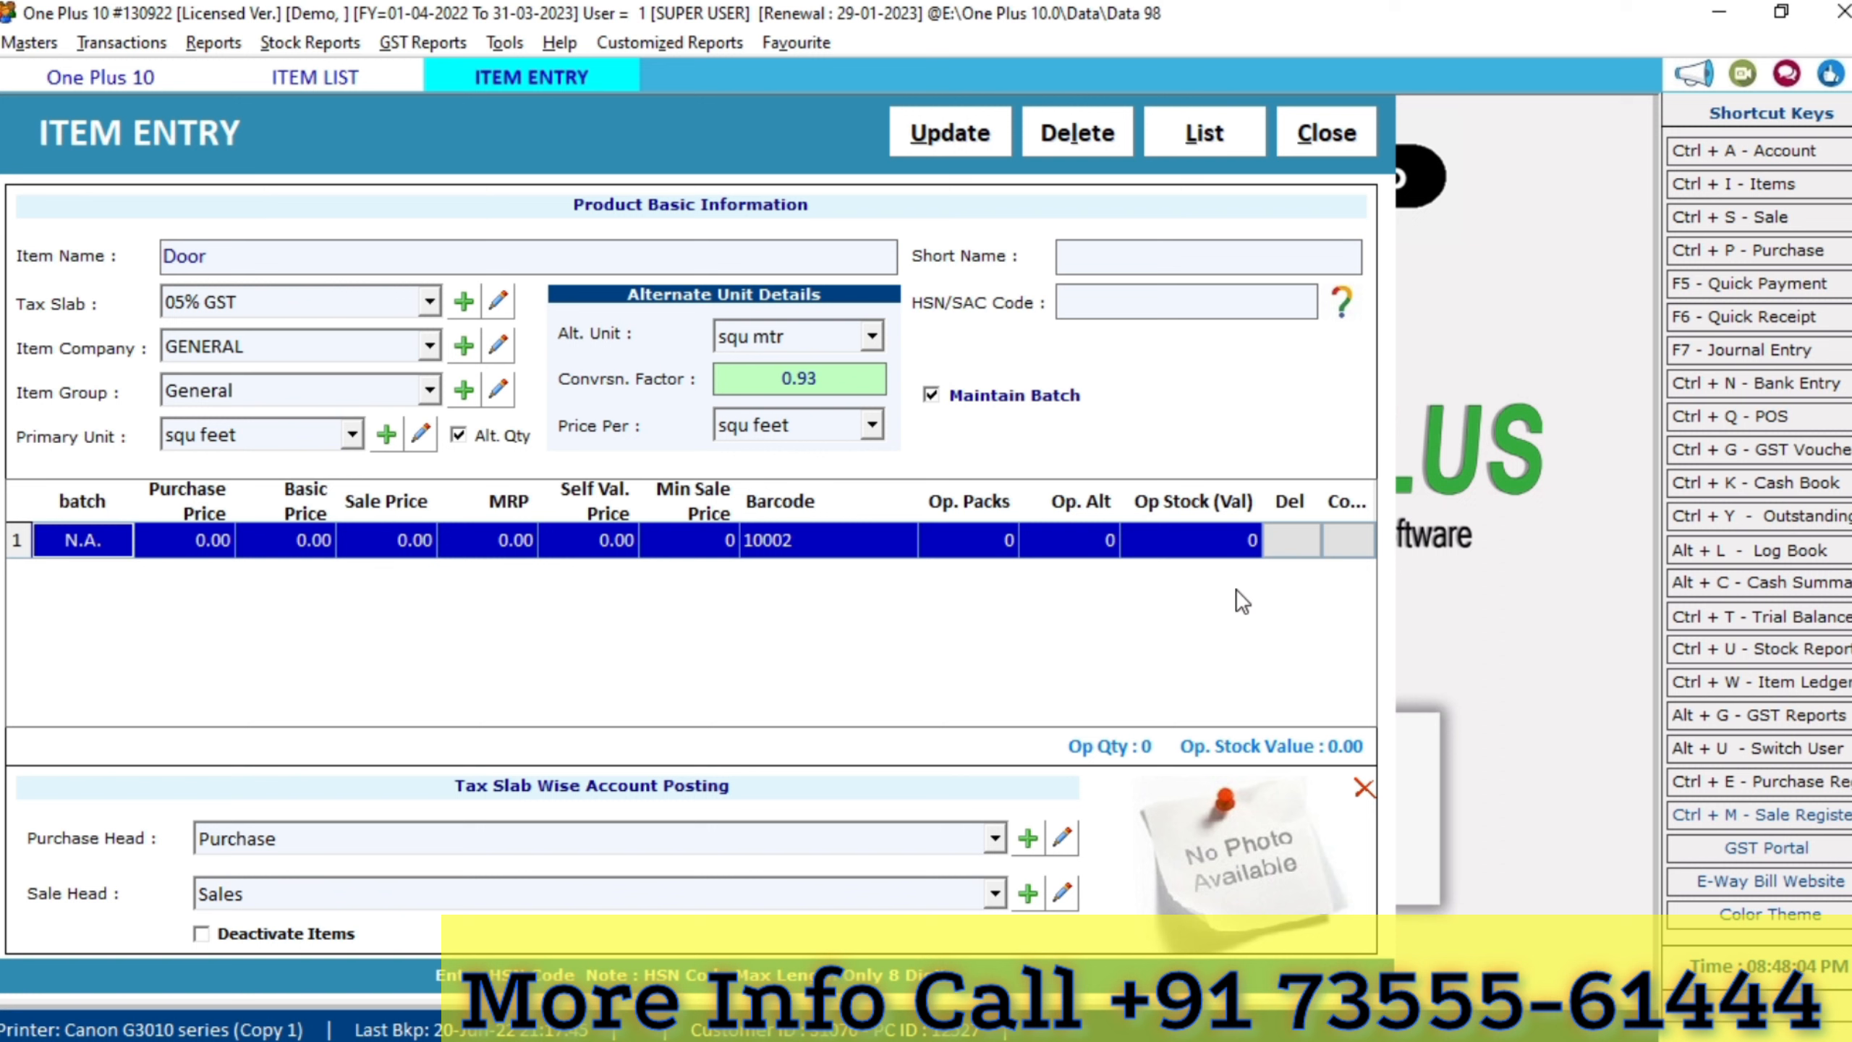
Enter 78*36 as Door's first batch, leaving its prices, barcode and opening stock at their defaults
type("78*36")
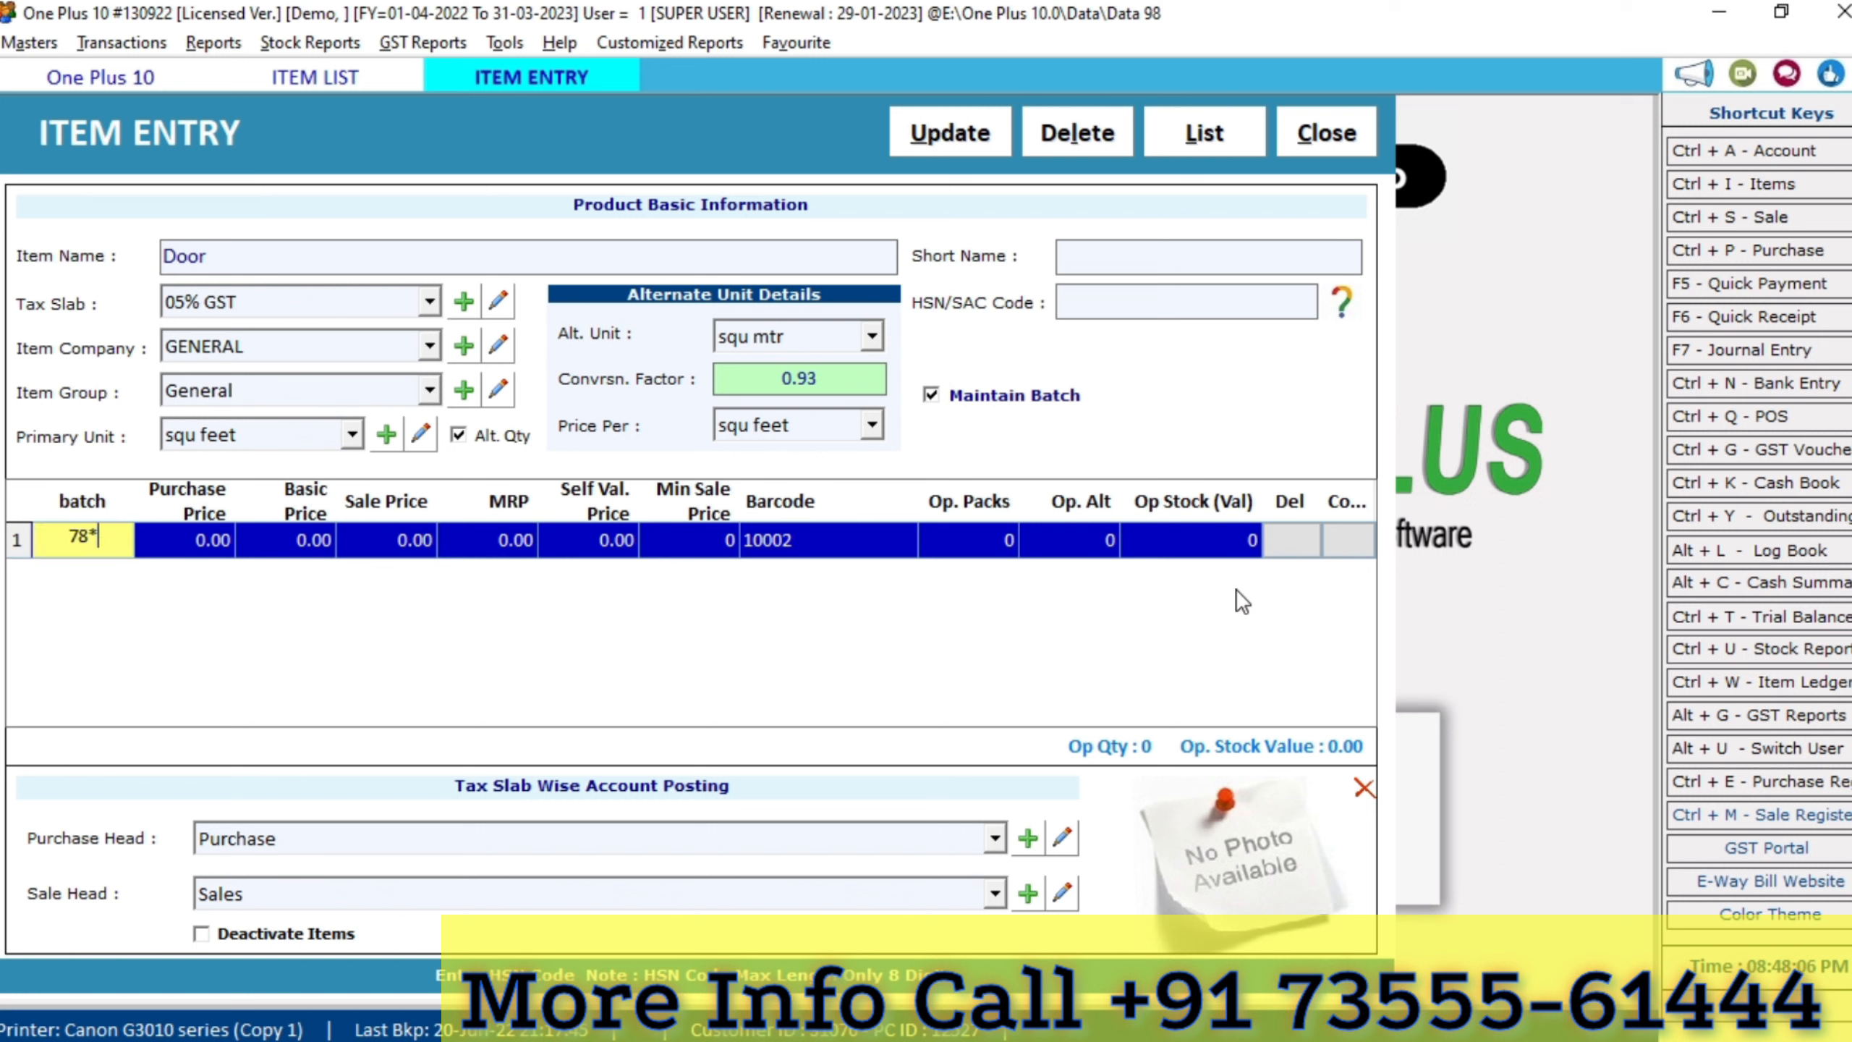
key("Return")
key("Return")
key("Return")
key("Return")
key("Return")
key("Return")
key("Return")
key("Return")
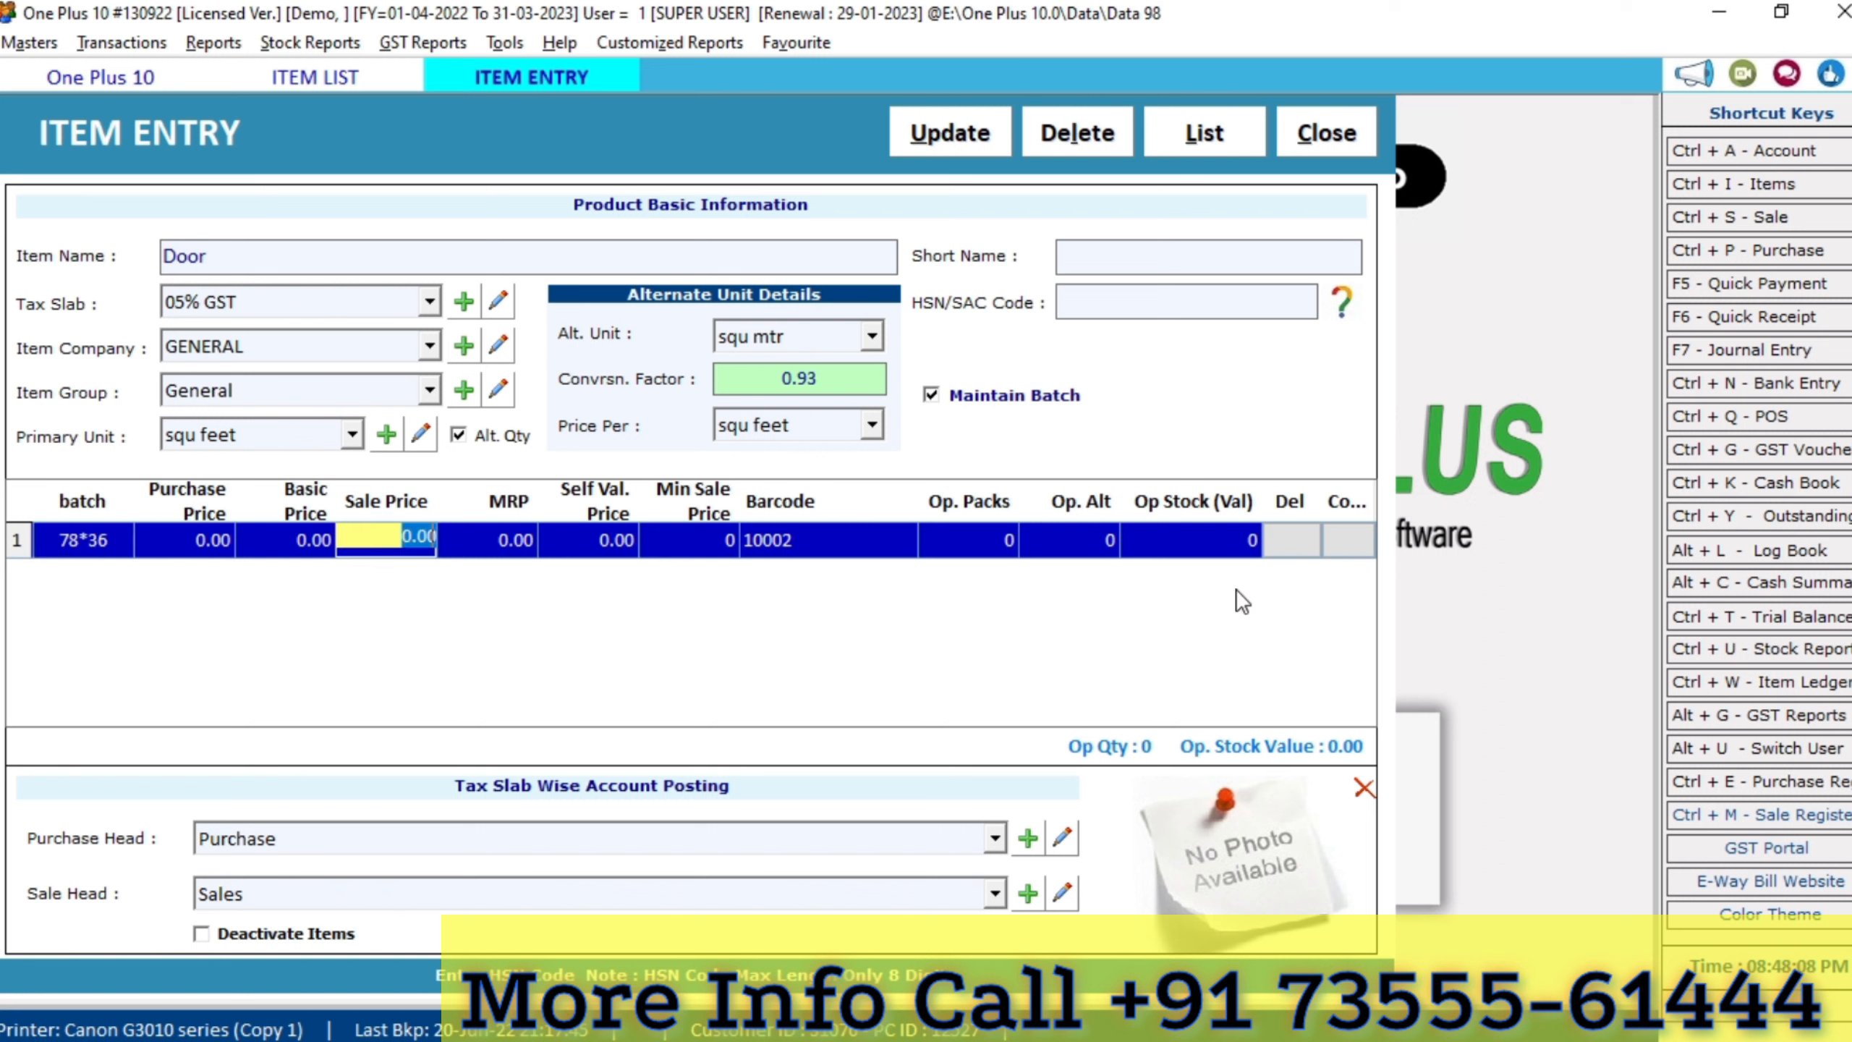
key("Return")
key("Return")
key("Return")
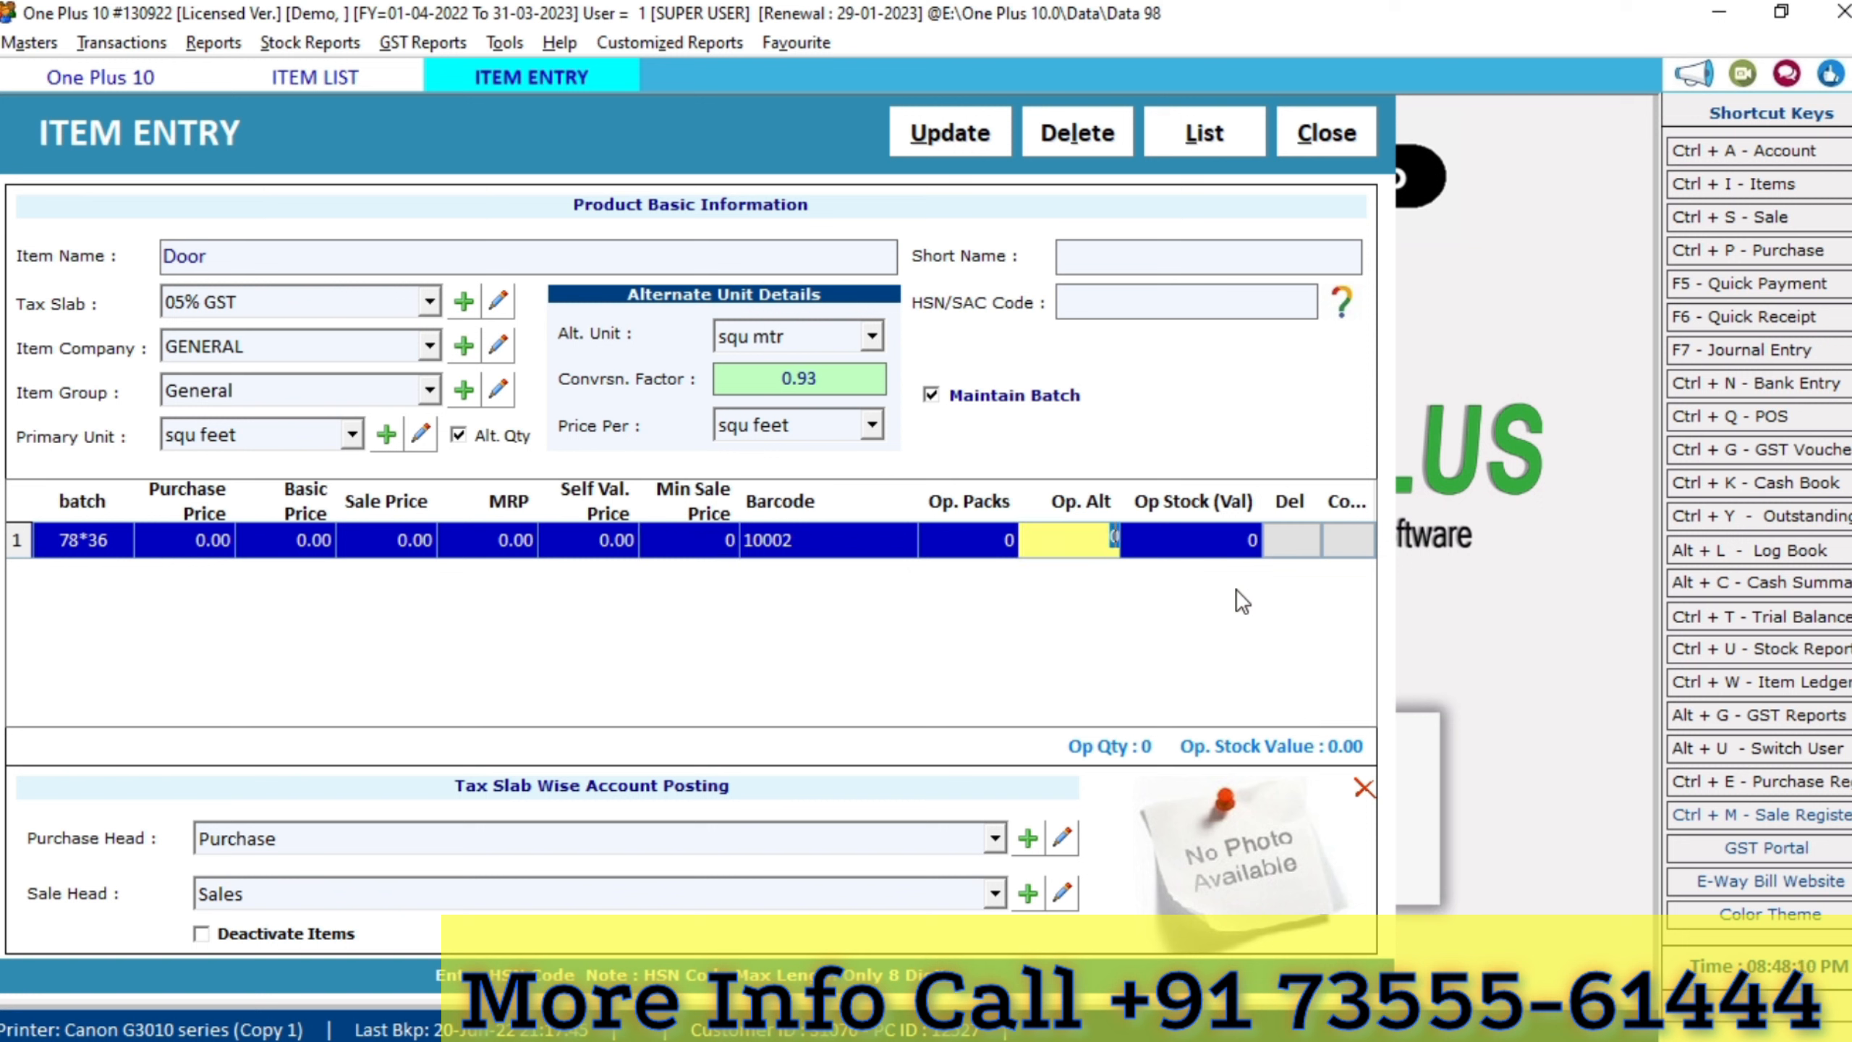
Add 75*35 as Door's second batch, then update the item and close the item list
type("75*")
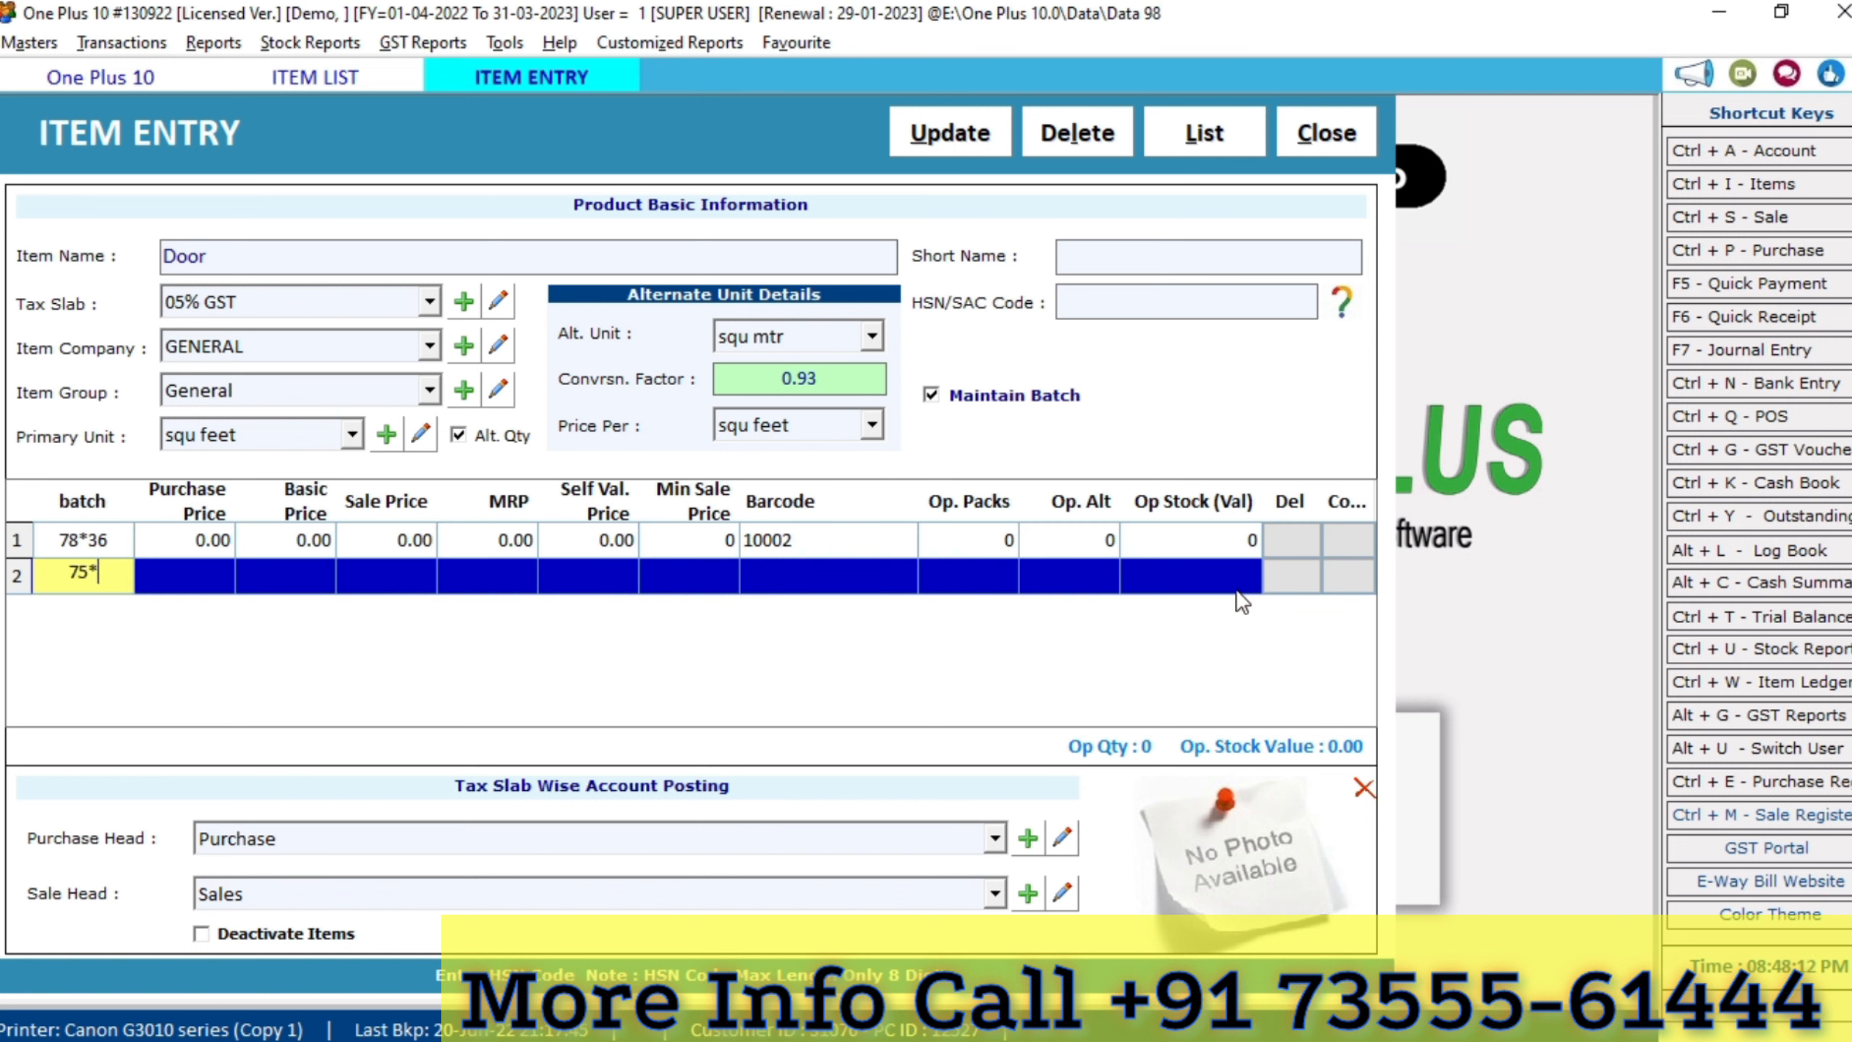
type("35")
key("Return")
key("alt+s")
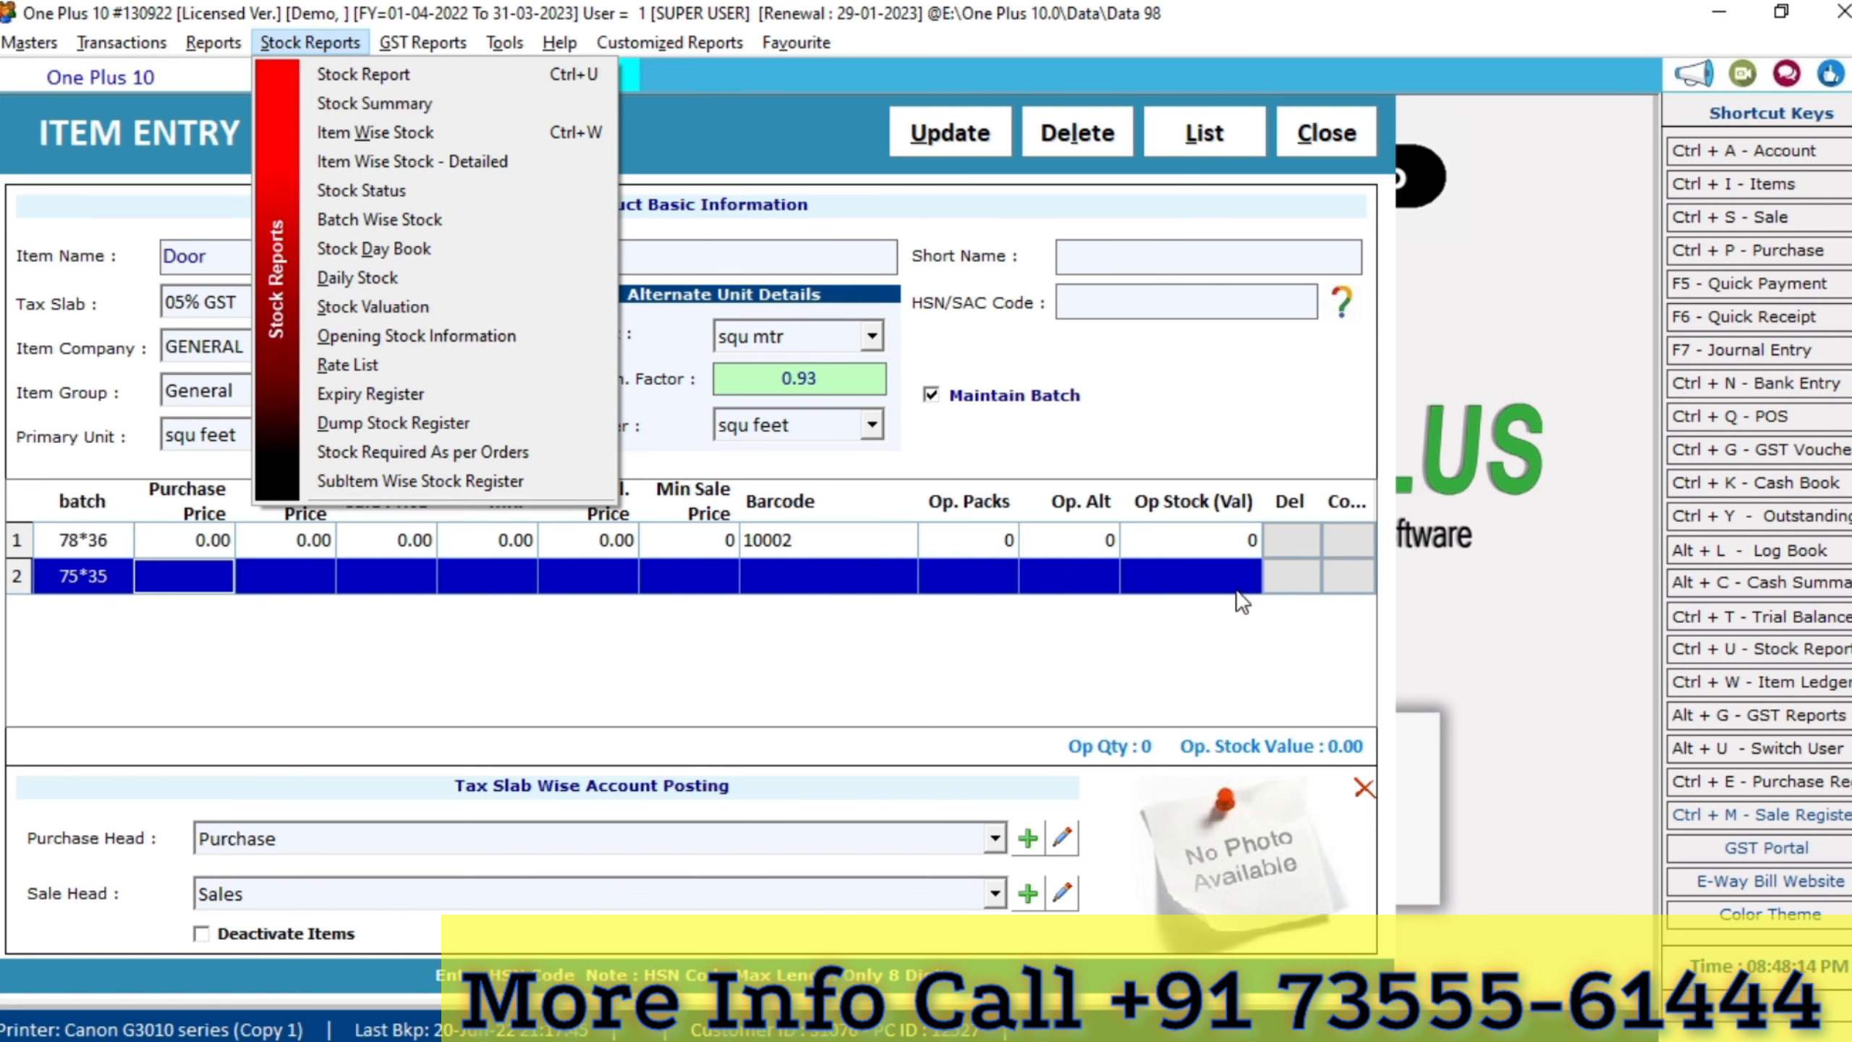
key("alt+u")
key("Return")
key("Escape")
key("Escape")
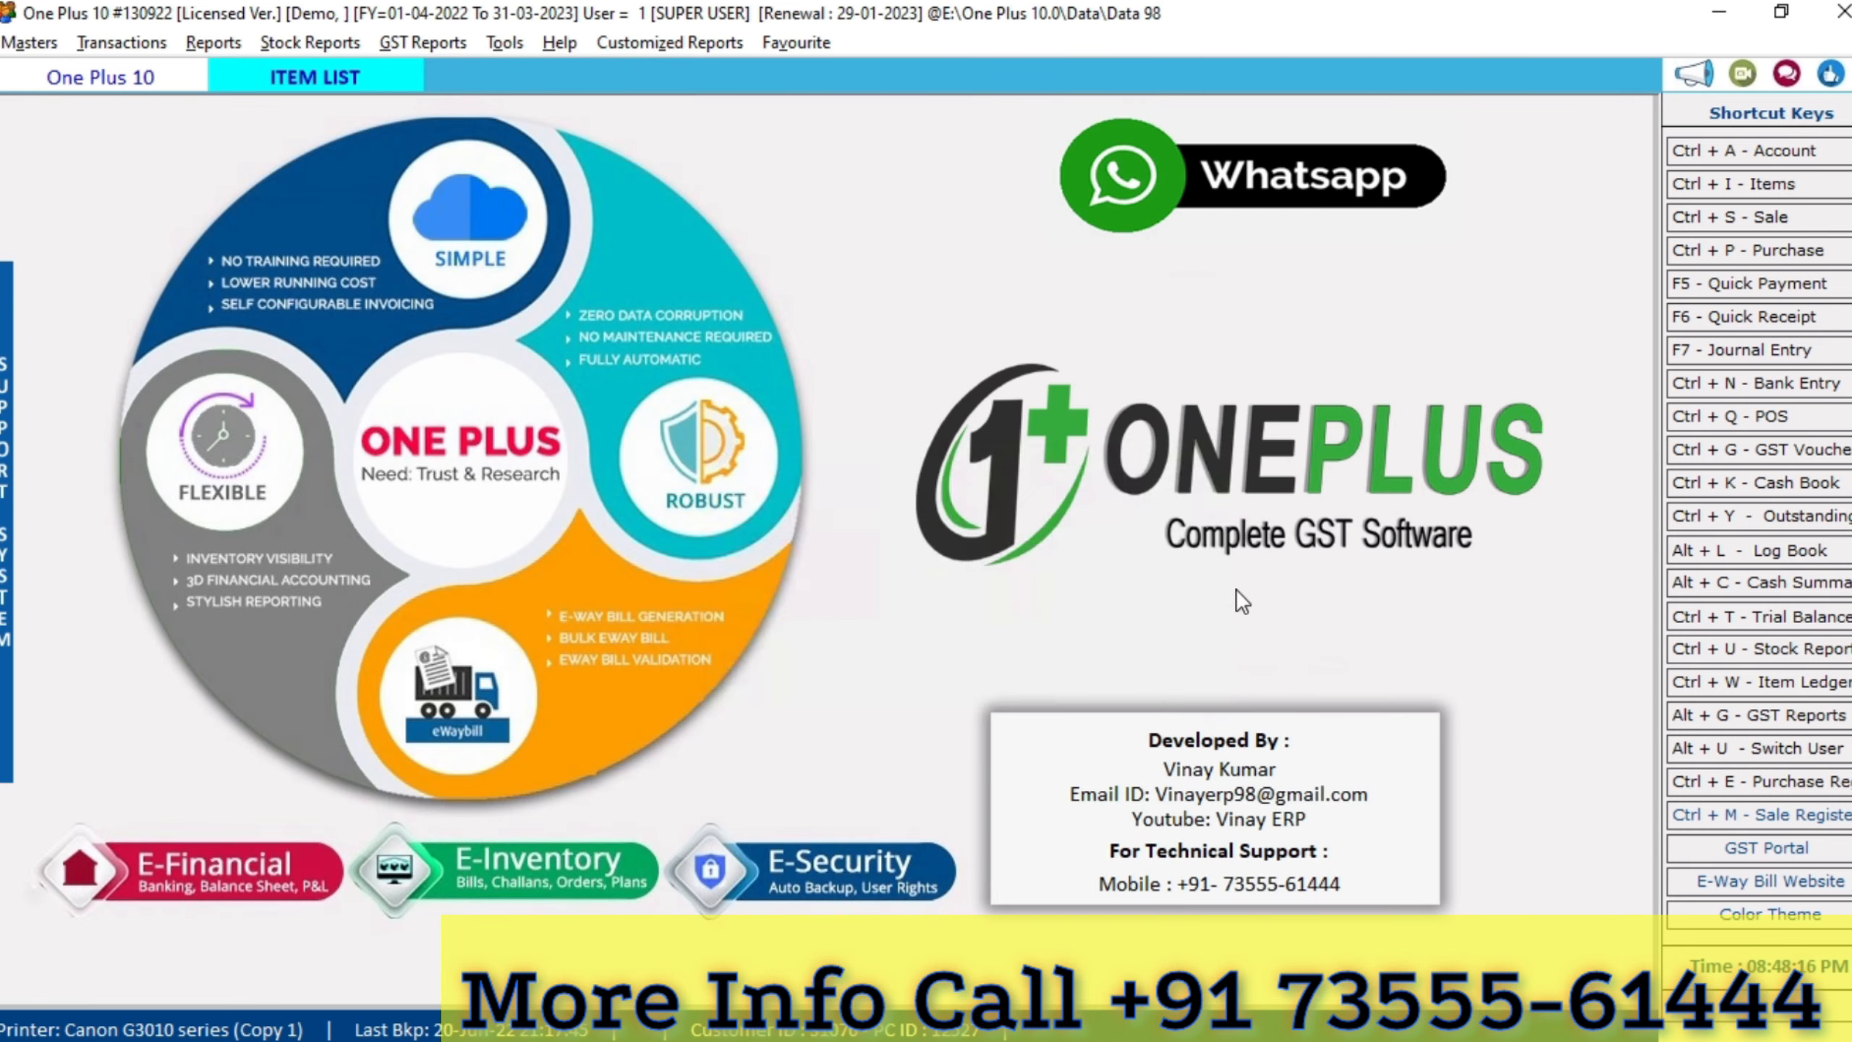
Start a new sale bill on Cash terms under GST SERIES, leaving the narration blank
key("ctrl+m")
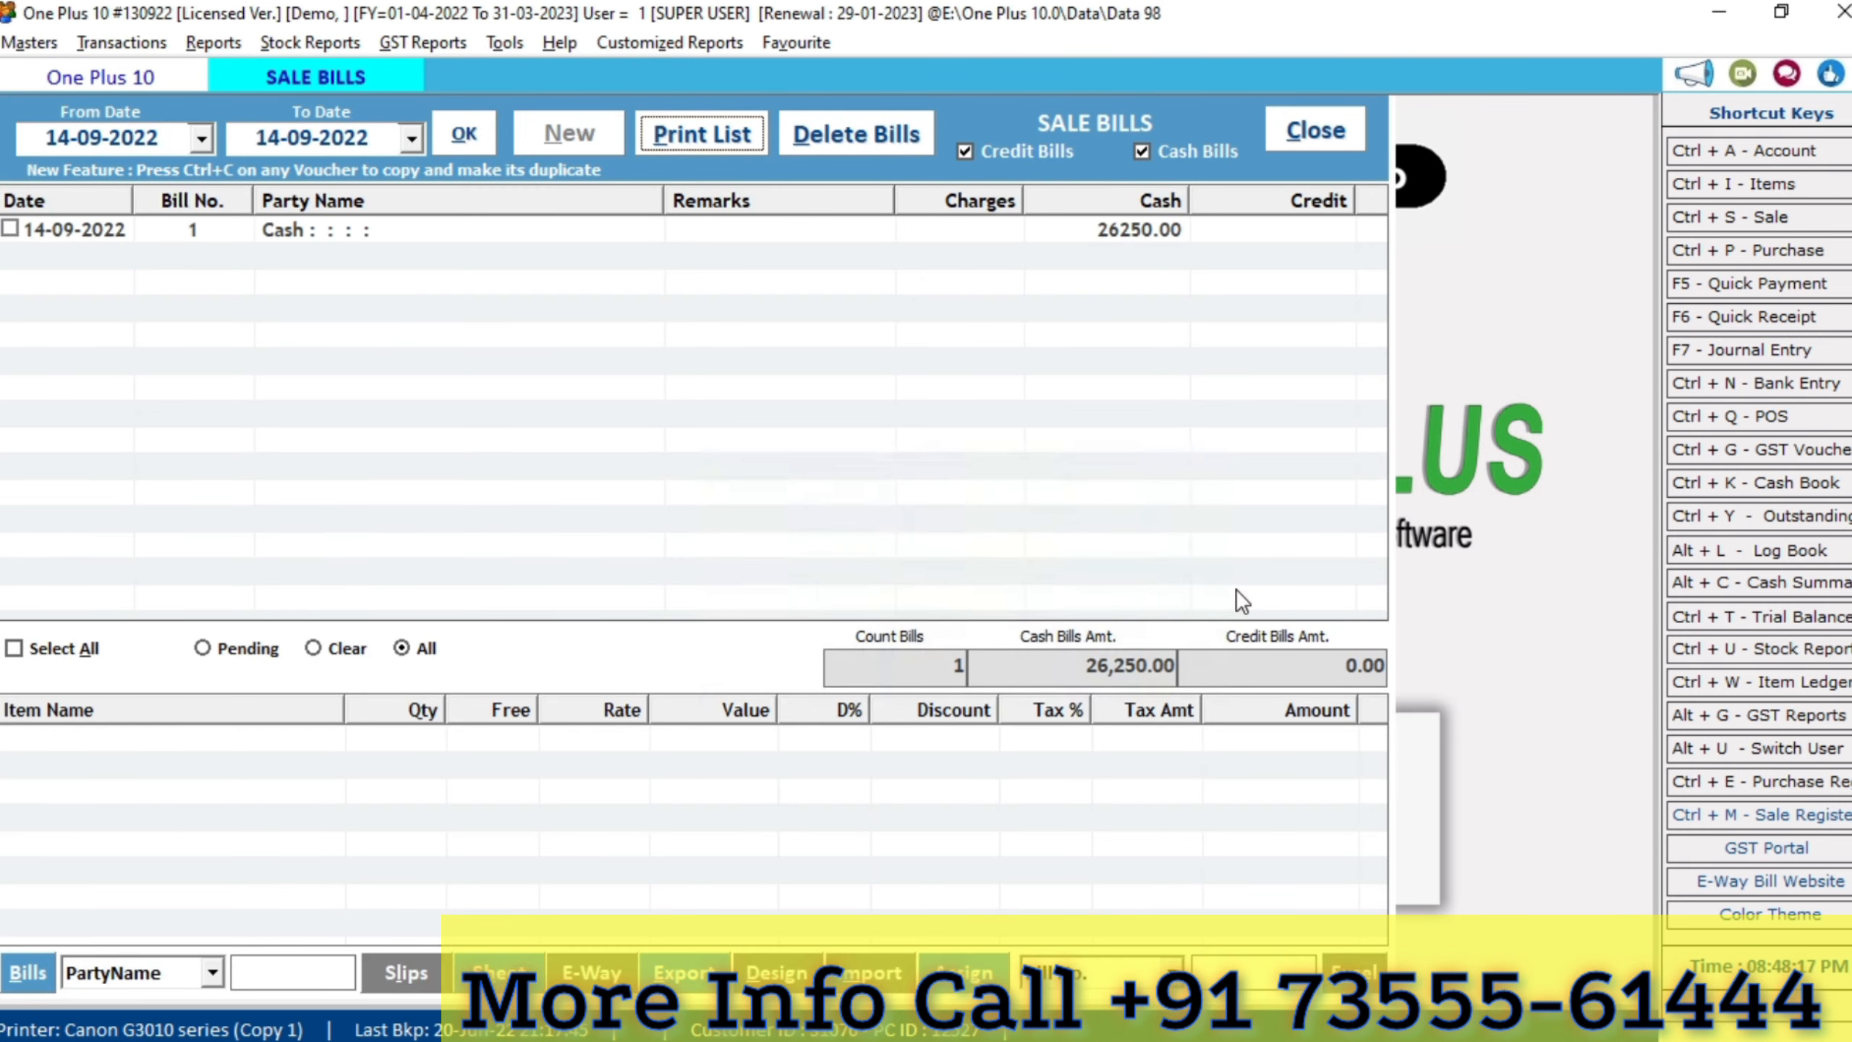
key("ctrl+s")
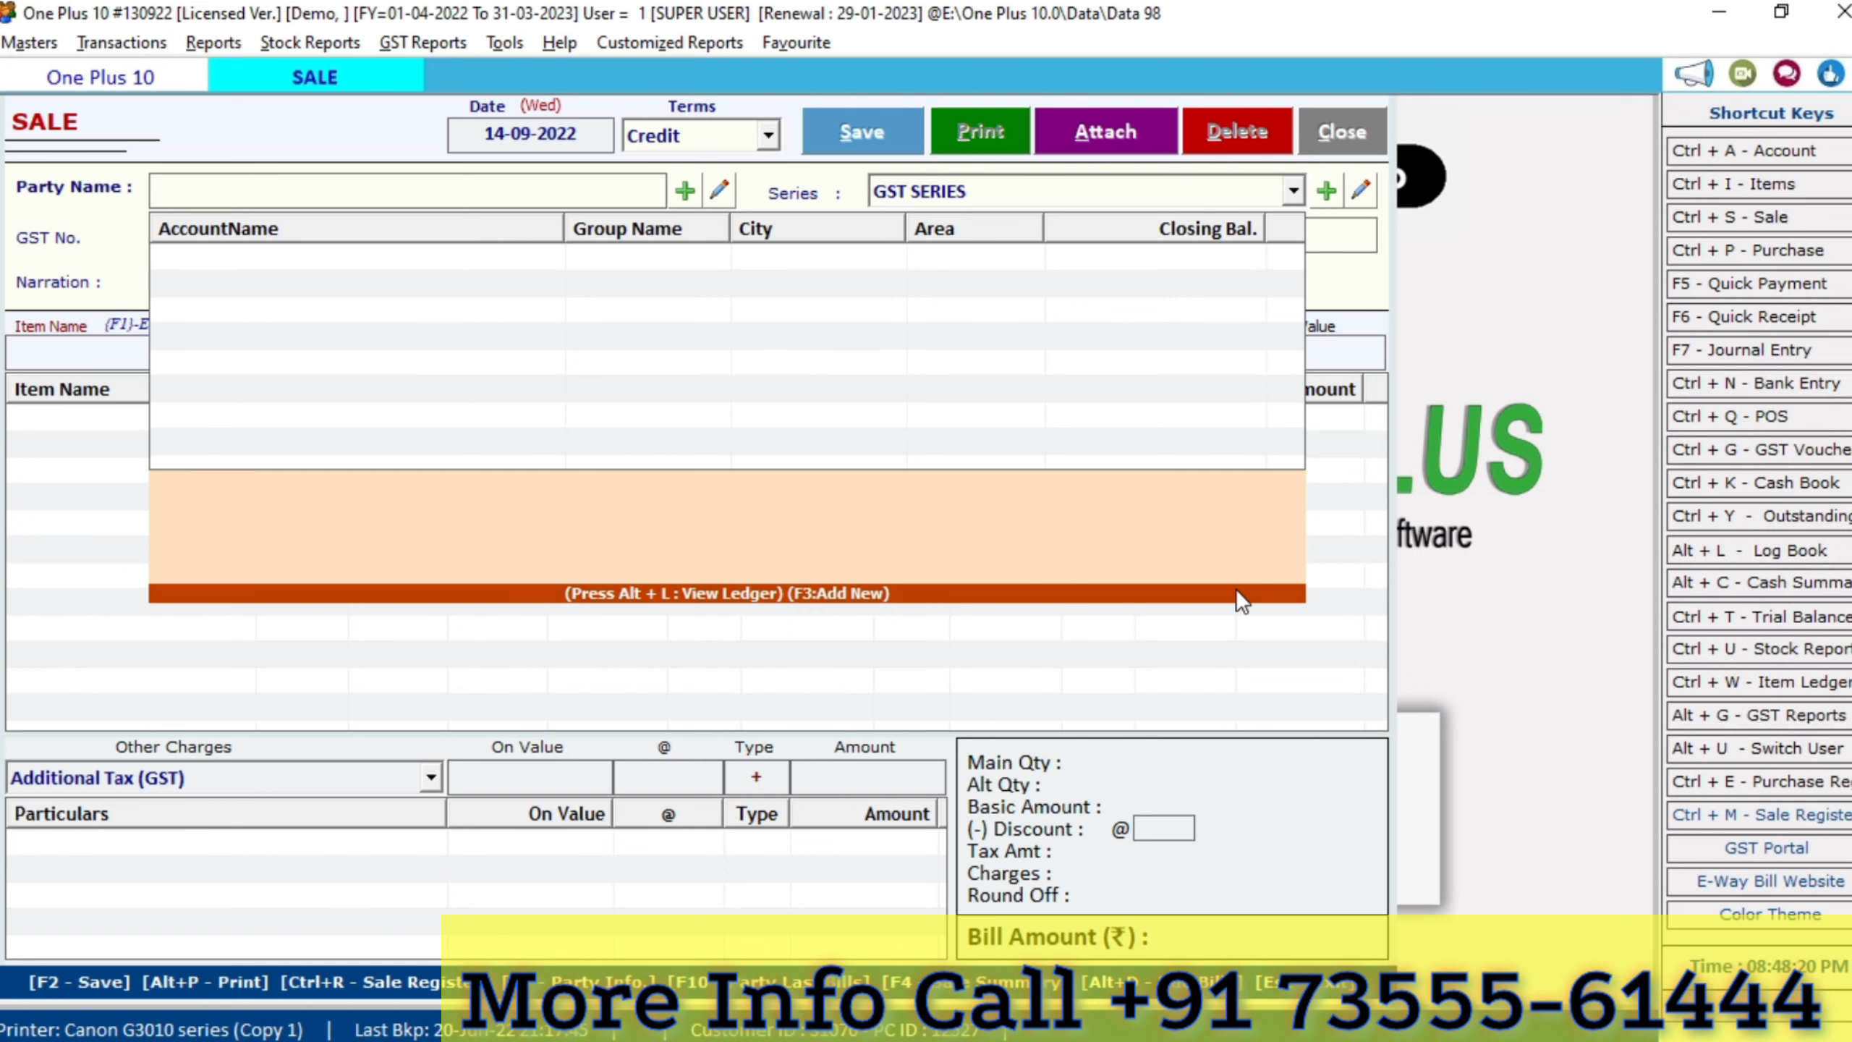
left_click(699, 142)
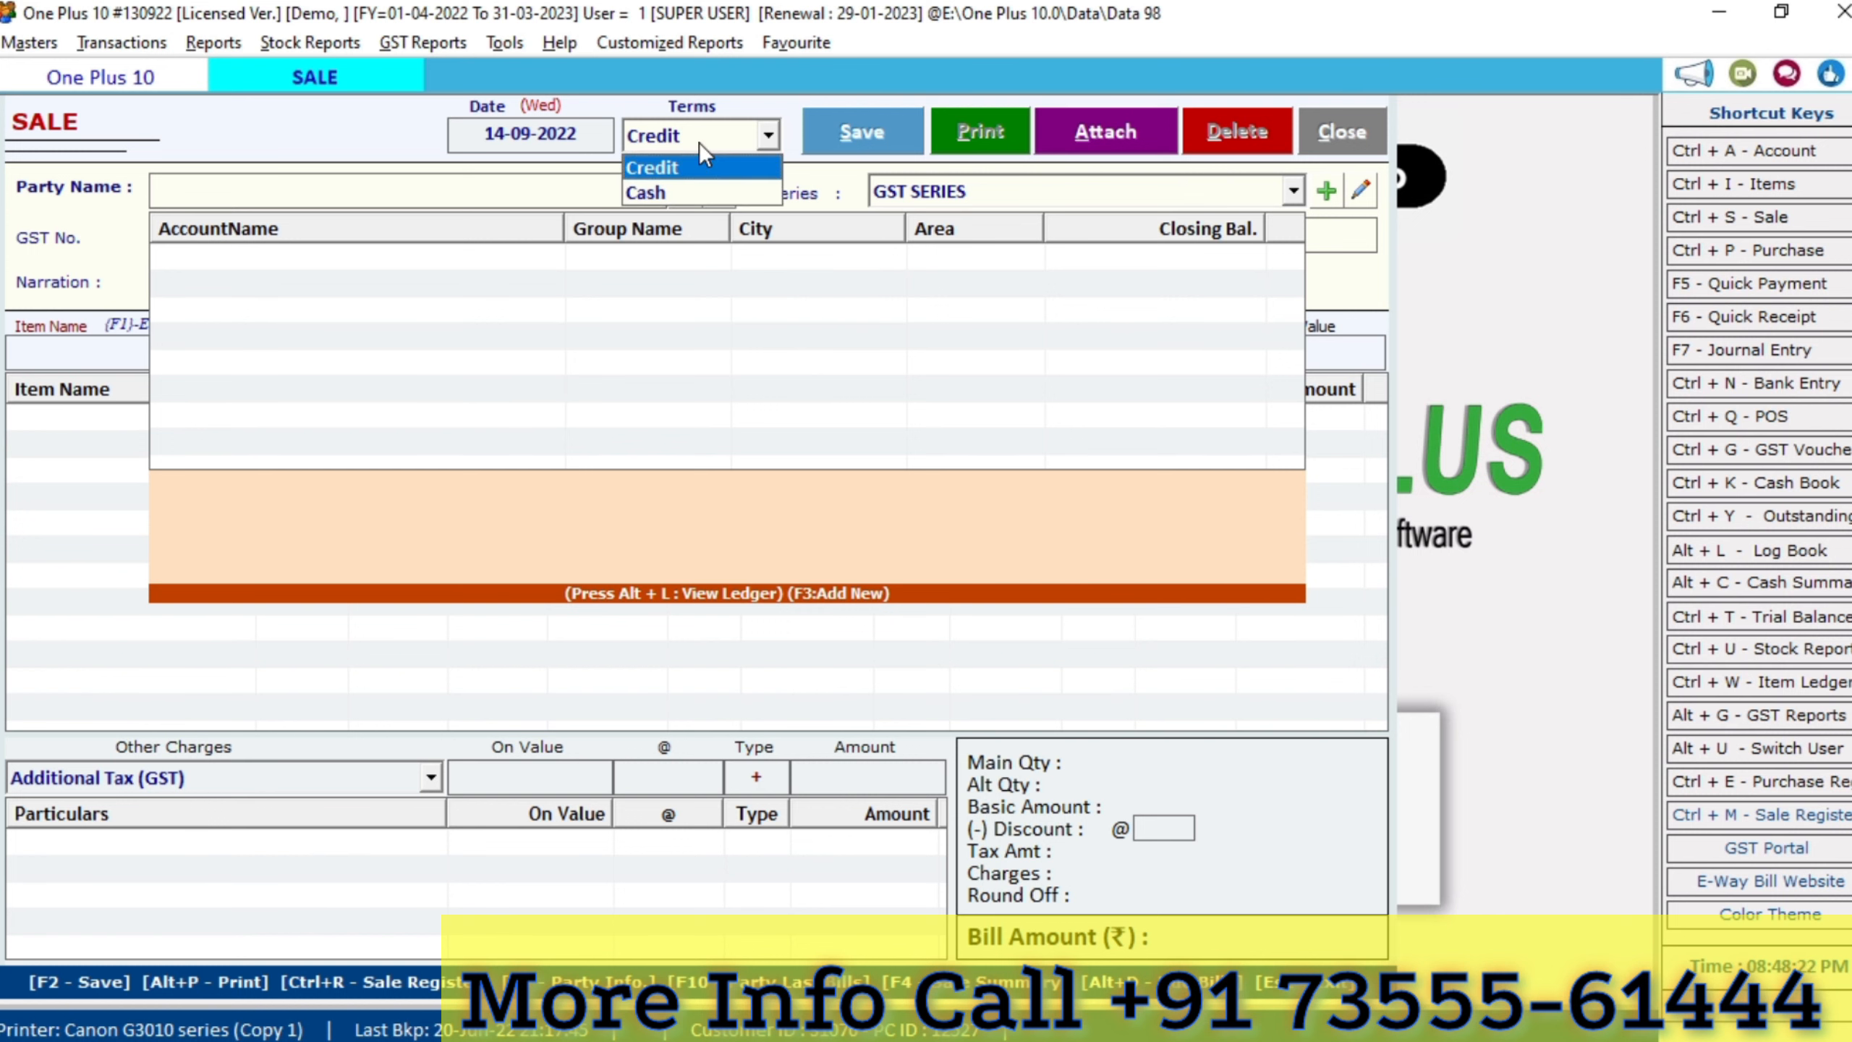
key("Down")
key("Return")
key("Return")
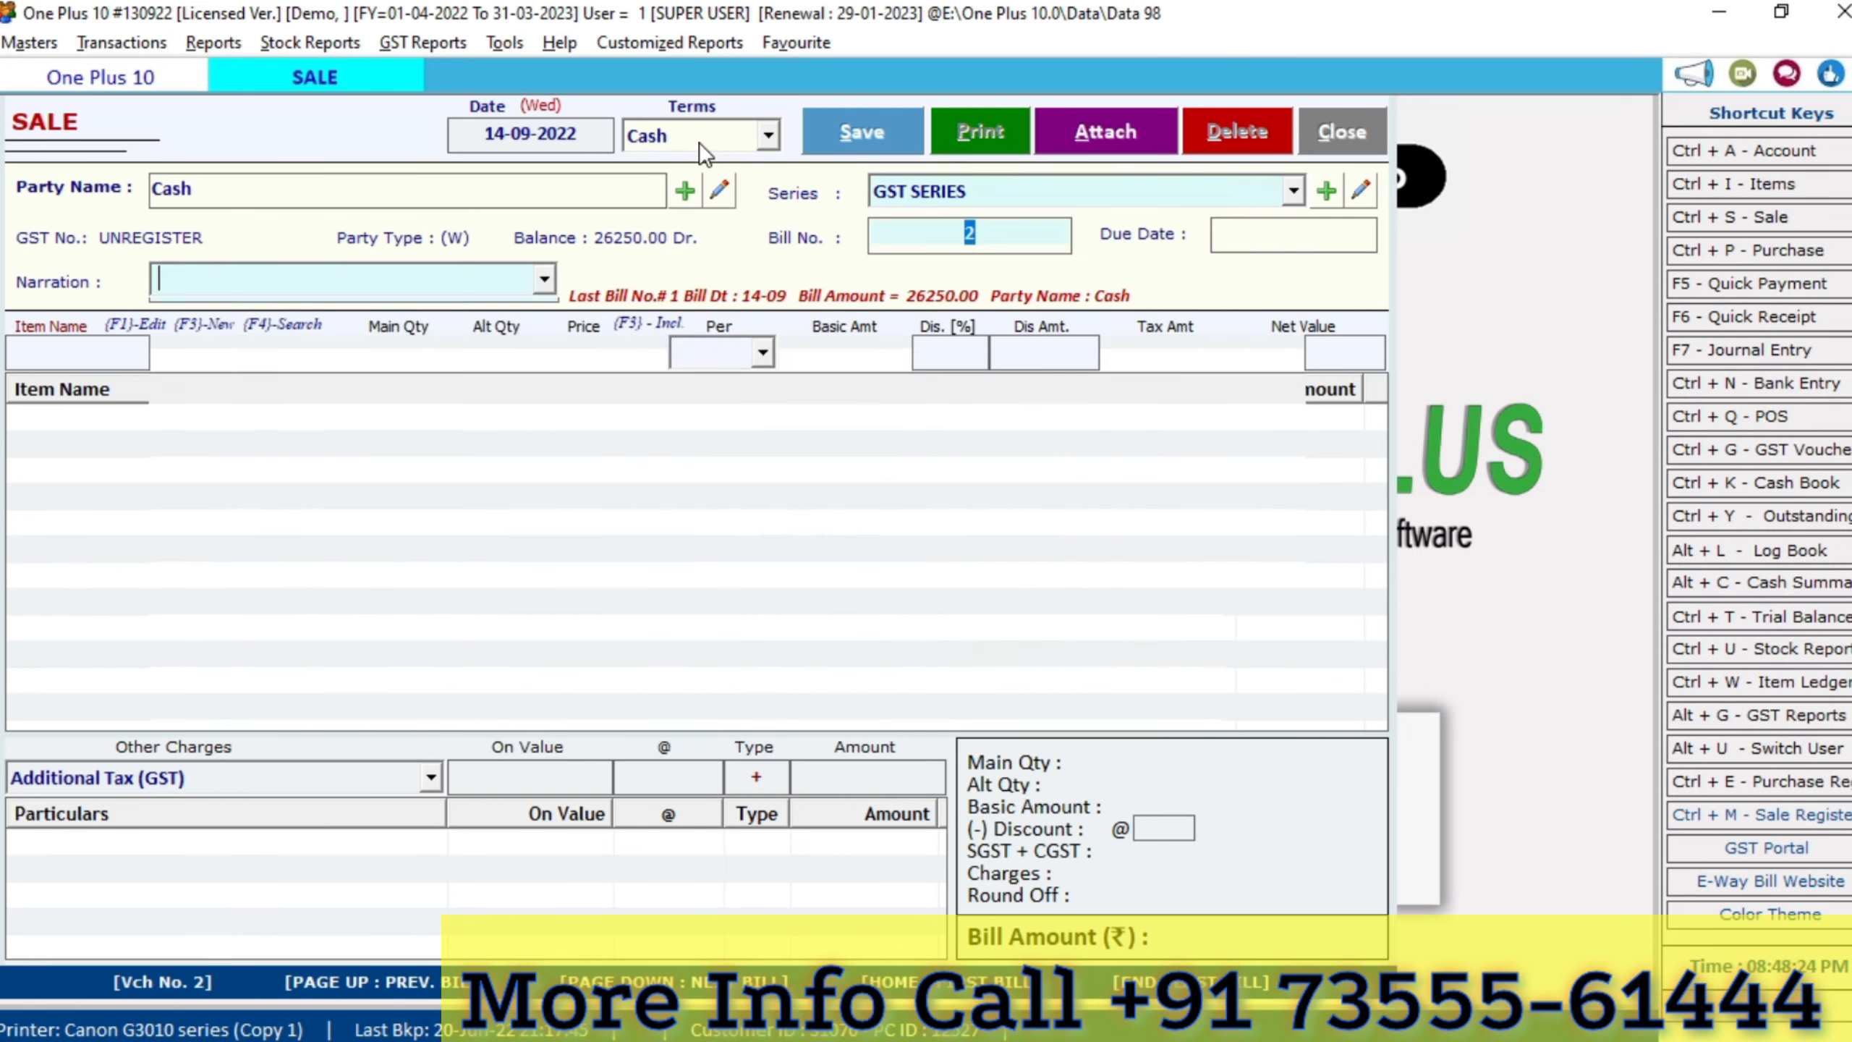
key("Return")
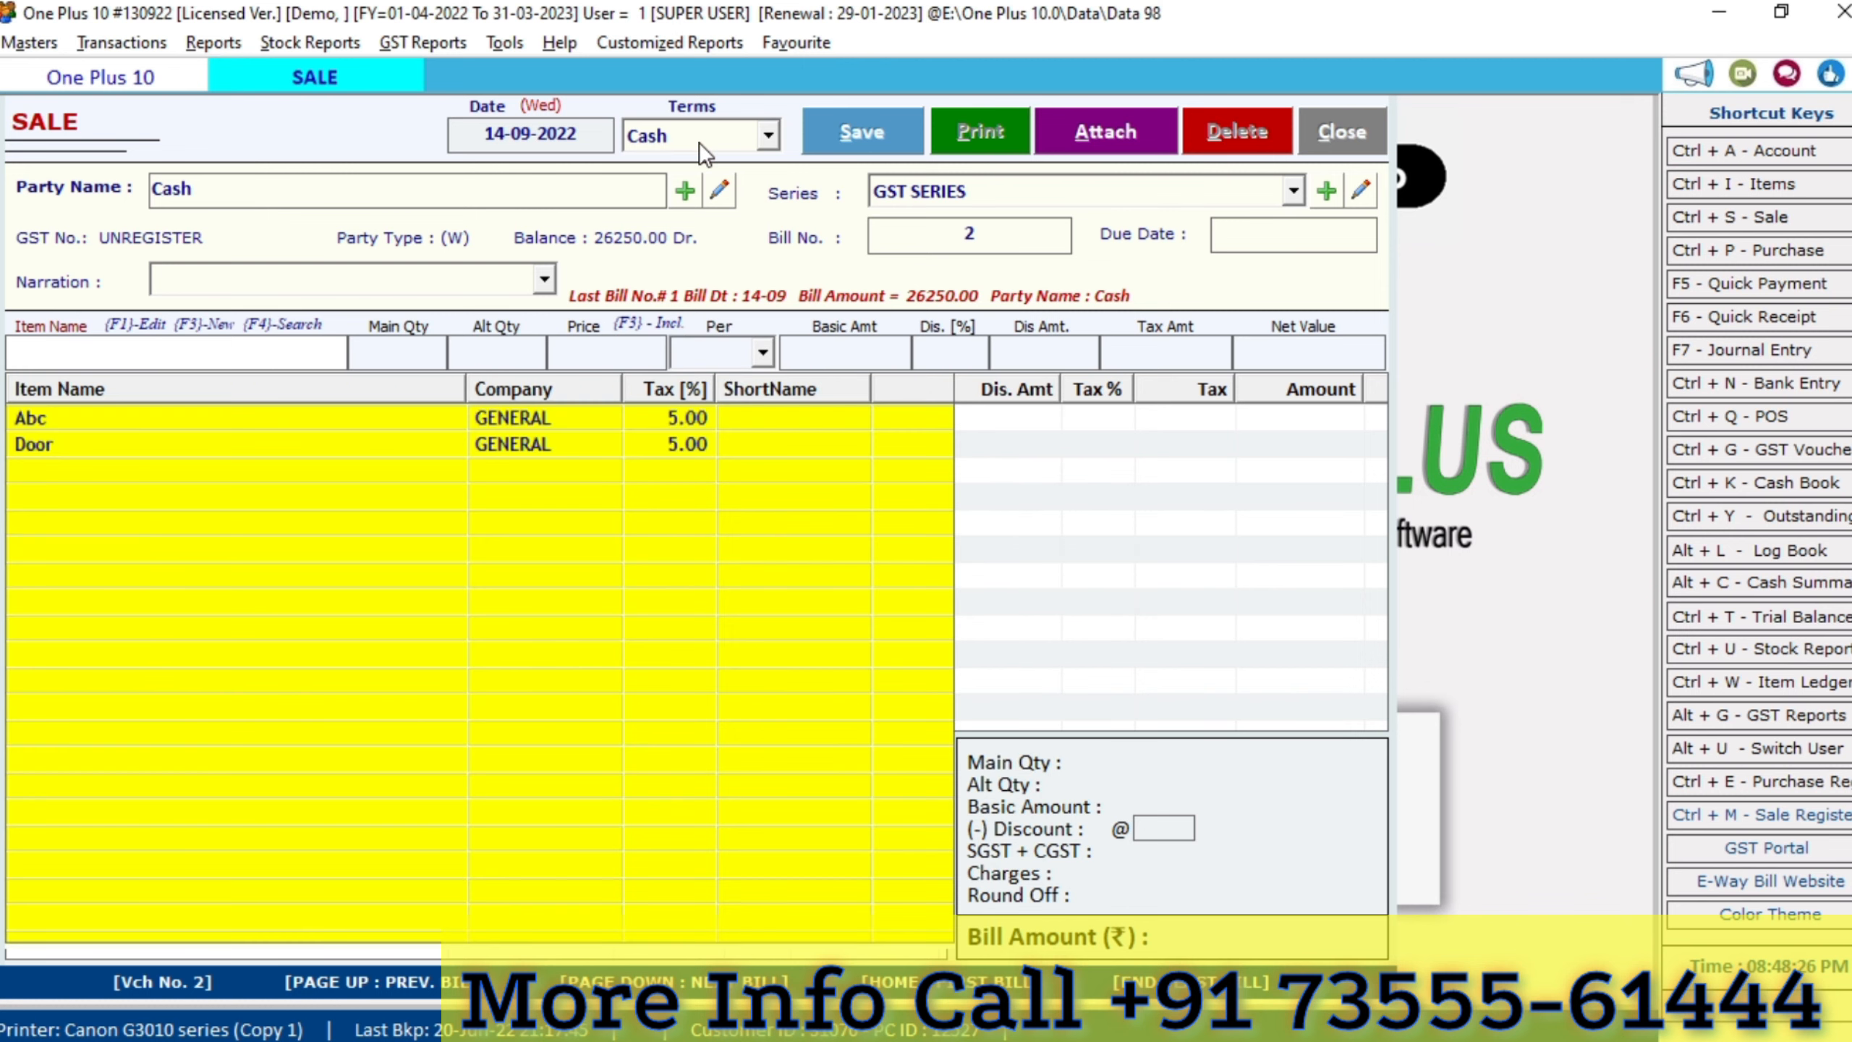
Add Door from batch 78*36 to the bill, accepting its additional fields and calculated quantities
key("Down")
key("Return")
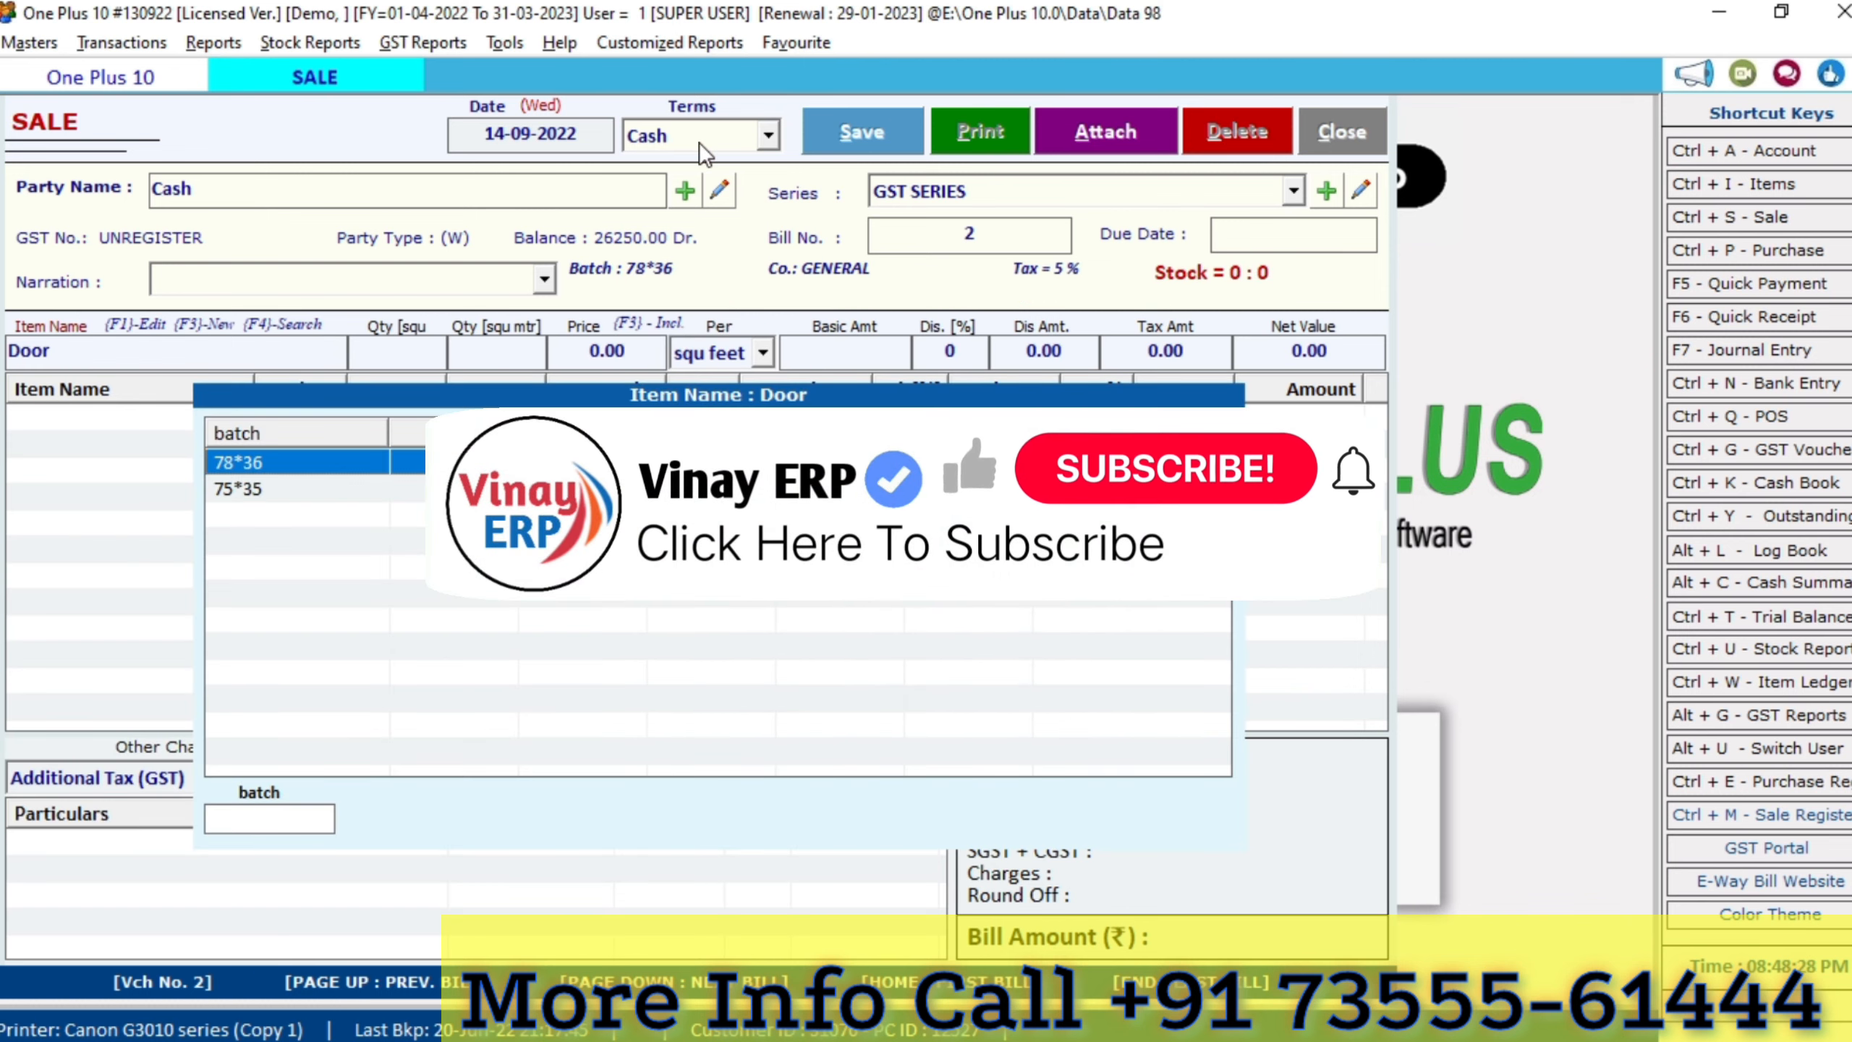
key("Return")
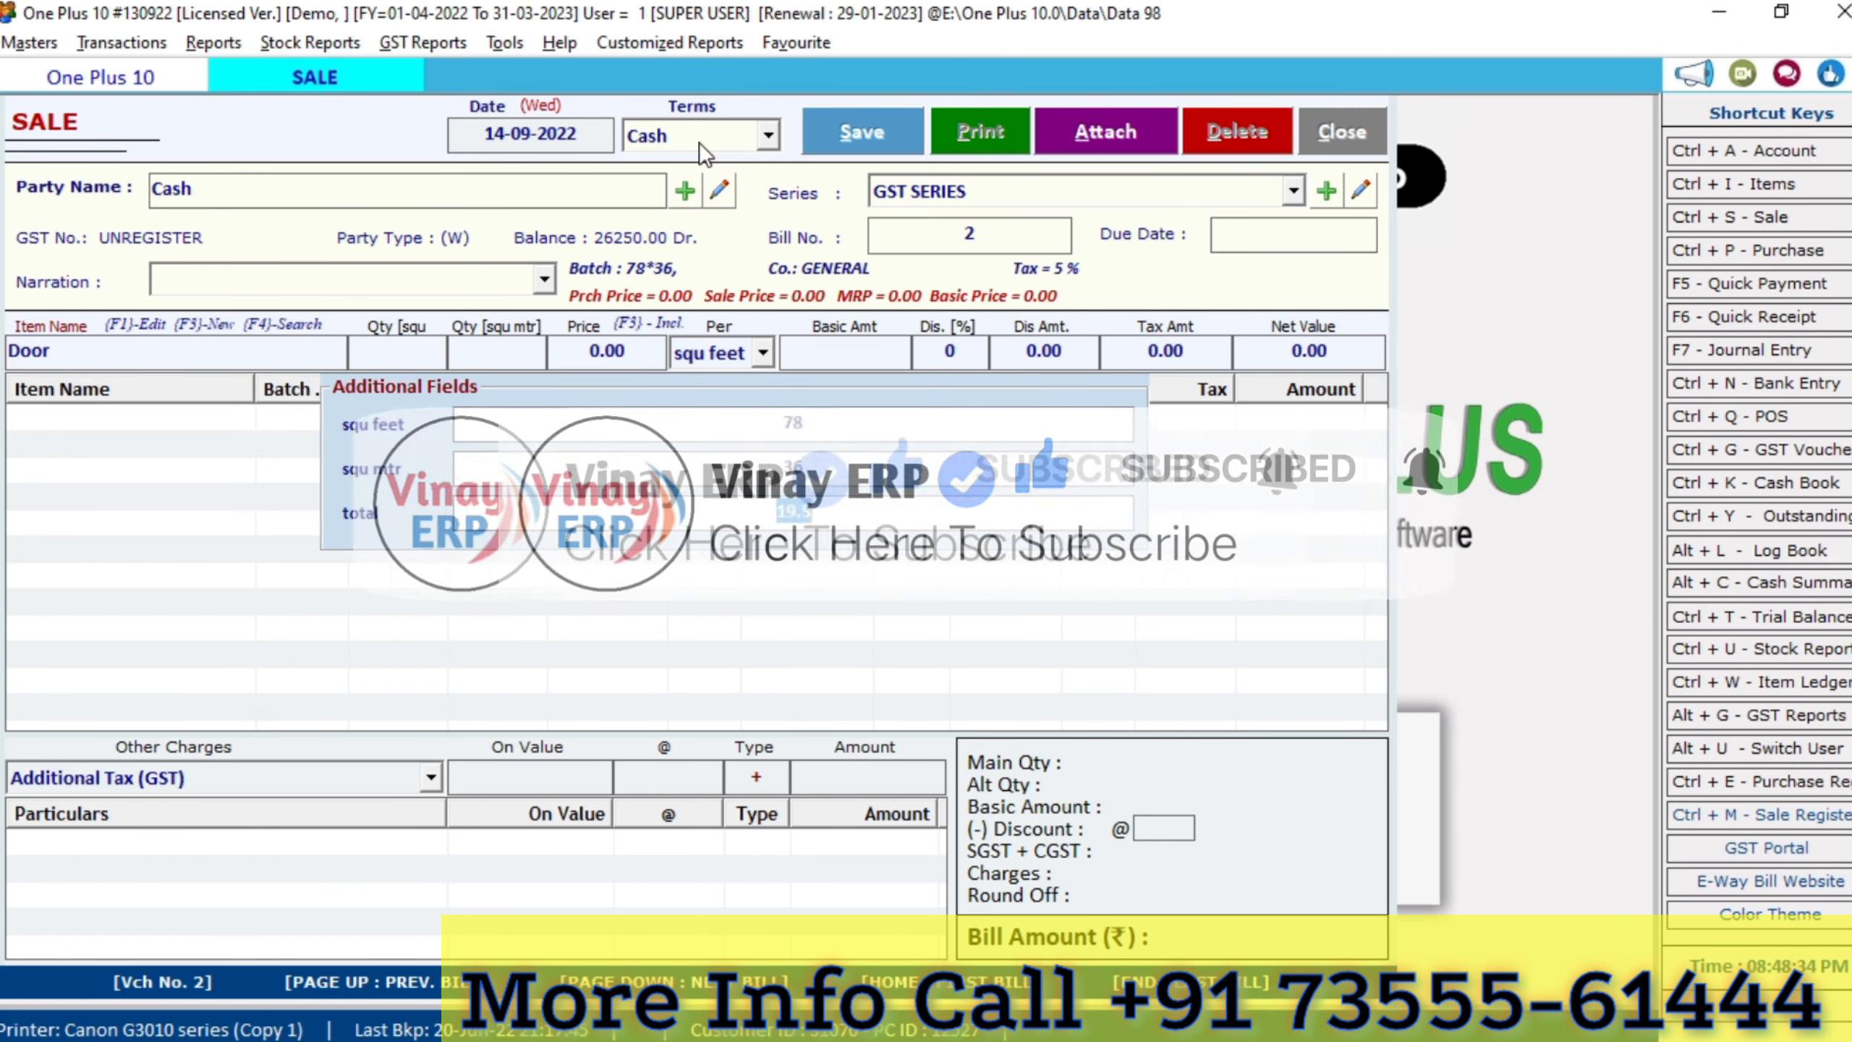
key("Return")
key("Return")
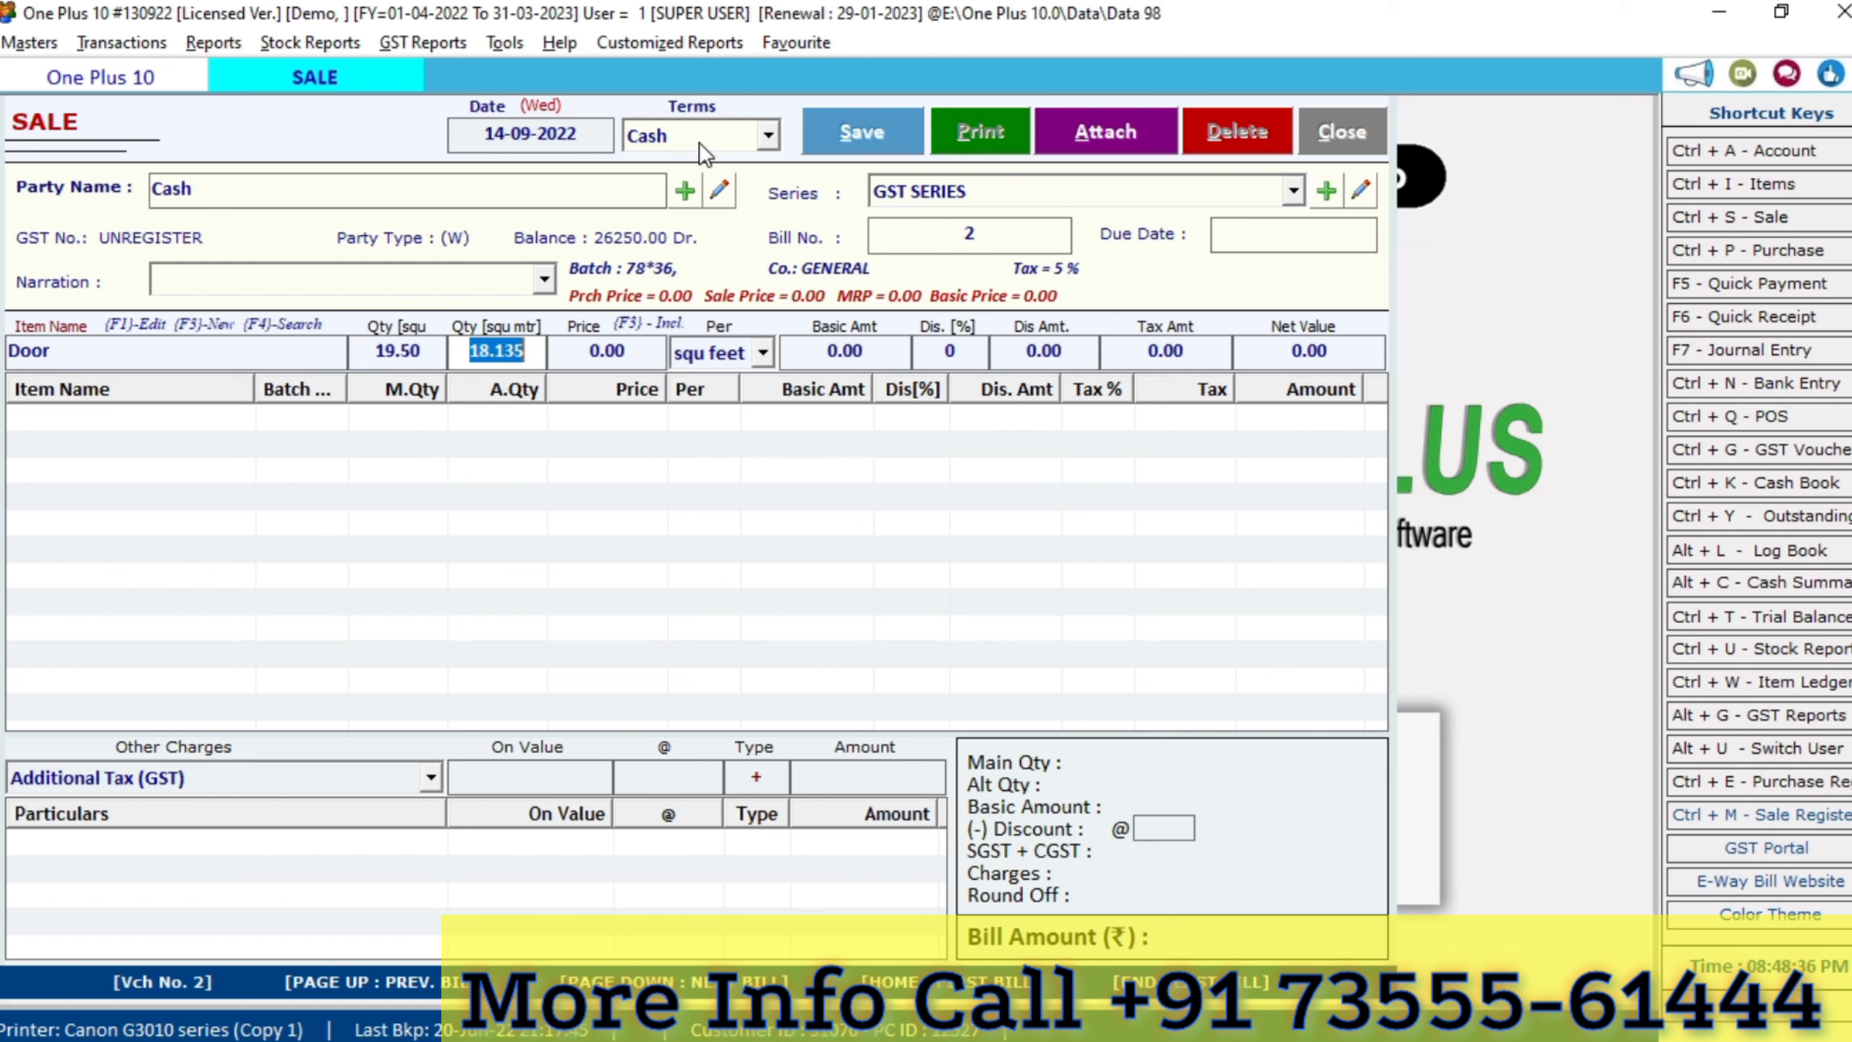
key("Return")
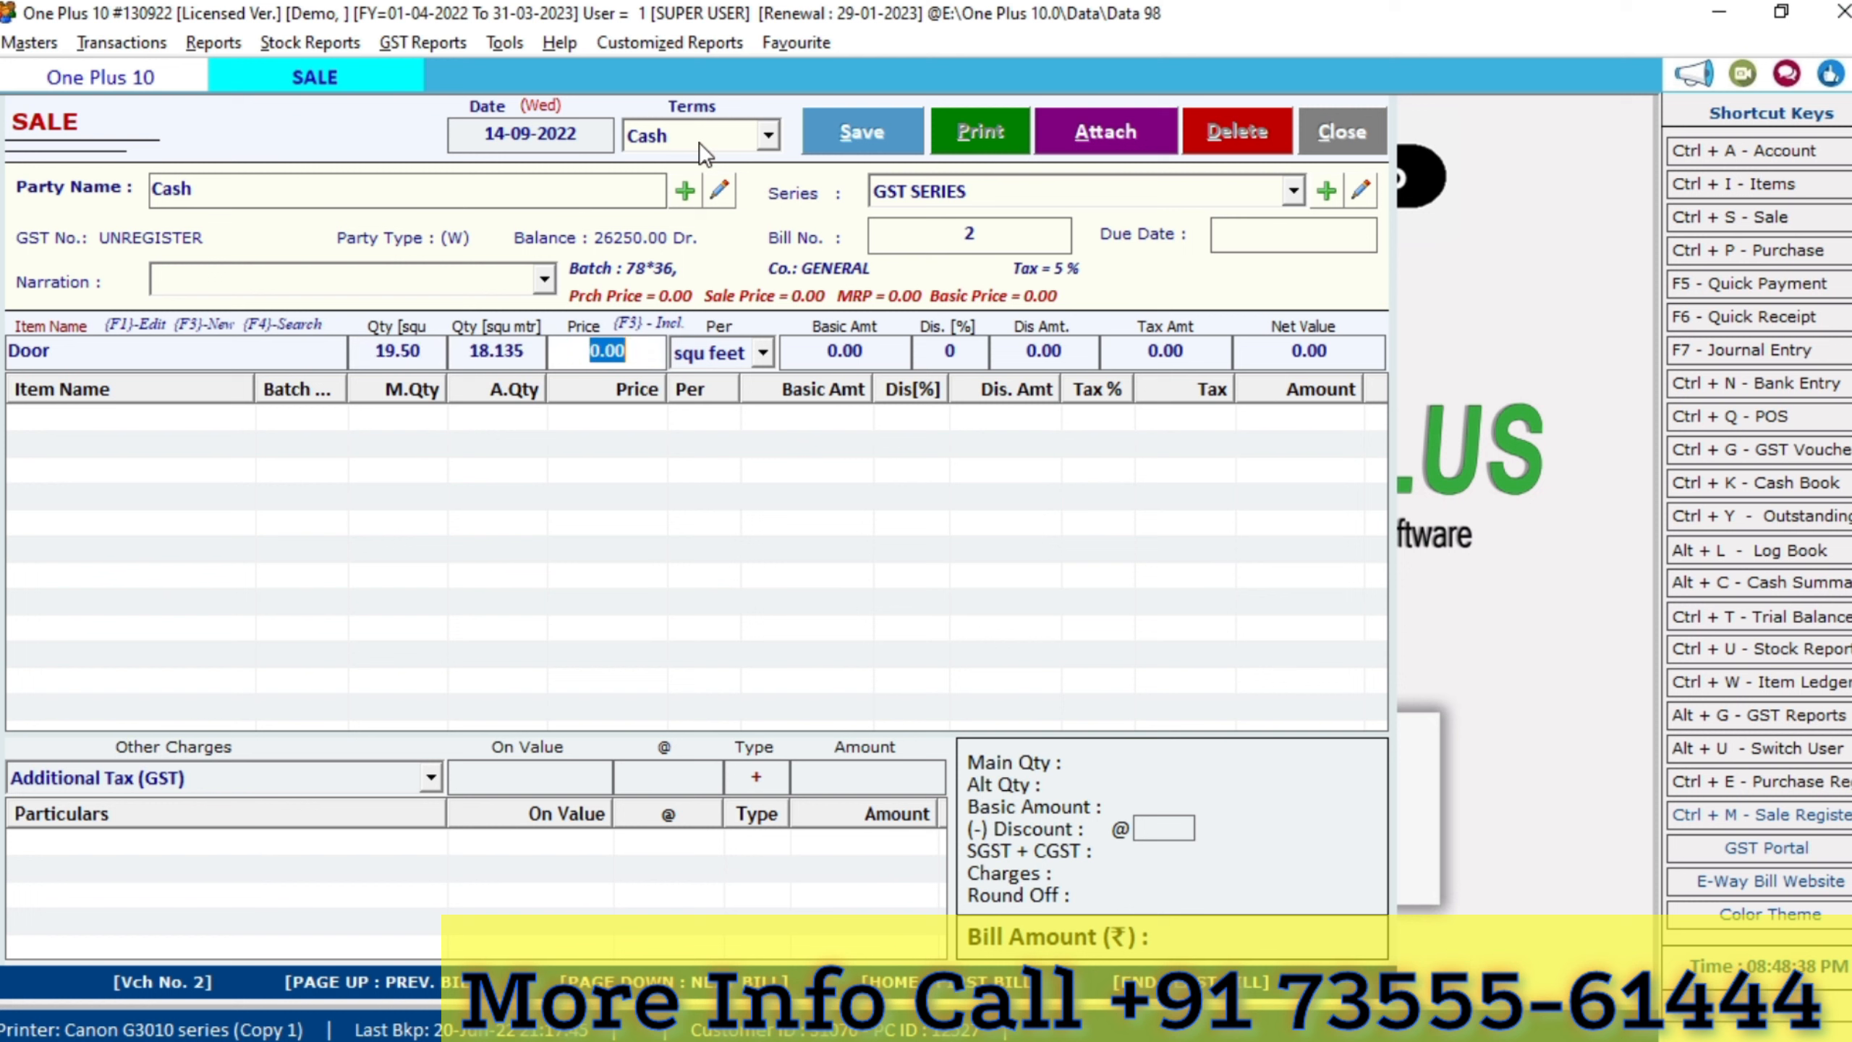
Set Door's price to 150 per squ feet without a discount and add the line to the bill
type("150")
key("Return")
key("Return")
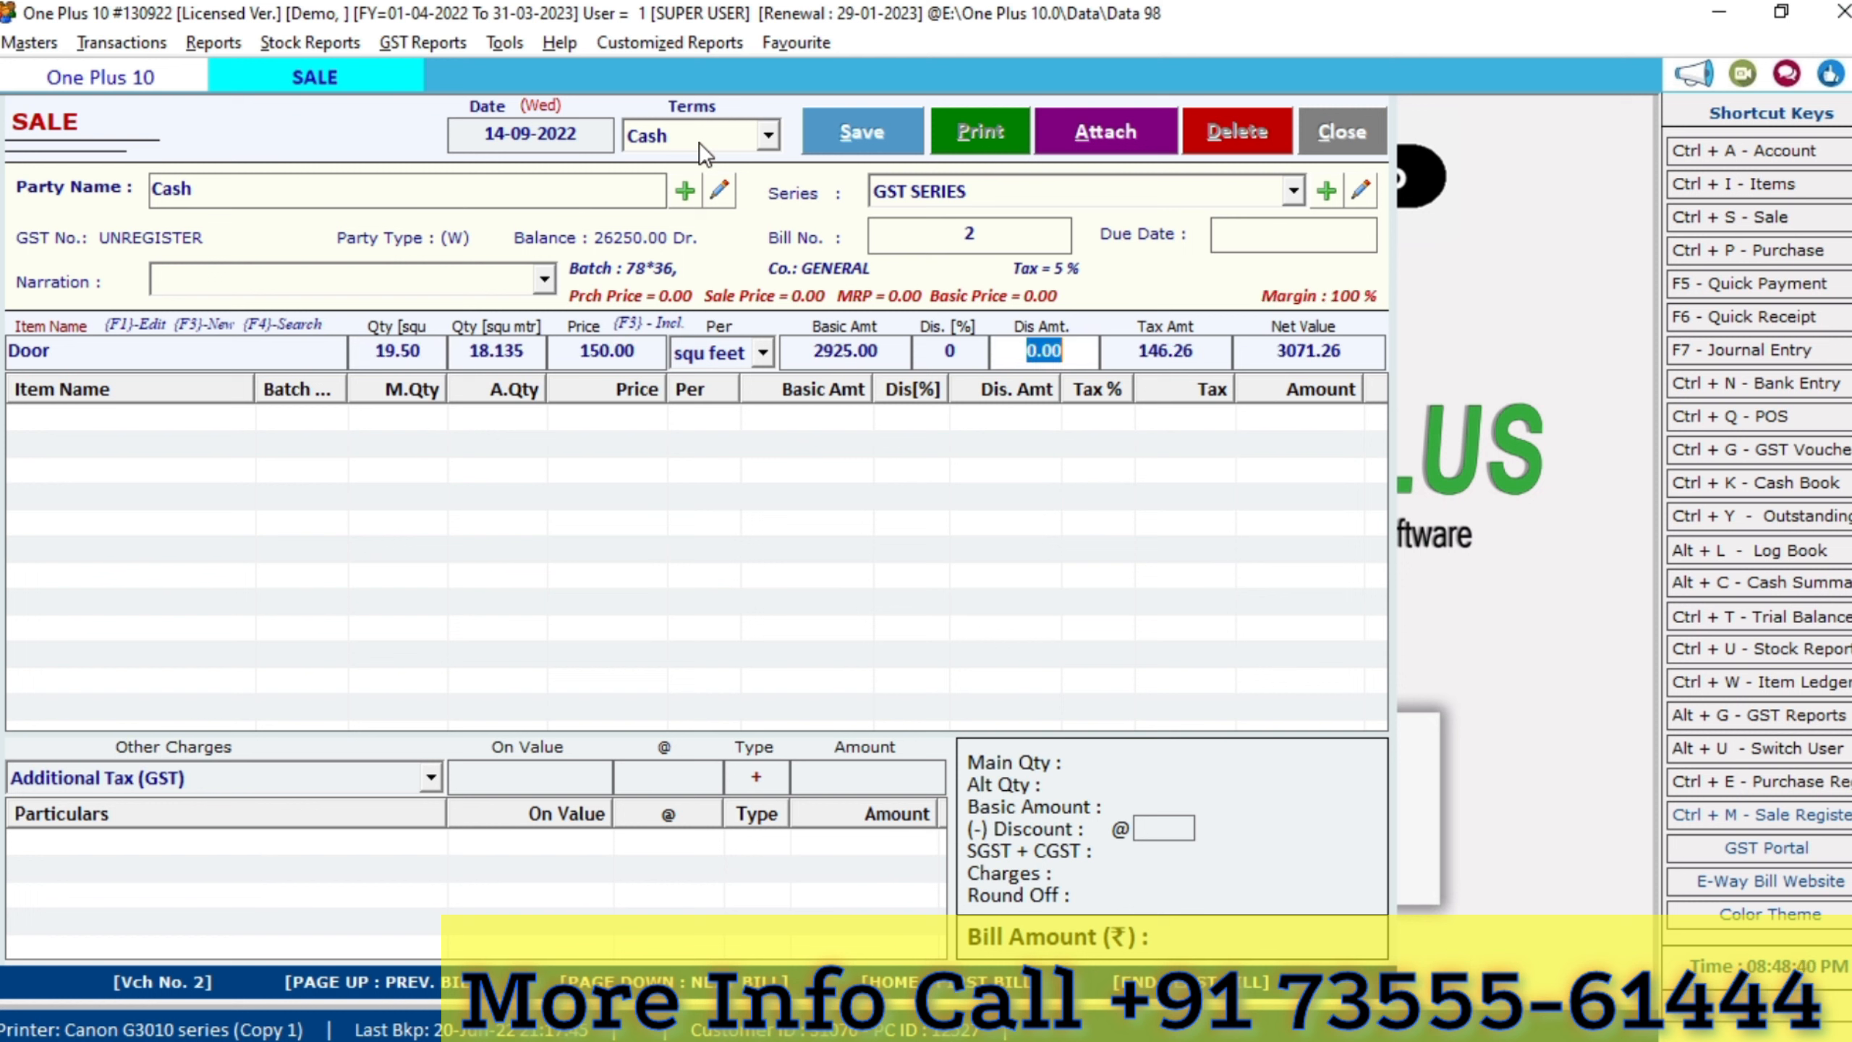
key("Return")
key("Return")
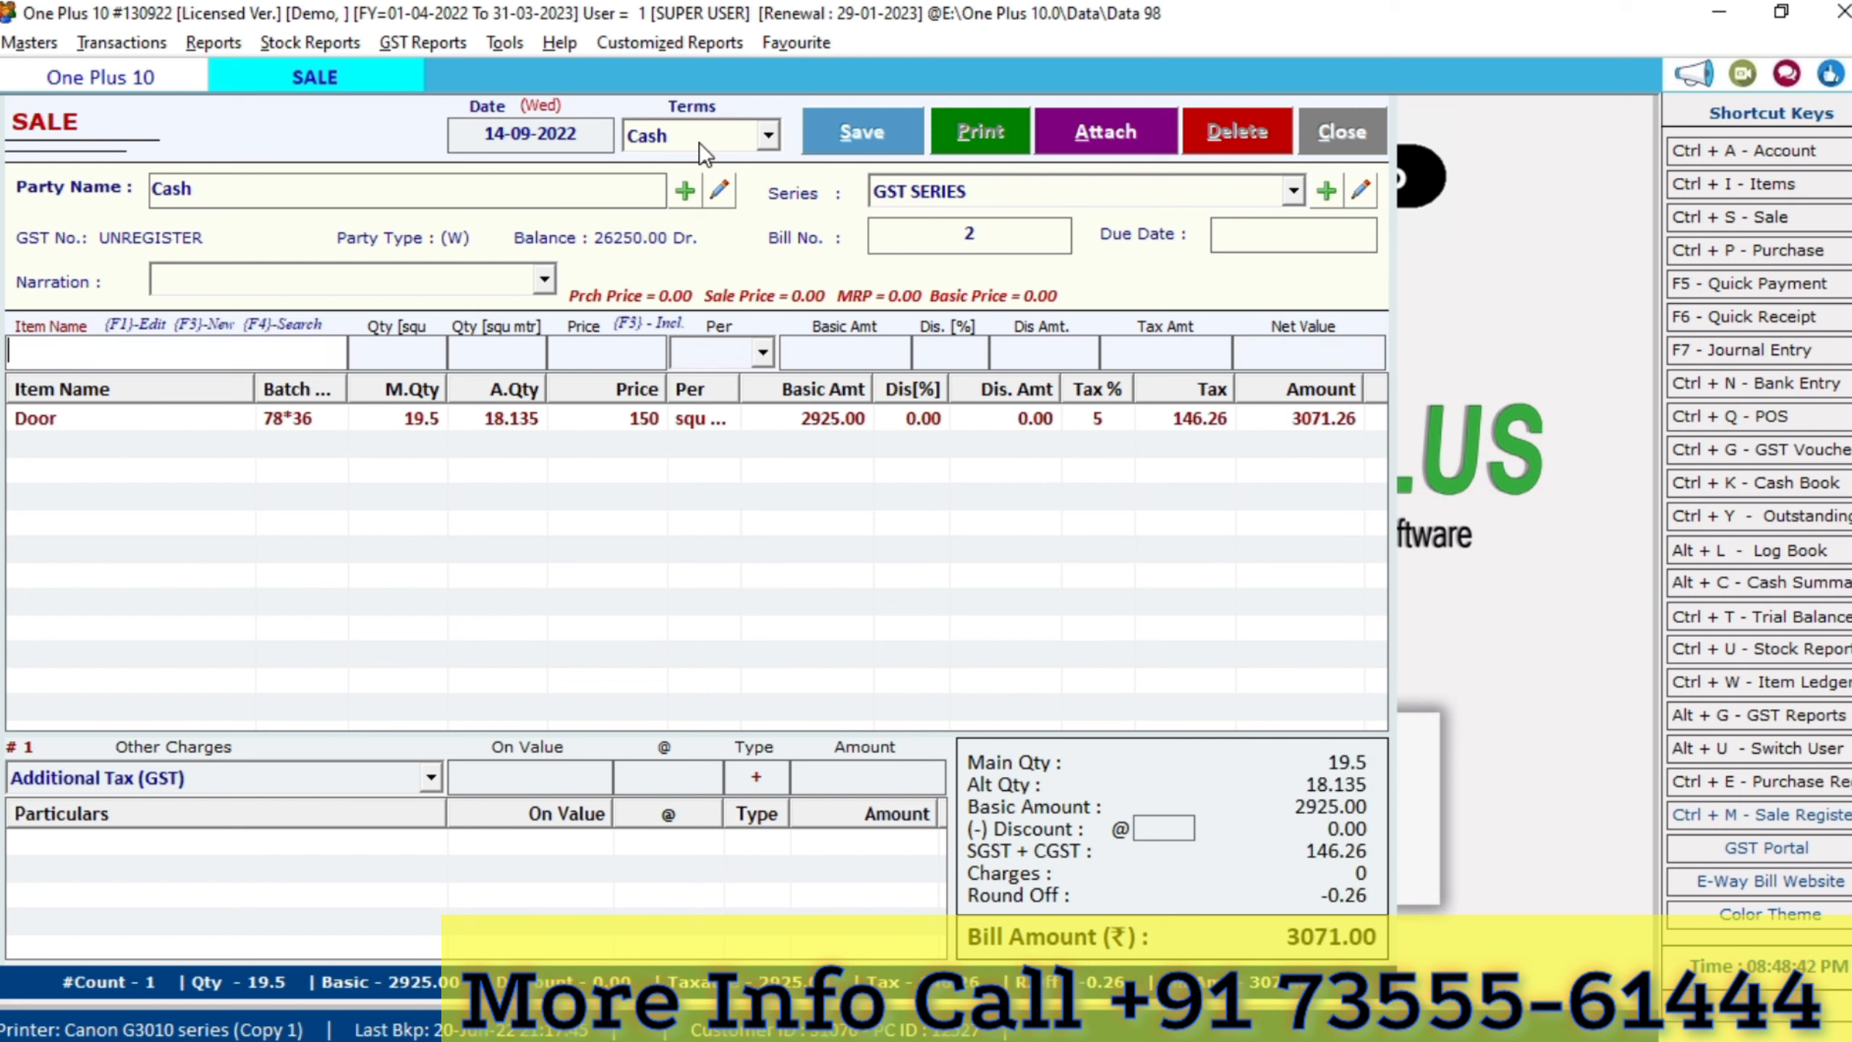
Save the cash sale bill for Door and leave the sale entry
key("alt+s")
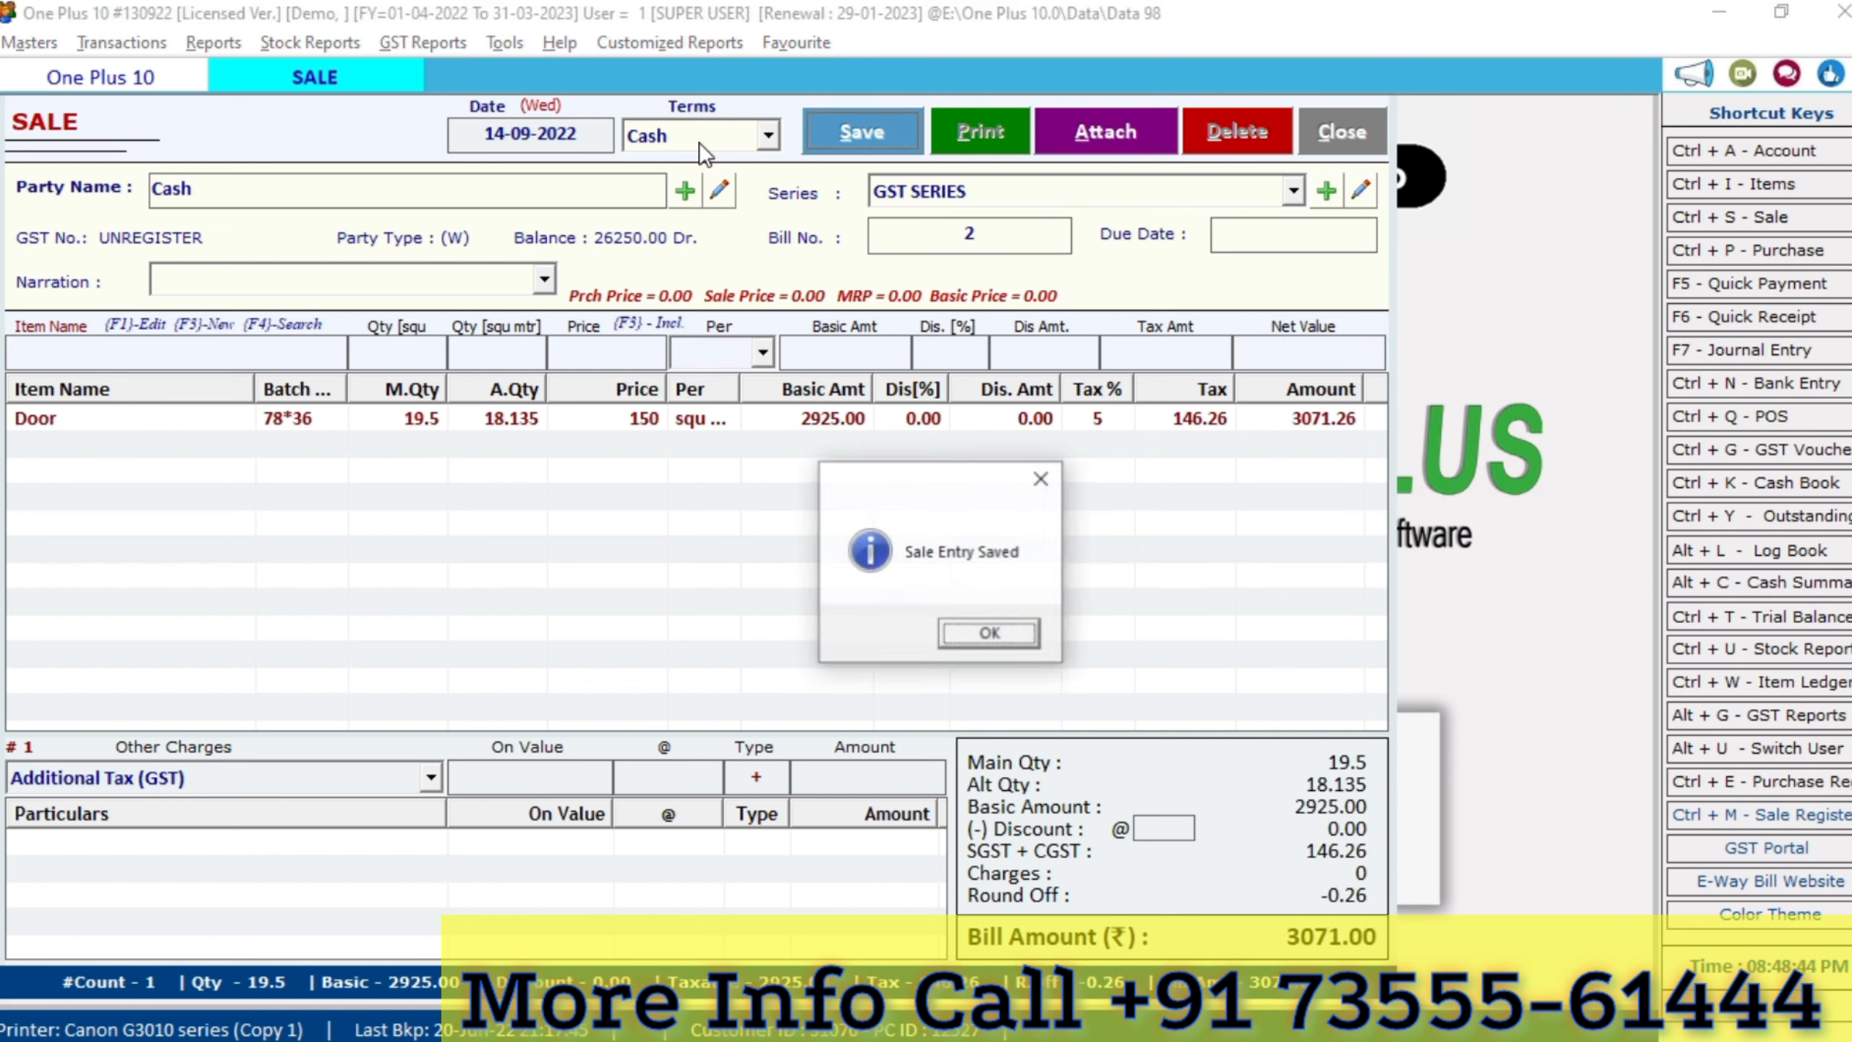
key("Return")
key("n")
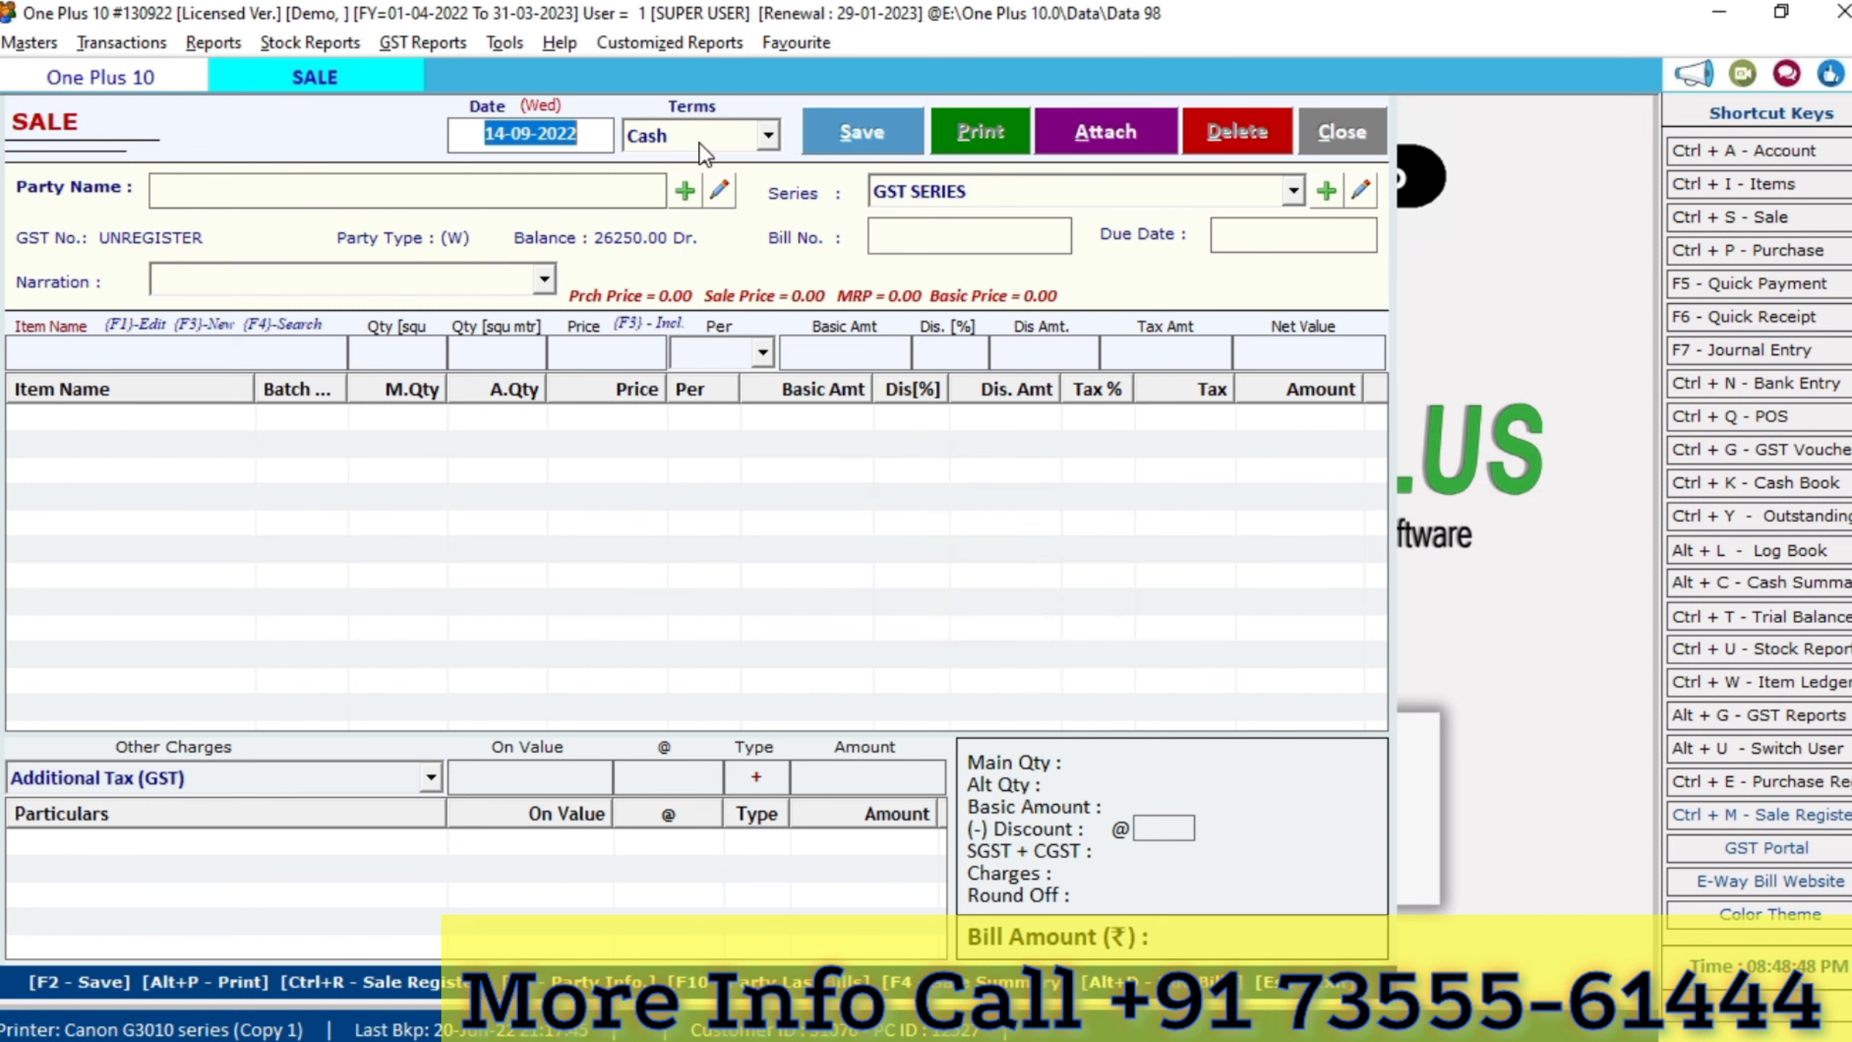
key("Escape")
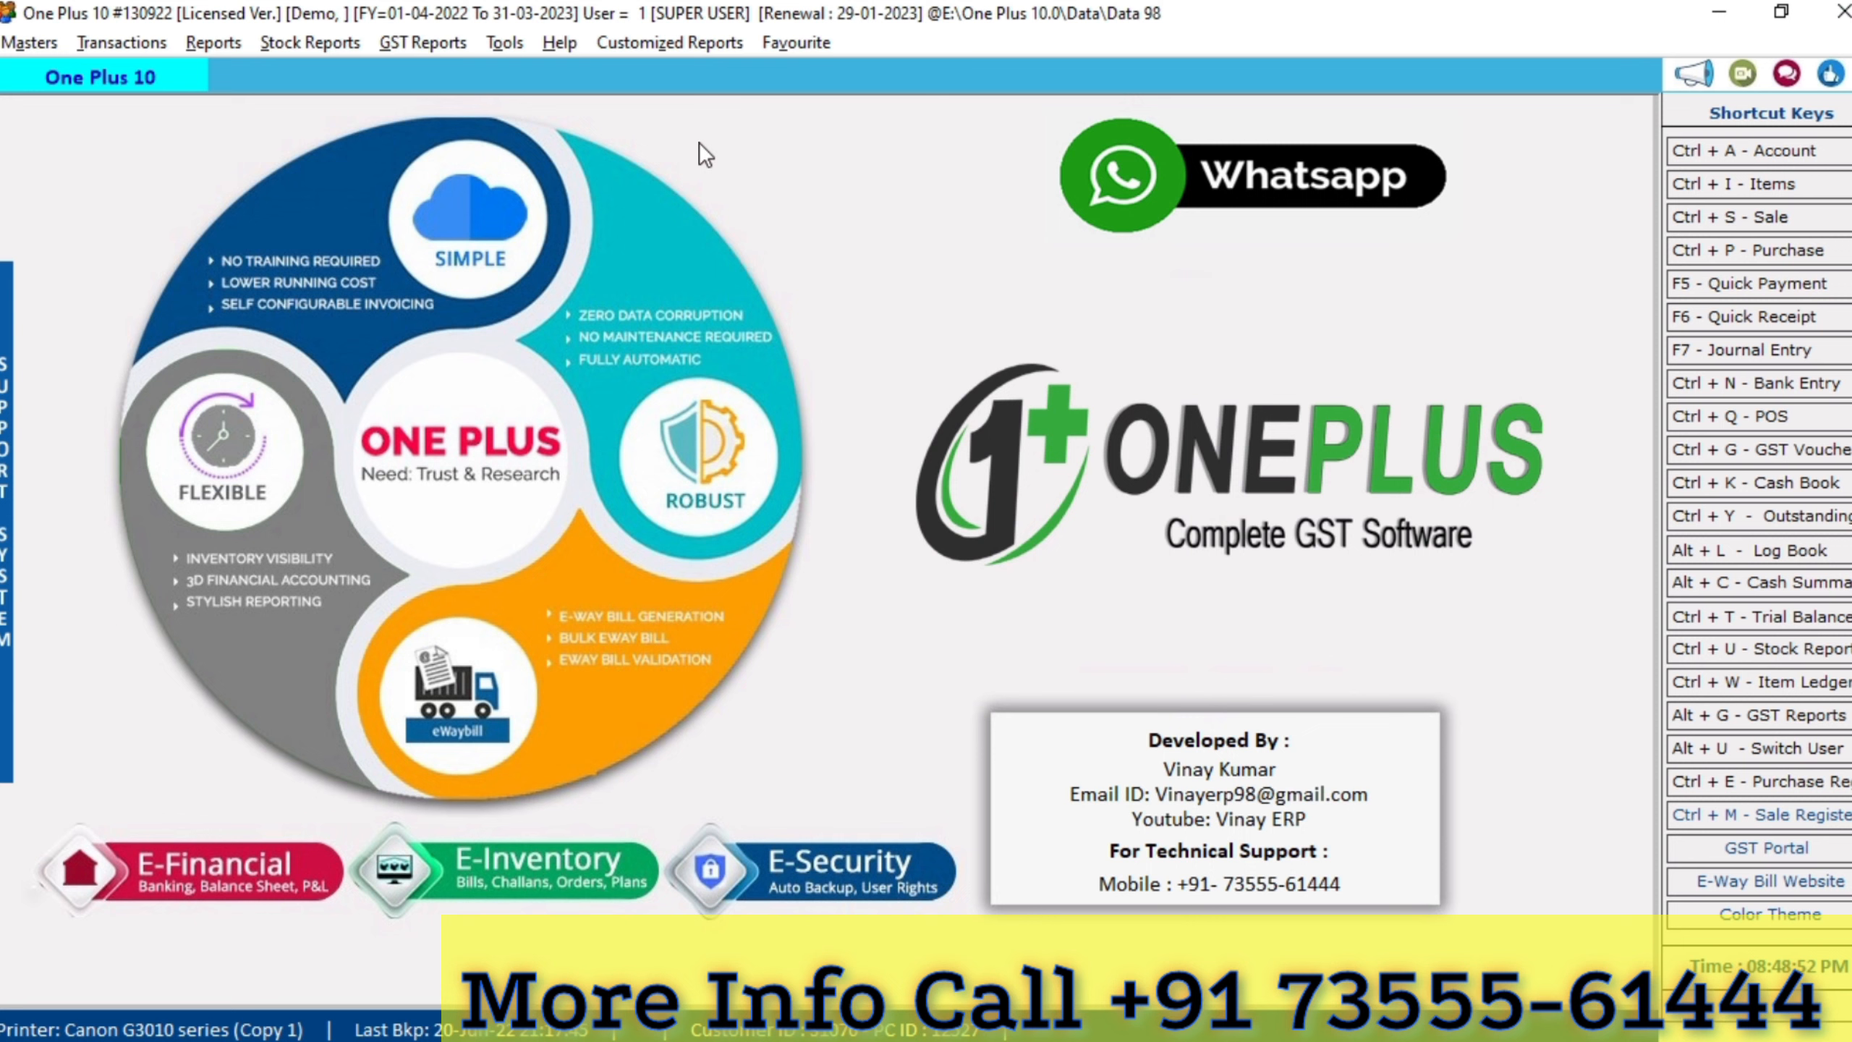
left_click(501, 47)
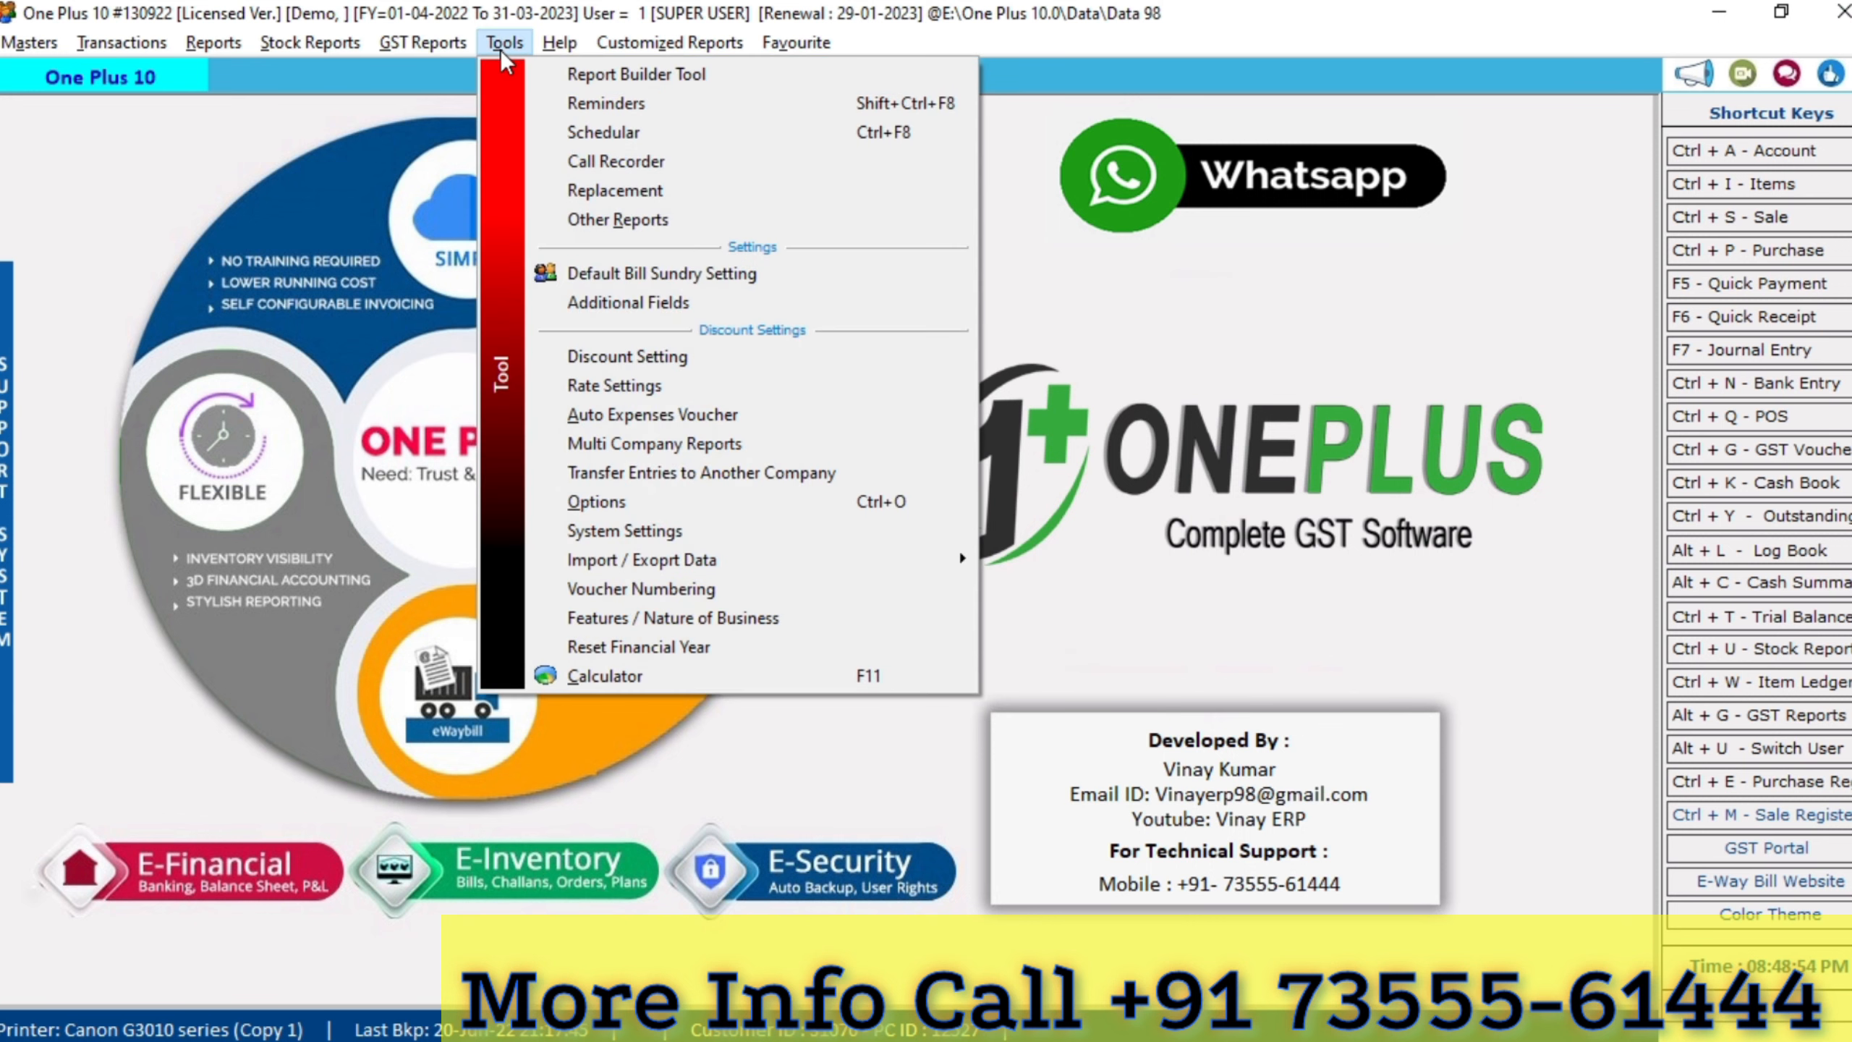
left_click(602, 306)
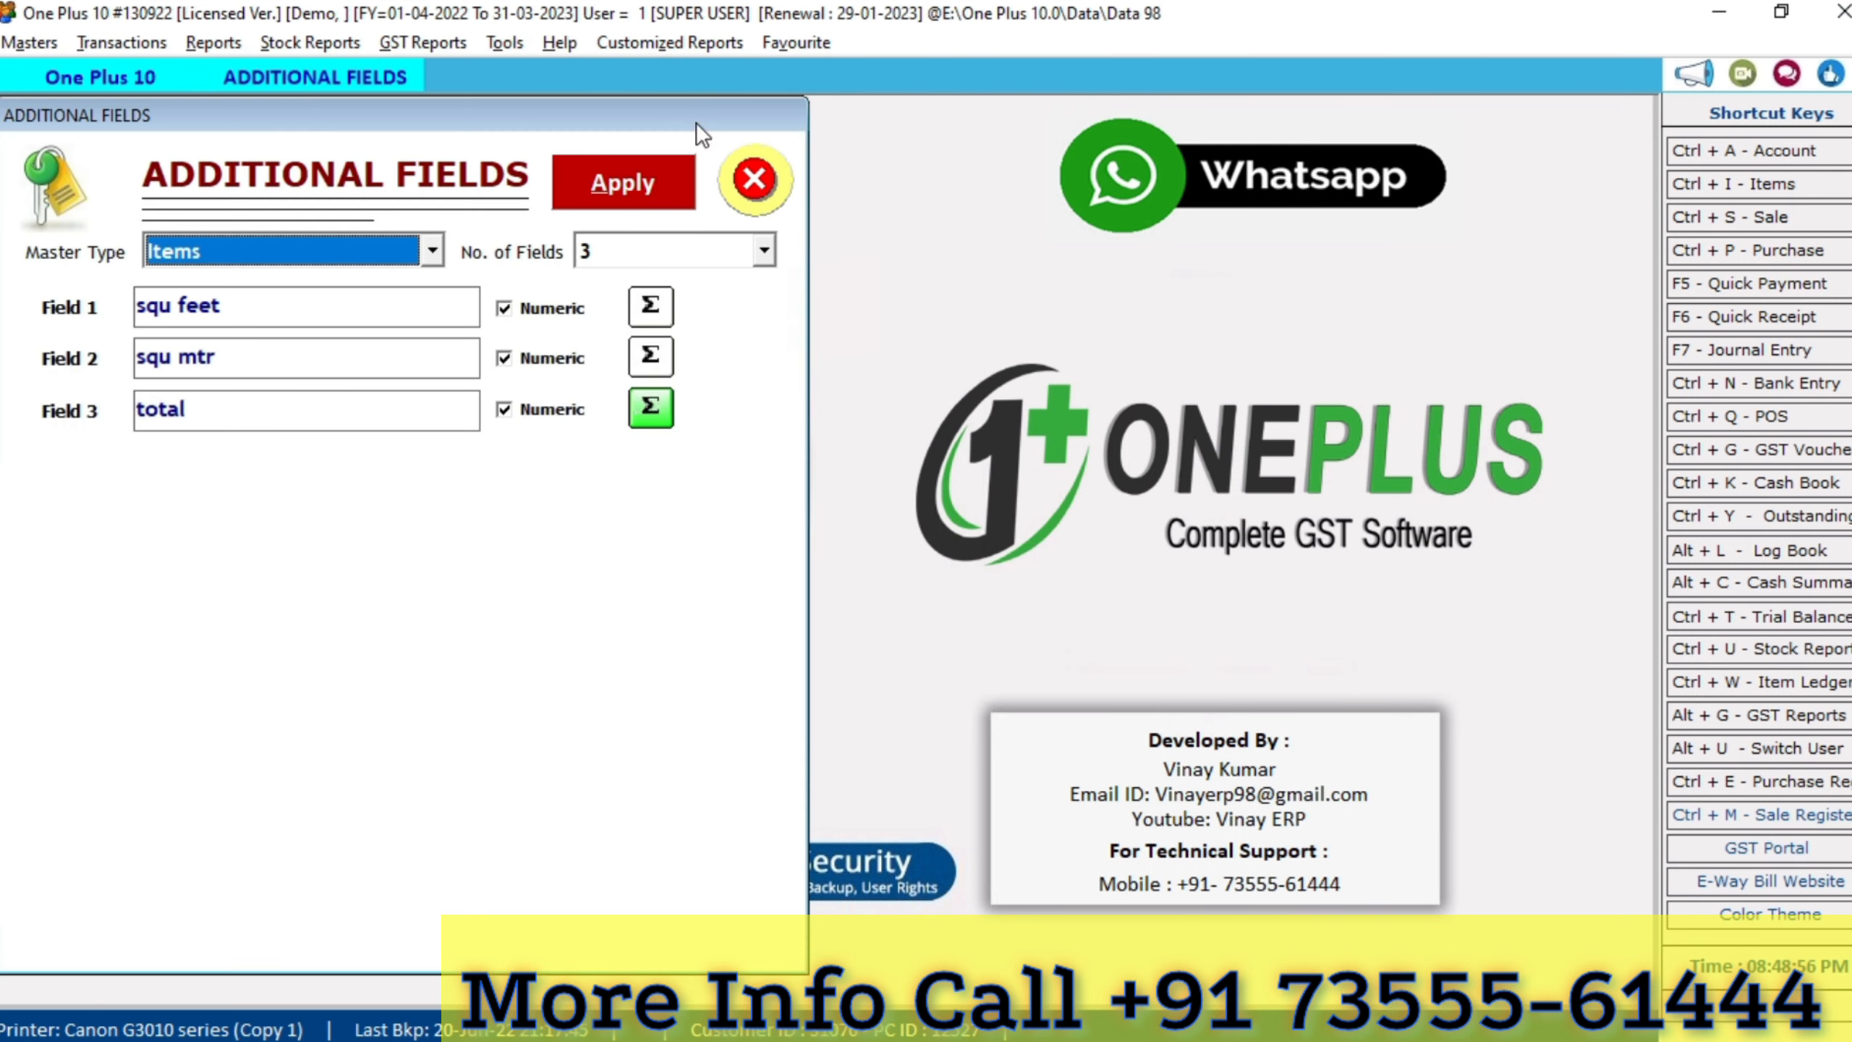
left_click(394, 248)
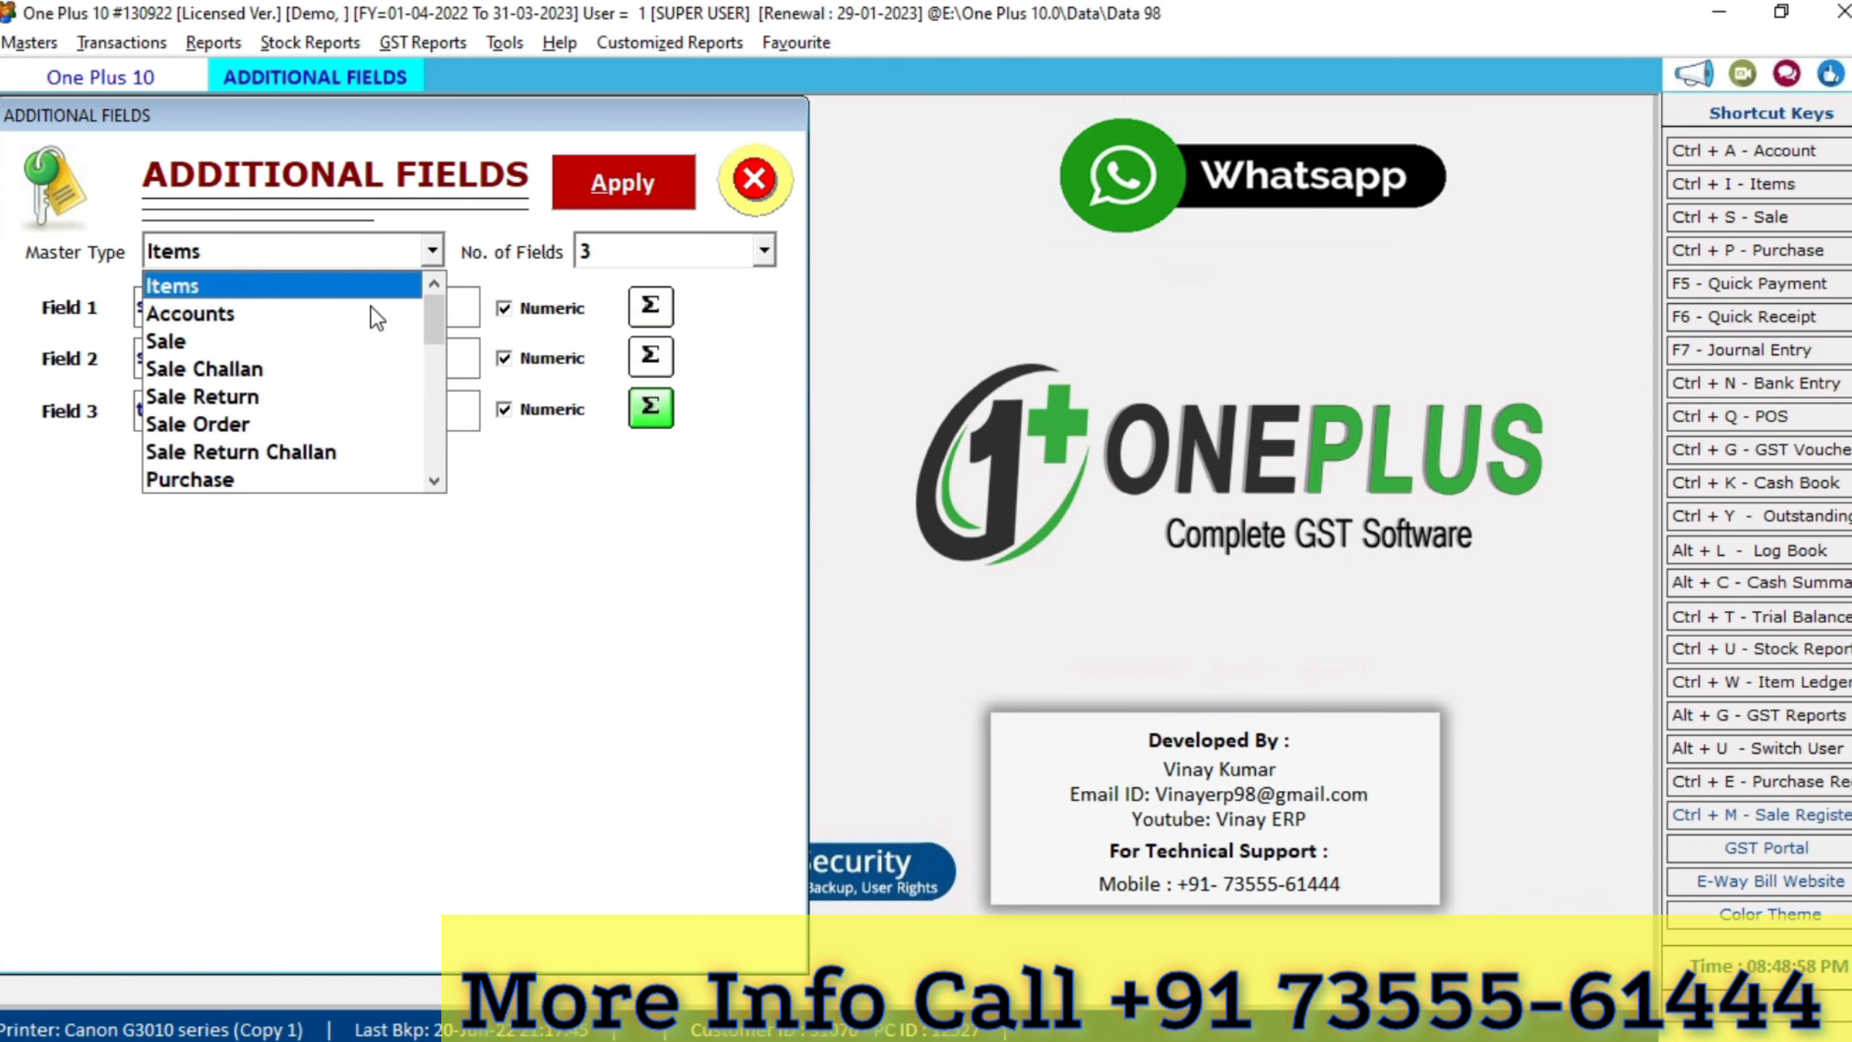
left_click(358, 370)
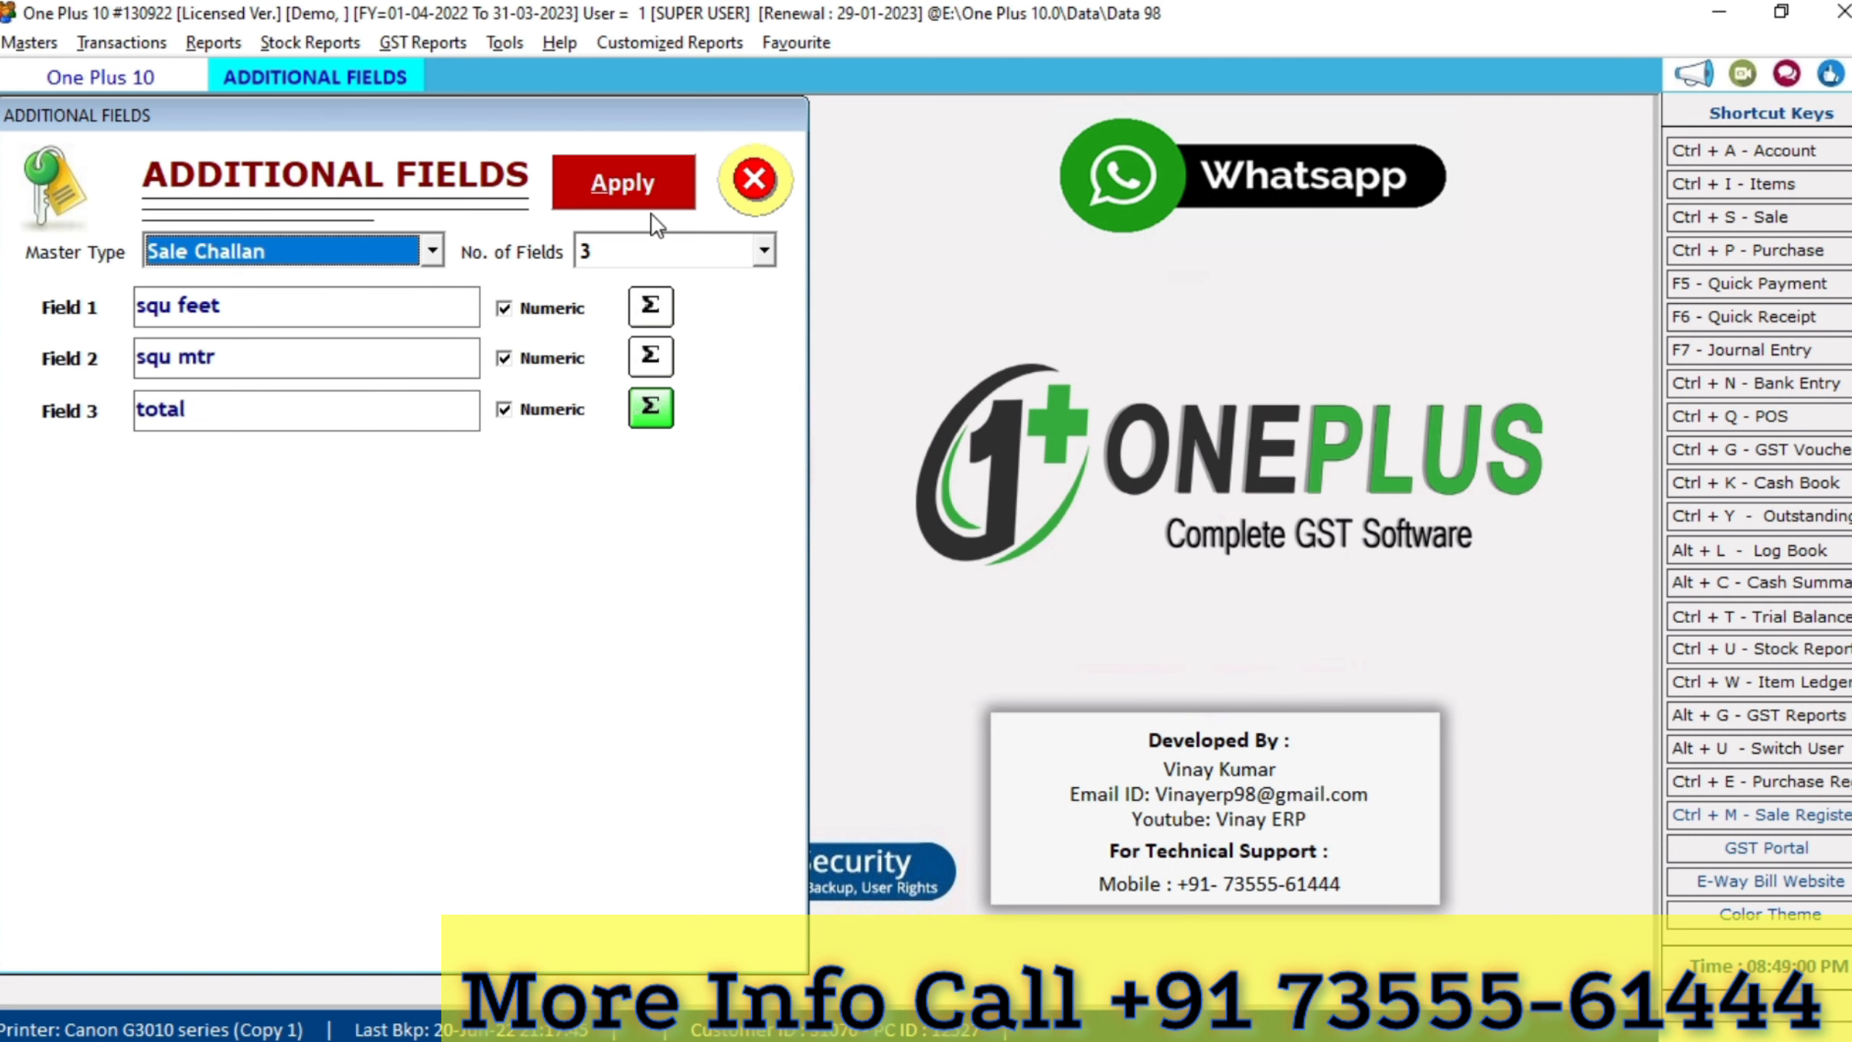
left_click(790, 175)
Reopen the additional fields settings and reapply the three existing fields for the Items master type
left_click(510, 42)
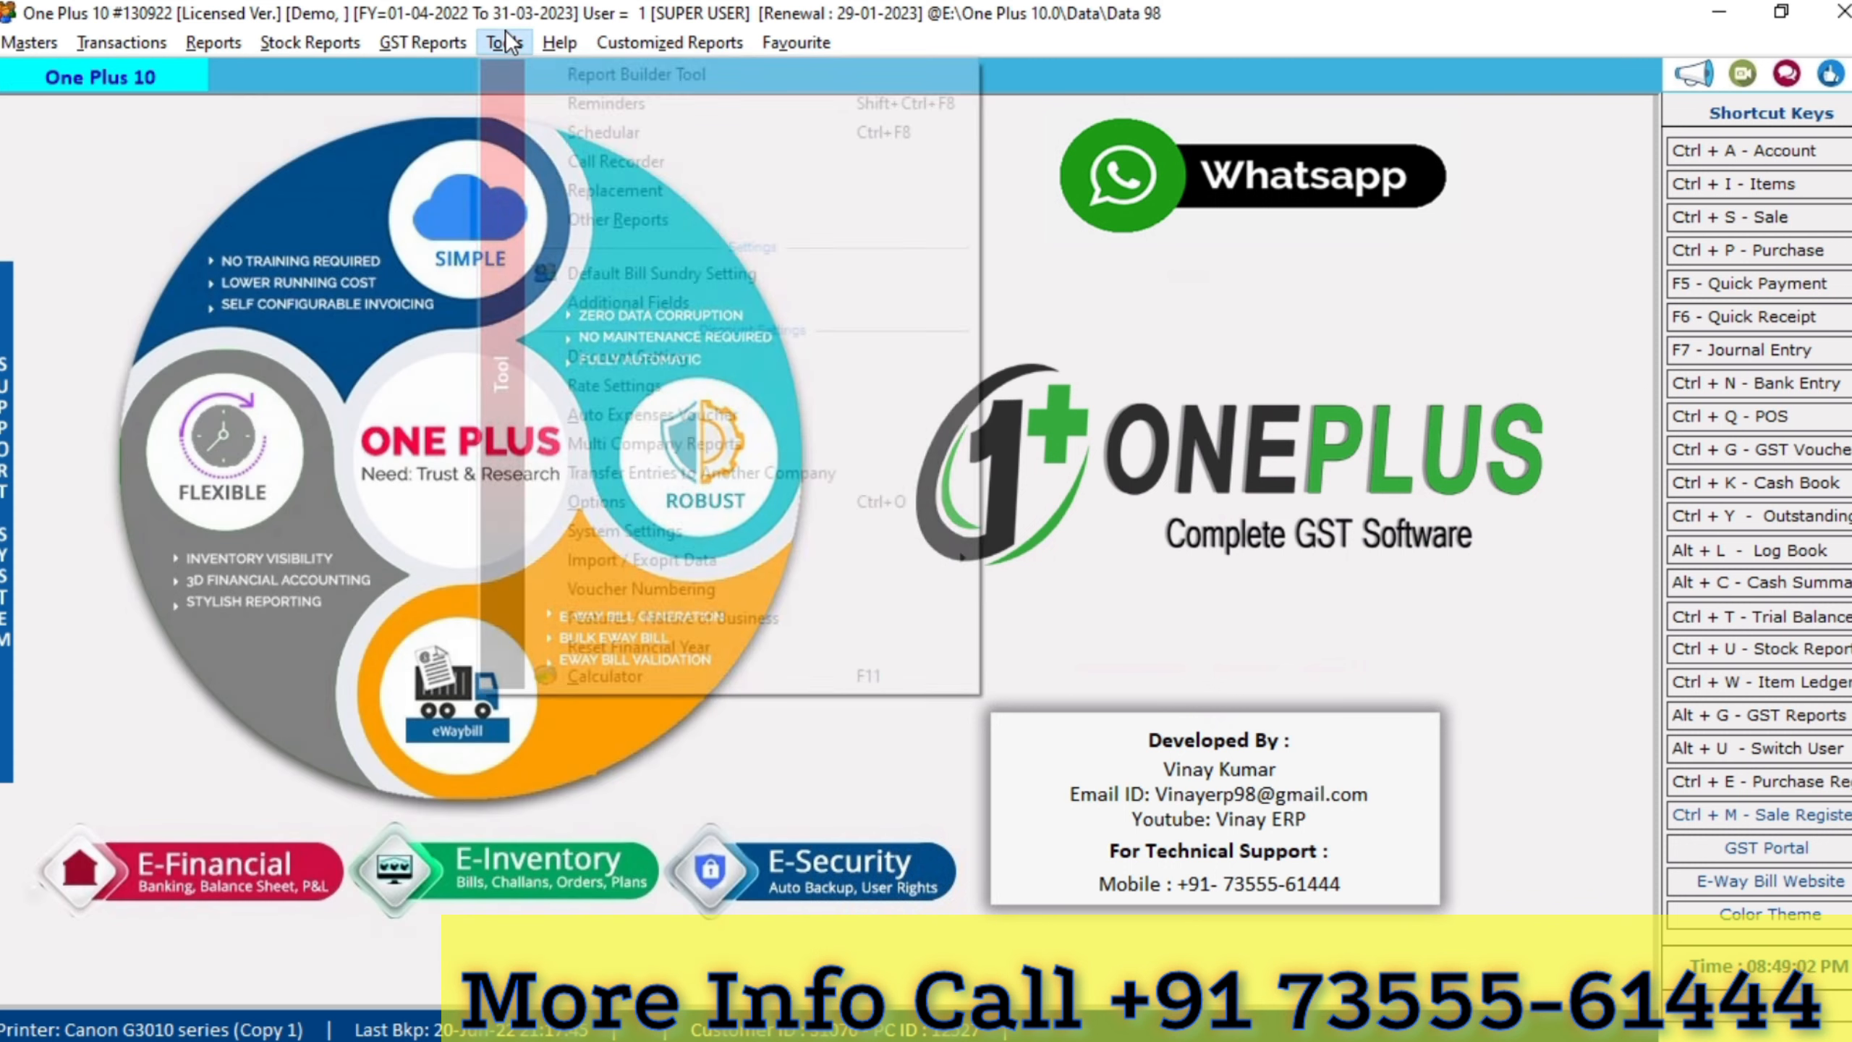
left_click(686, 302)
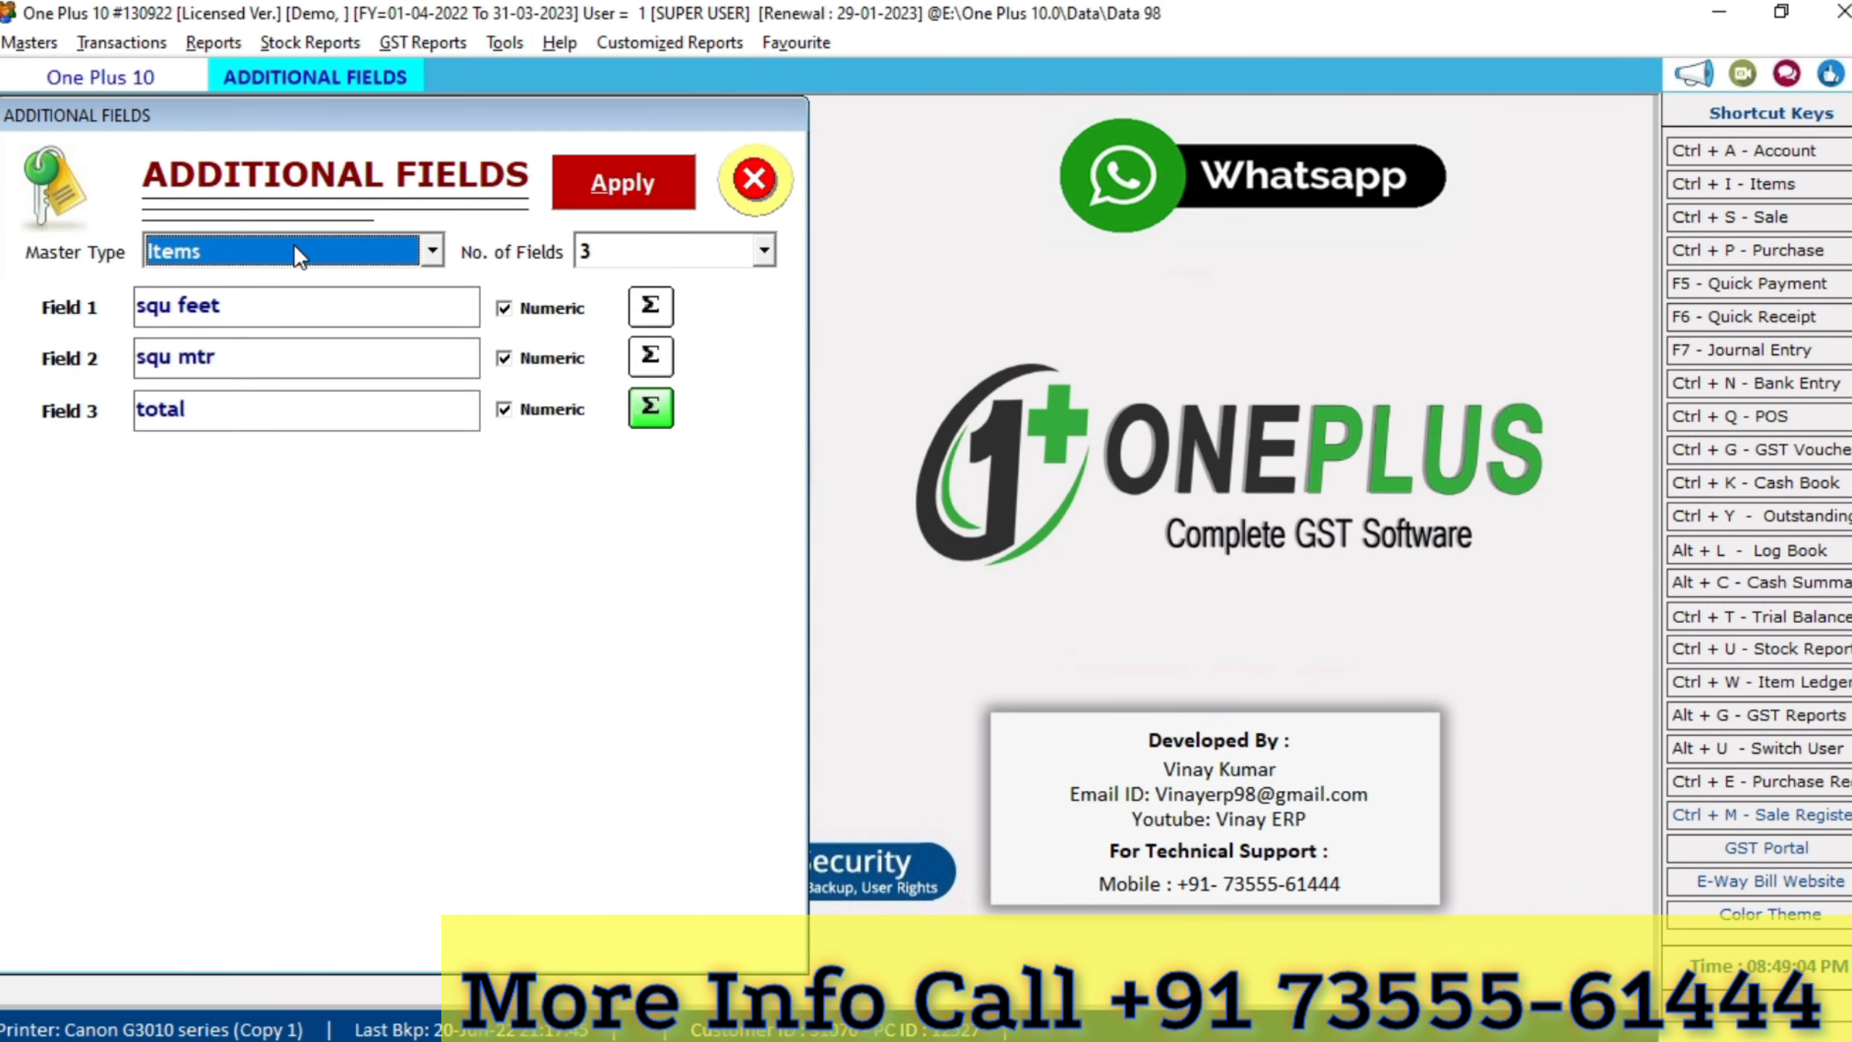
left_click(294, 250)
key("Return")
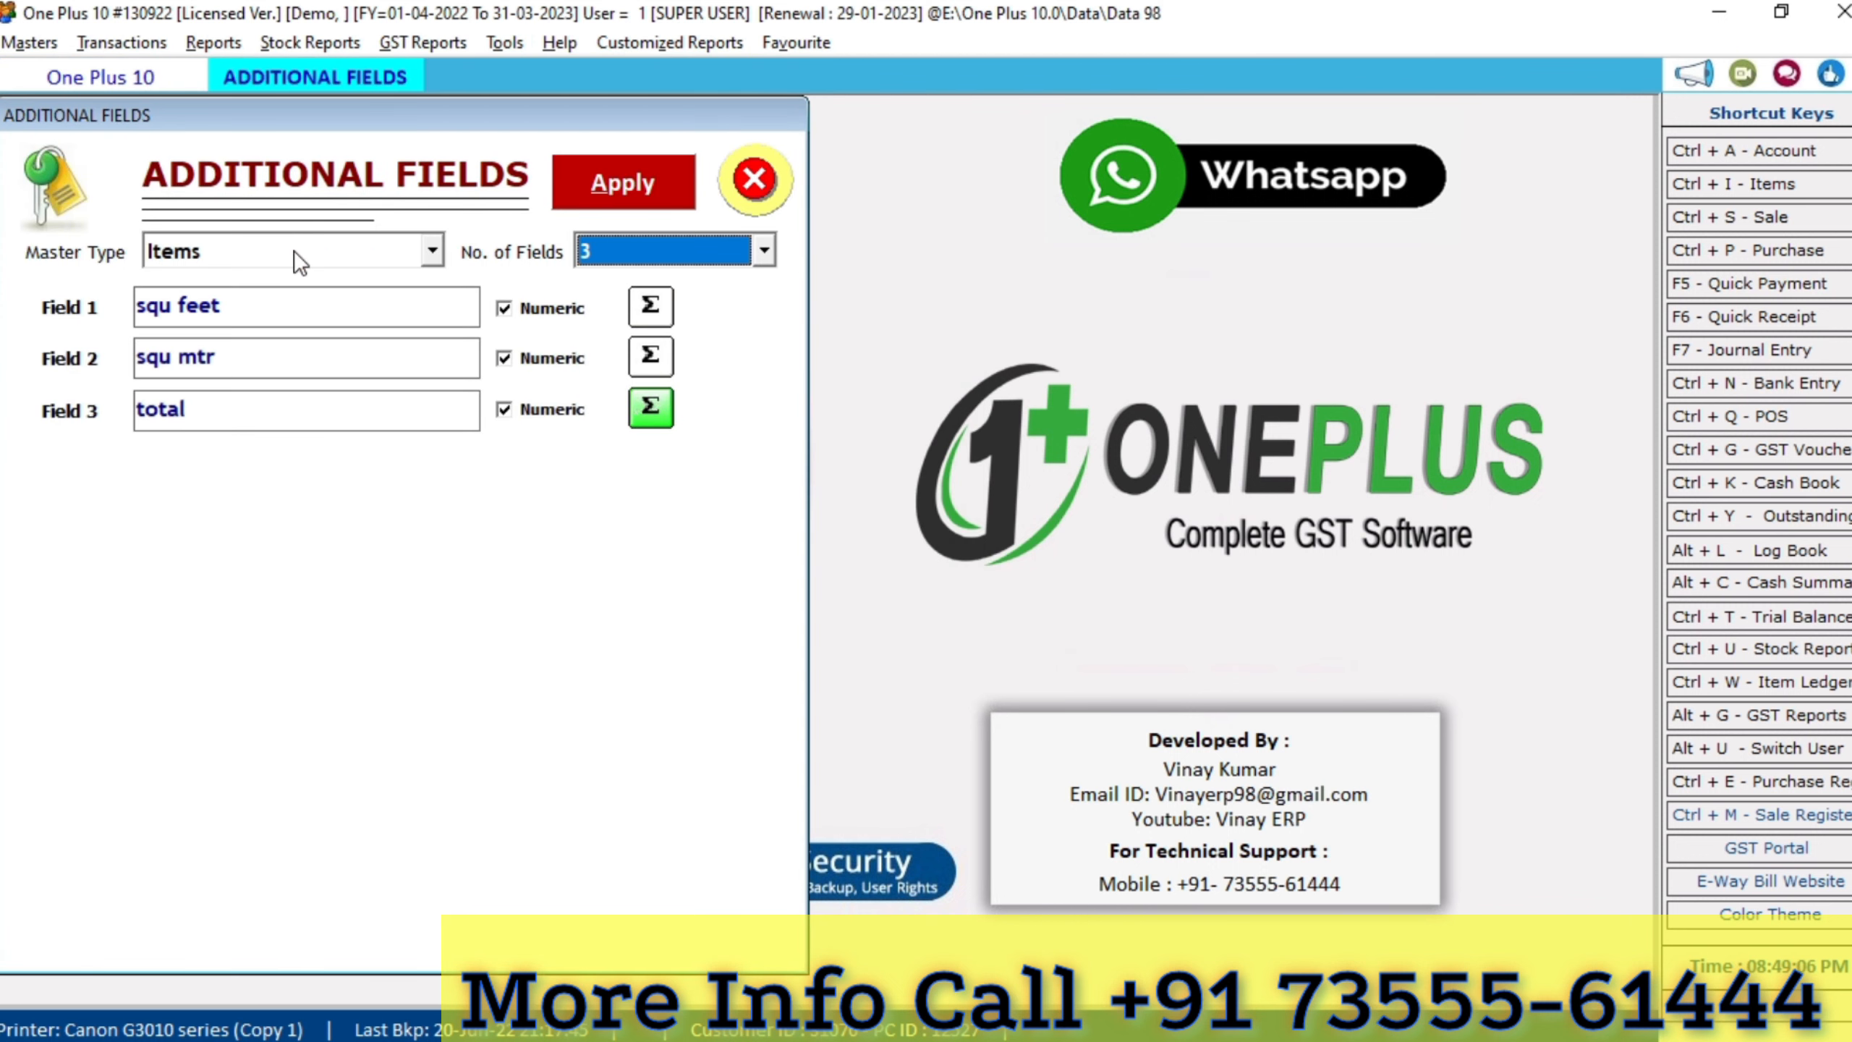
key("Return")
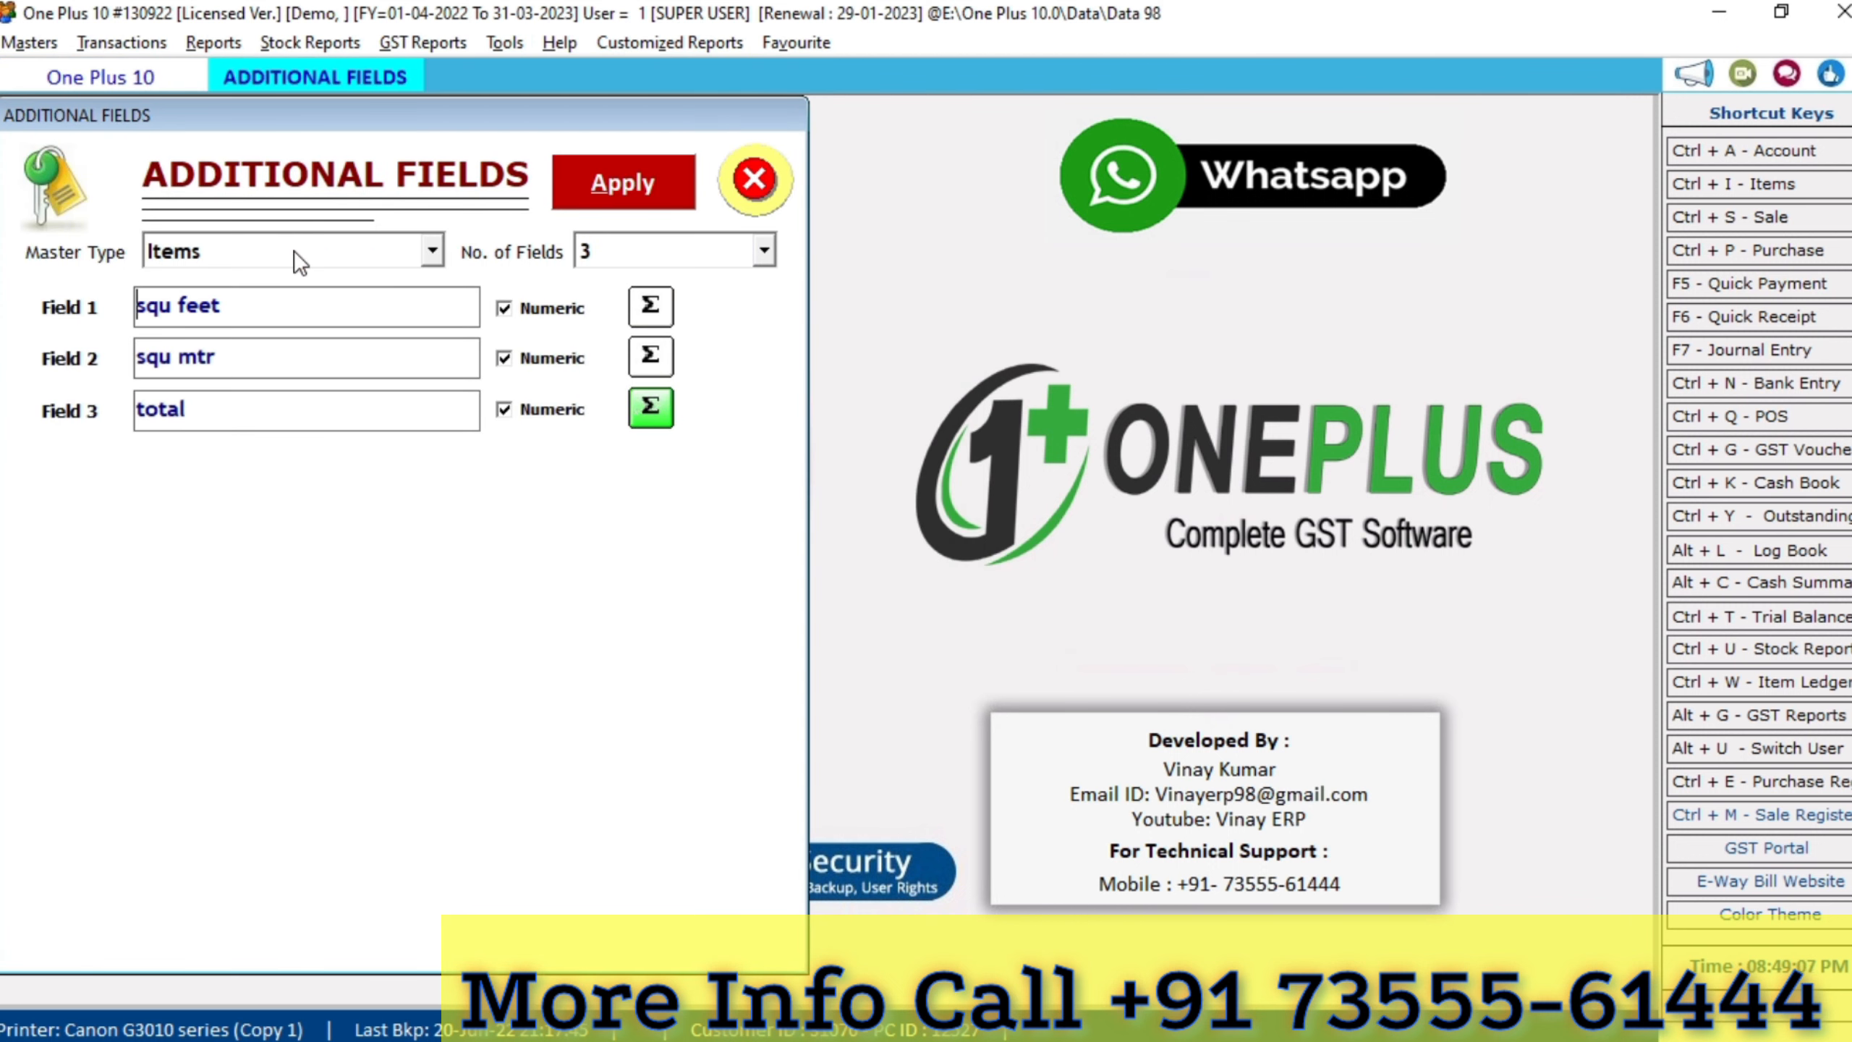
left_click(614, 188)
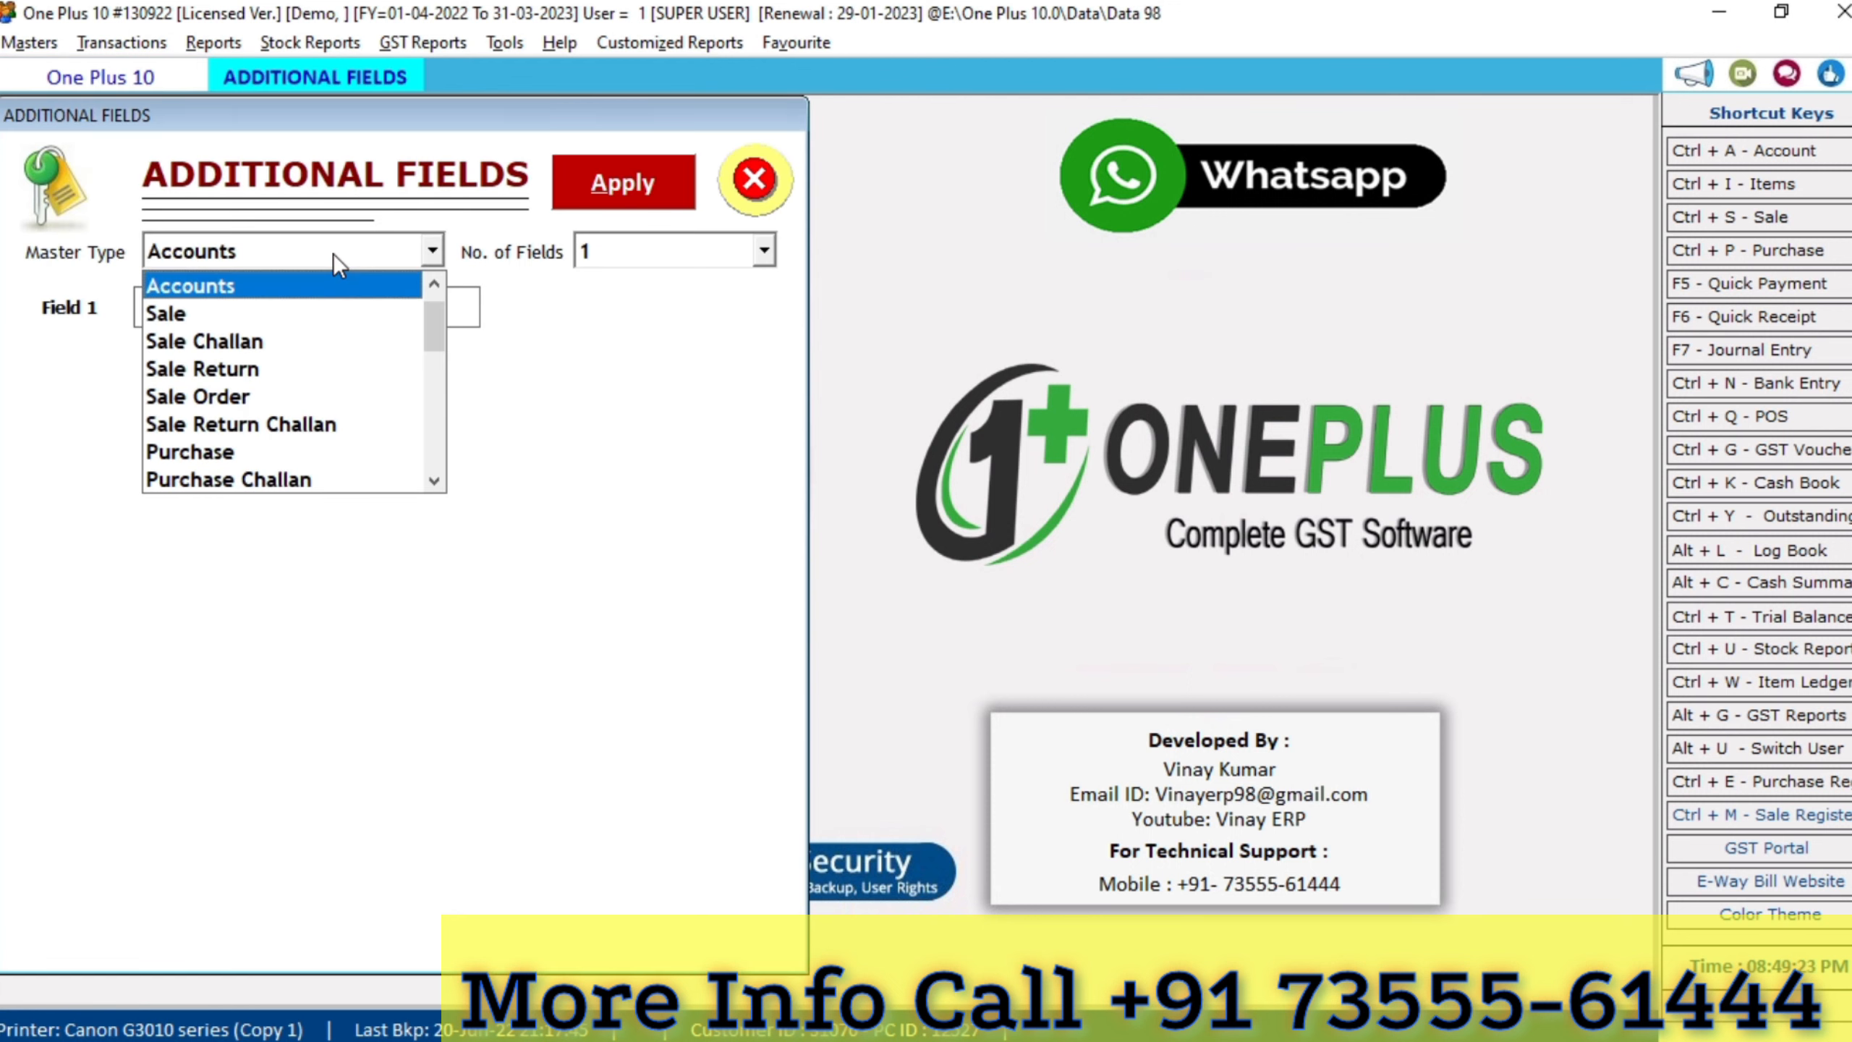
Define one additional field named remak for the Sale master type and apply it
key("Down")
key("Return")
key("1")
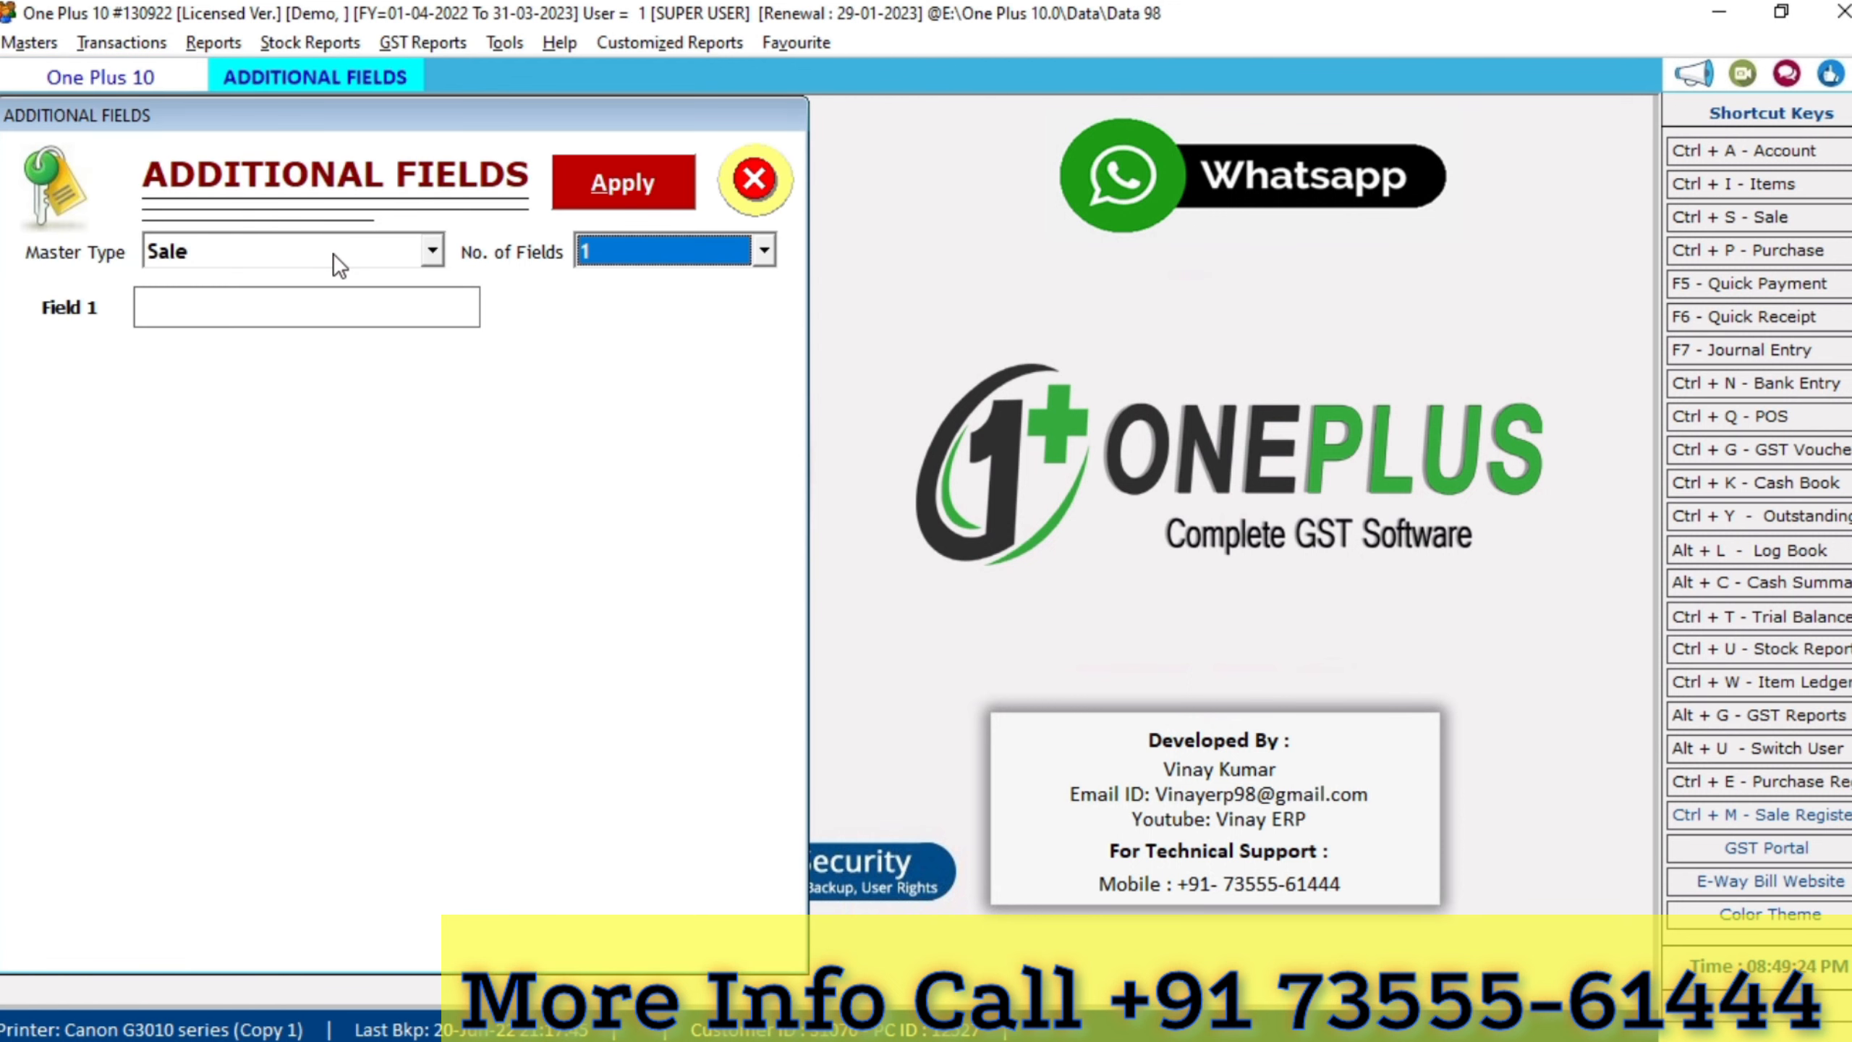
key("Return")
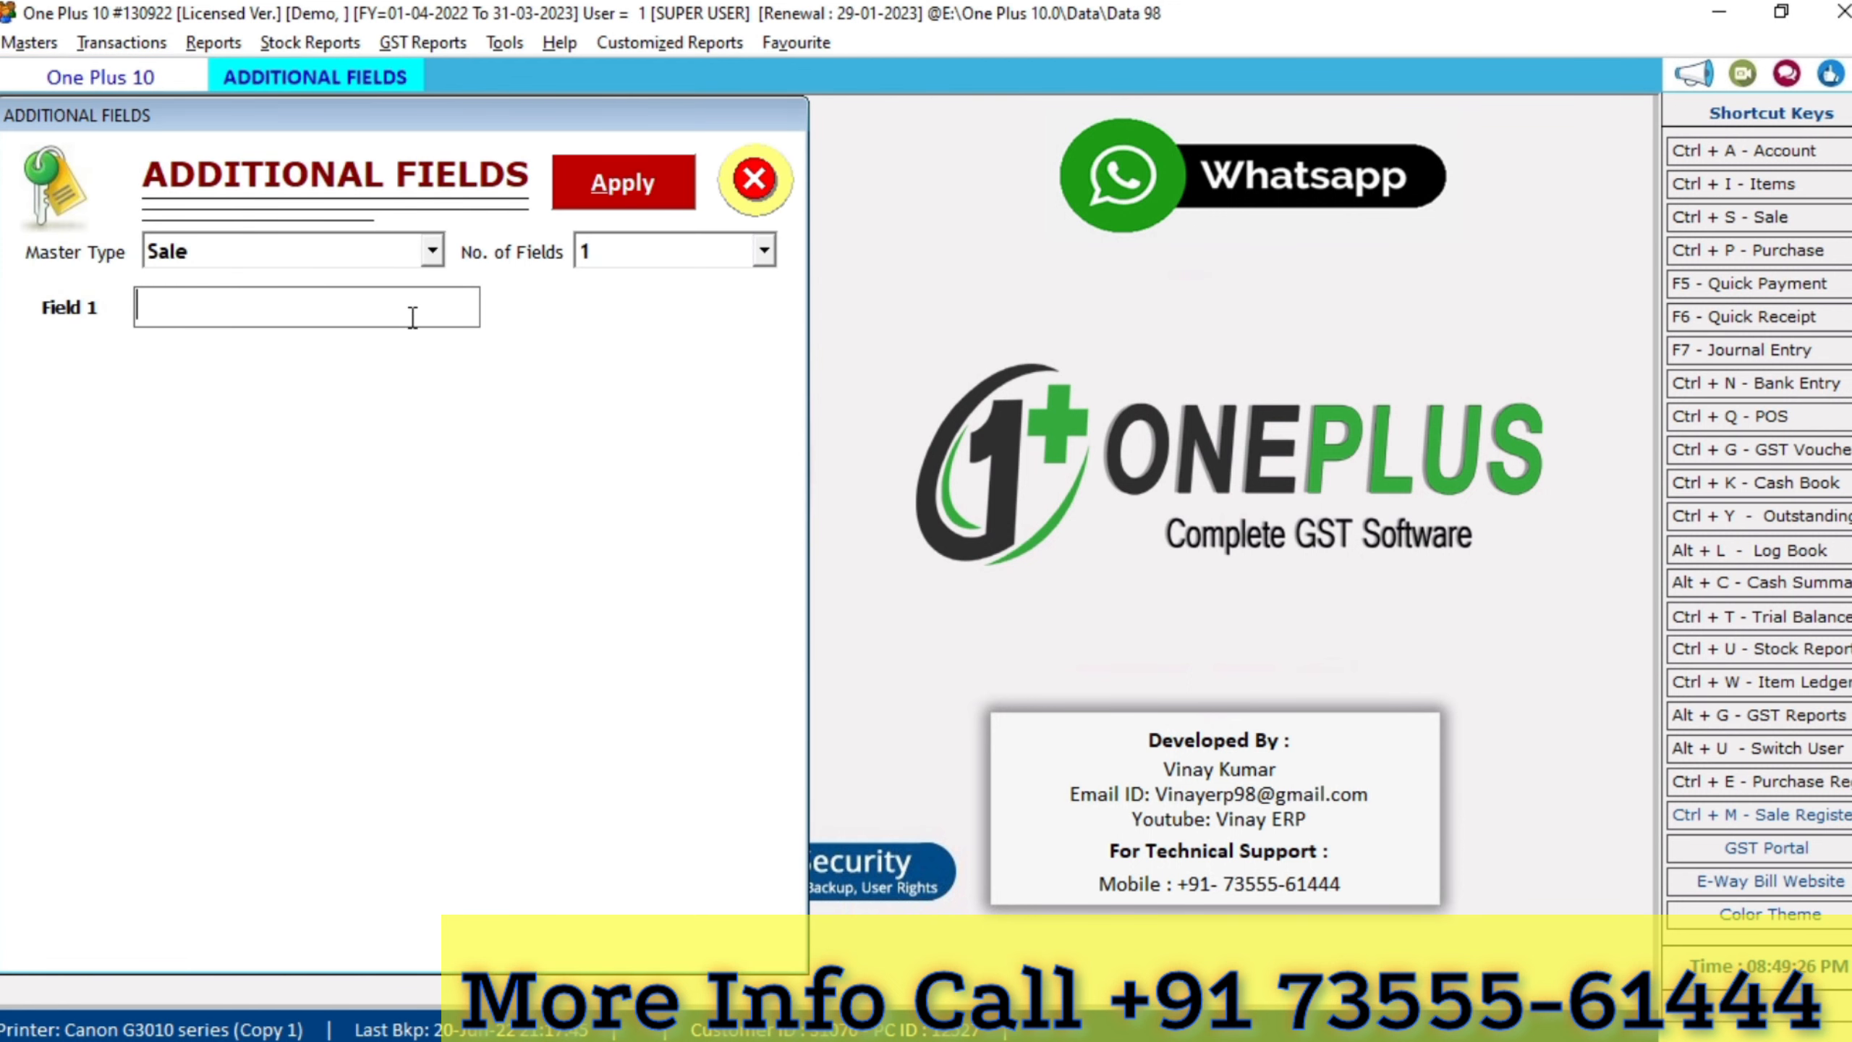
type("remak")
key("Return")
key("Return")
key("Return")
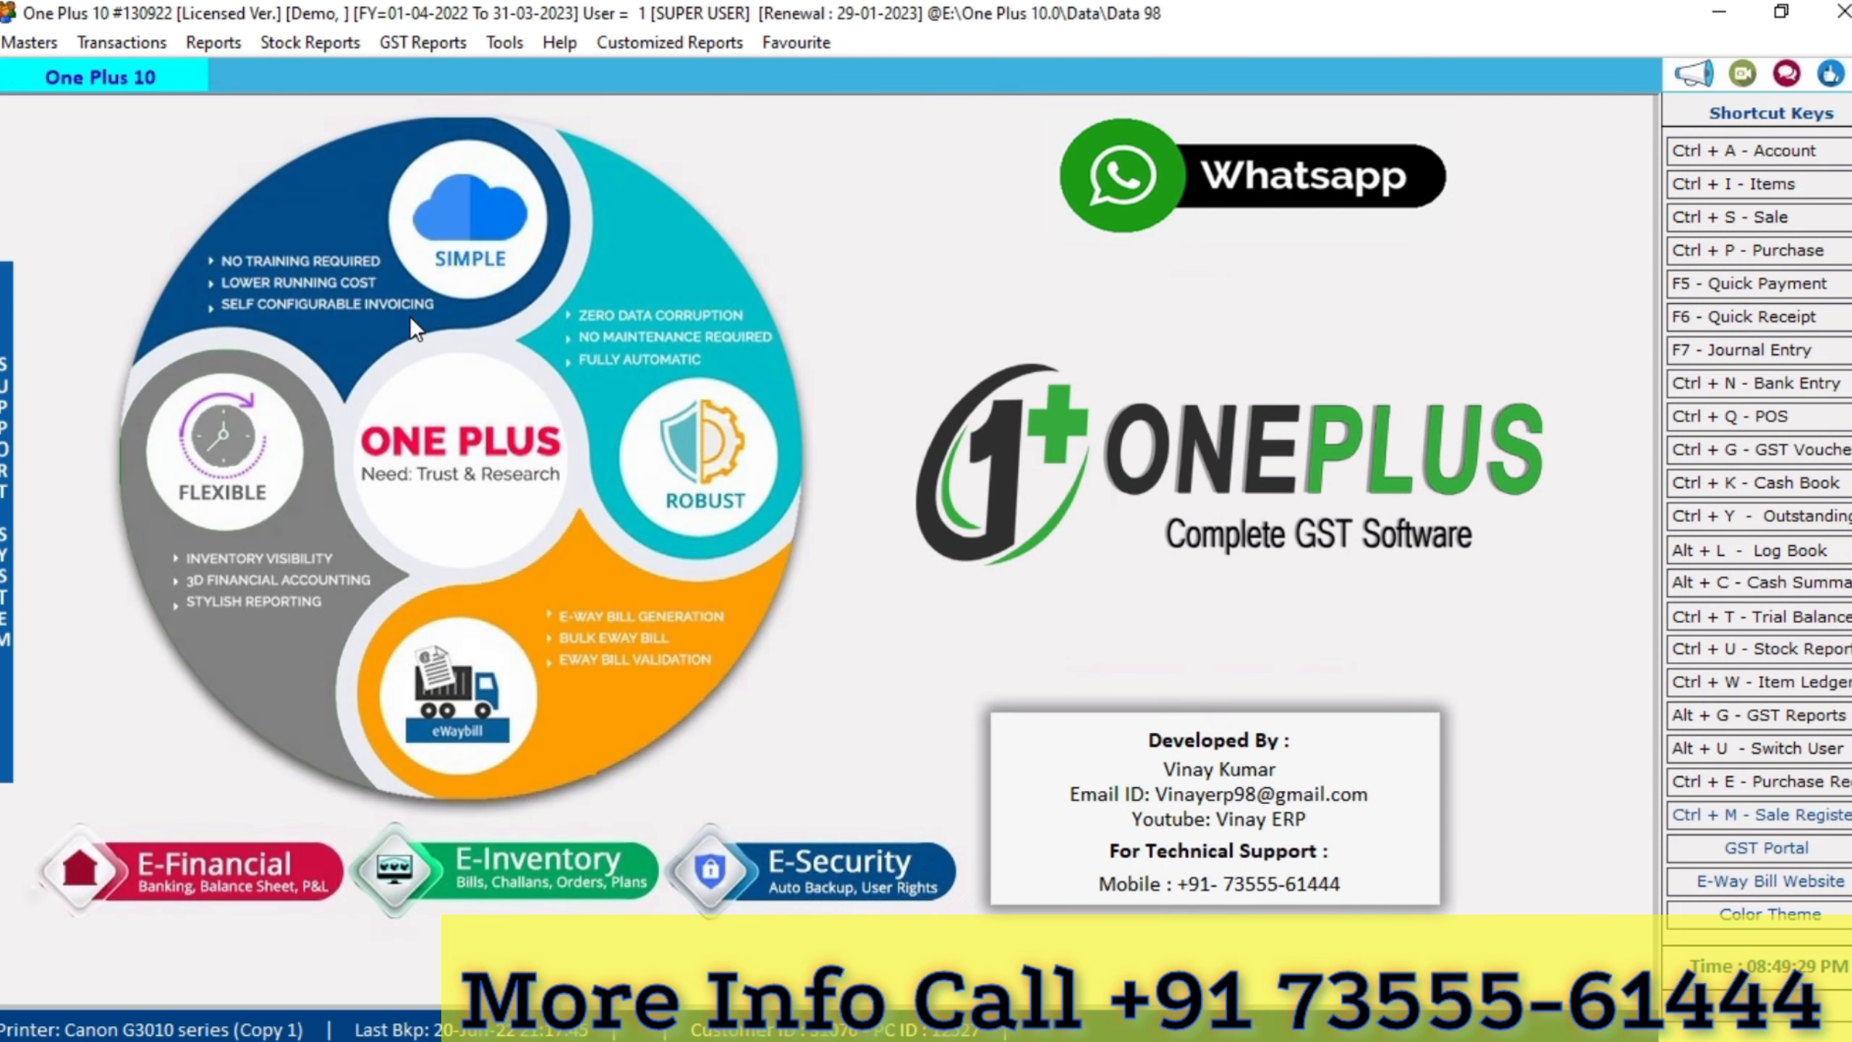
Begin another cash sale bill to bring up the new sale additional field
key("ctrl+s")
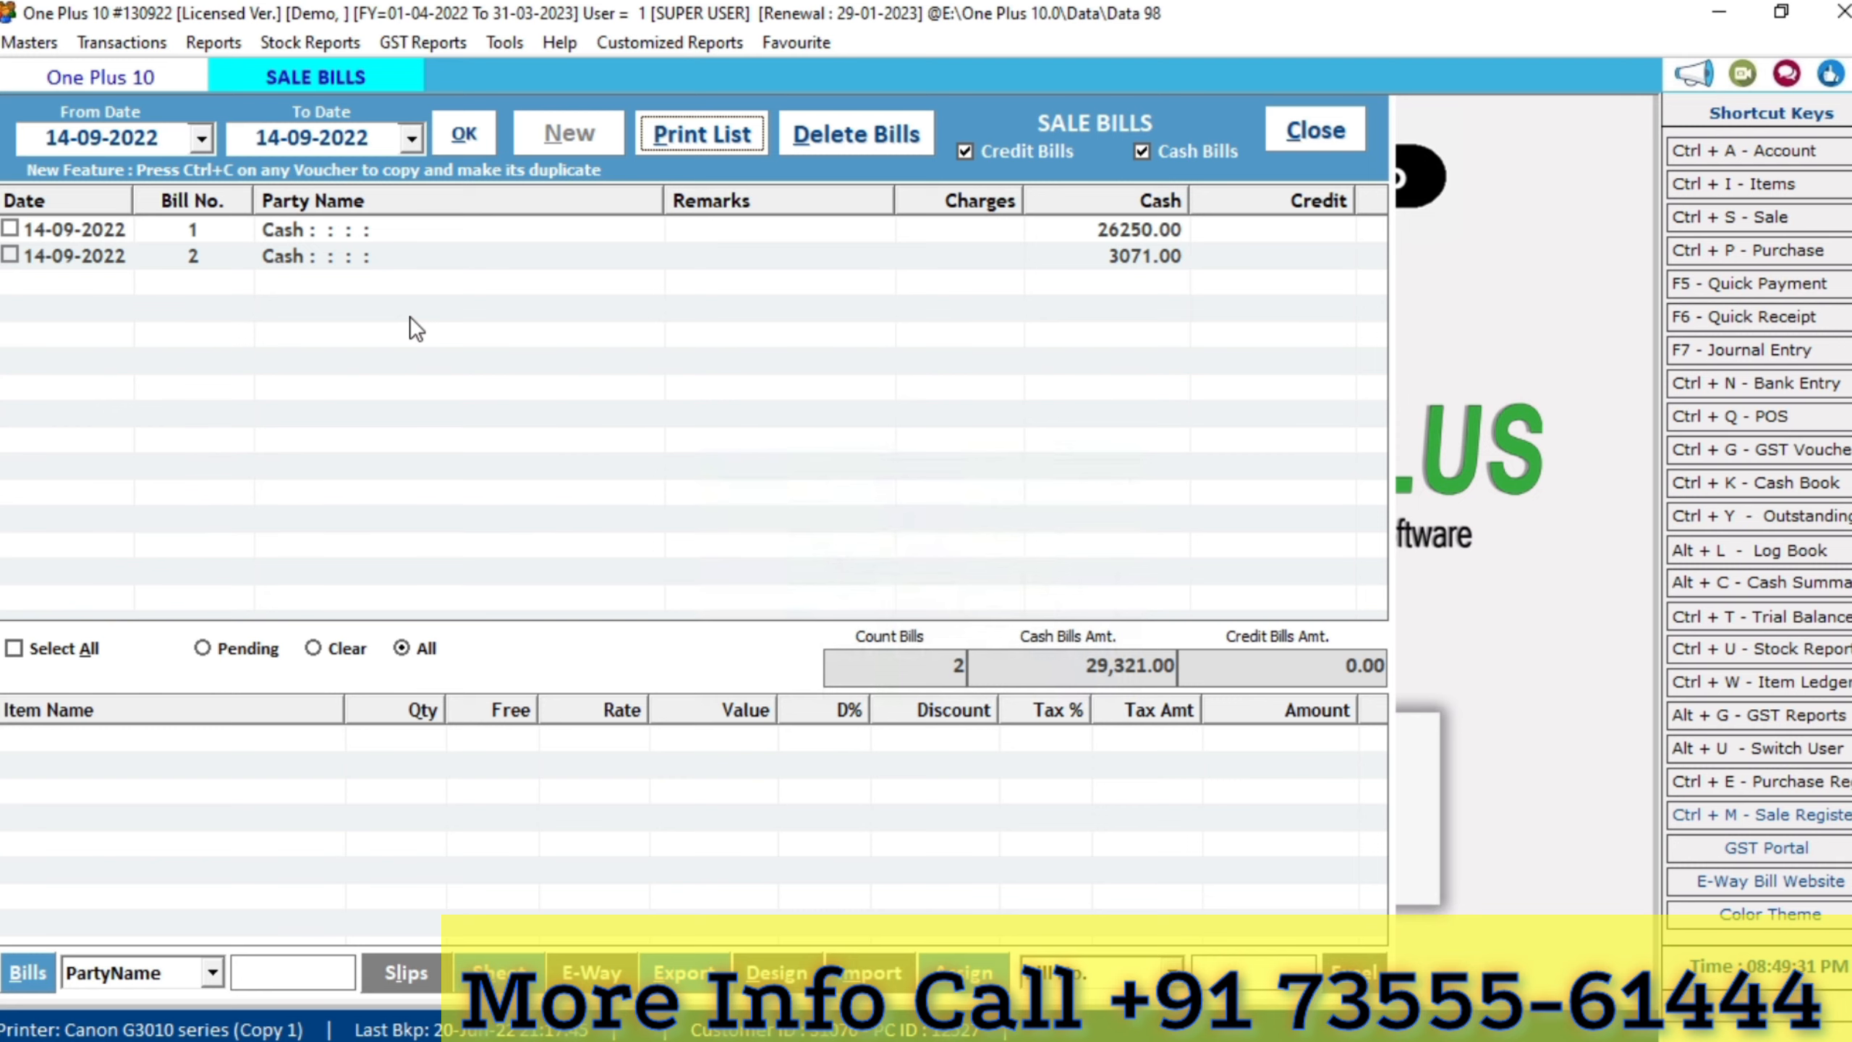
key("Return")
key("shift+Tab")
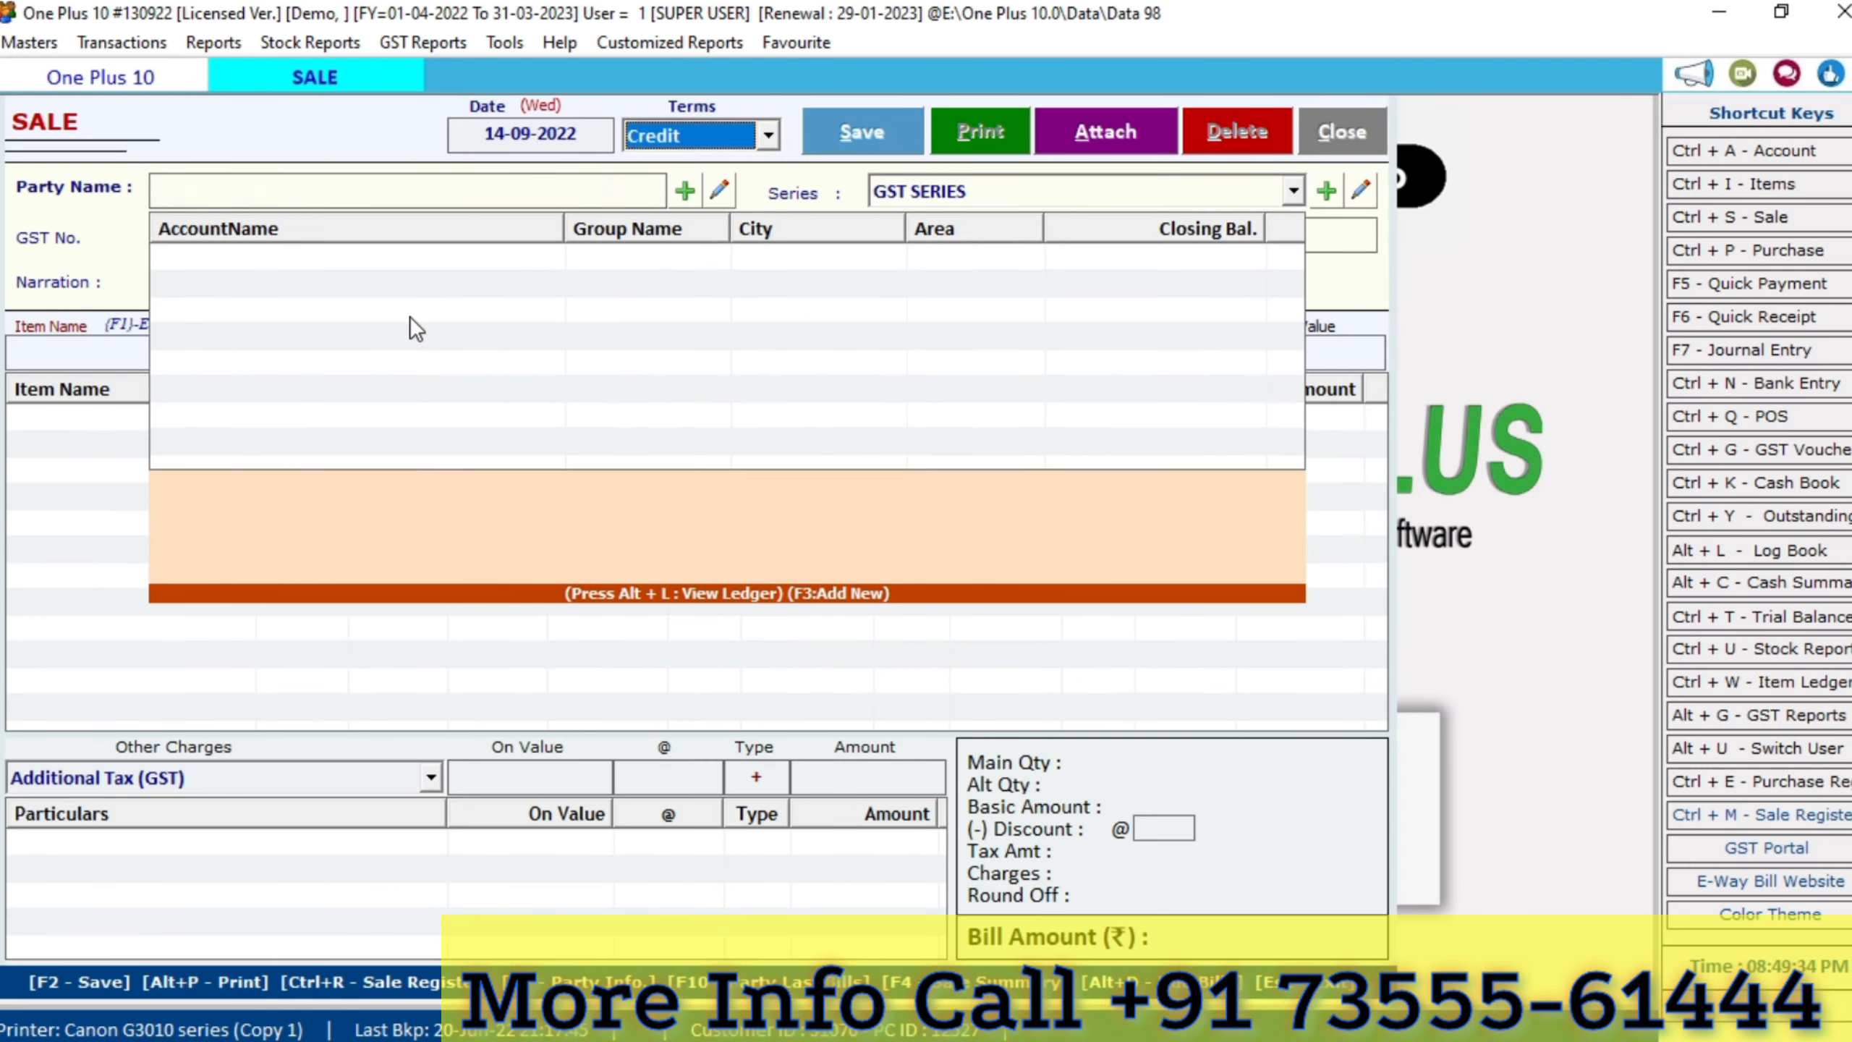
key("Up")
key("Return")
key("Down")
key("Return")
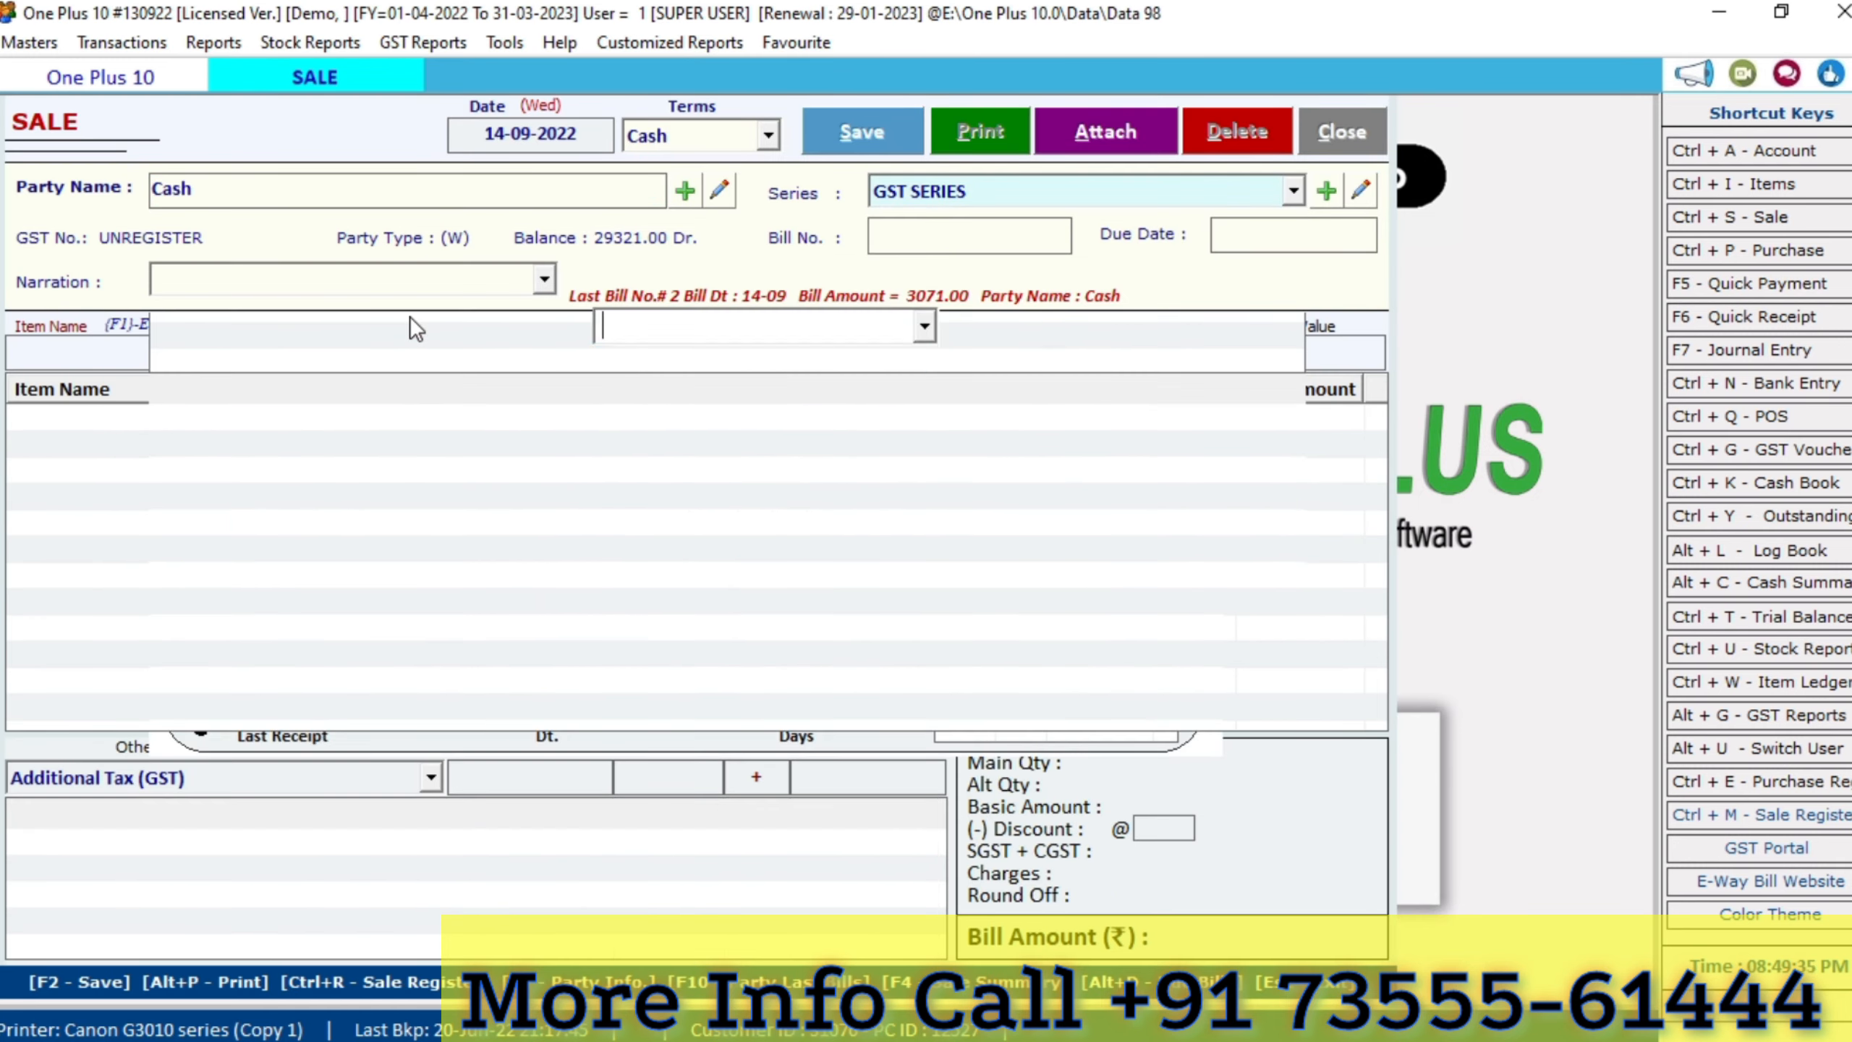
Enter sdnn in the remak field of the sale's additional information and accept it
type("sdnn")
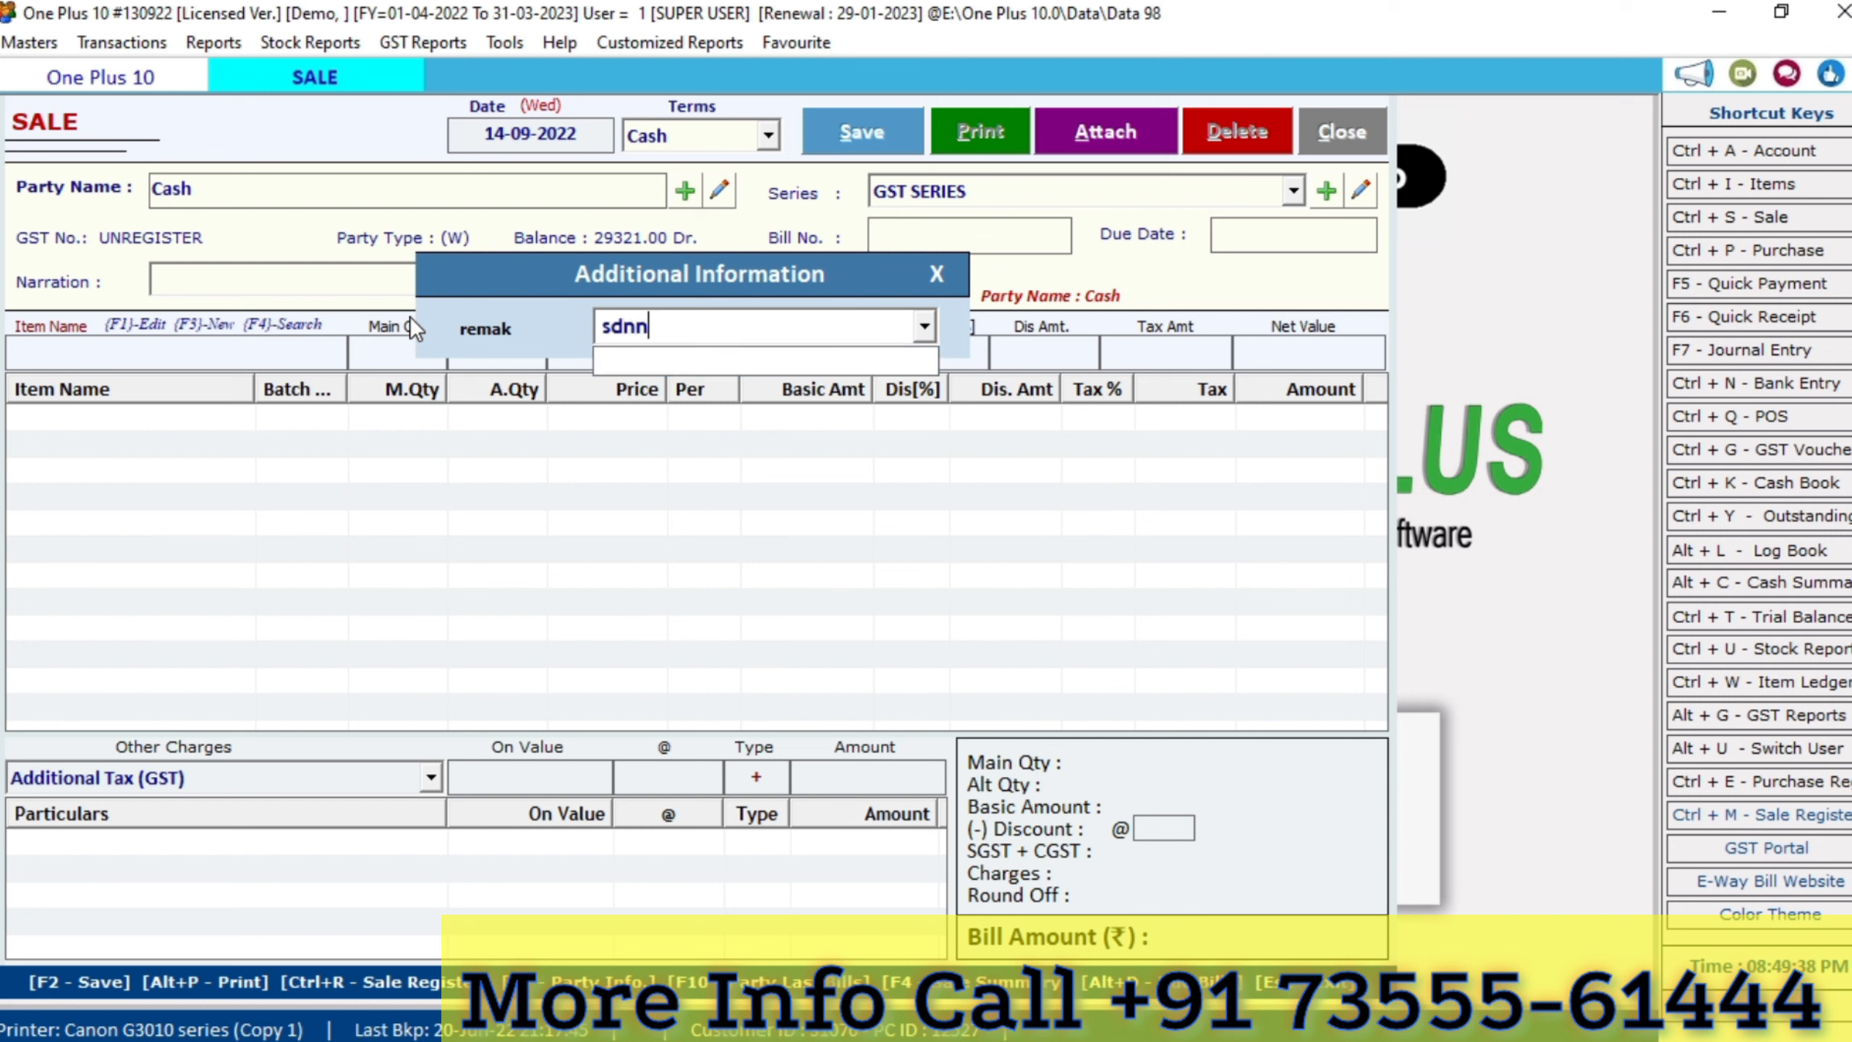
left_click(924, 329)
left_click(923, 330)
left_click(923, 330)
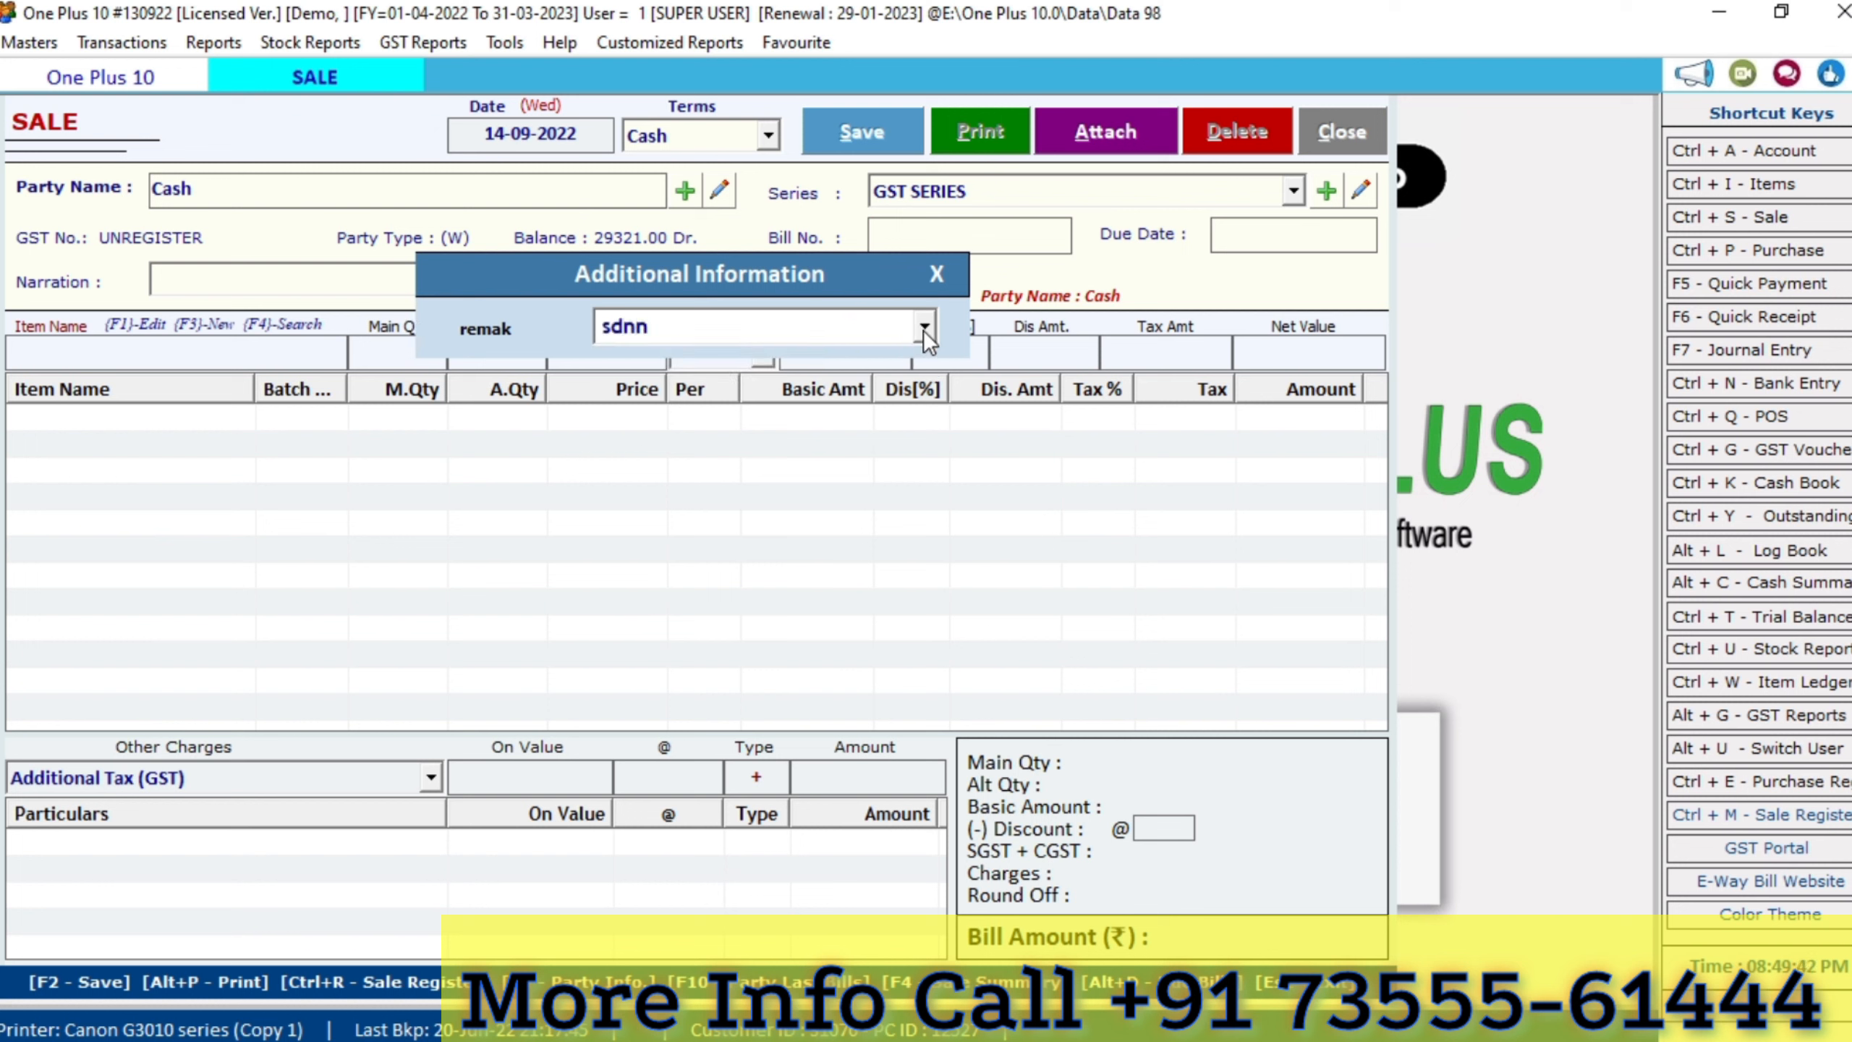
key("Return")
key("Return")
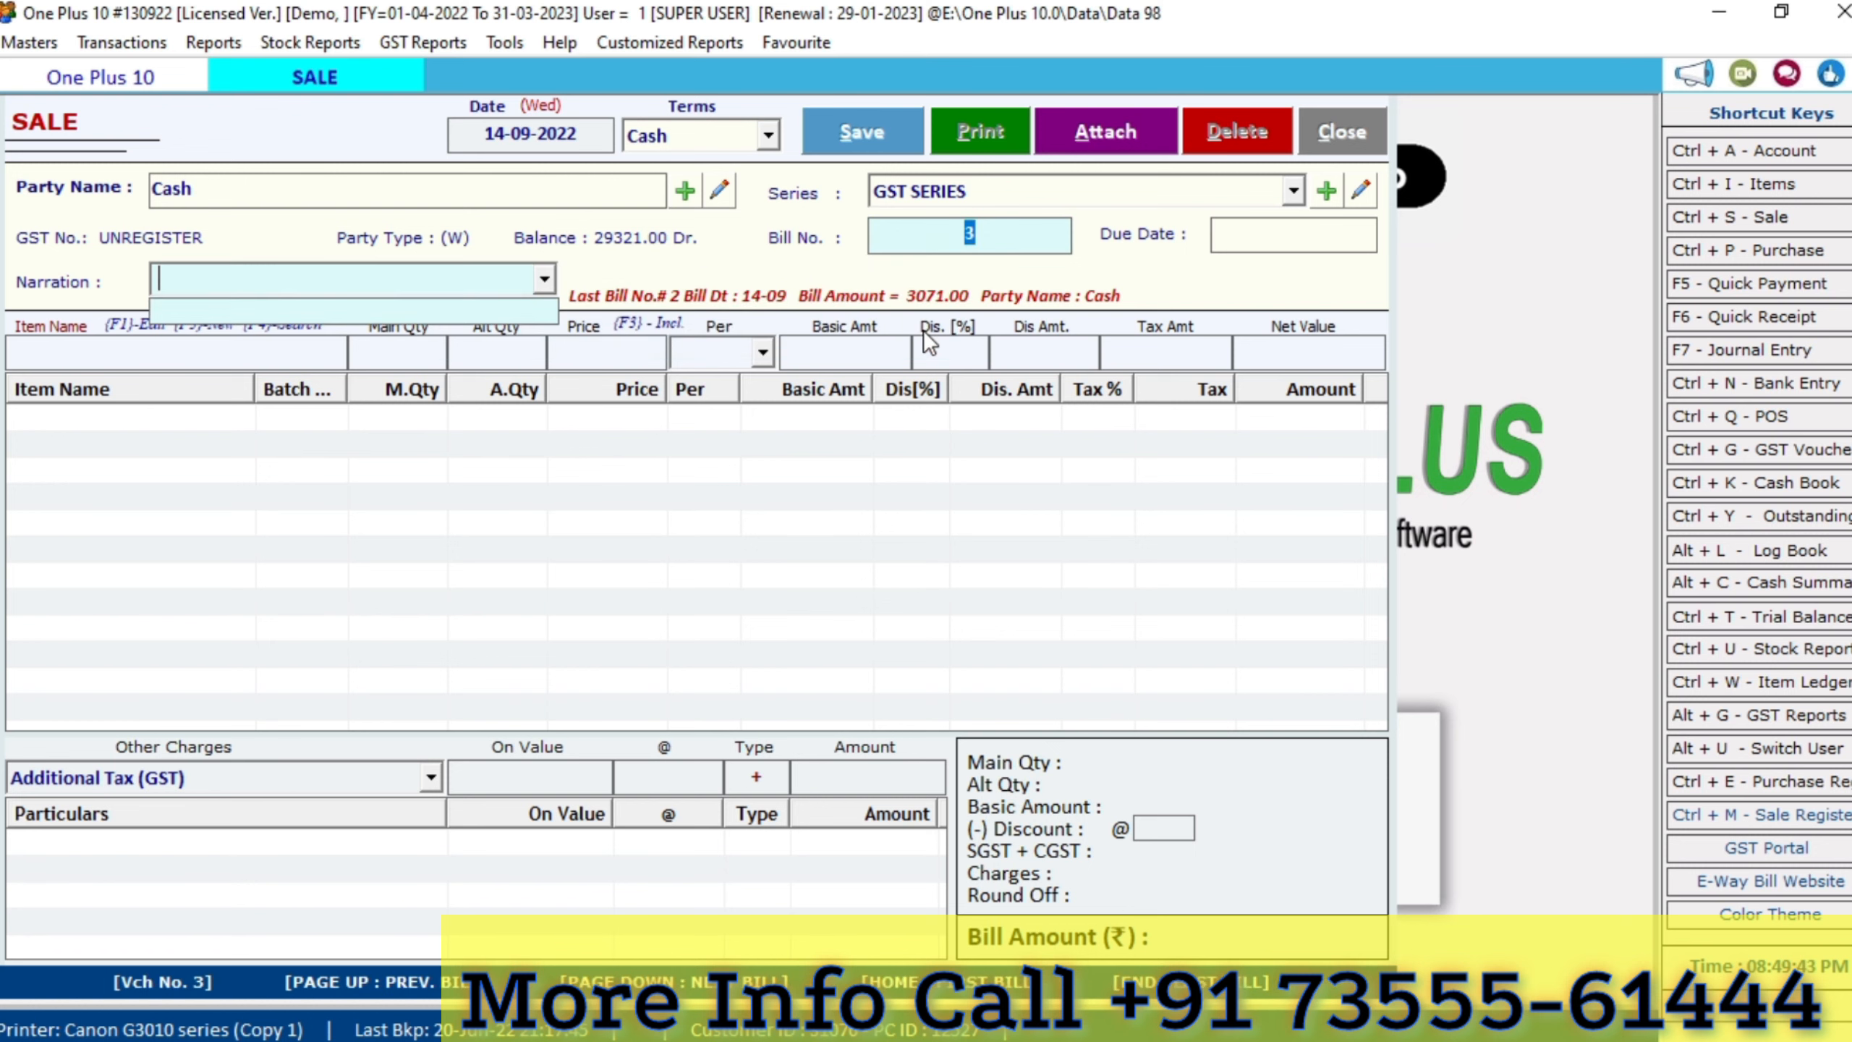
Cancel the unsaved sale bill and confirm the cancellation
key("Return")
key("Escape")
key("Escape")
key("Return")
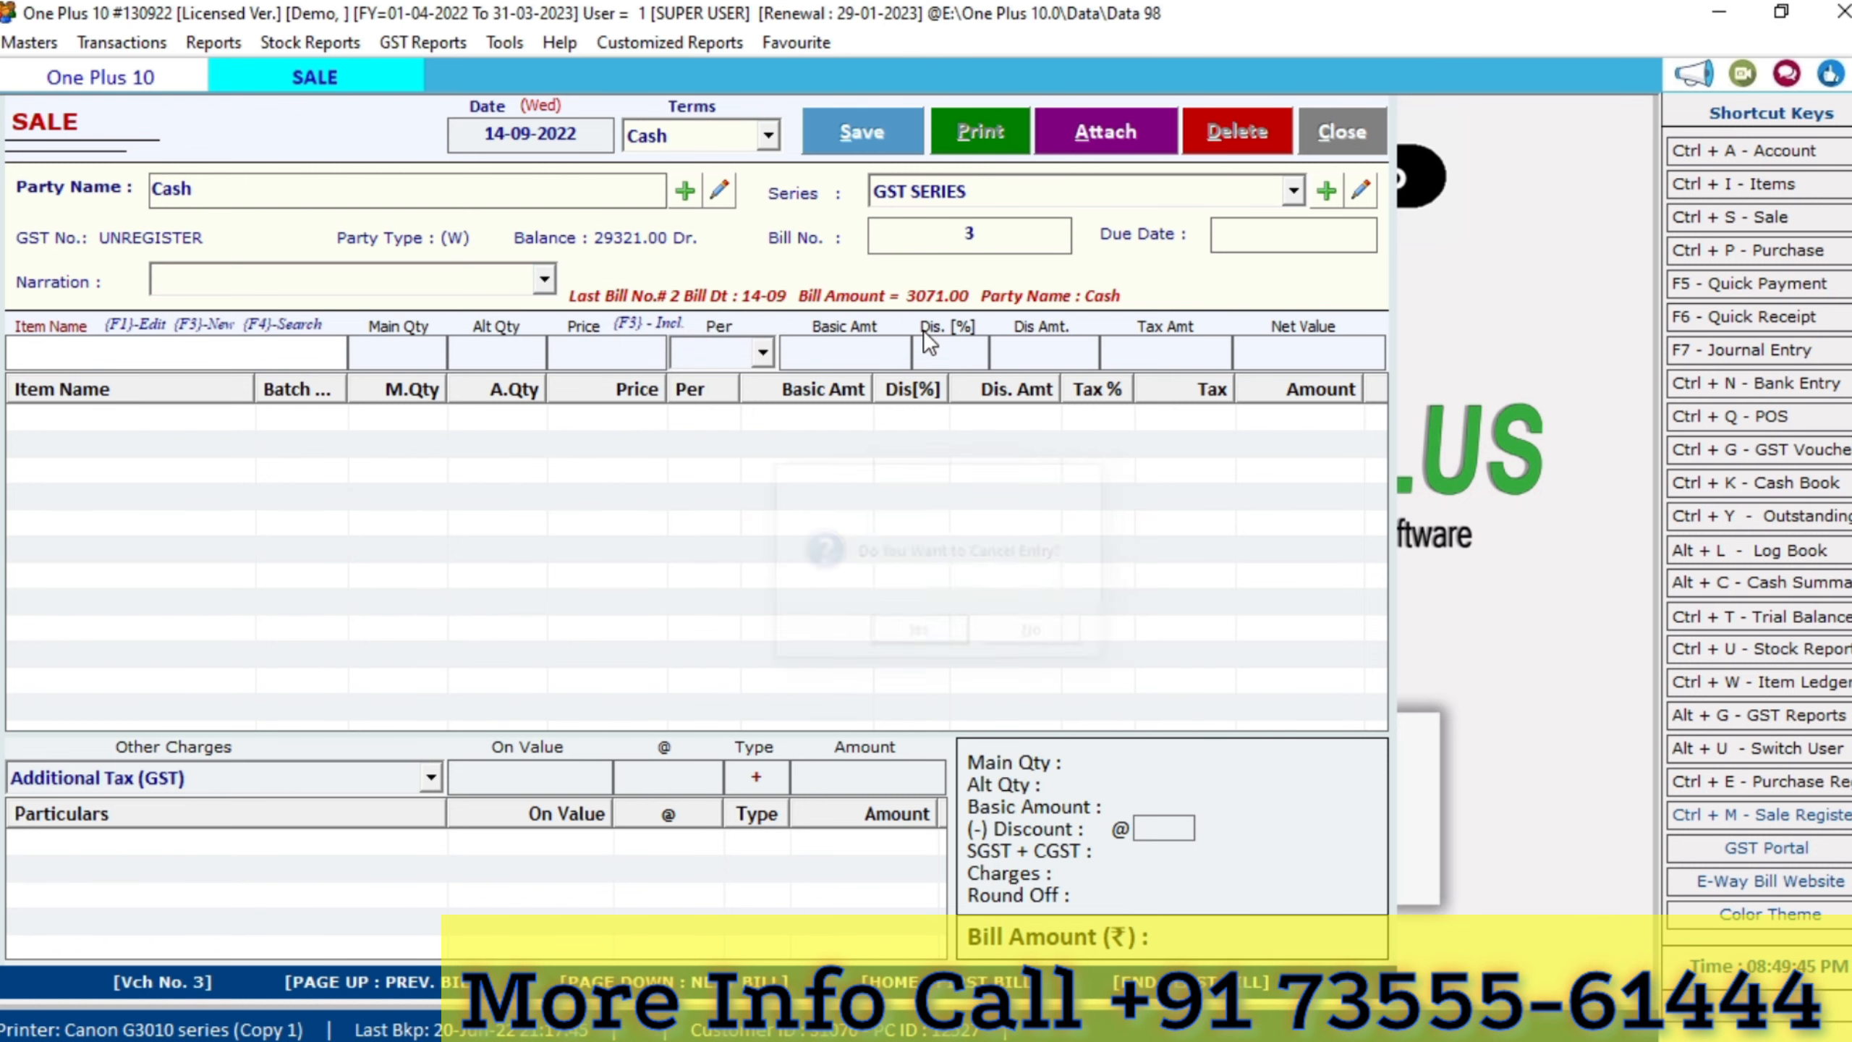